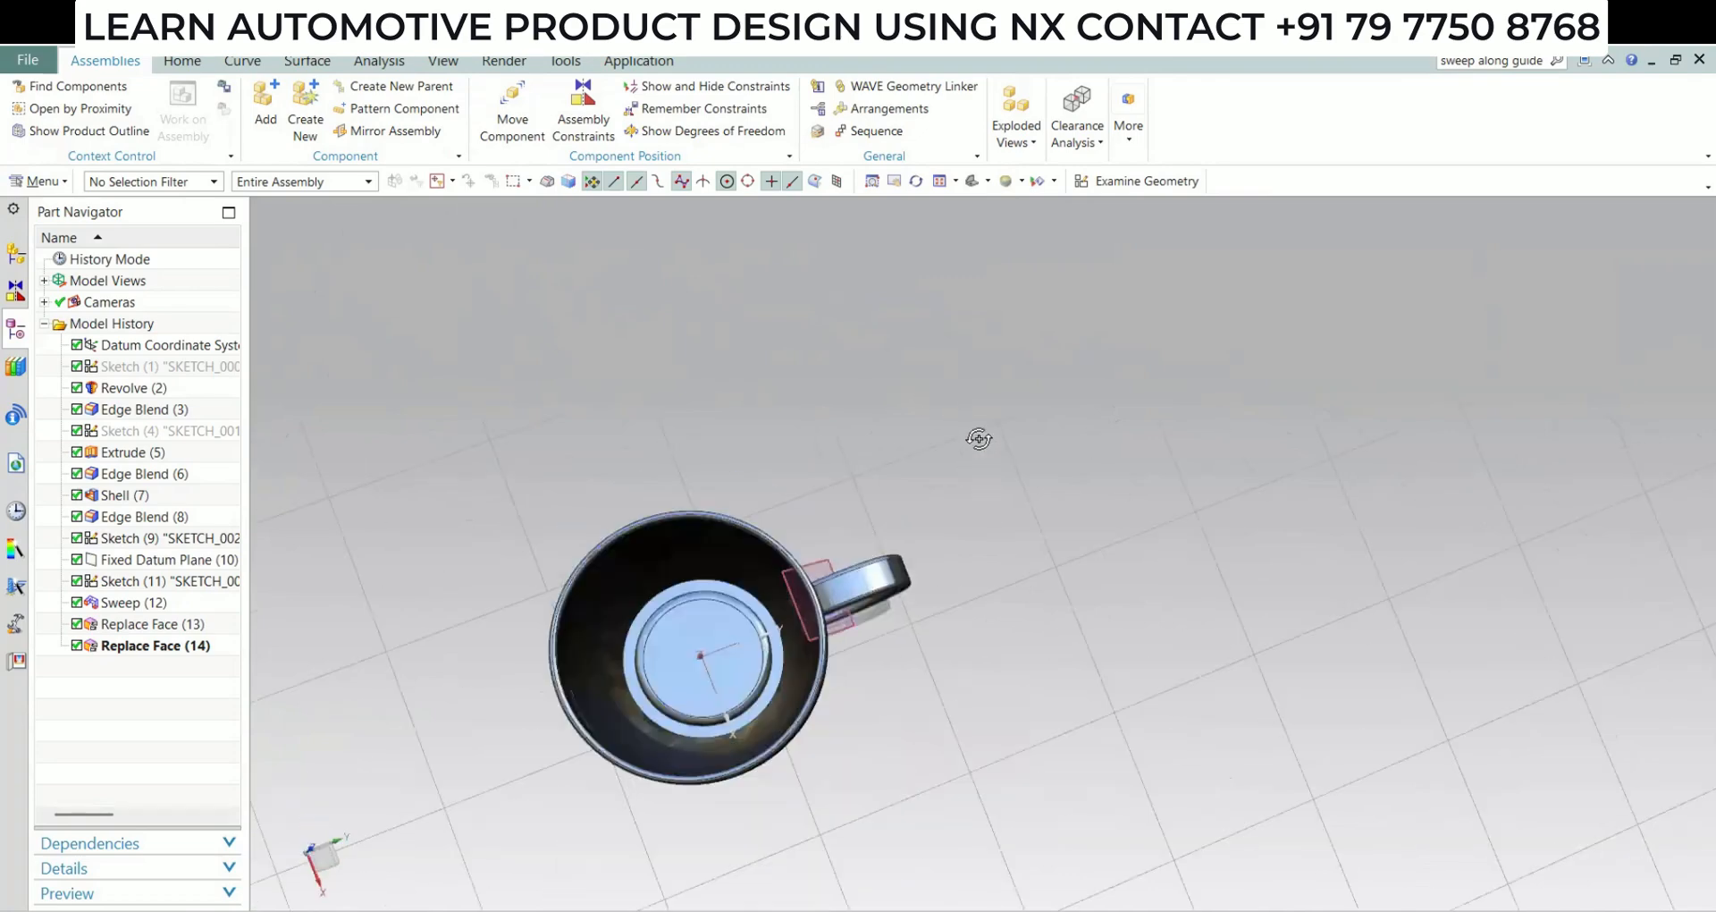
# Close the finished cup part and create a new part in millimetres from the Model template
pyautogui.click(1700, 59)
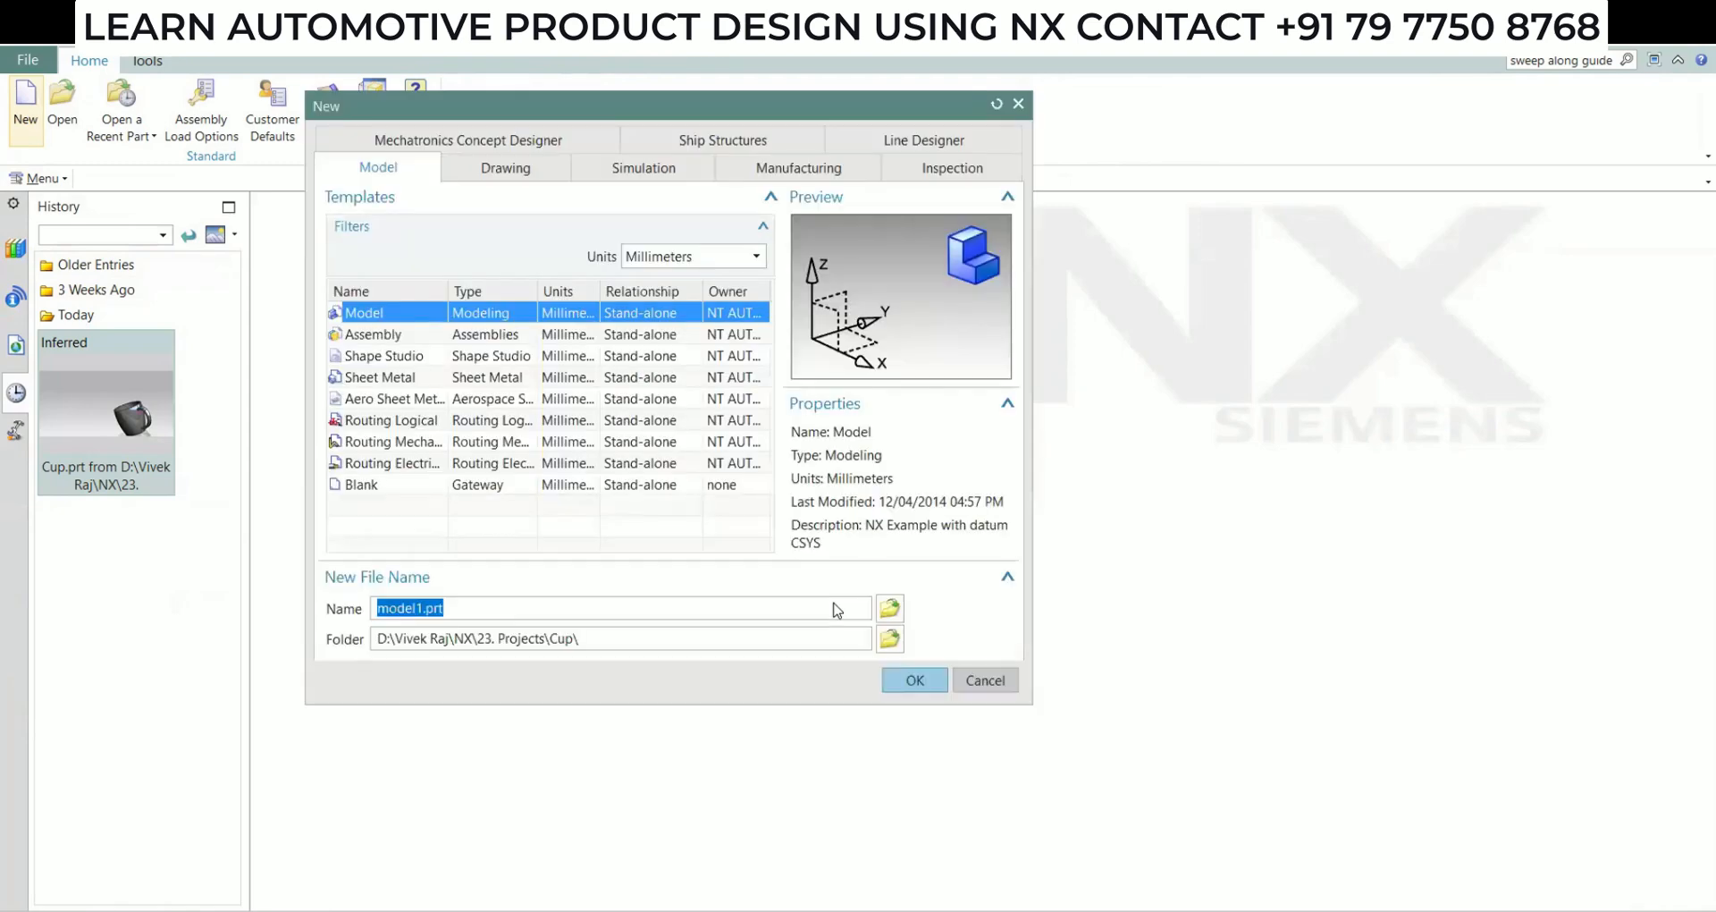
pyautogui.click(910, 763)
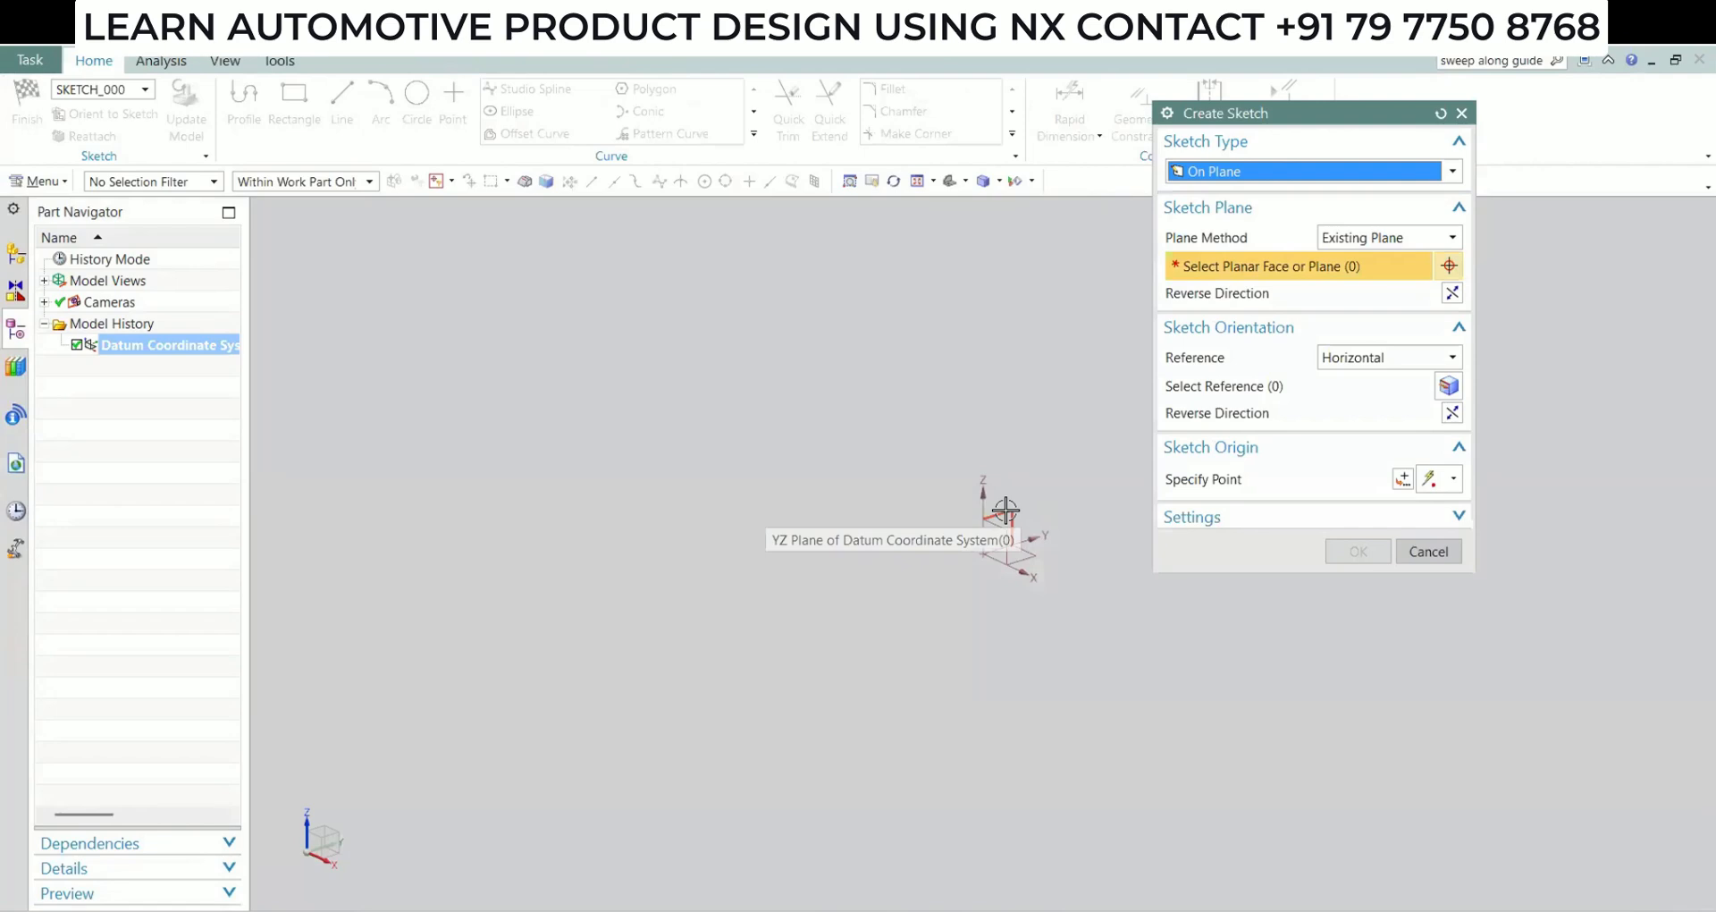
# Start a sketch on the YZ plane of the datum coordinate system and turn off continuous auto dimensioning
pyautogui.click(1019, 541)
pyautogui.click(1347, 552)
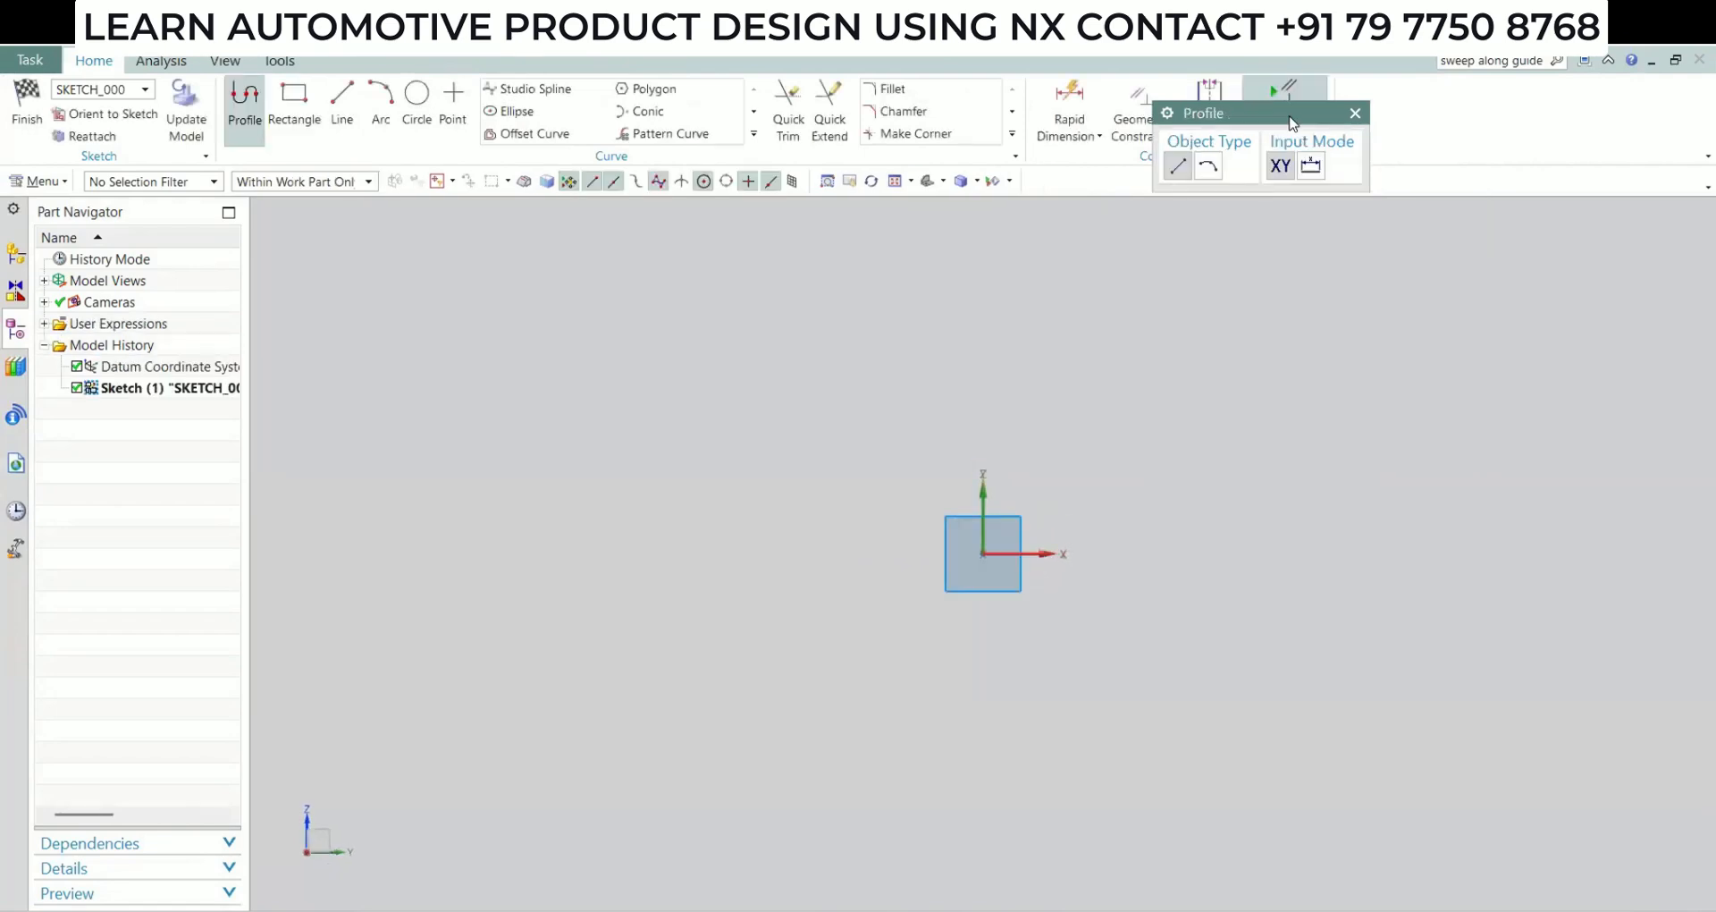
pyautogui.moveTo(1281, 114); pyautogui.dragTo(1550, 251)
pyautogui.click(1290, 136)
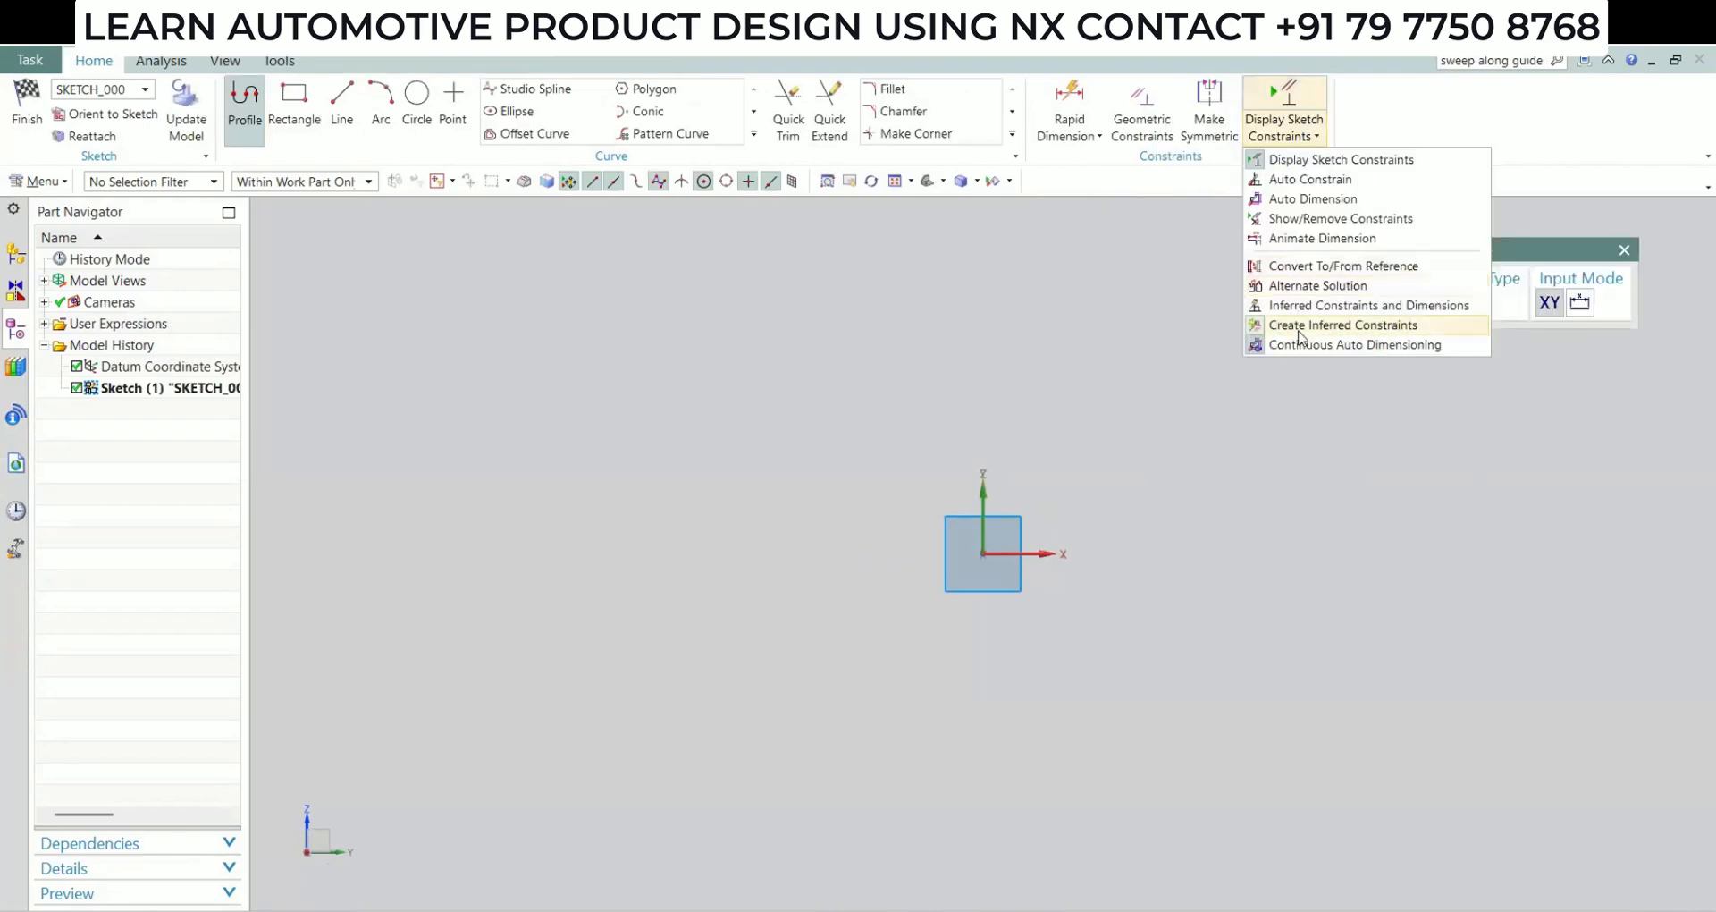
pyautogui.click(1300, 348)
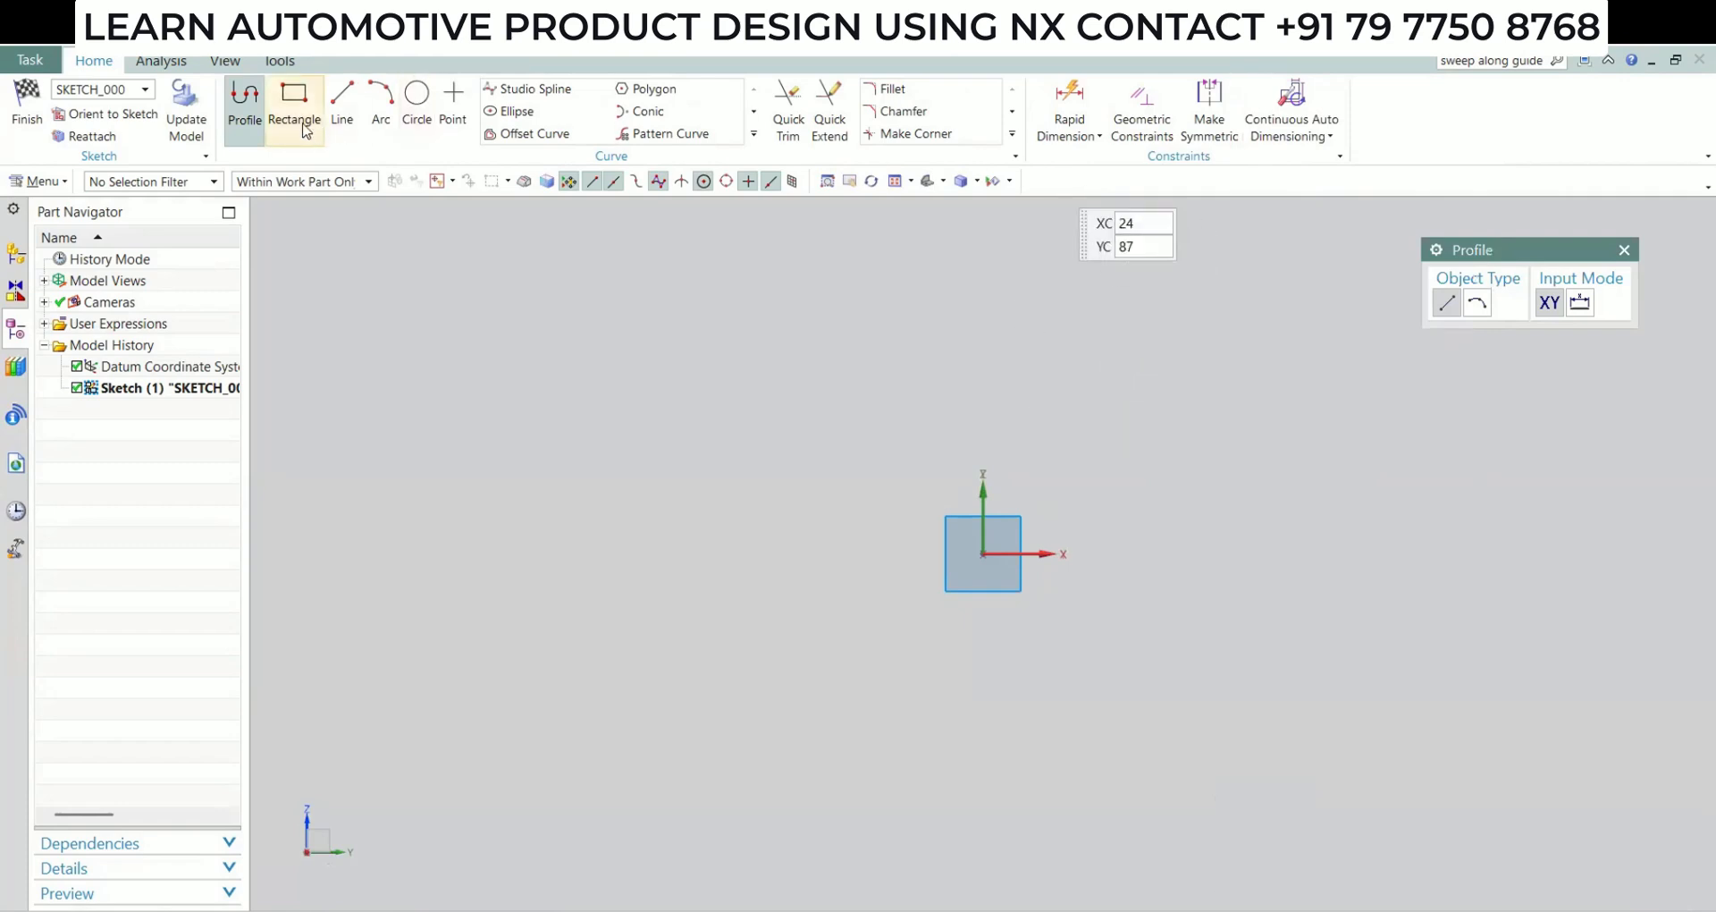
# Sketch a vertical line about 70 mm up from the origin, continued by a horizontal line about 45 mm long towards positive X
pyautogui.click(983, 554)
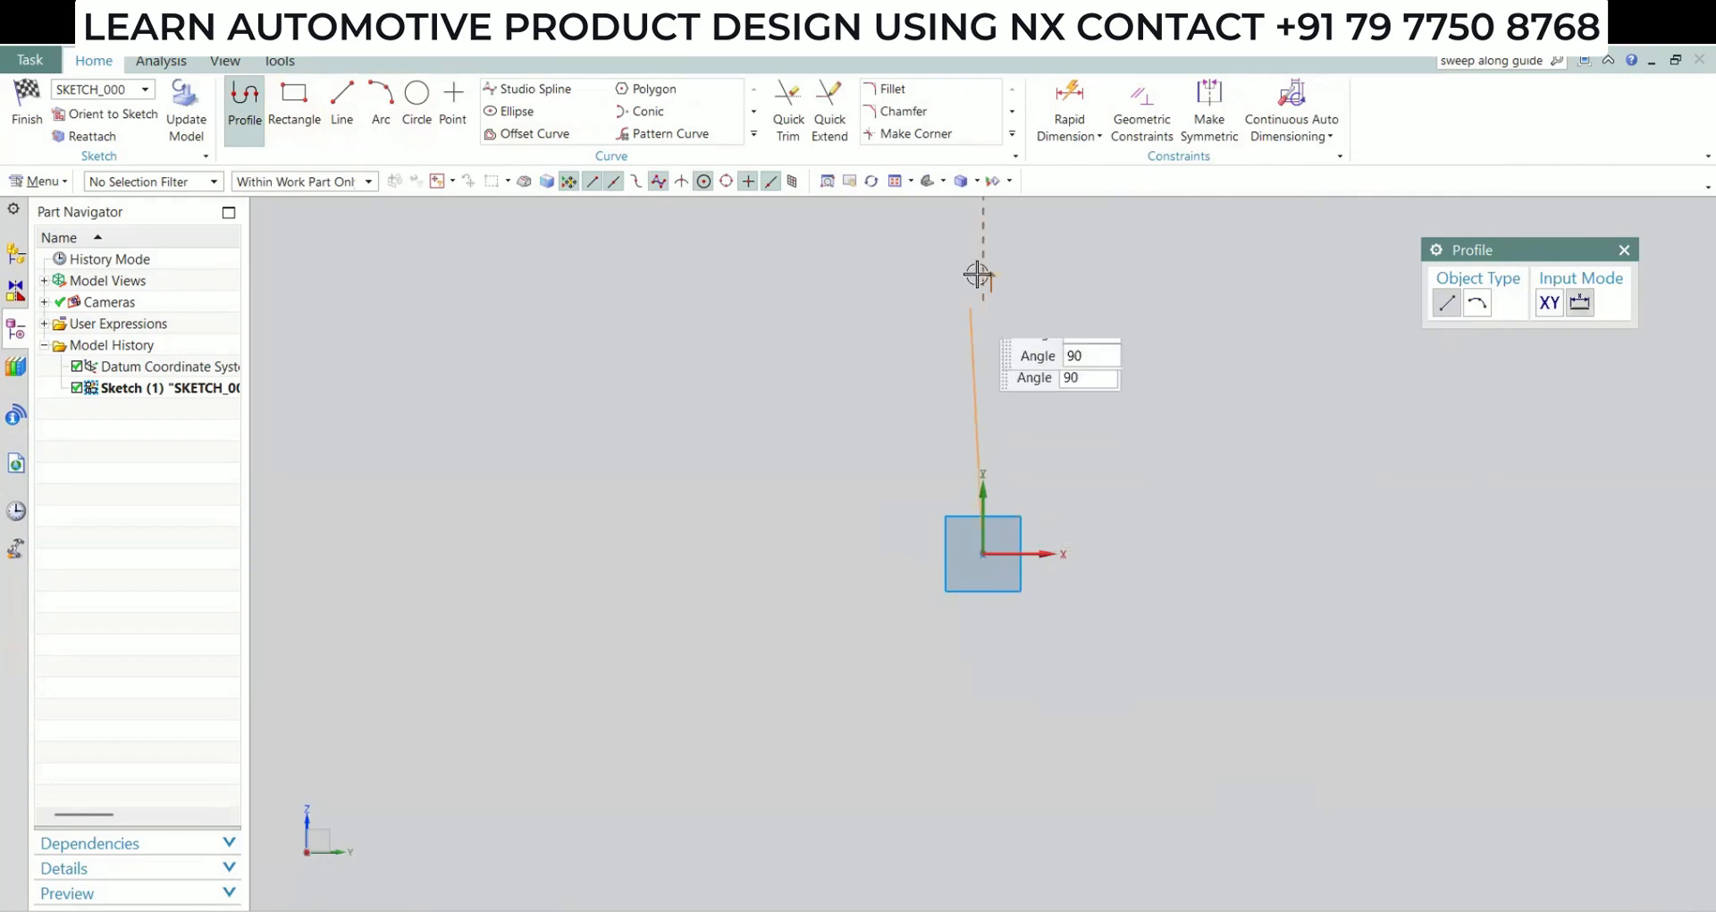
pyautogui.click(983, 265)
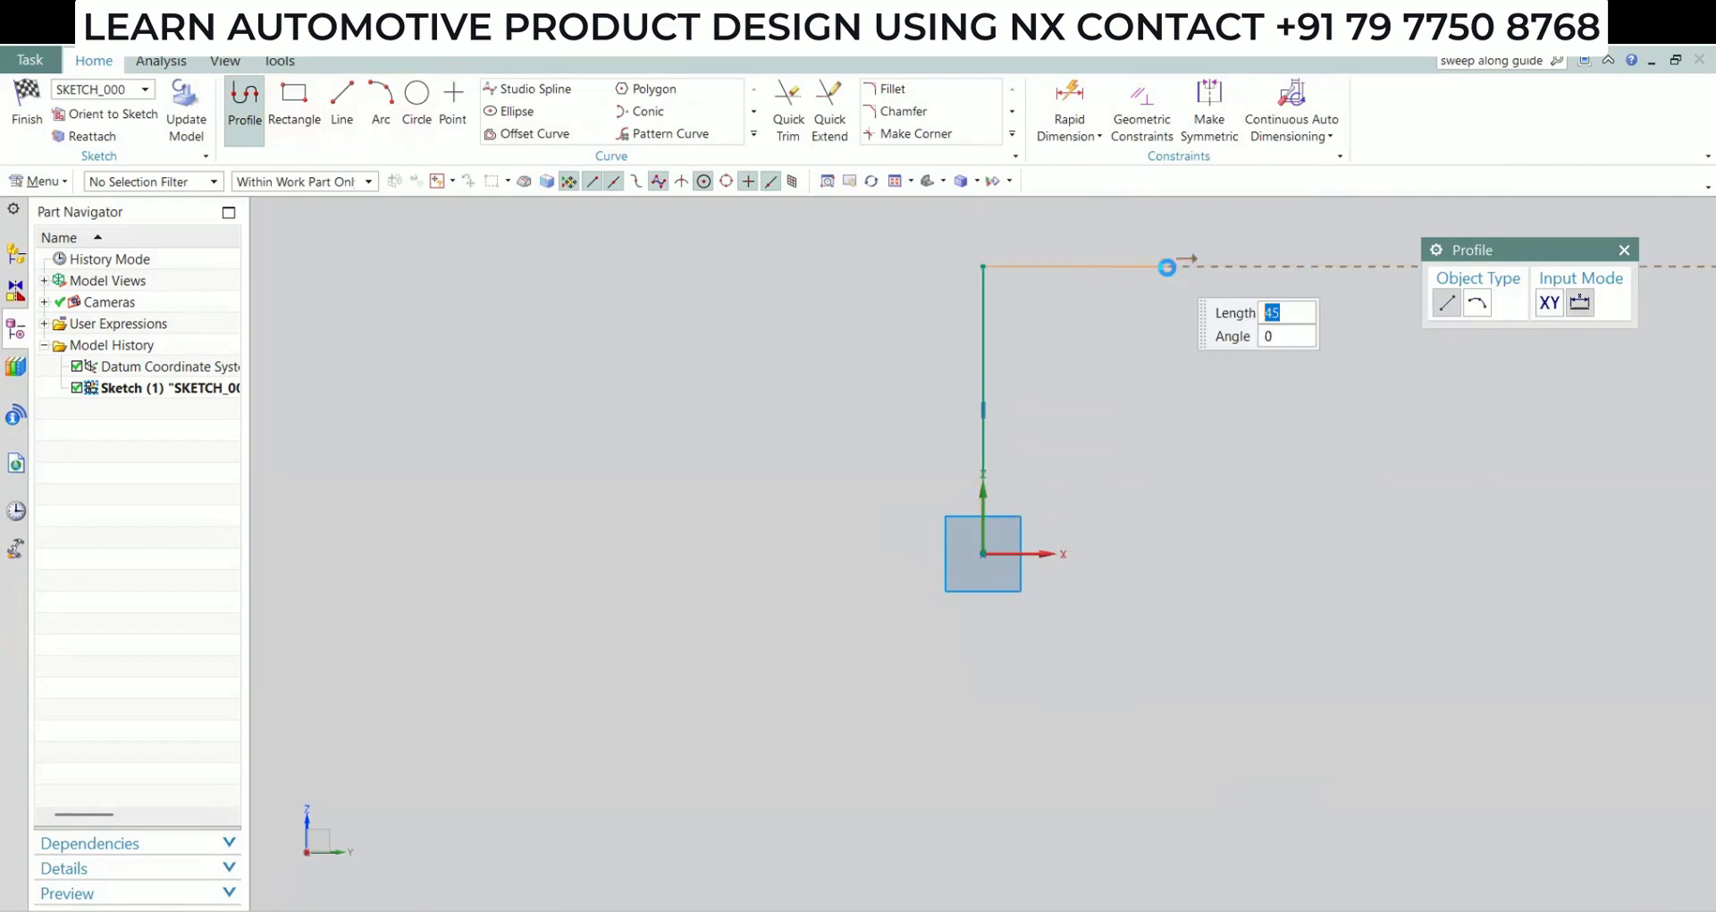
pyautogui.click(1167, 265)
pyautogui.press('Escape')
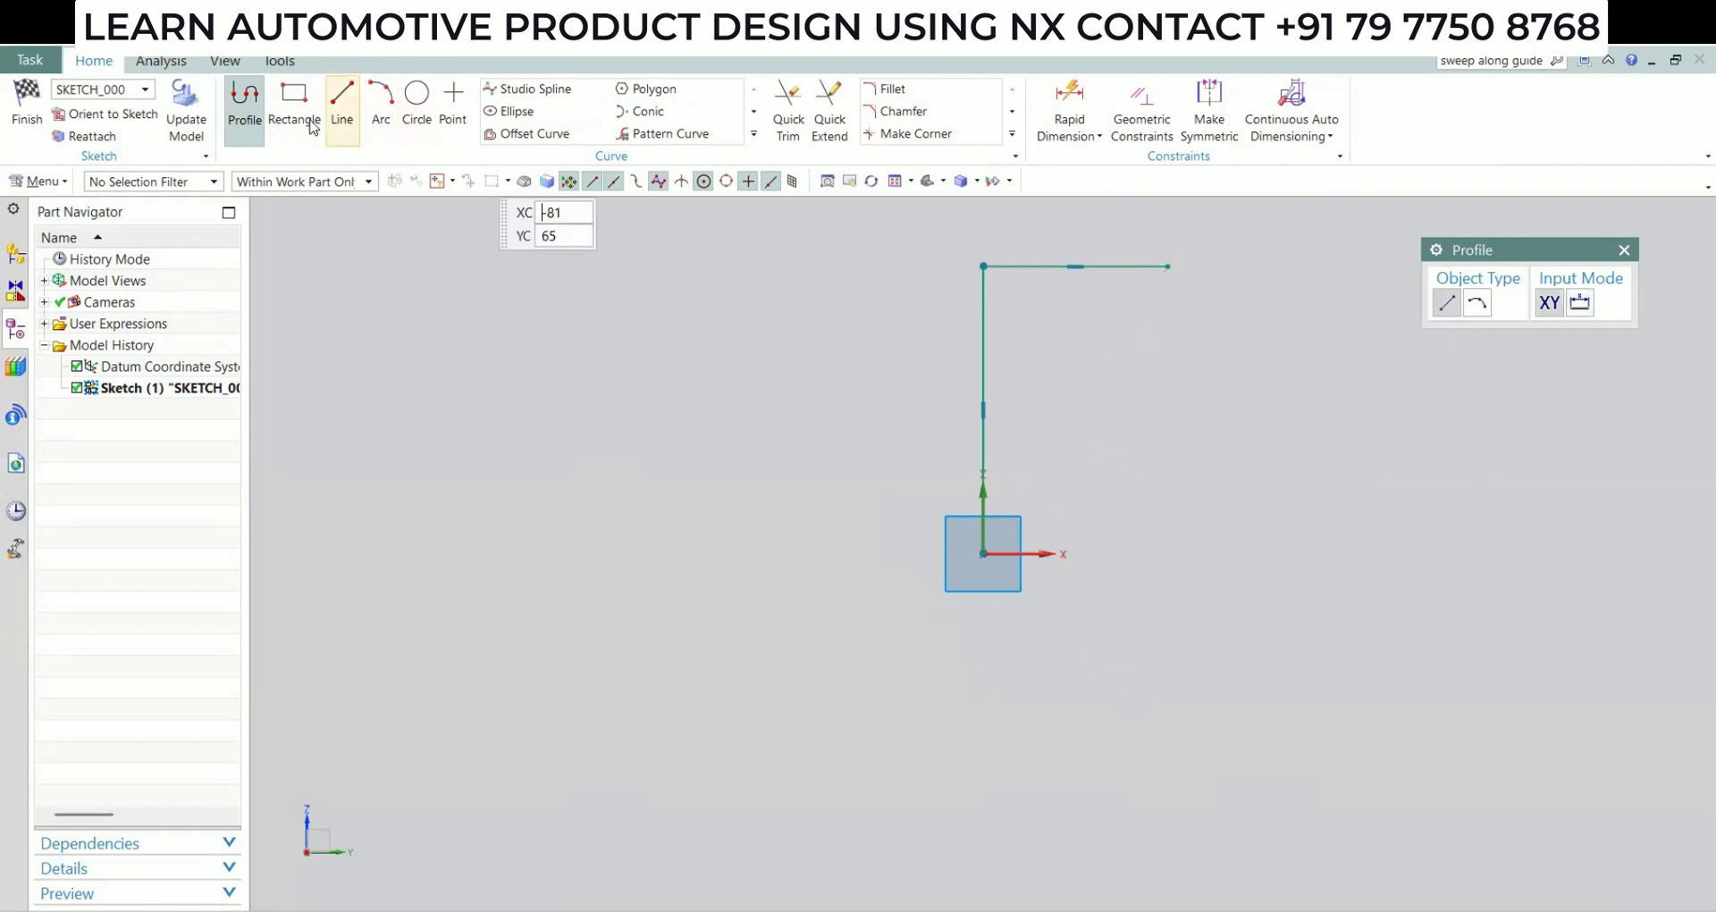
# Sketch a horizontal base line about 29 mm long from the origin along the positive X axis
pyautogui.click(984, 554)
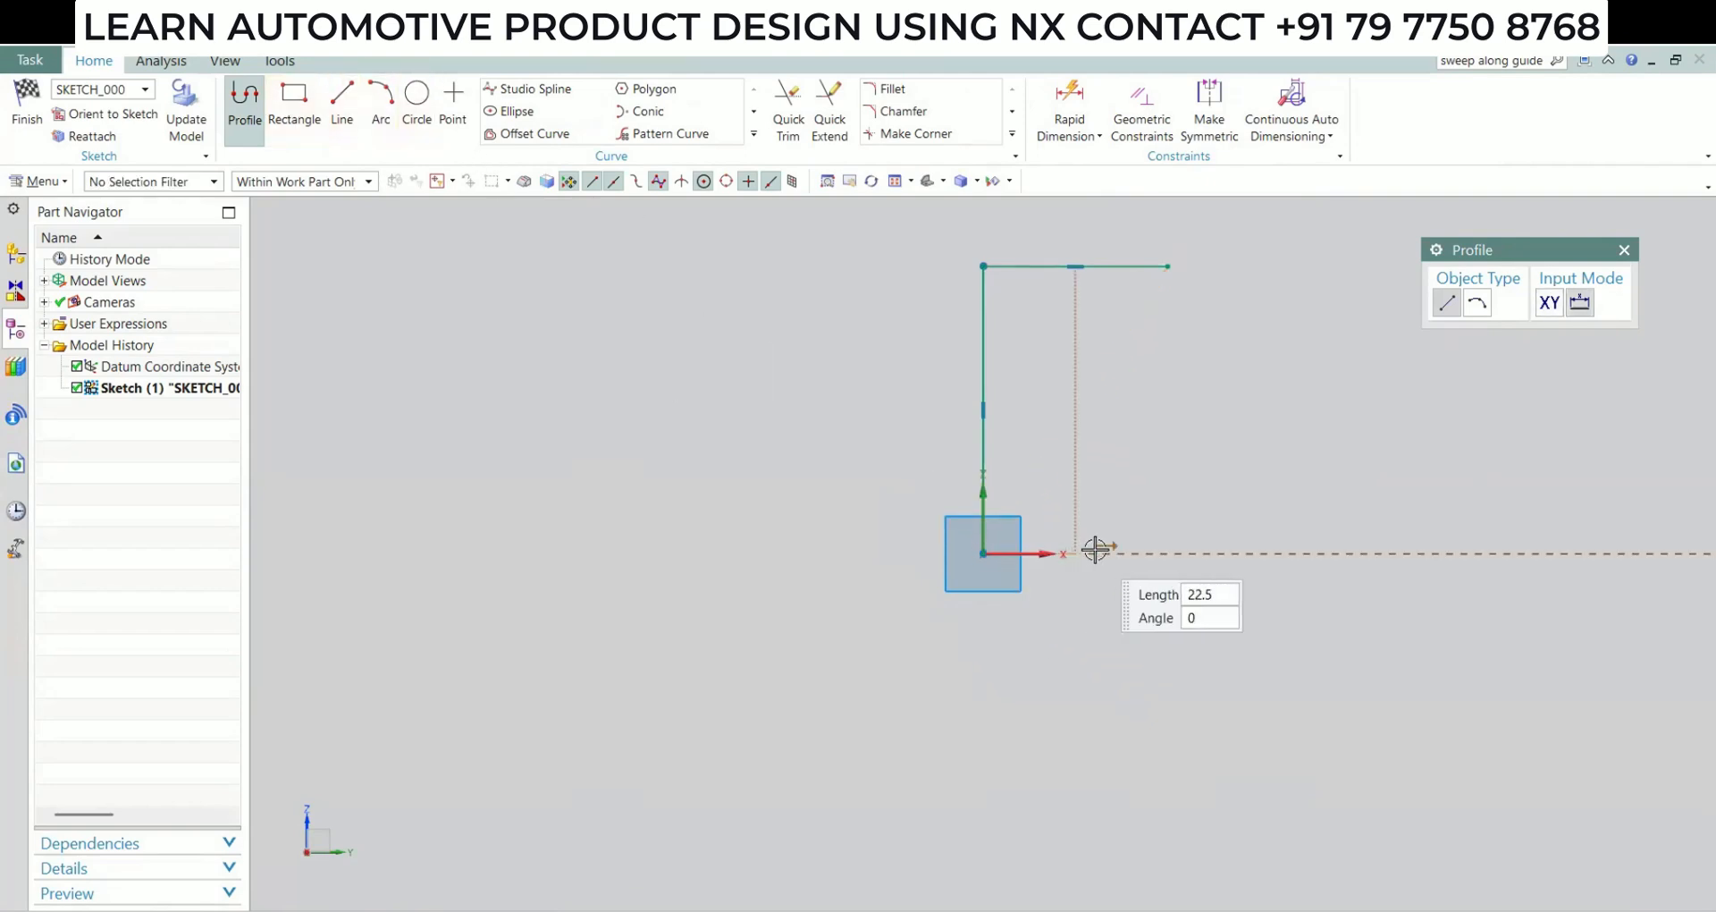
pyautogui.click(1102, 554)
pyautogui.press('Escape')
pyautogui.press('Escape')
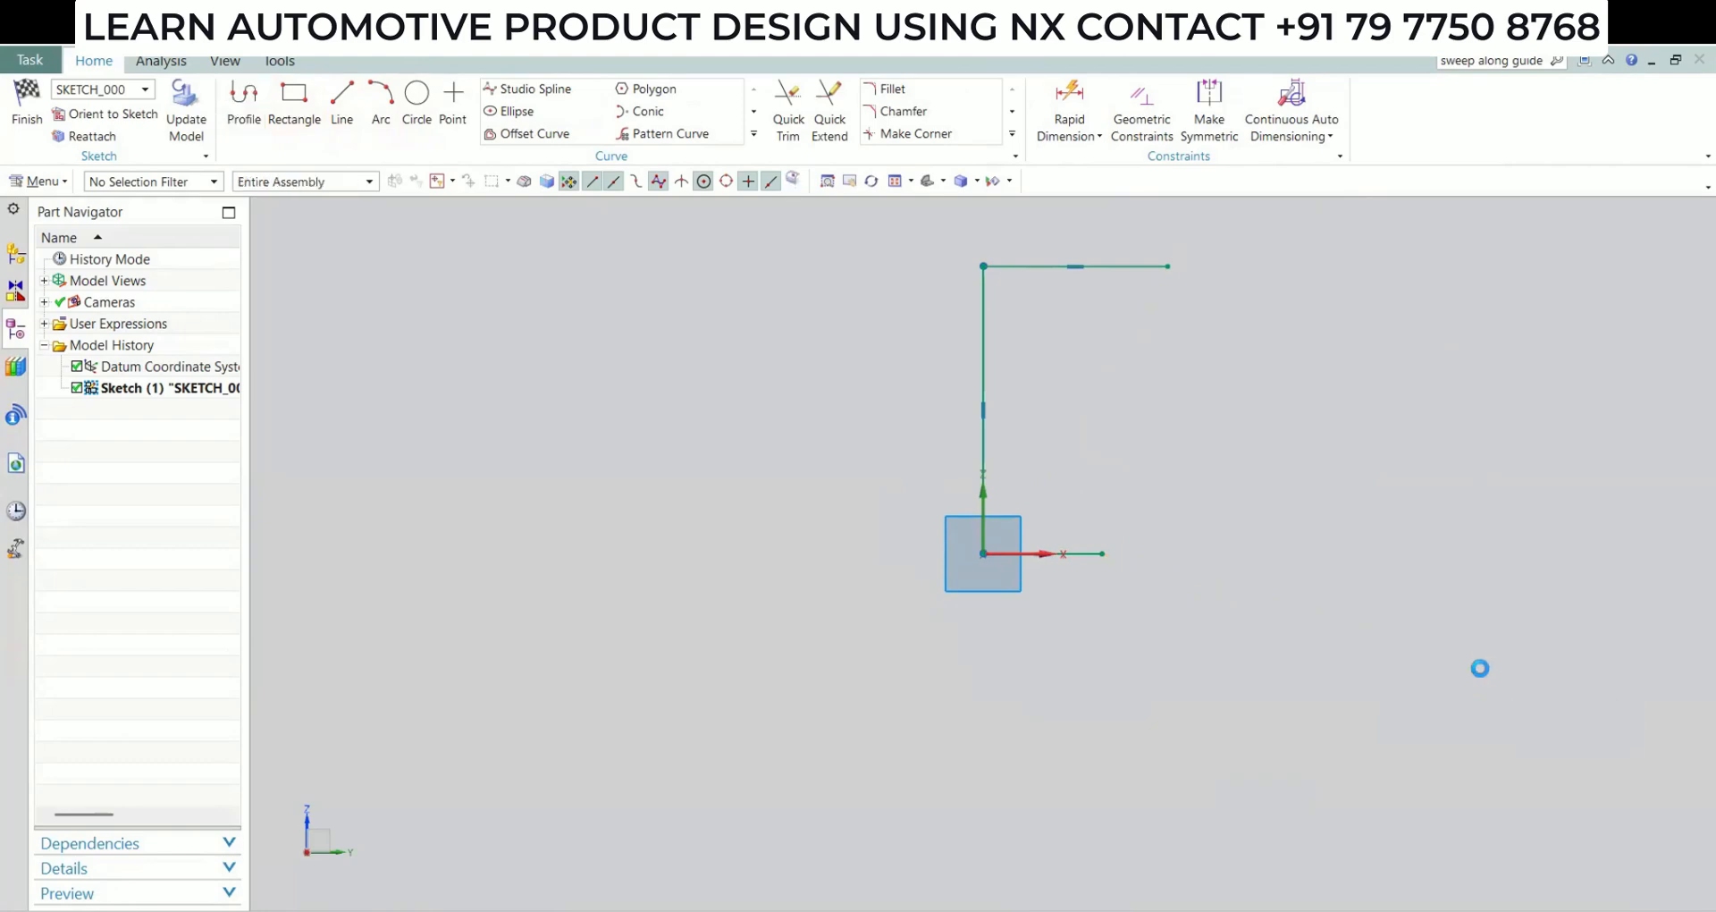
# Dimension the vertical line with Rapid Dimension and set its length to 75 mm
pyautogui.click(1070, 128)
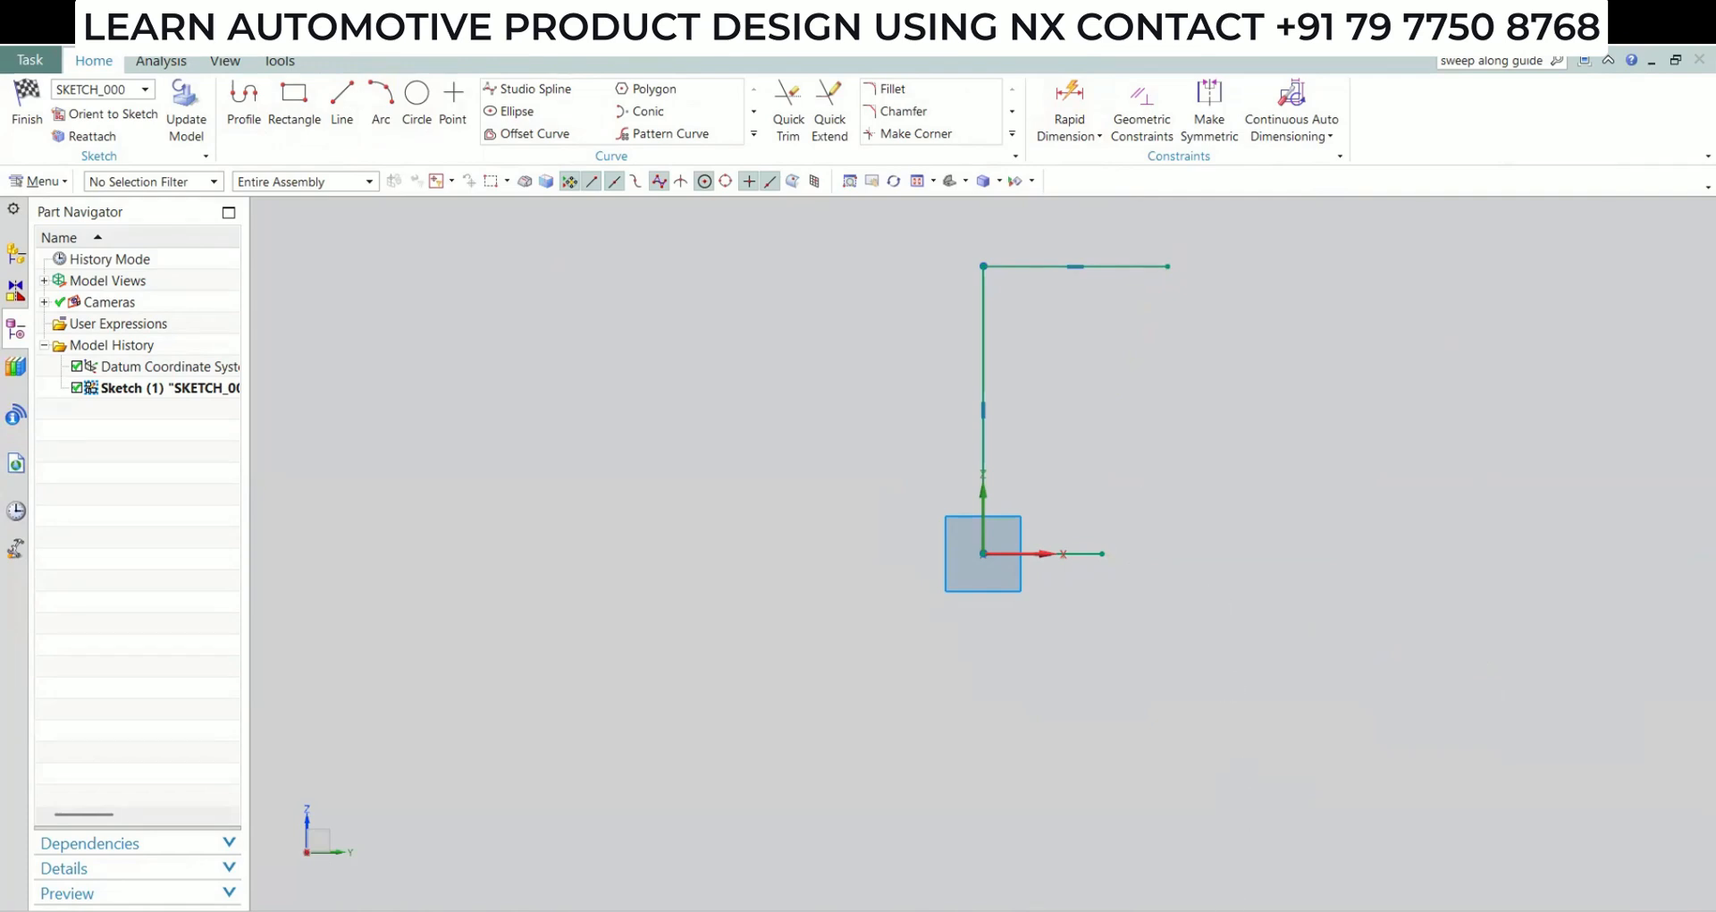
pyautogui.click(983, 350)
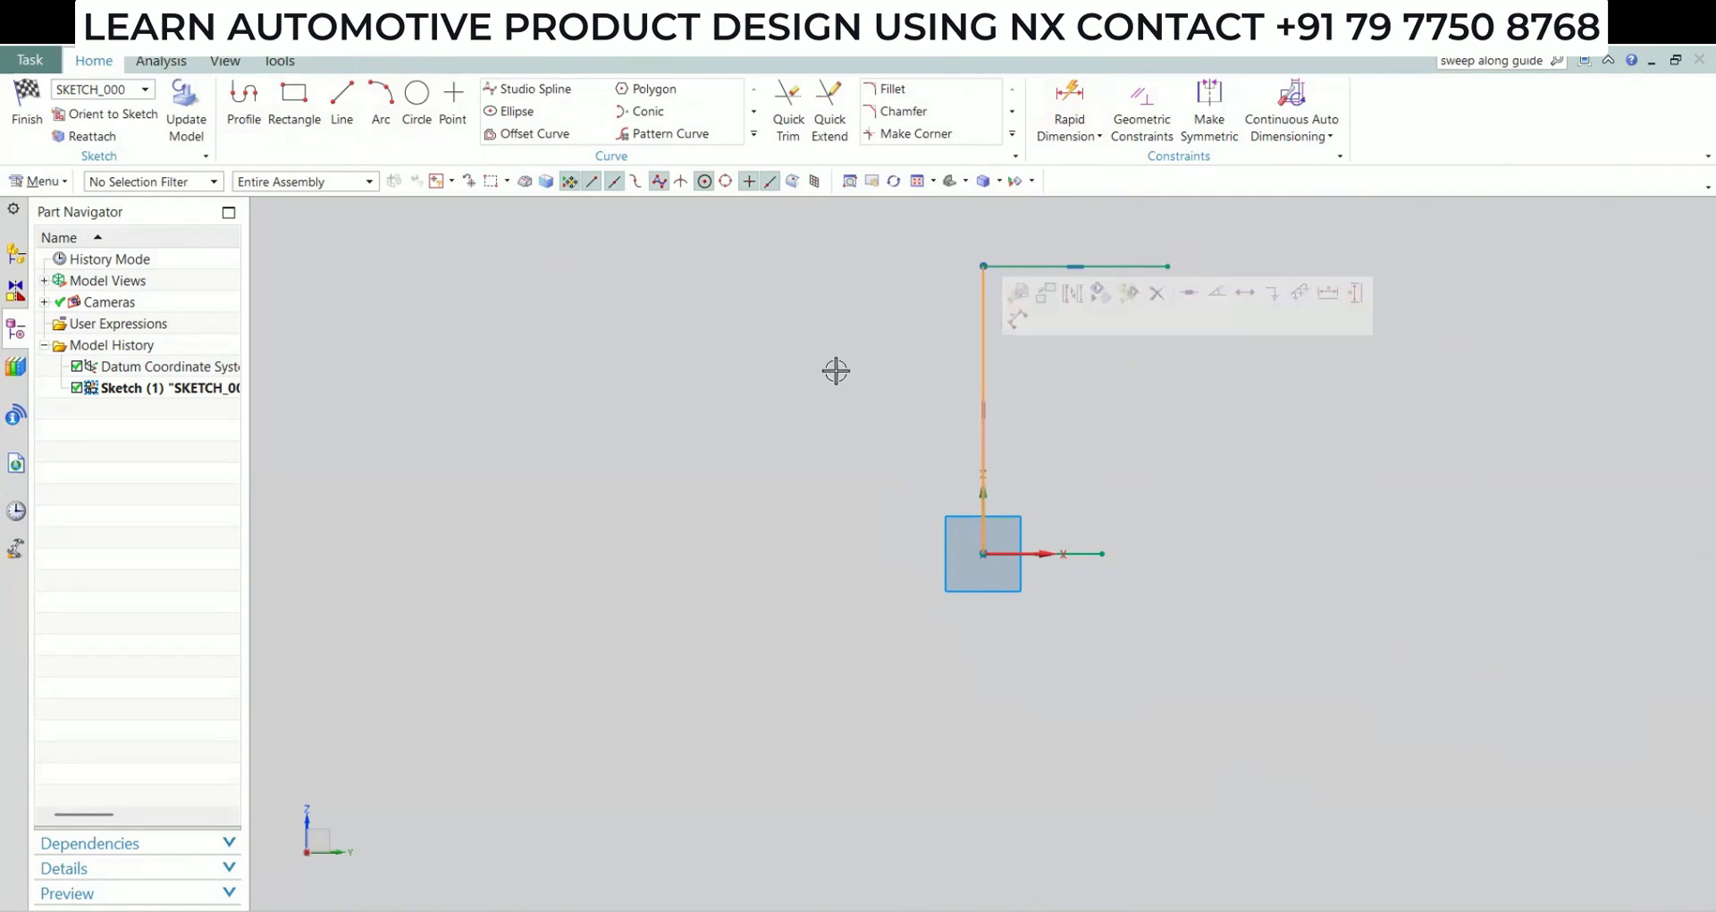
pyautogui.click(1037, 134)
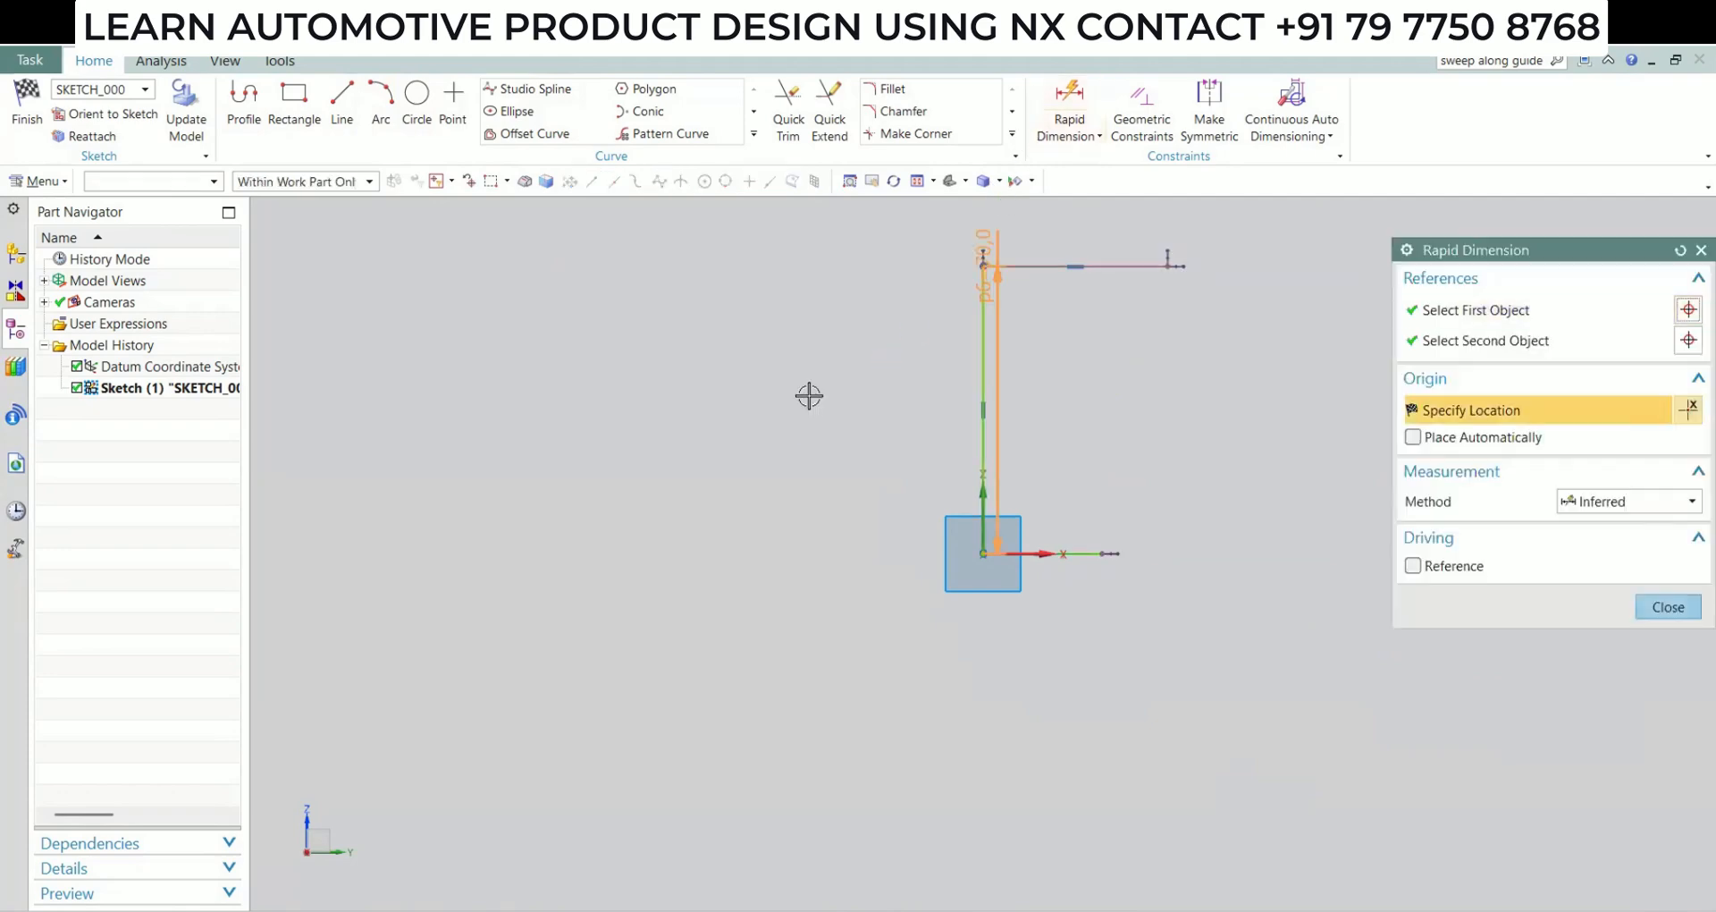
pyautogui.click(845, 457)
pyautogui.write('75')
pyautogui.press('Return')
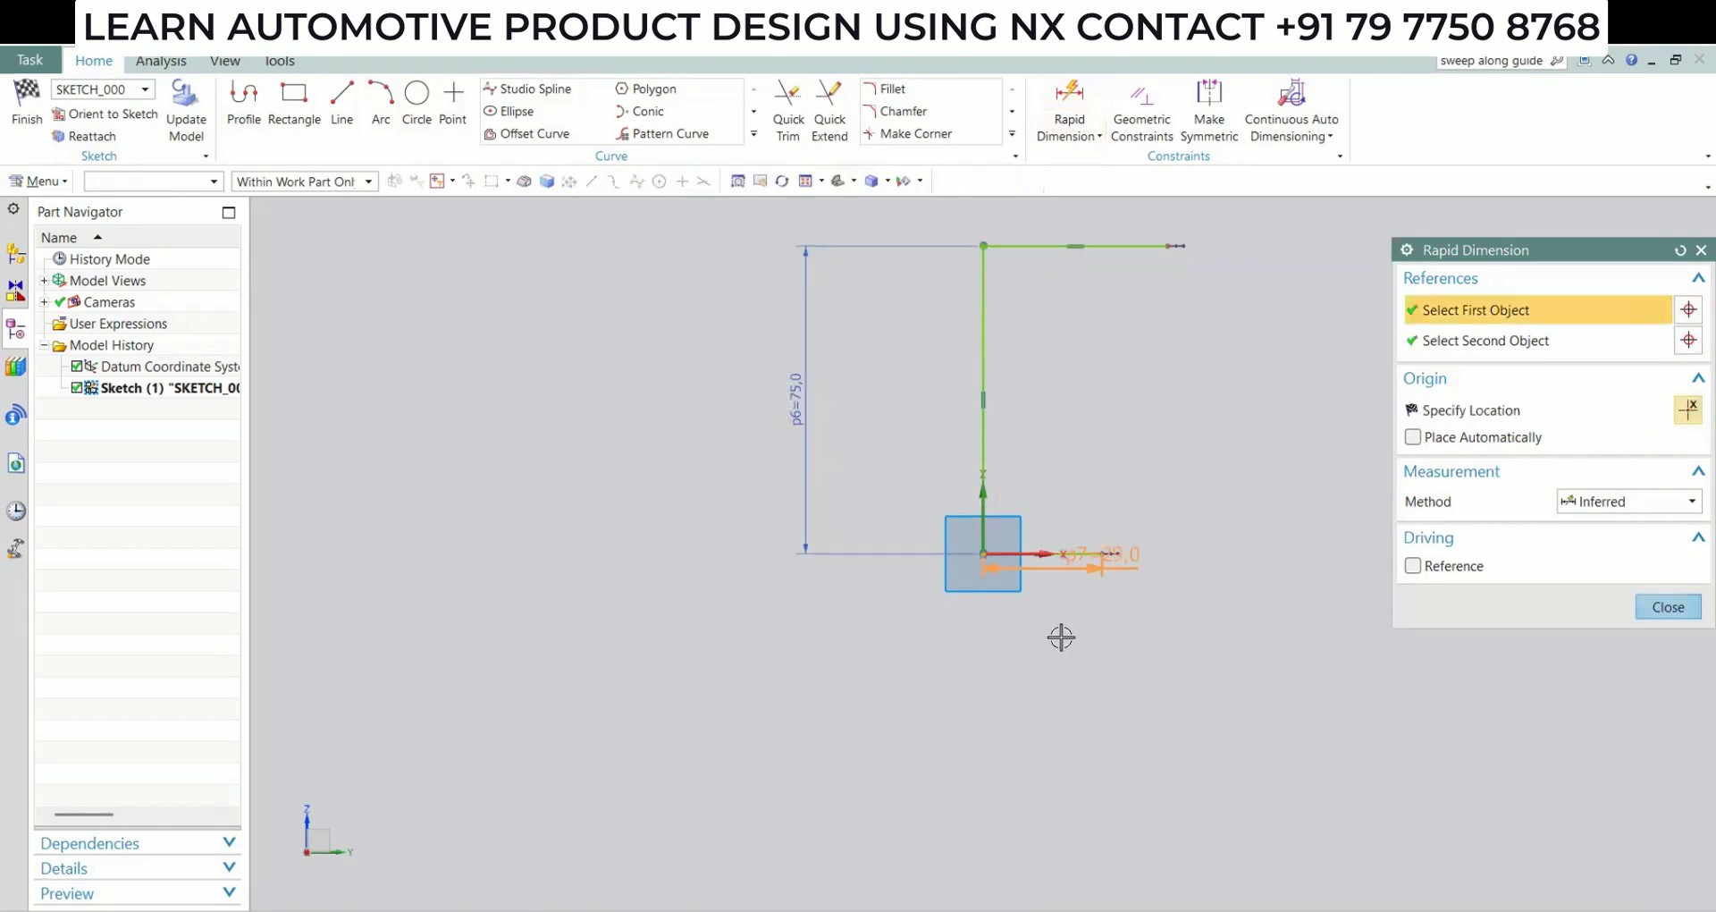
# Dimension the base line to 27 mm and the upper horizontal line to 37.5 mm
pyautogui.click(1061, 636)
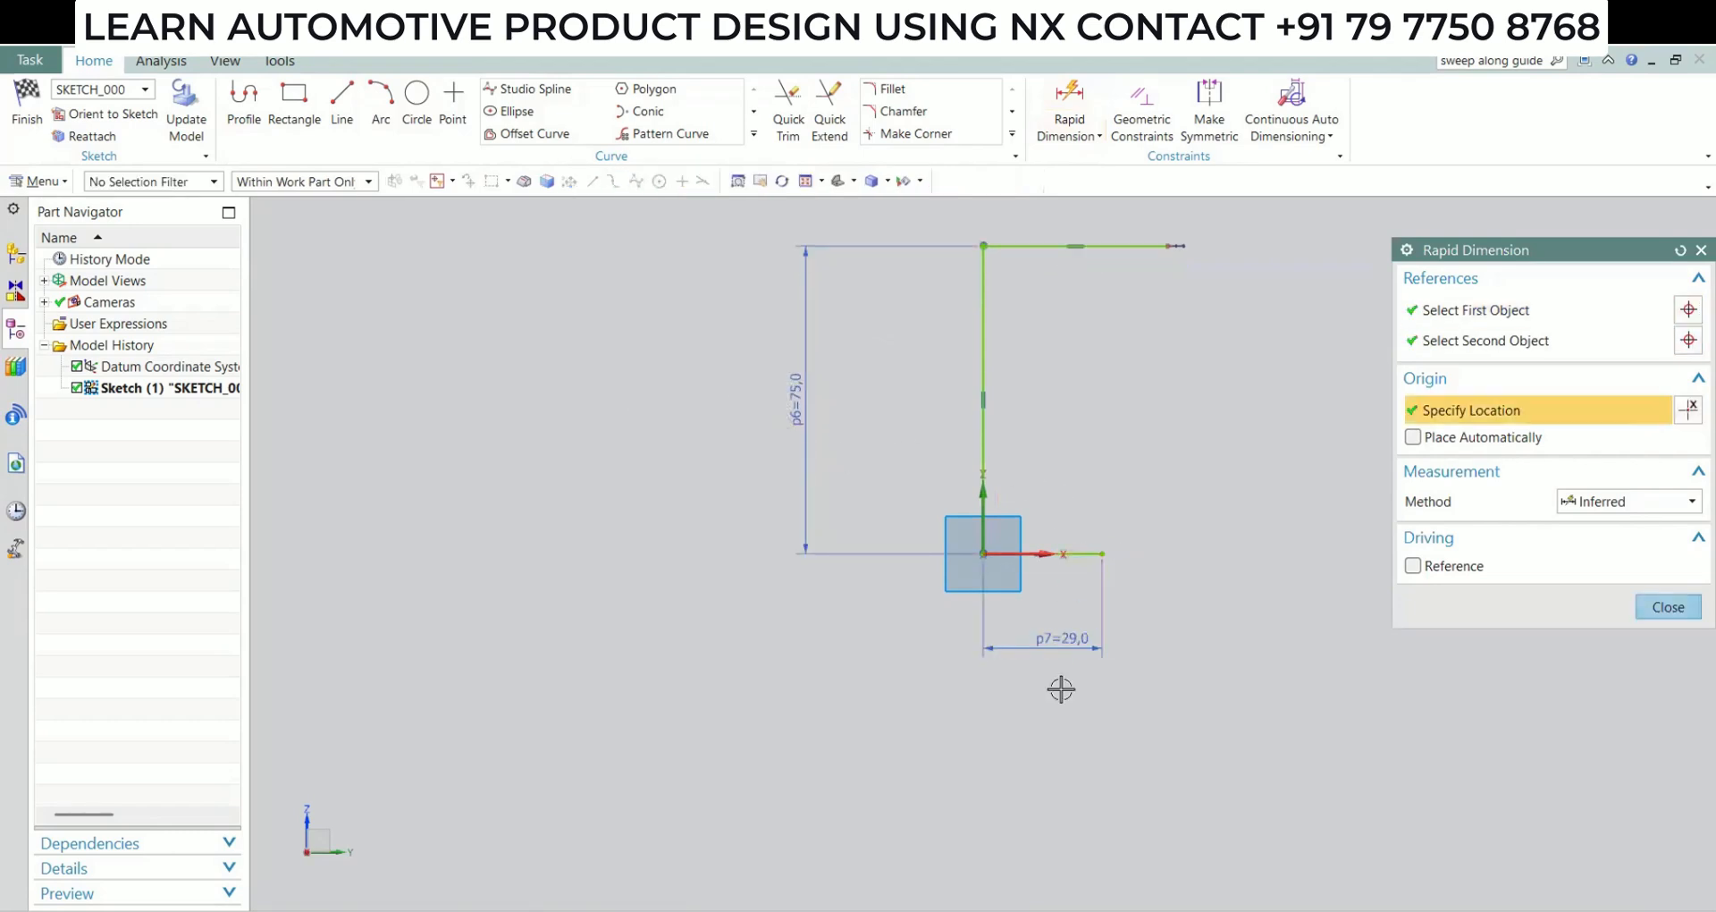
pyautogui.write('27')
pyautogui.press('Return')
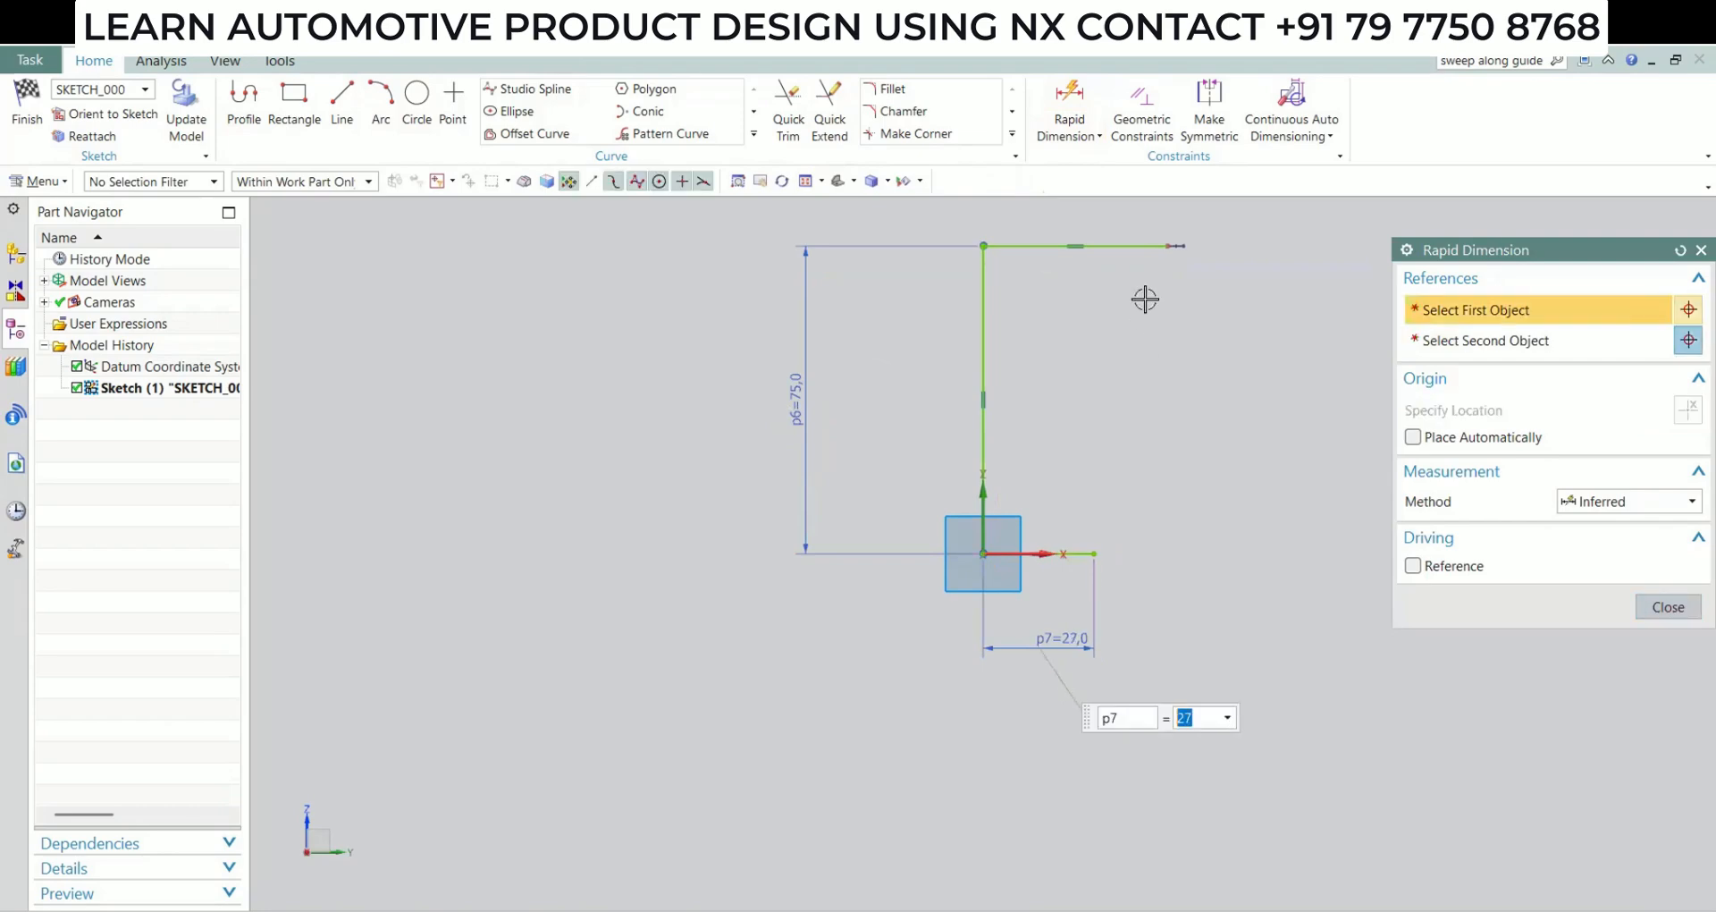
pyautogui.click(1112, 249)
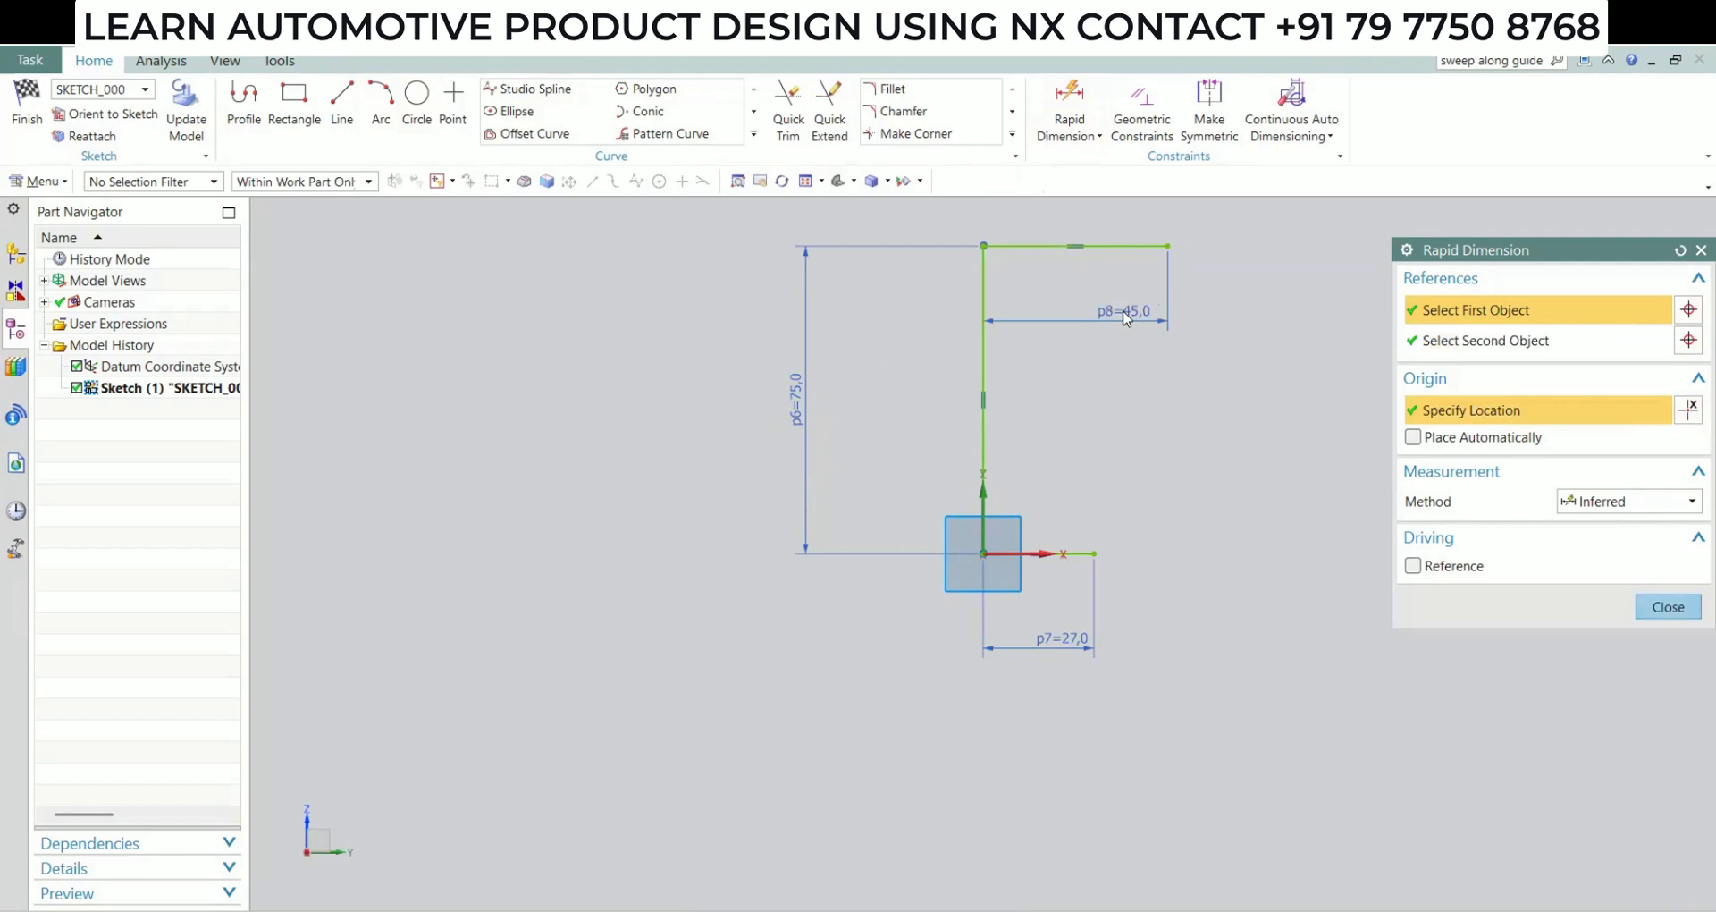
pyautogui.click(1126, 319)
pyautogui.write('37')
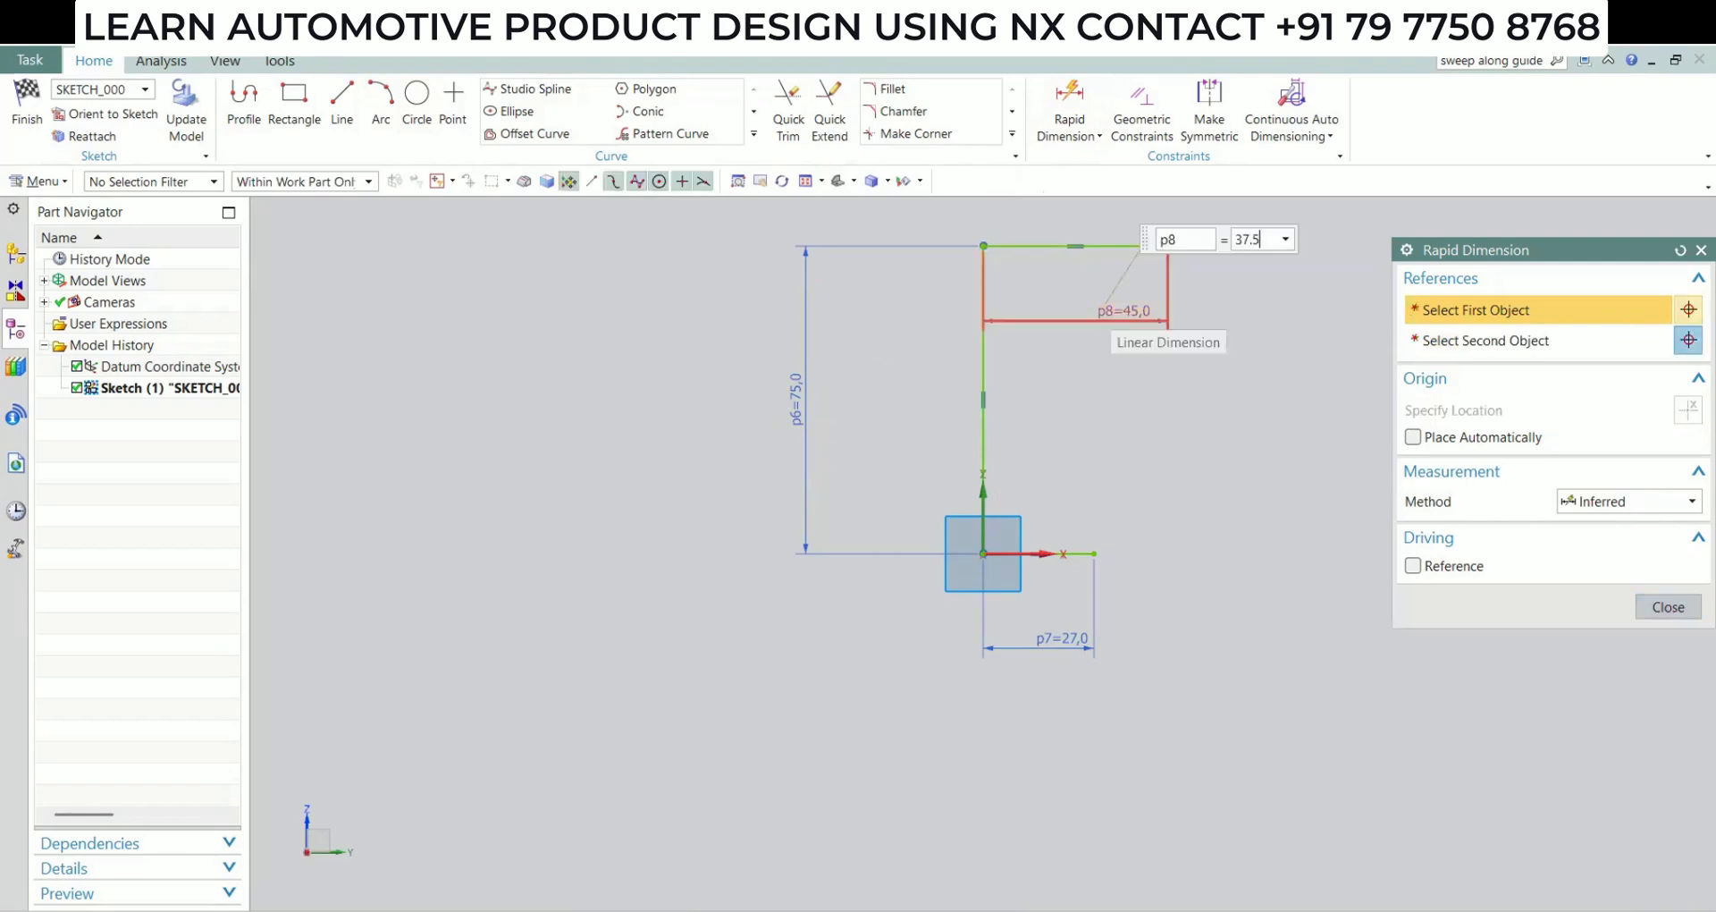
pyautogui.write('.5')
pyautogui.press('Return')
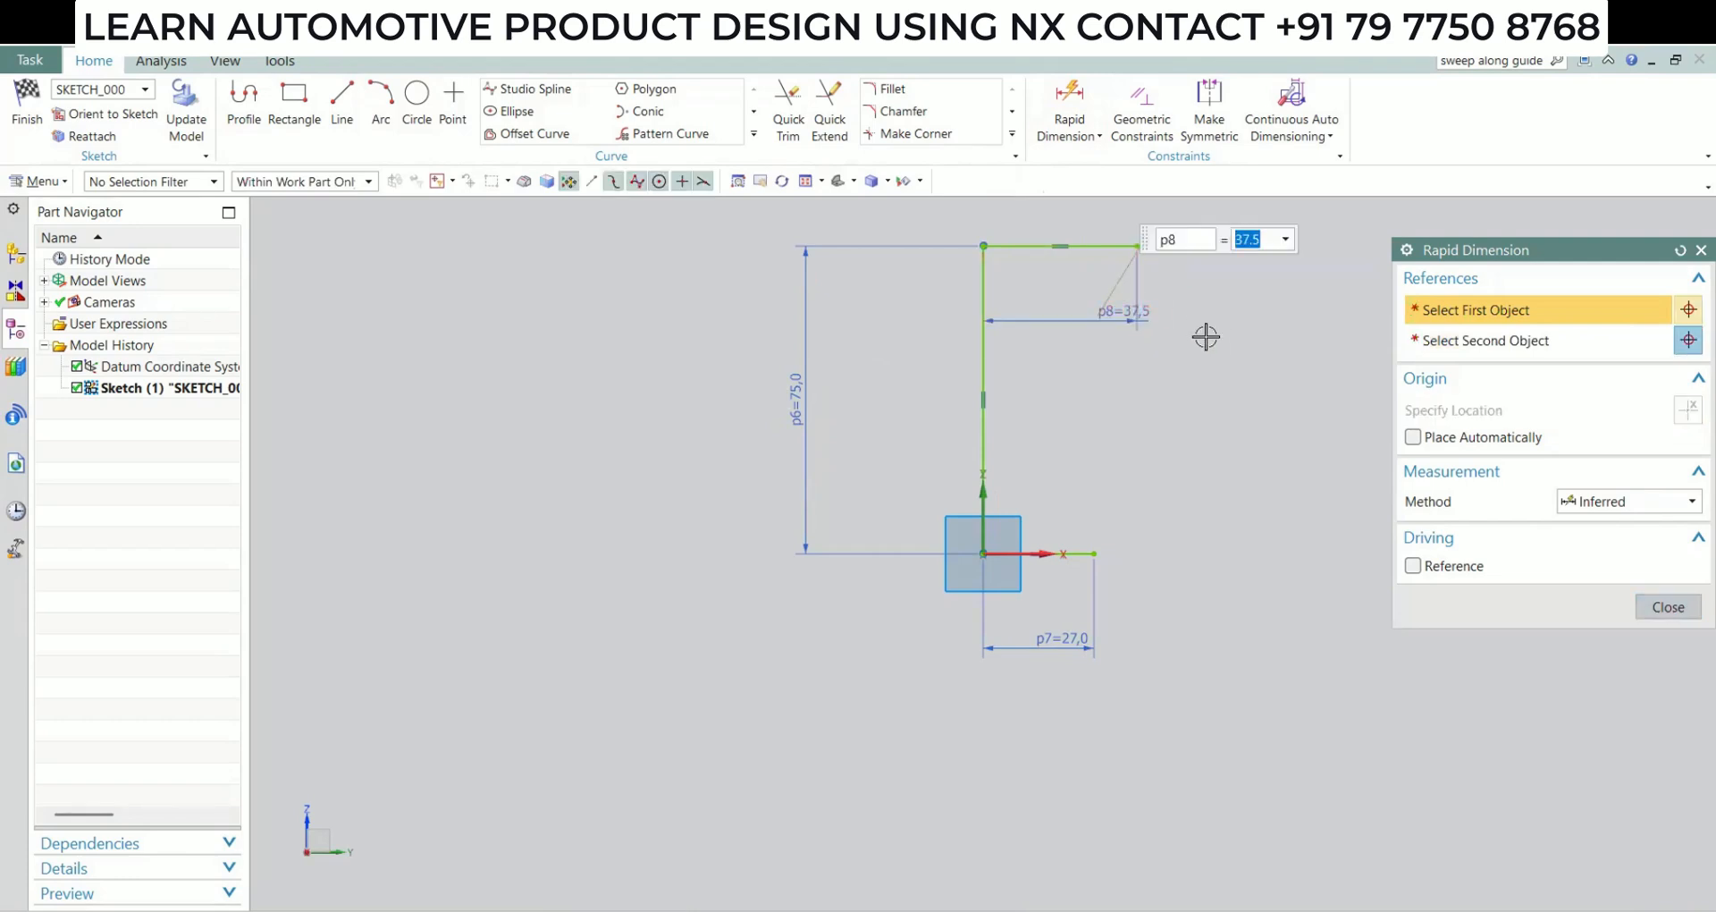
# Close the profile with an outward-bulging 150 mm radius arc between the free ends of the horizontal lines, and finish the sketch
pyautogui.keyDown('shift'); pyautogui.moveTo(894, 397); pyautogui.dragTo(751, 498, button='middle'); pyautogui.keyUp('shift')
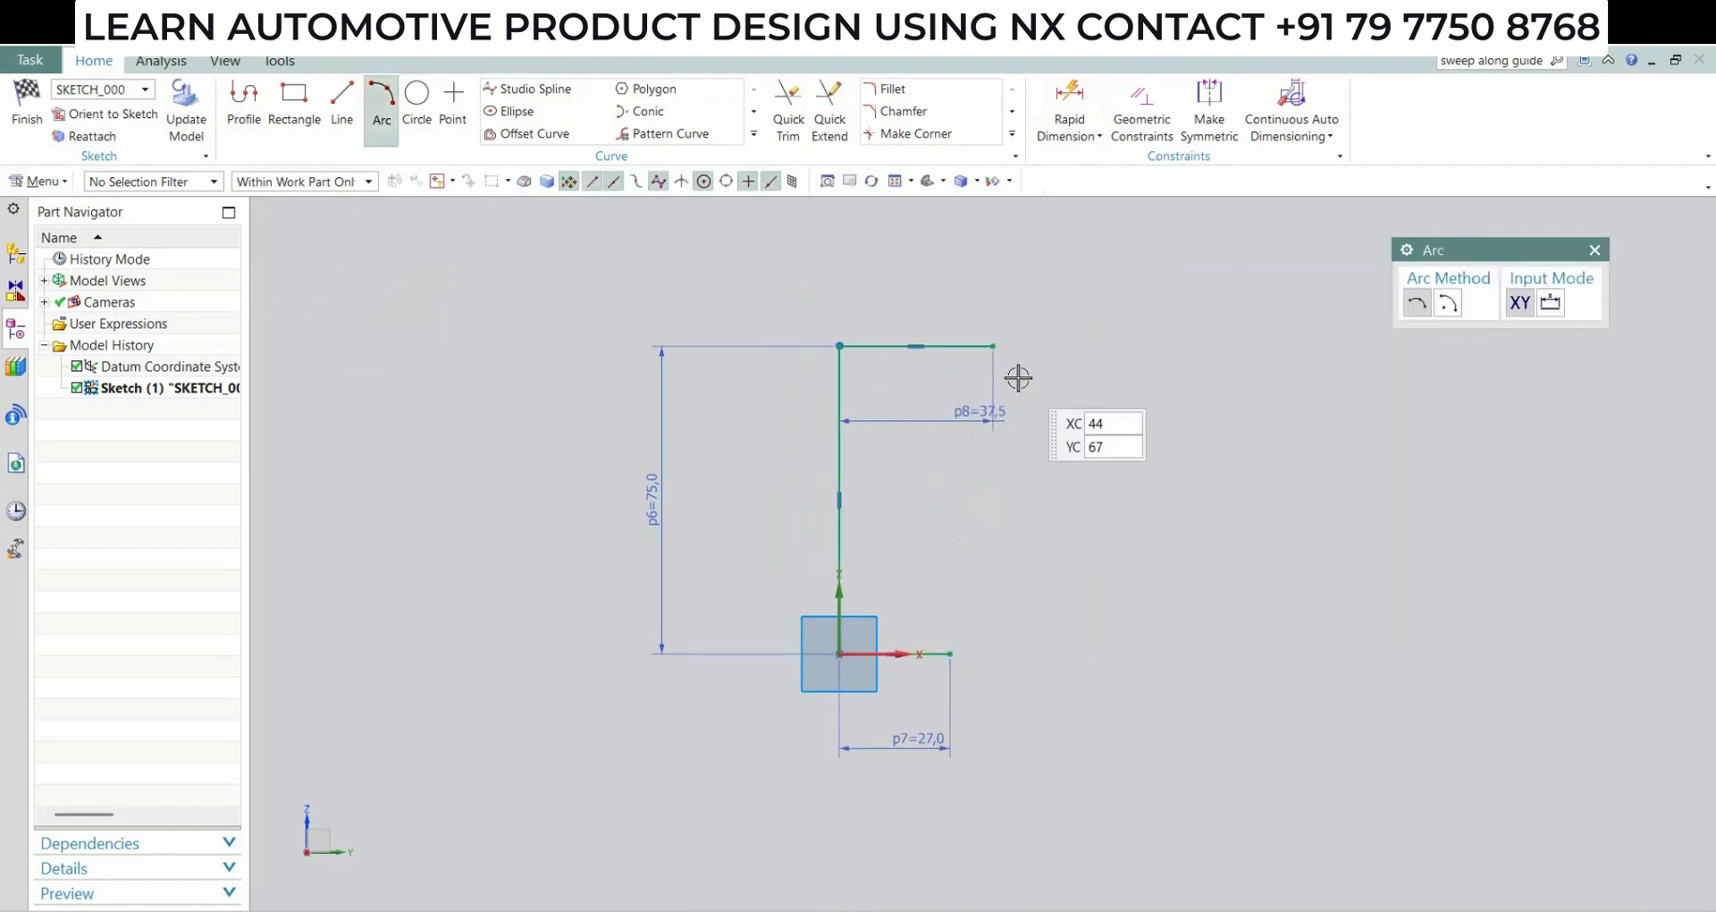
pyautogui.click(992, 346)
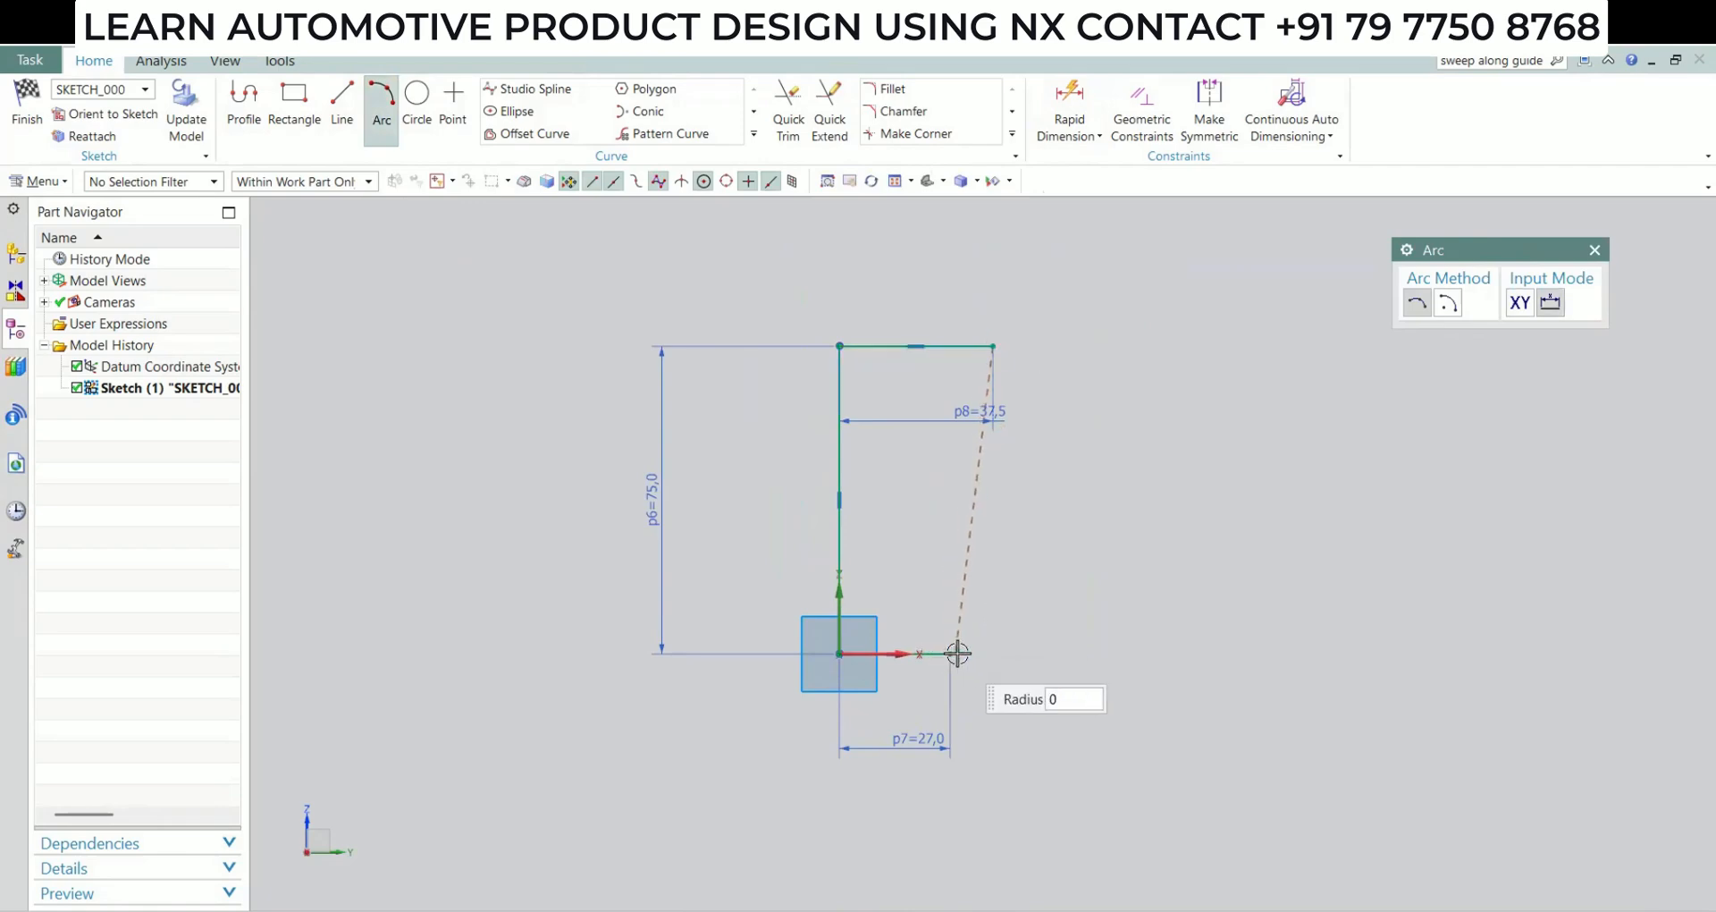
pyautogui.click(952, 653)
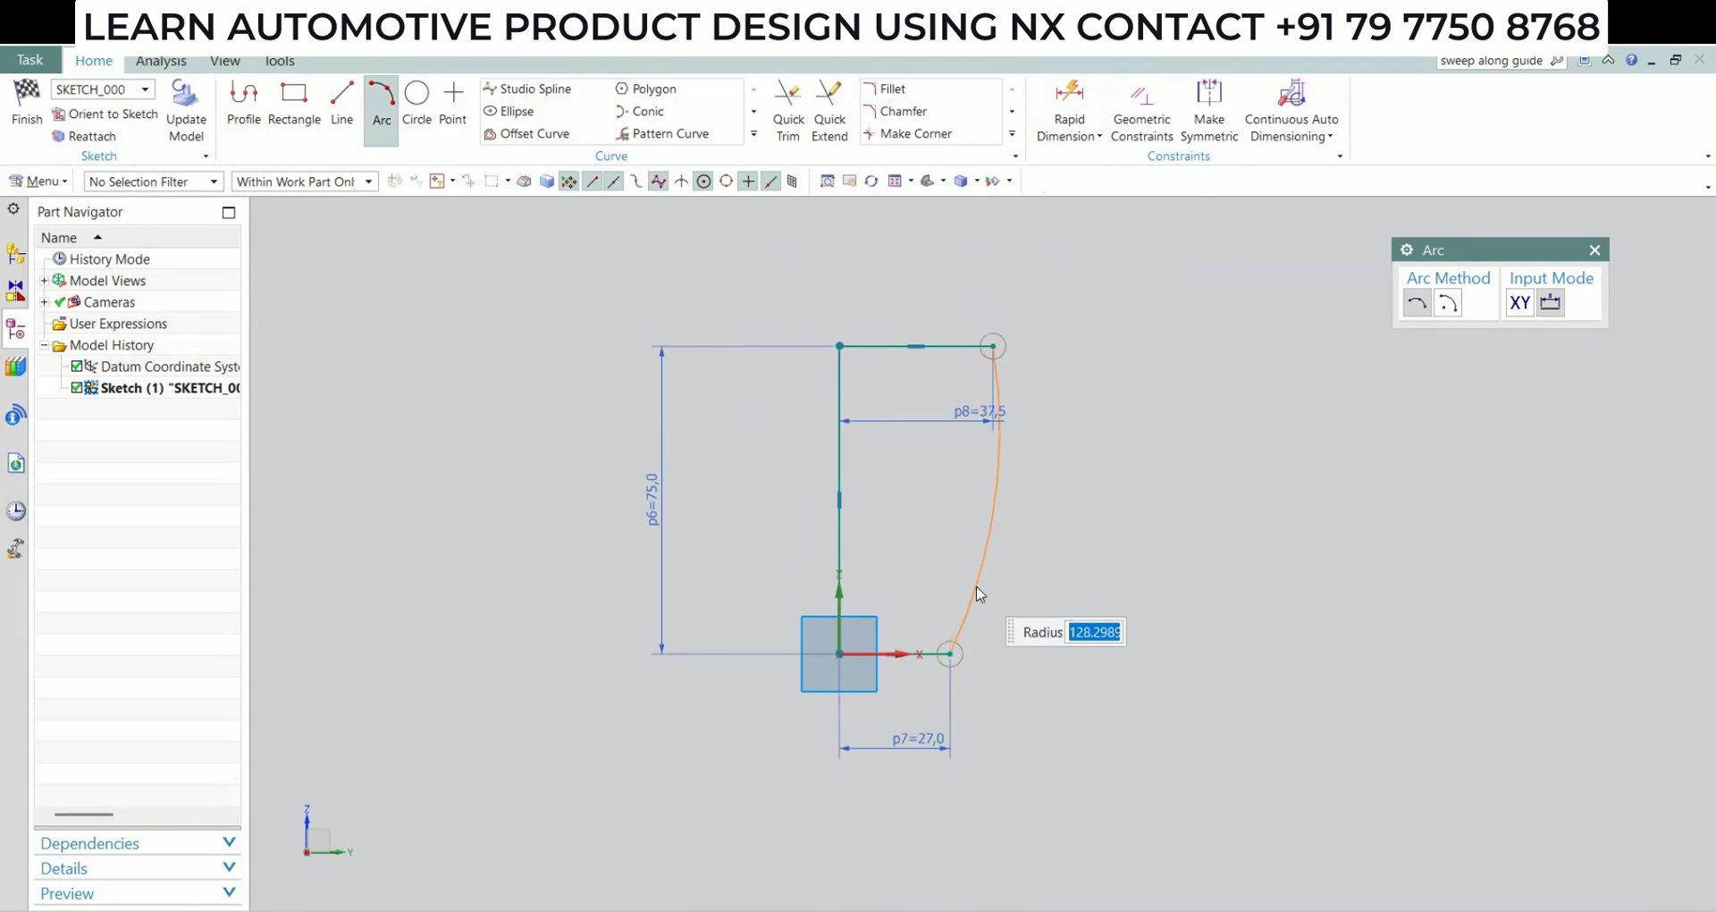
pyautogui.write('150')
pyautogui.press('Tab')
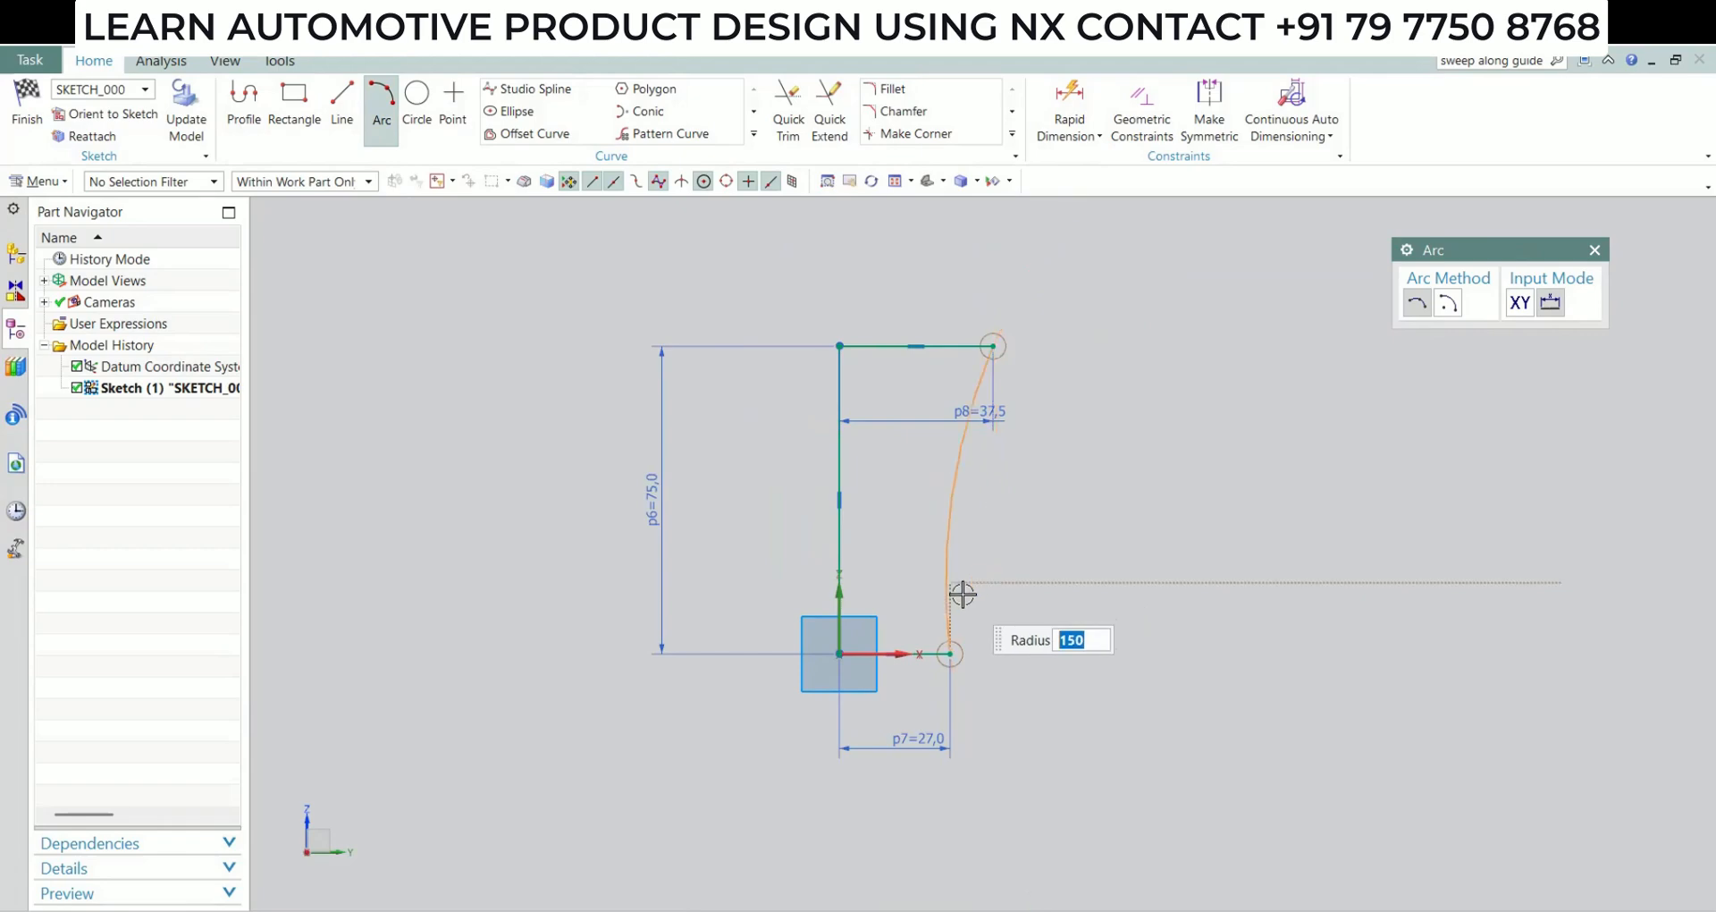
pyautogui.click(967, 596)
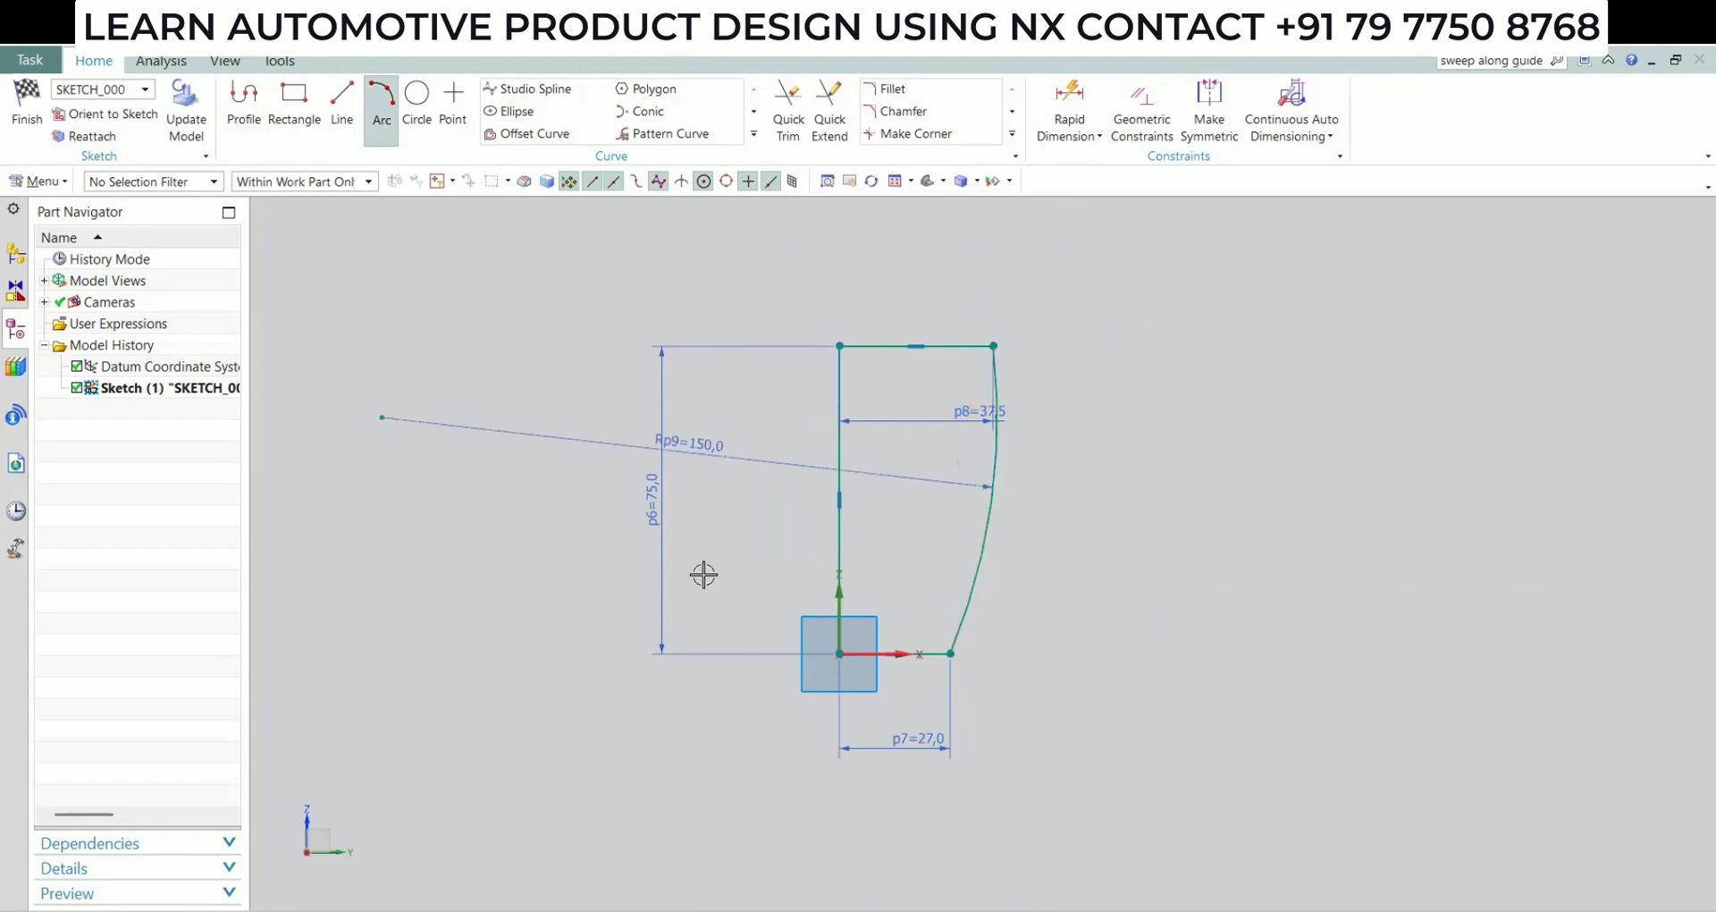
pyautogui.click(25, 135)
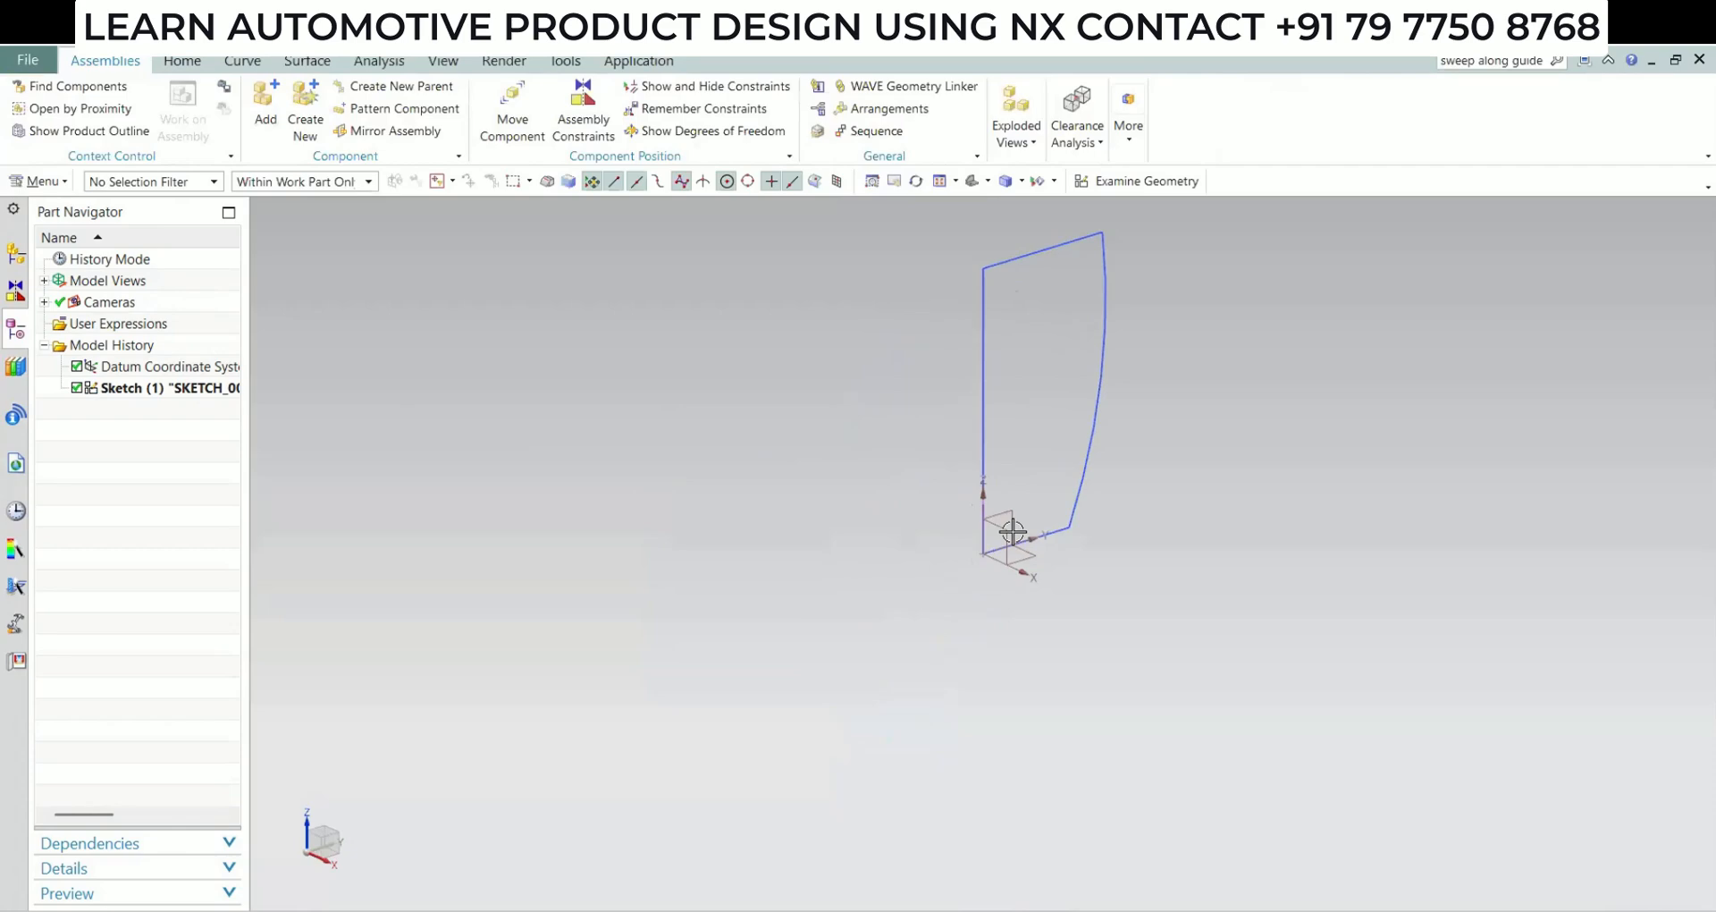
# Revolve the closed sketch profile 360 degrees about its vertical line as a solid body
pyautogui.keyDown('shift'); pyautogui.moveTo(950, 586); pyautogui.dragTo(907, 697, button='middle'); pyautogui.keyUp('shift')
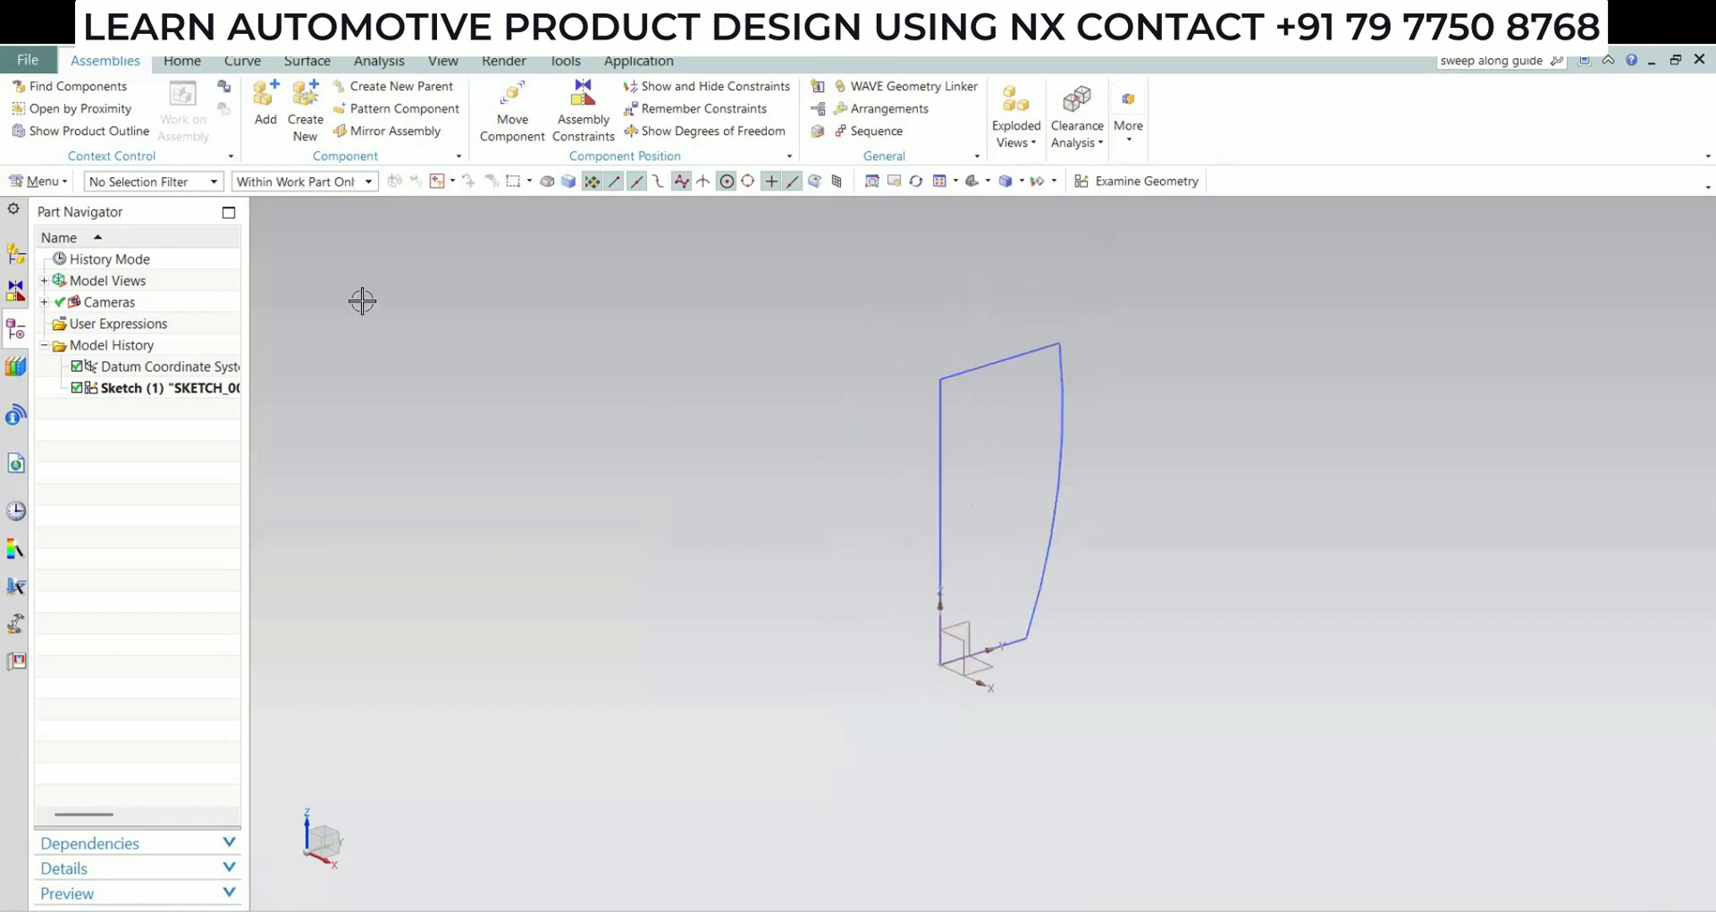
pyautogui.click(183, 61)
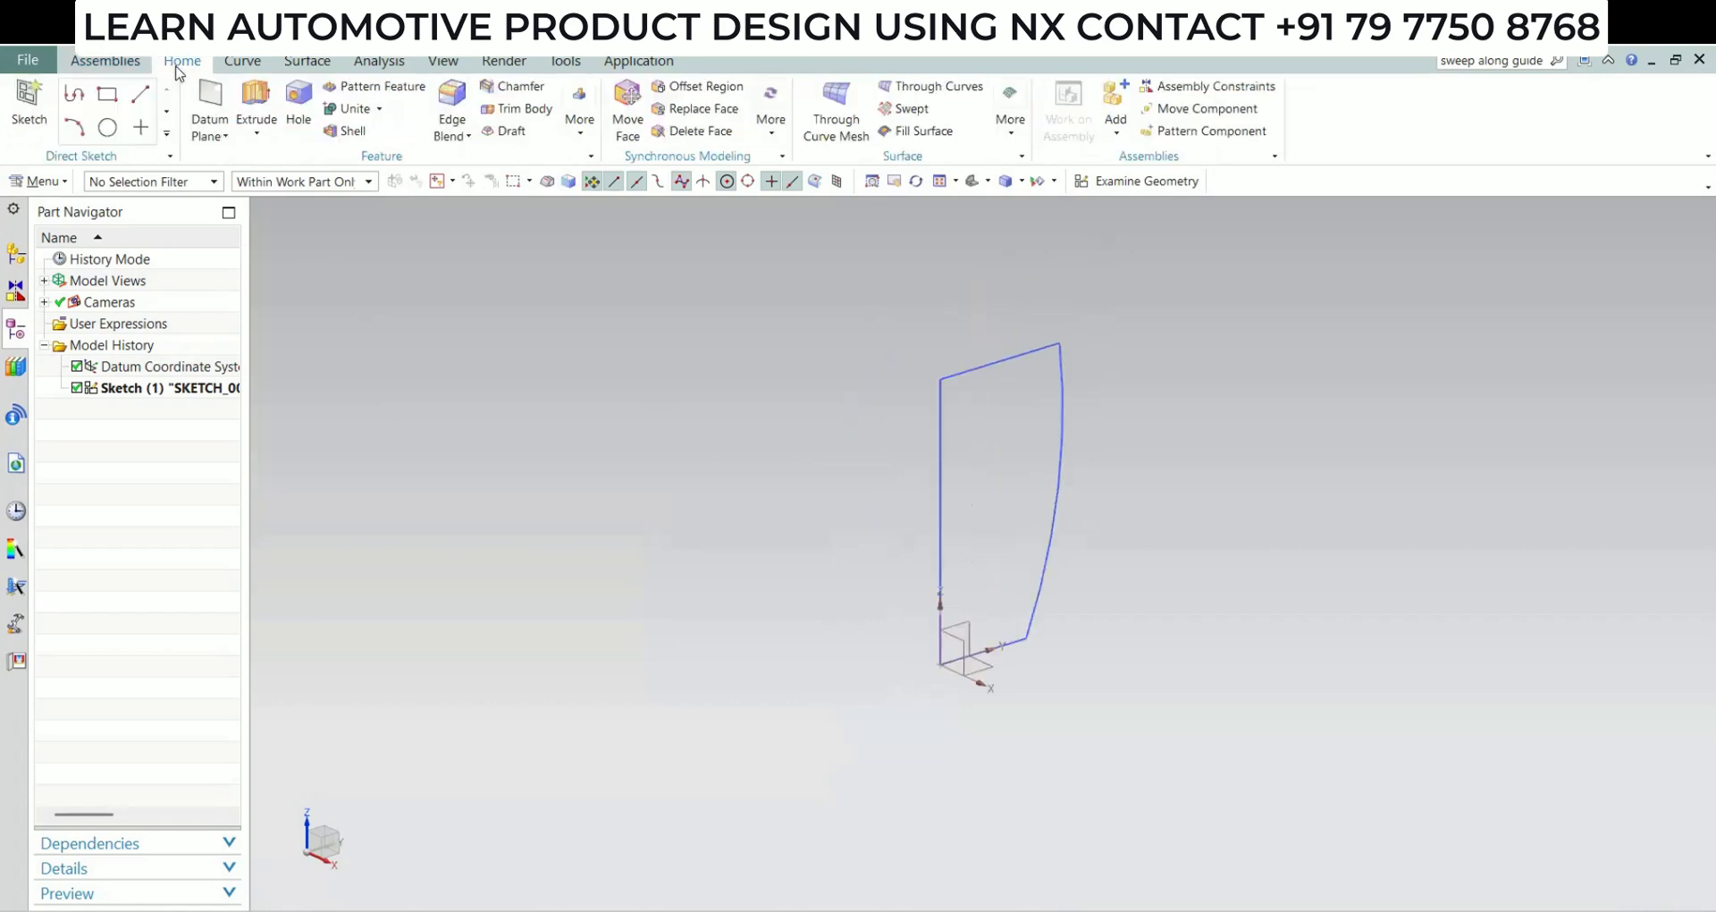
pyautogui.click(255, 136)
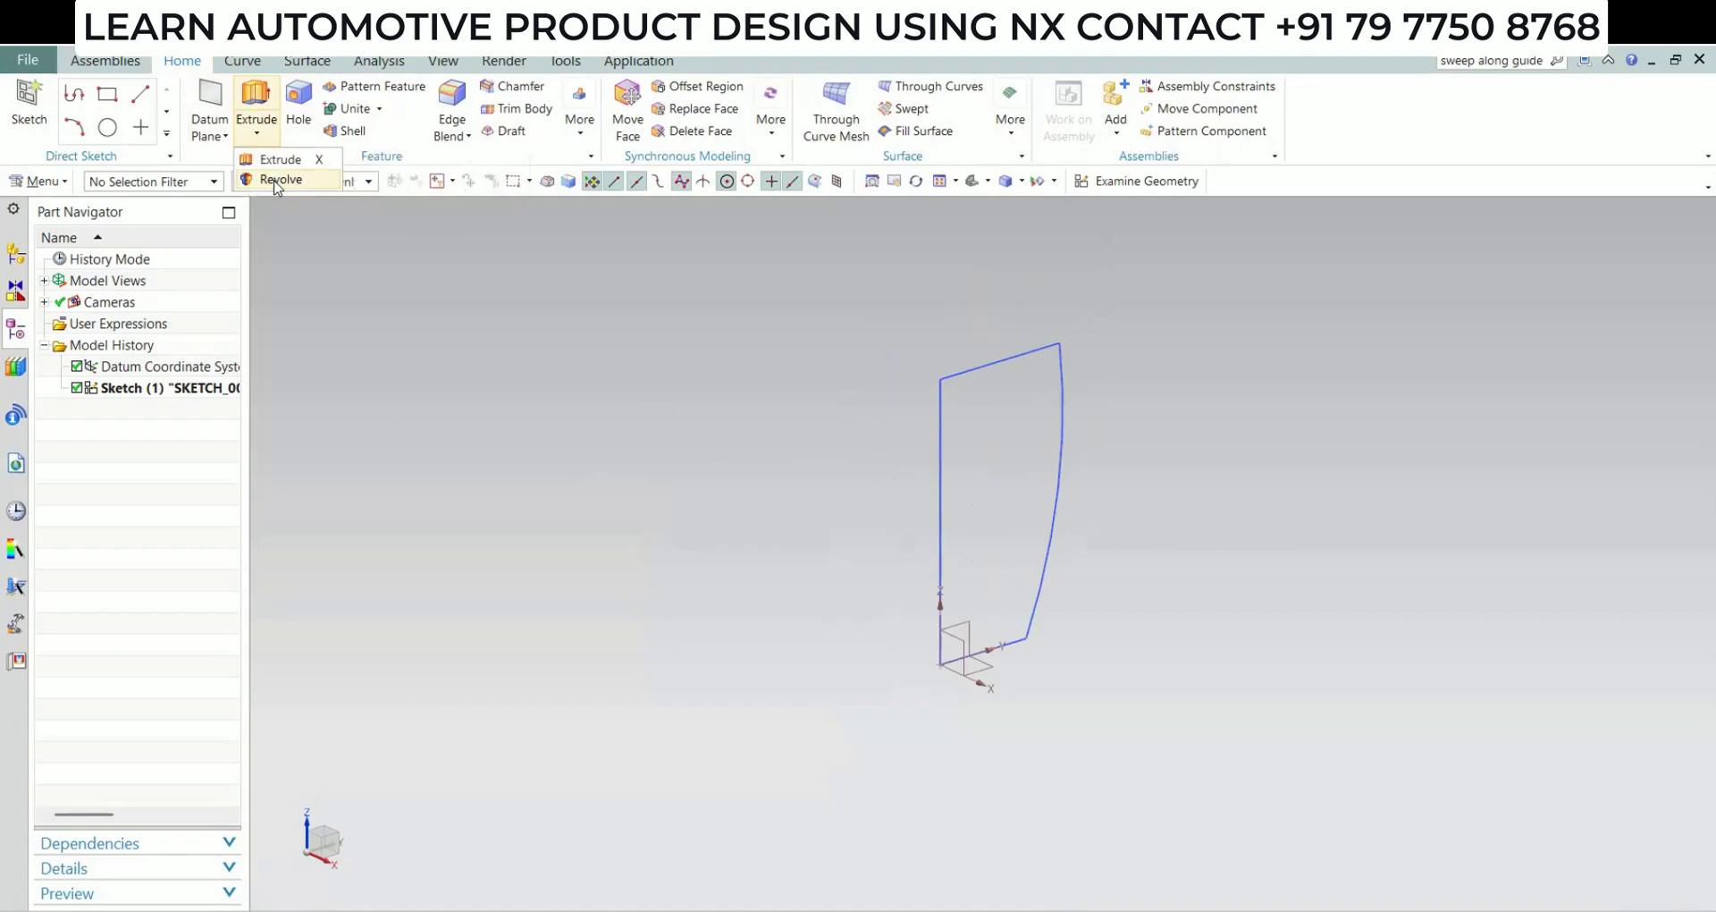
pyautogui.click(941, 382)
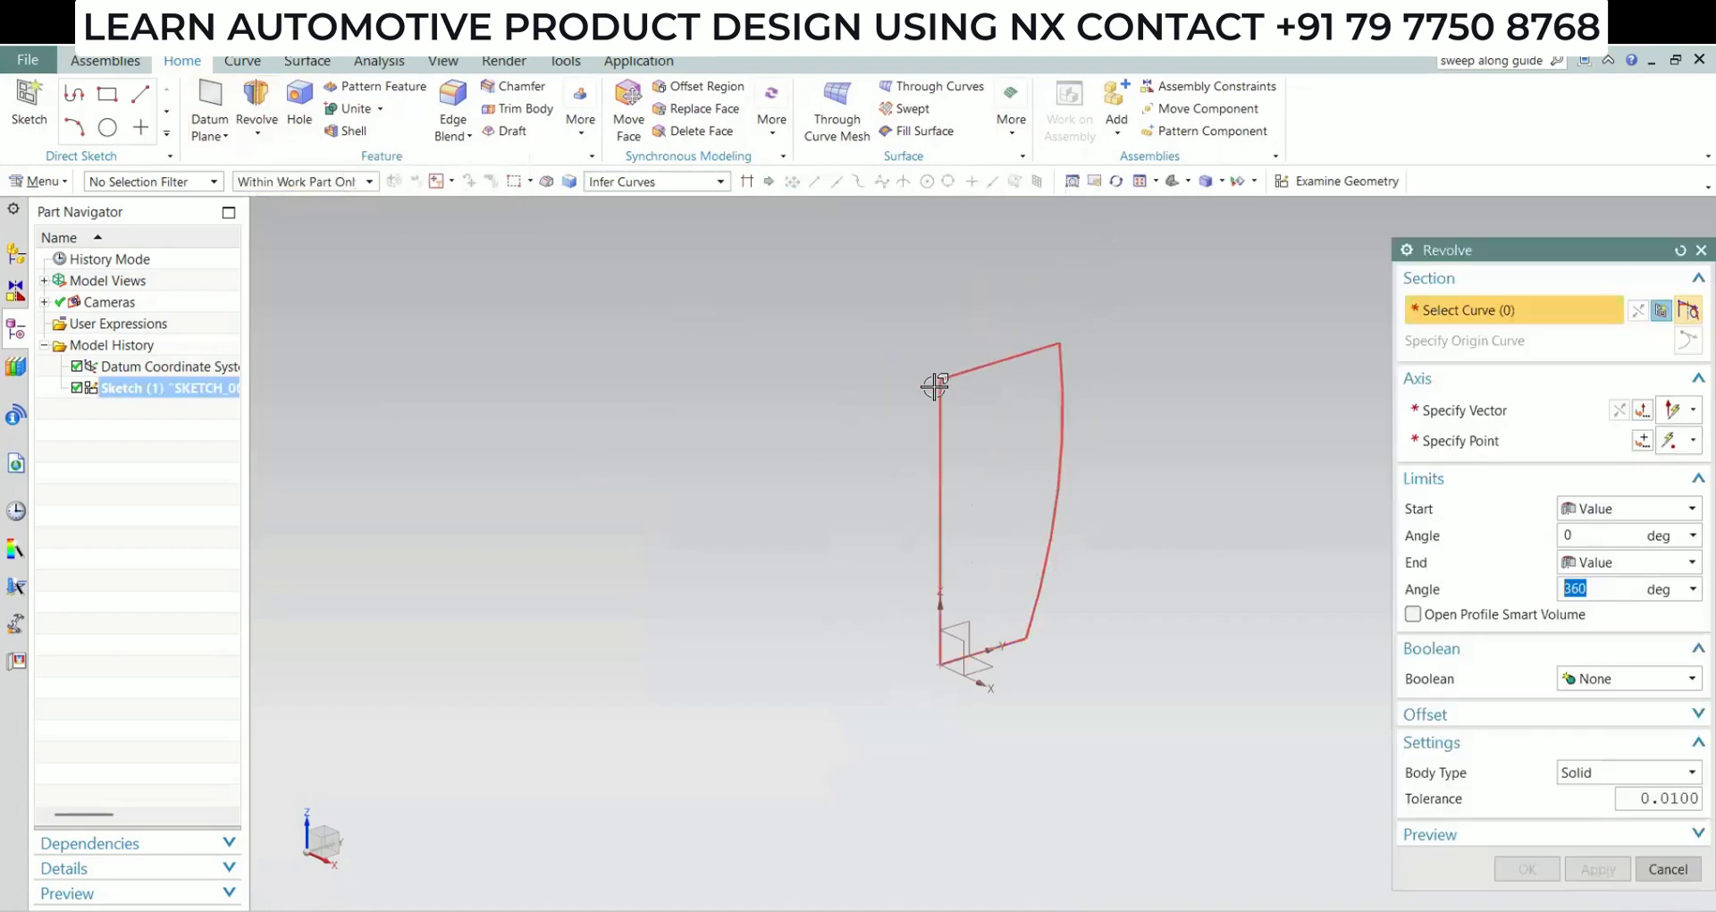
pyautogui.click(939, 473)
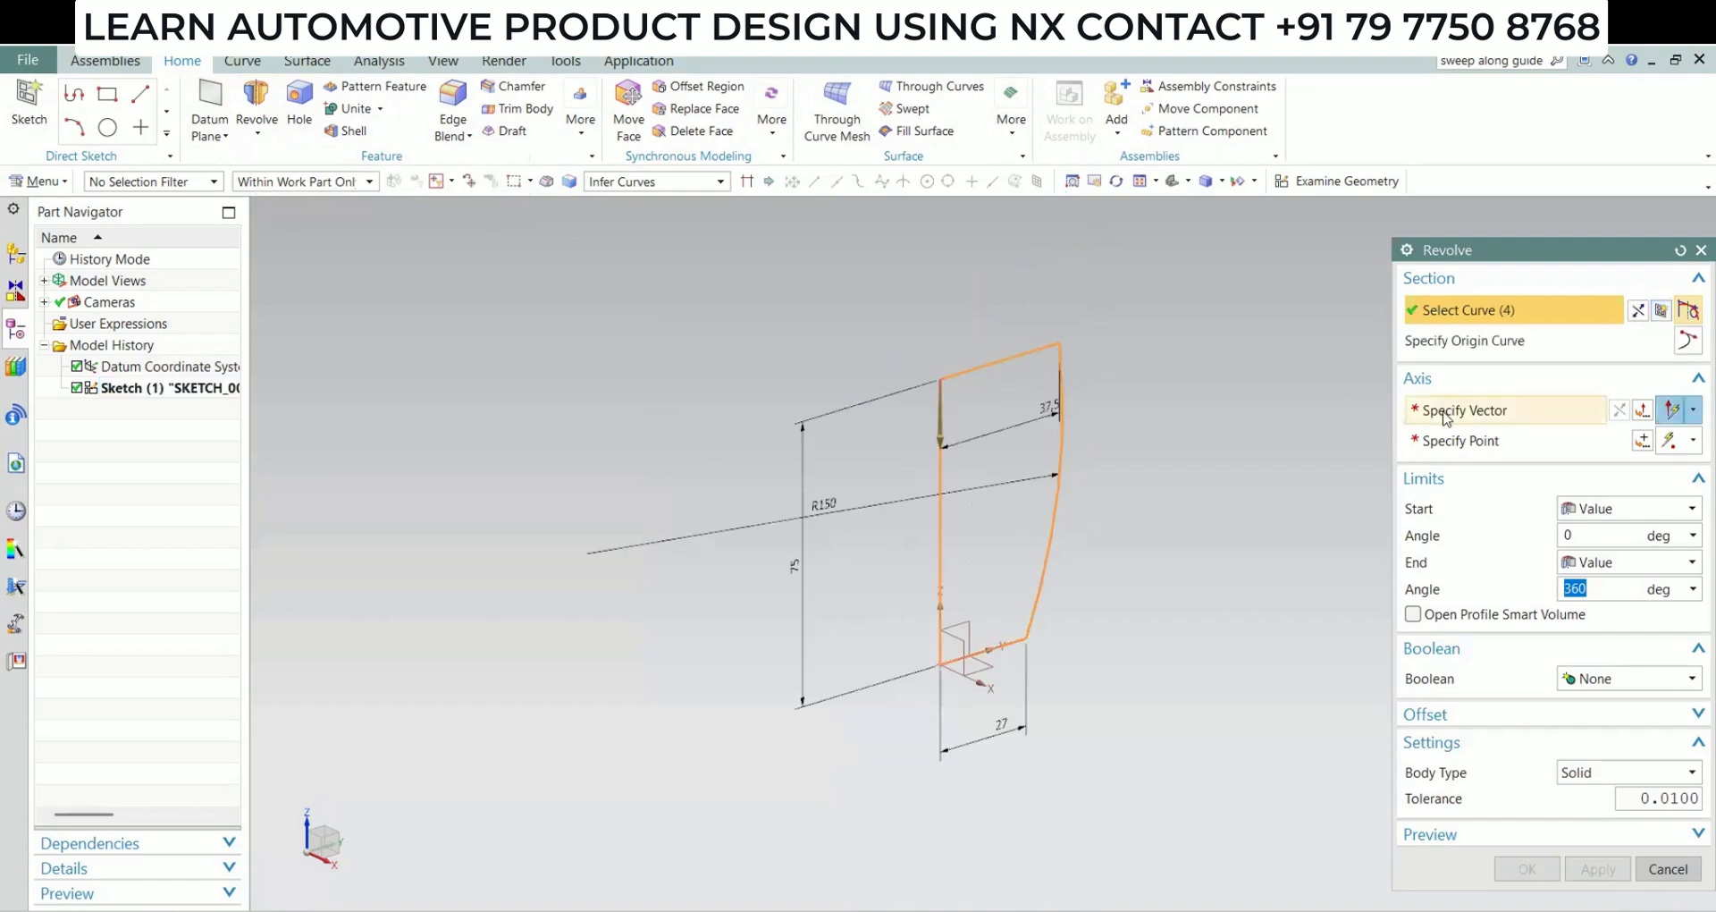
pyautogui.click(938, 462)
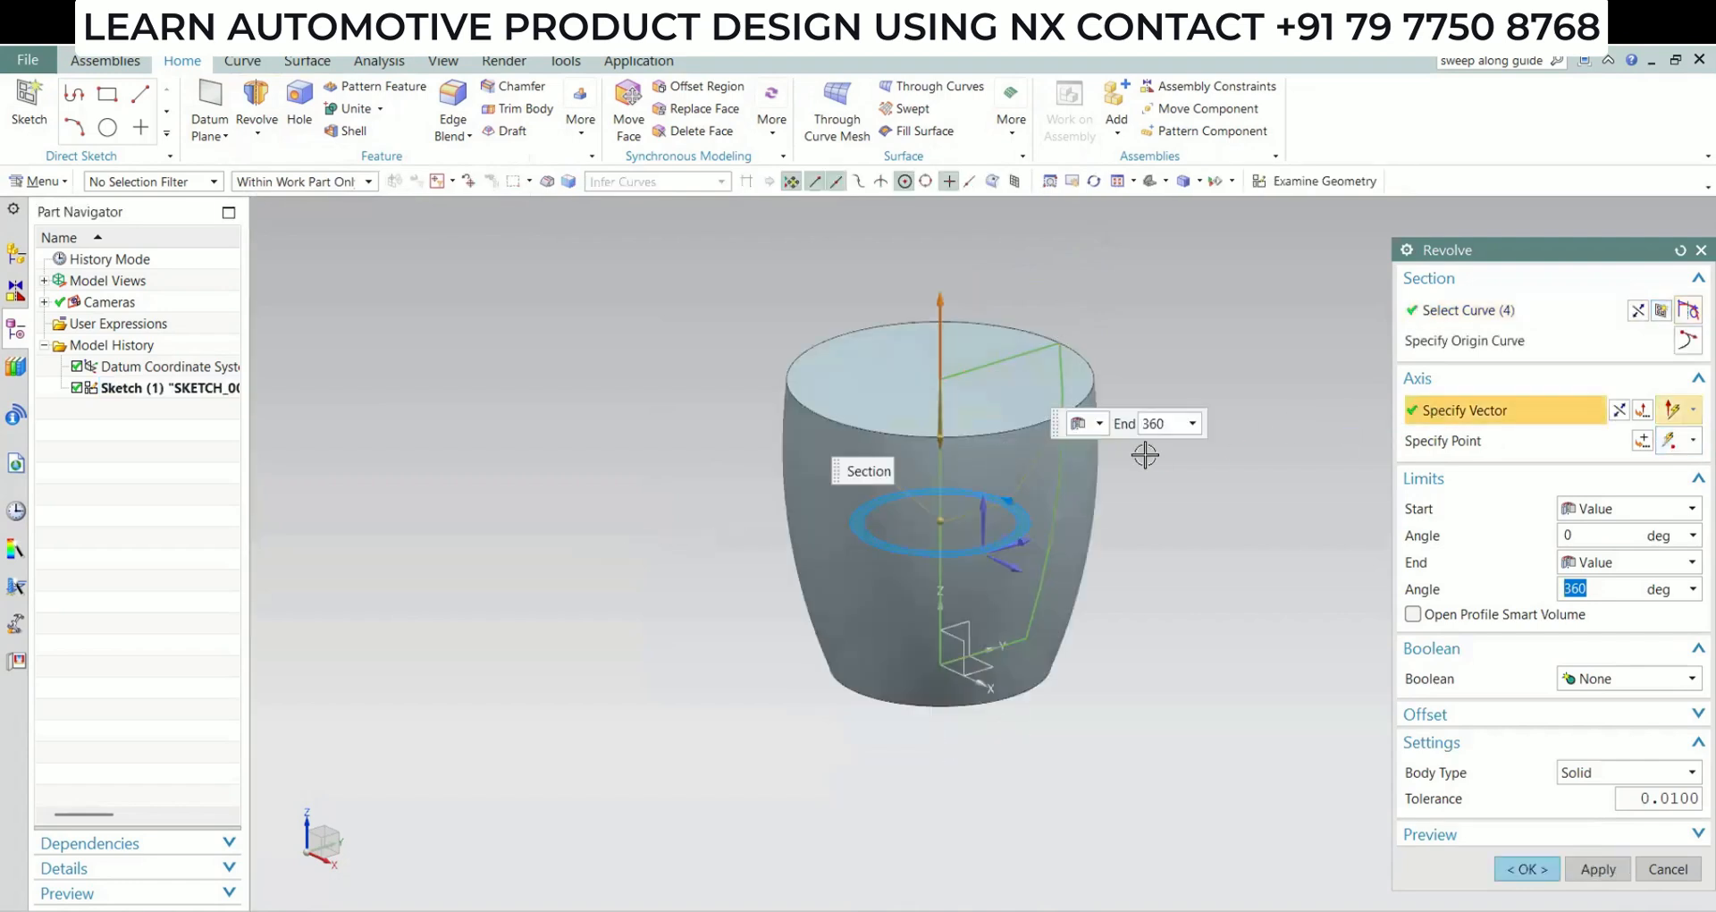
pyautogui.click(1527, 869)
# Apply a 2 mm edge blend to the circular bottom edge of the revolved body
pyautogui.moveTo(804, 626); pyautogui.dragTo(805, 862, button='middle')
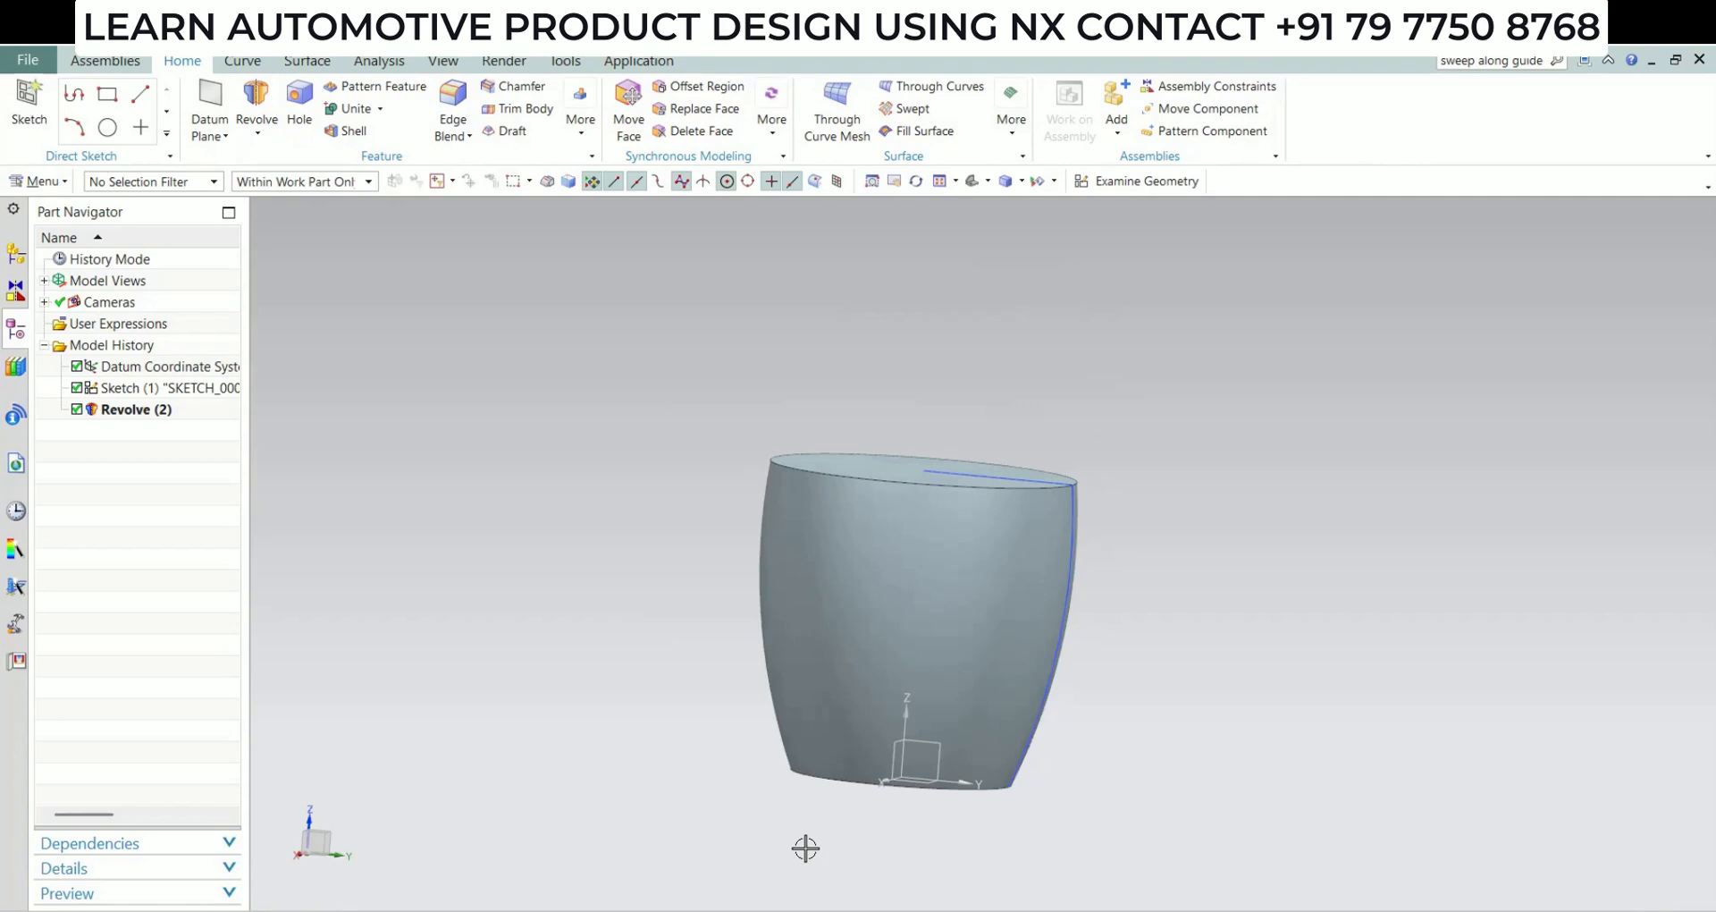
pyautogui.click(455, 135)
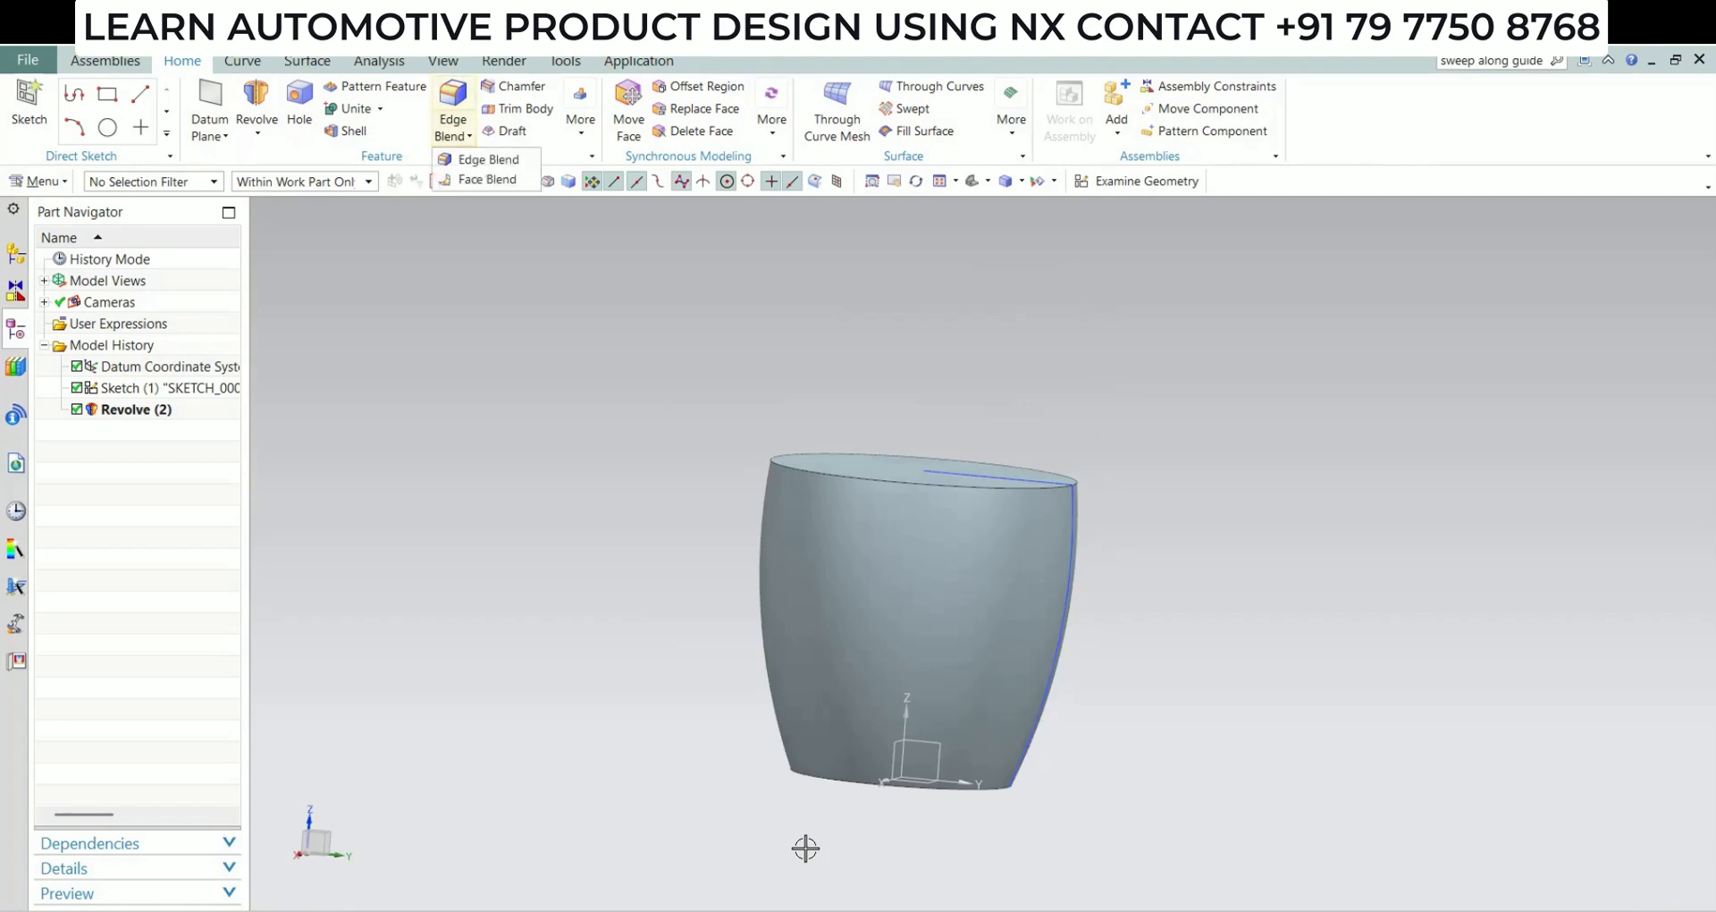
pyautogui.click(488, 160)
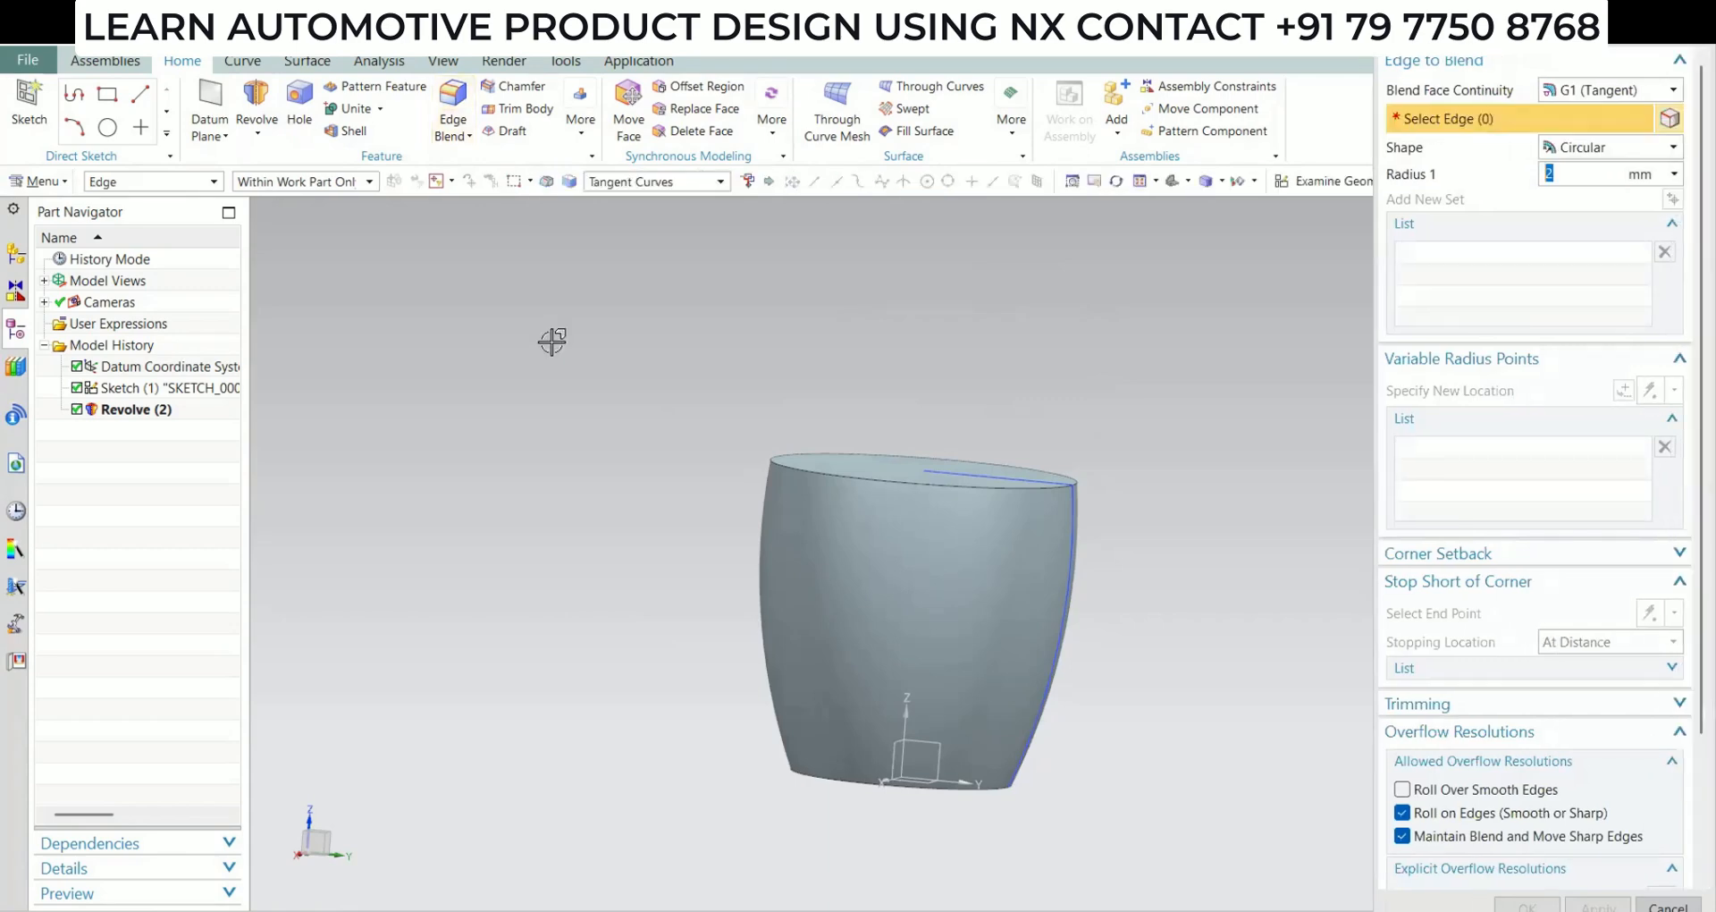
pyautogui.click(843, 780)
pyautogui.middleClick(952, 670)
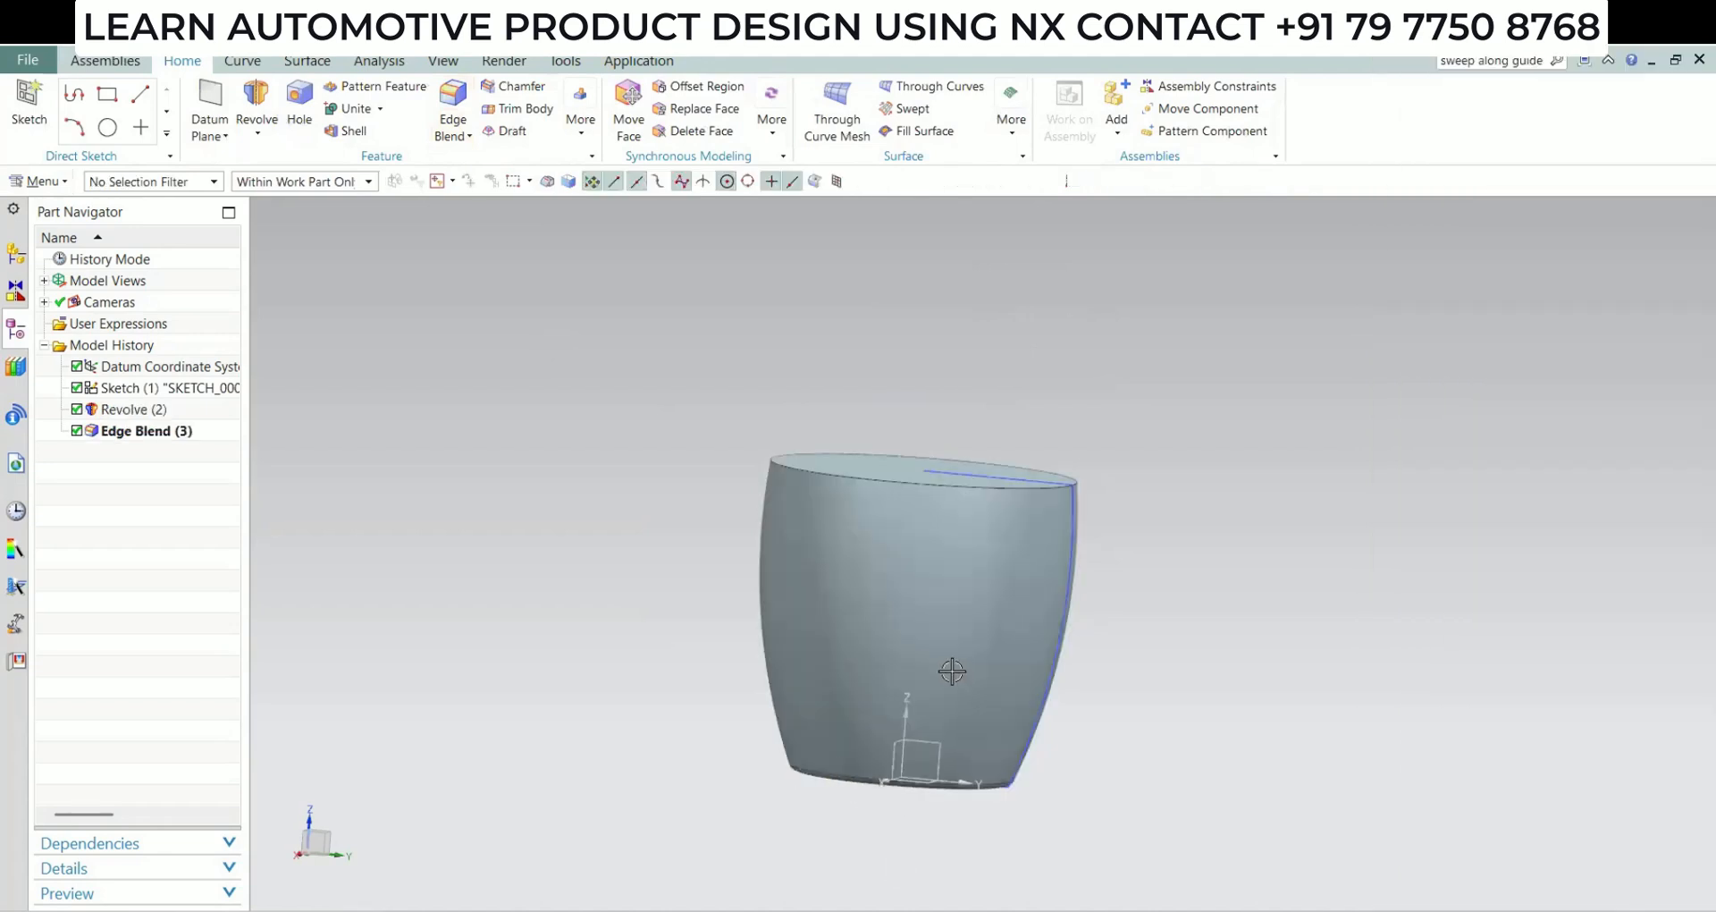
# Sketch a 40 mm diameter circle centred on the origin on the horizontal datum plane at the cup's base, and finish the sketch
pyautogui.moveTo(952, 671); pyautogui.dragTo(925, 632, button='middle')
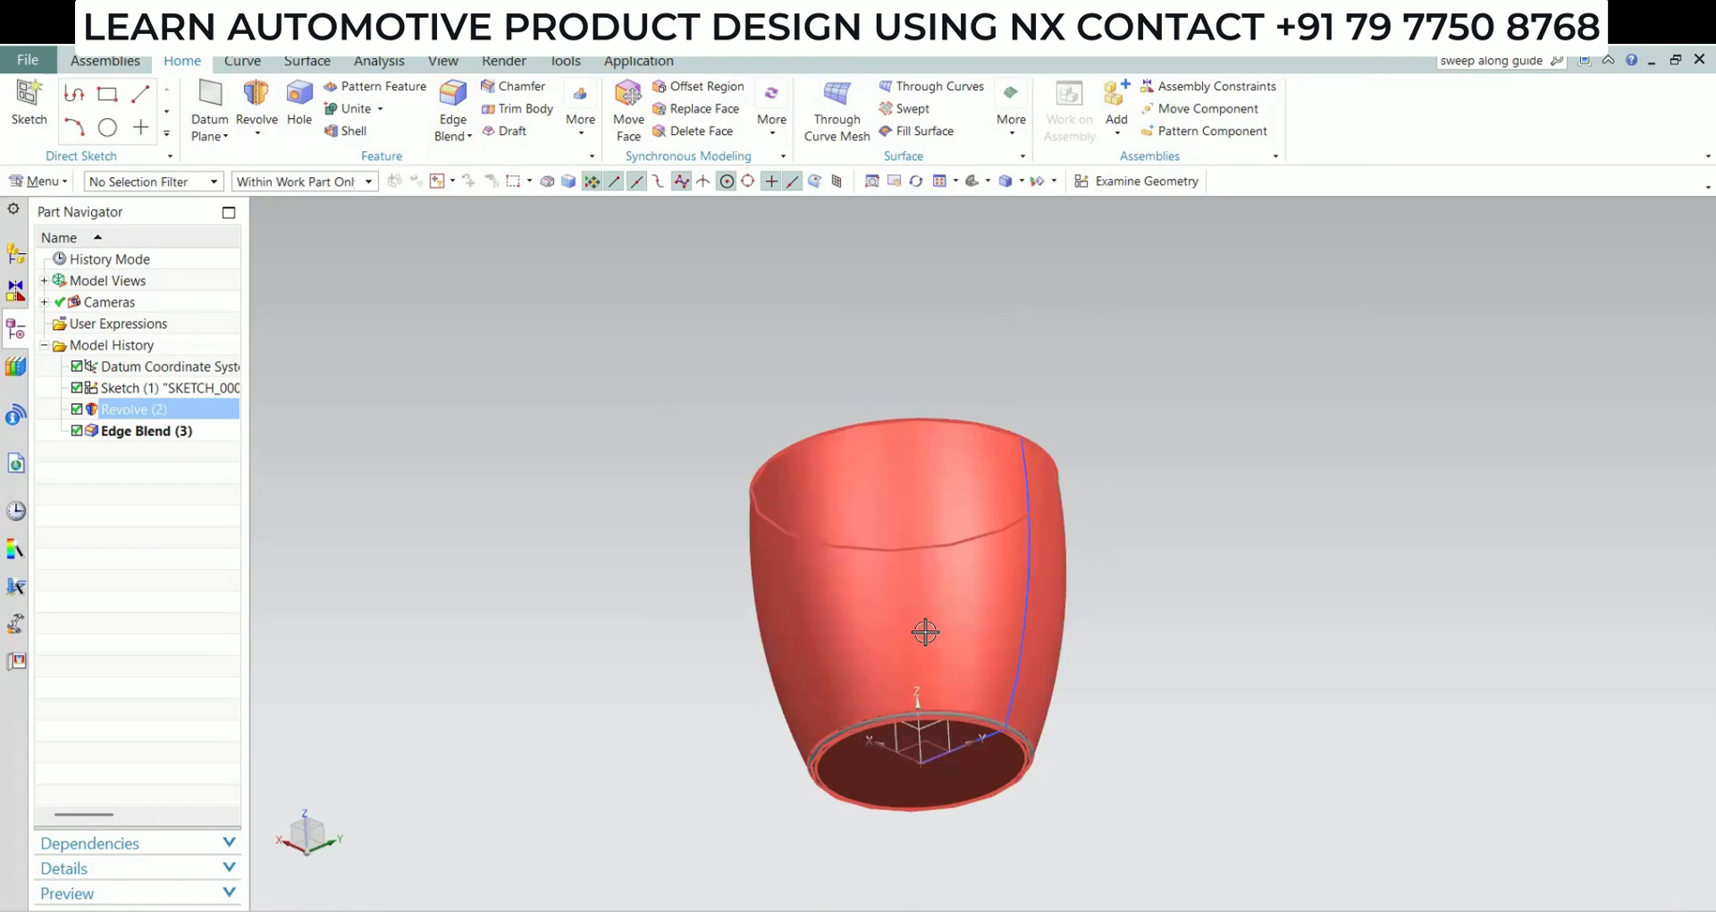
pyautogui.moveTo(984, 690); pyautogui.dragTo(970, 622, button='middle')
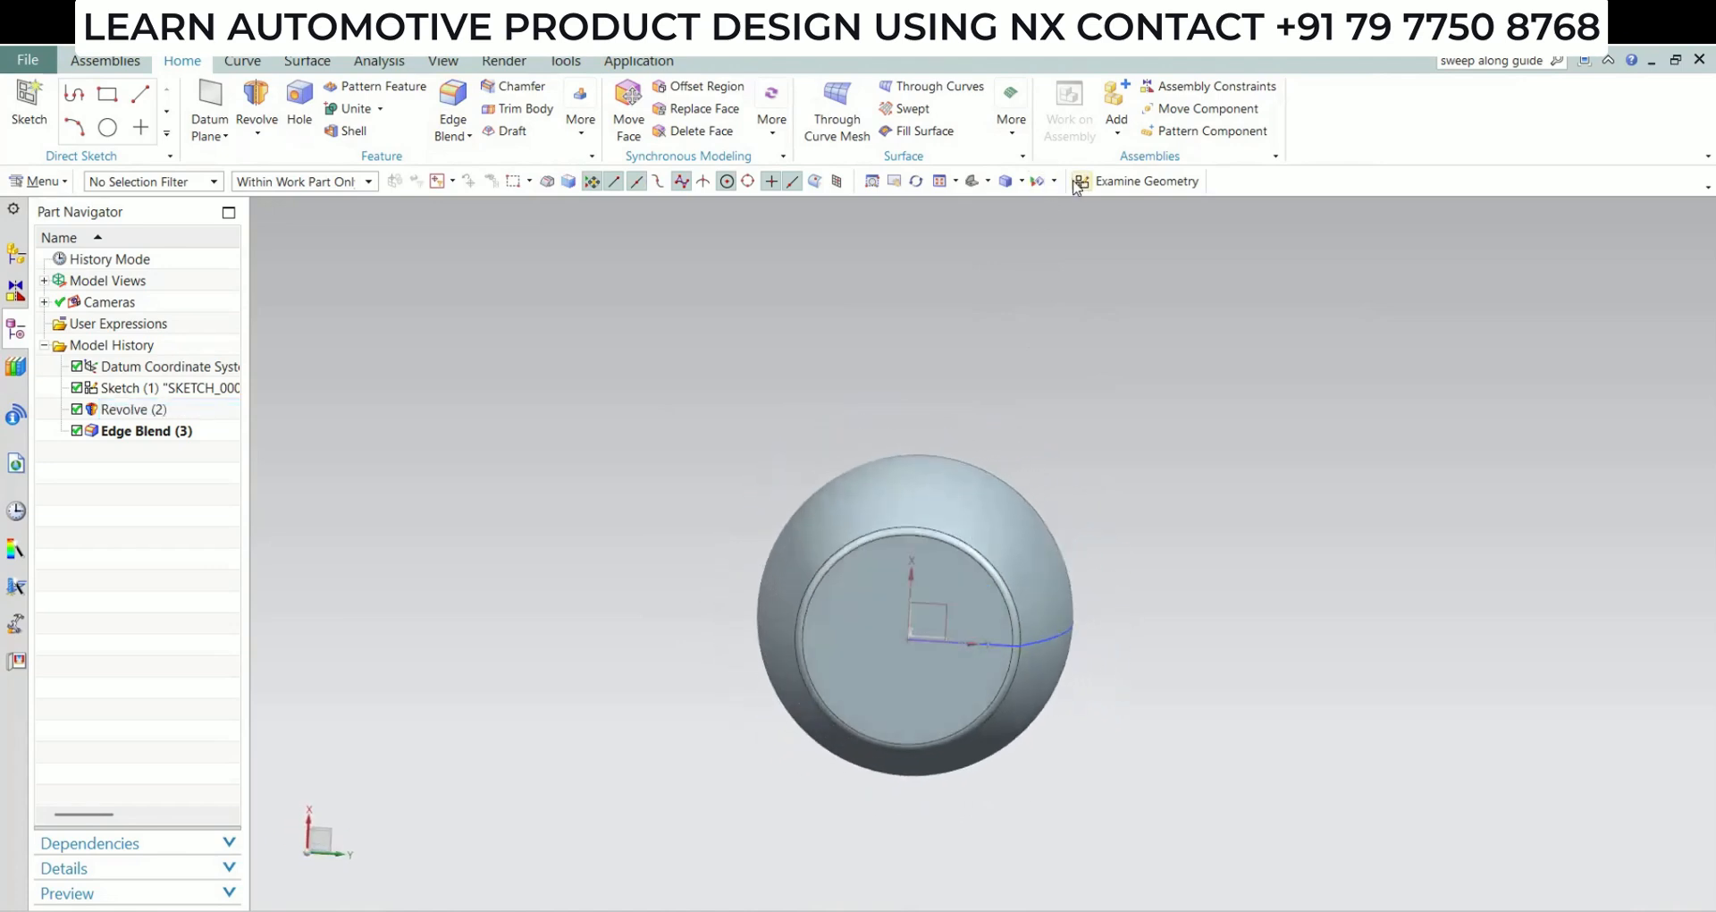
pyautogui.click(1080, 181)
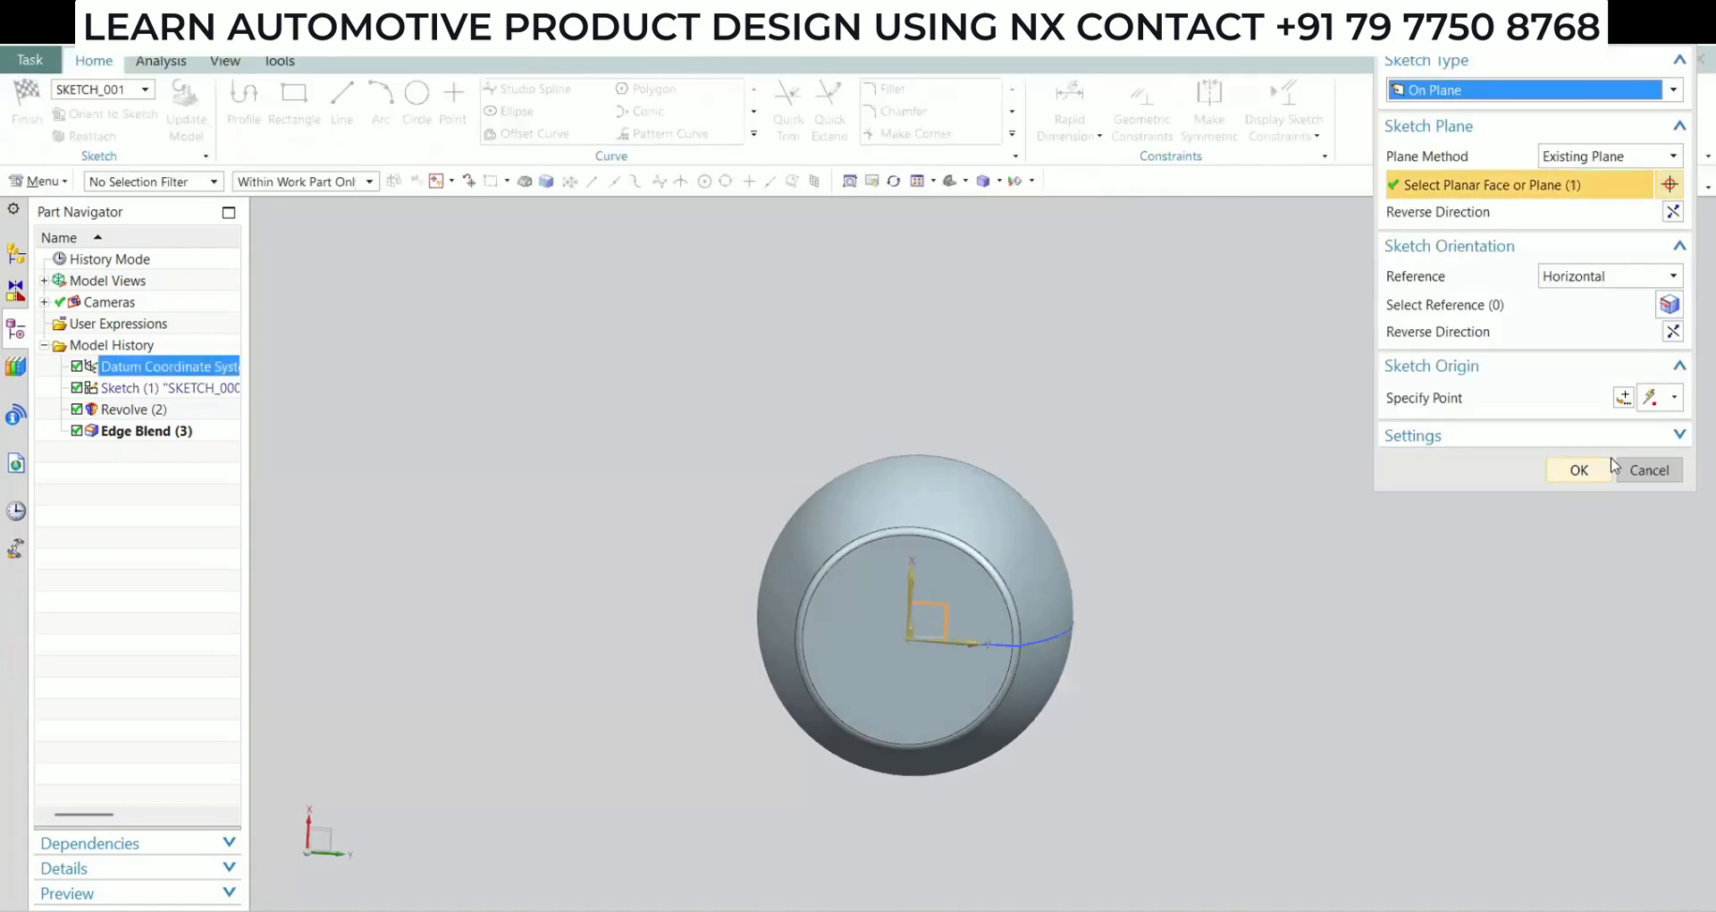
pyautogui.click(1579, 470)
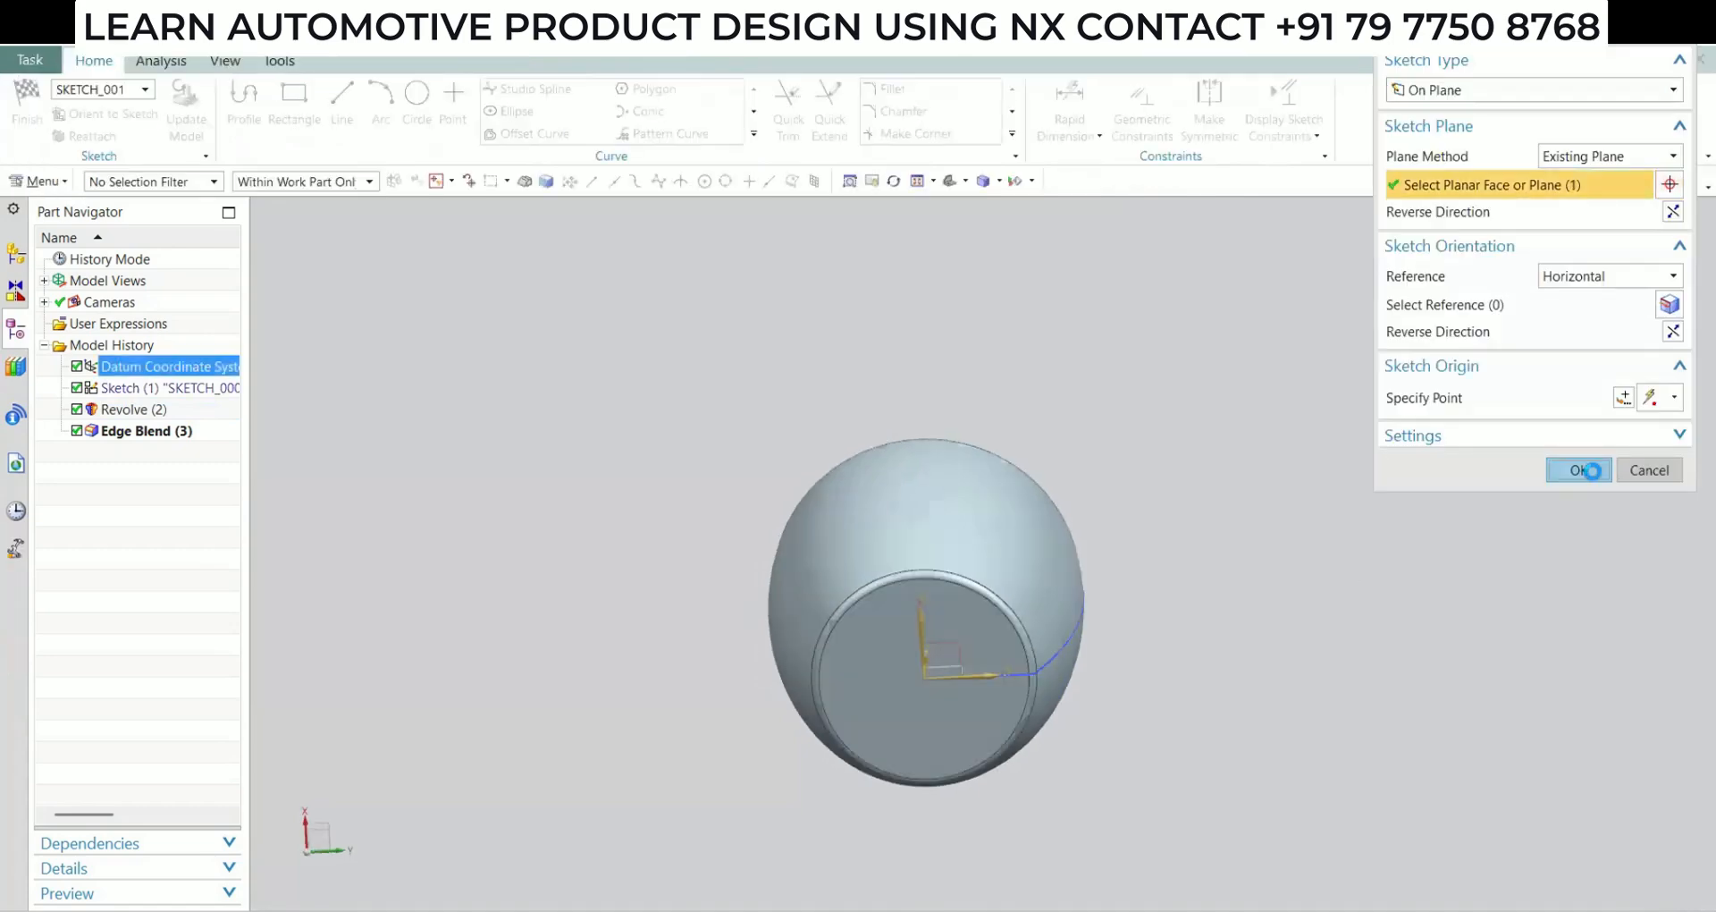
pyautogui.click(1282, 141)
pyautogui.click(417, 99)
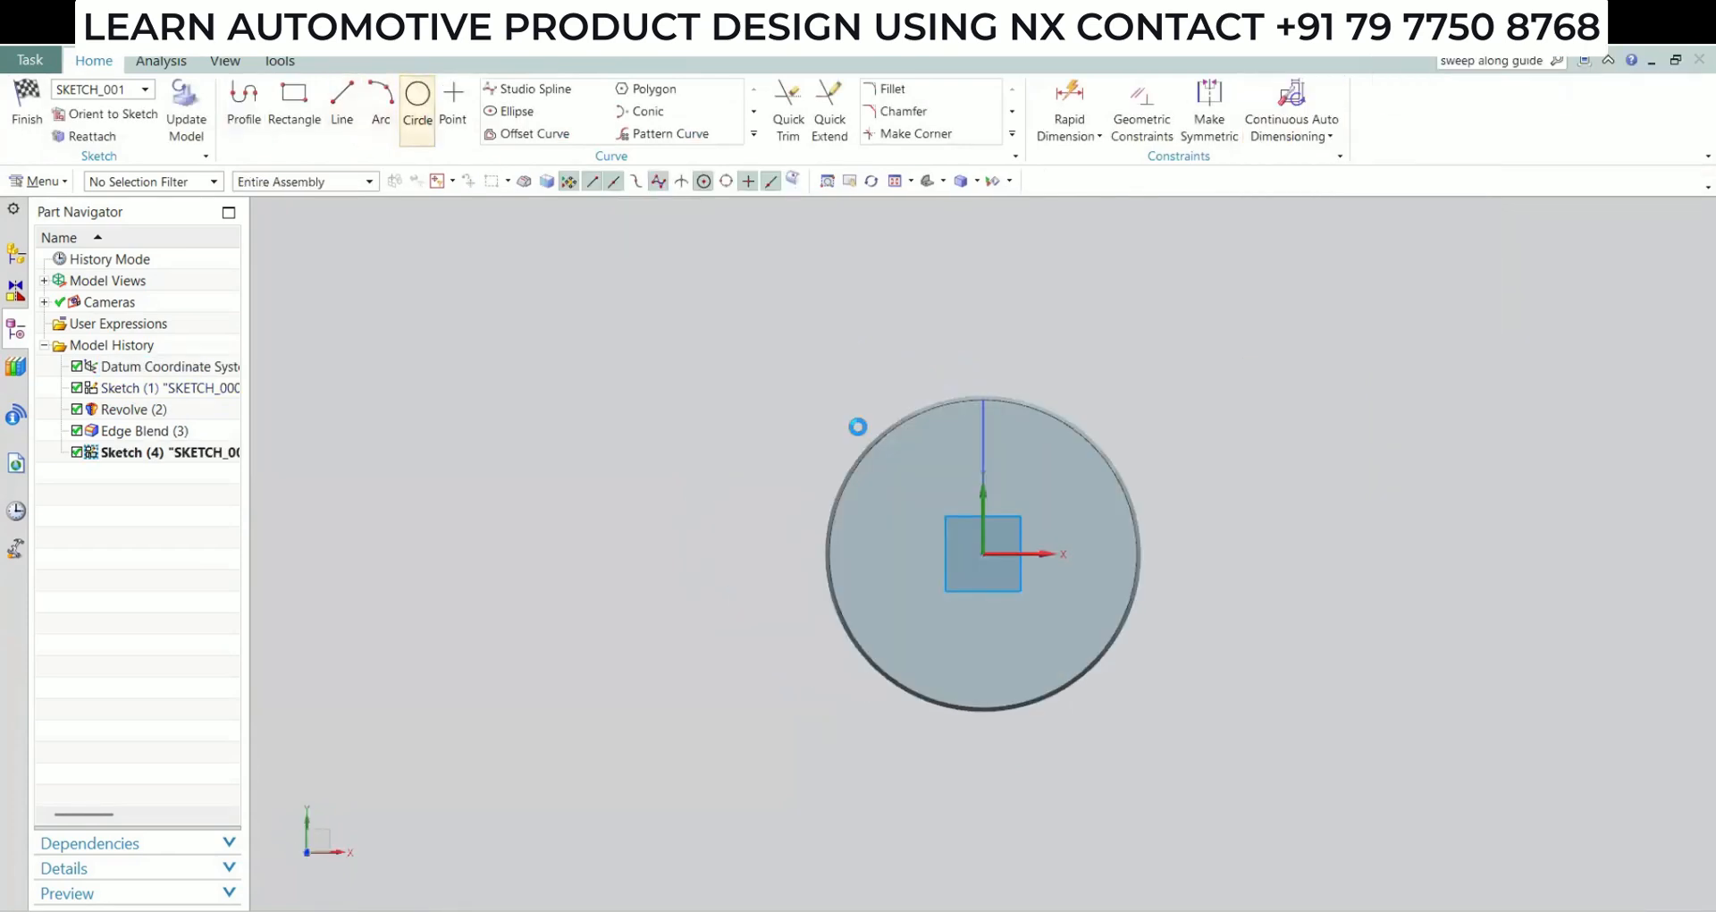
pyautogui.click(983, 553)
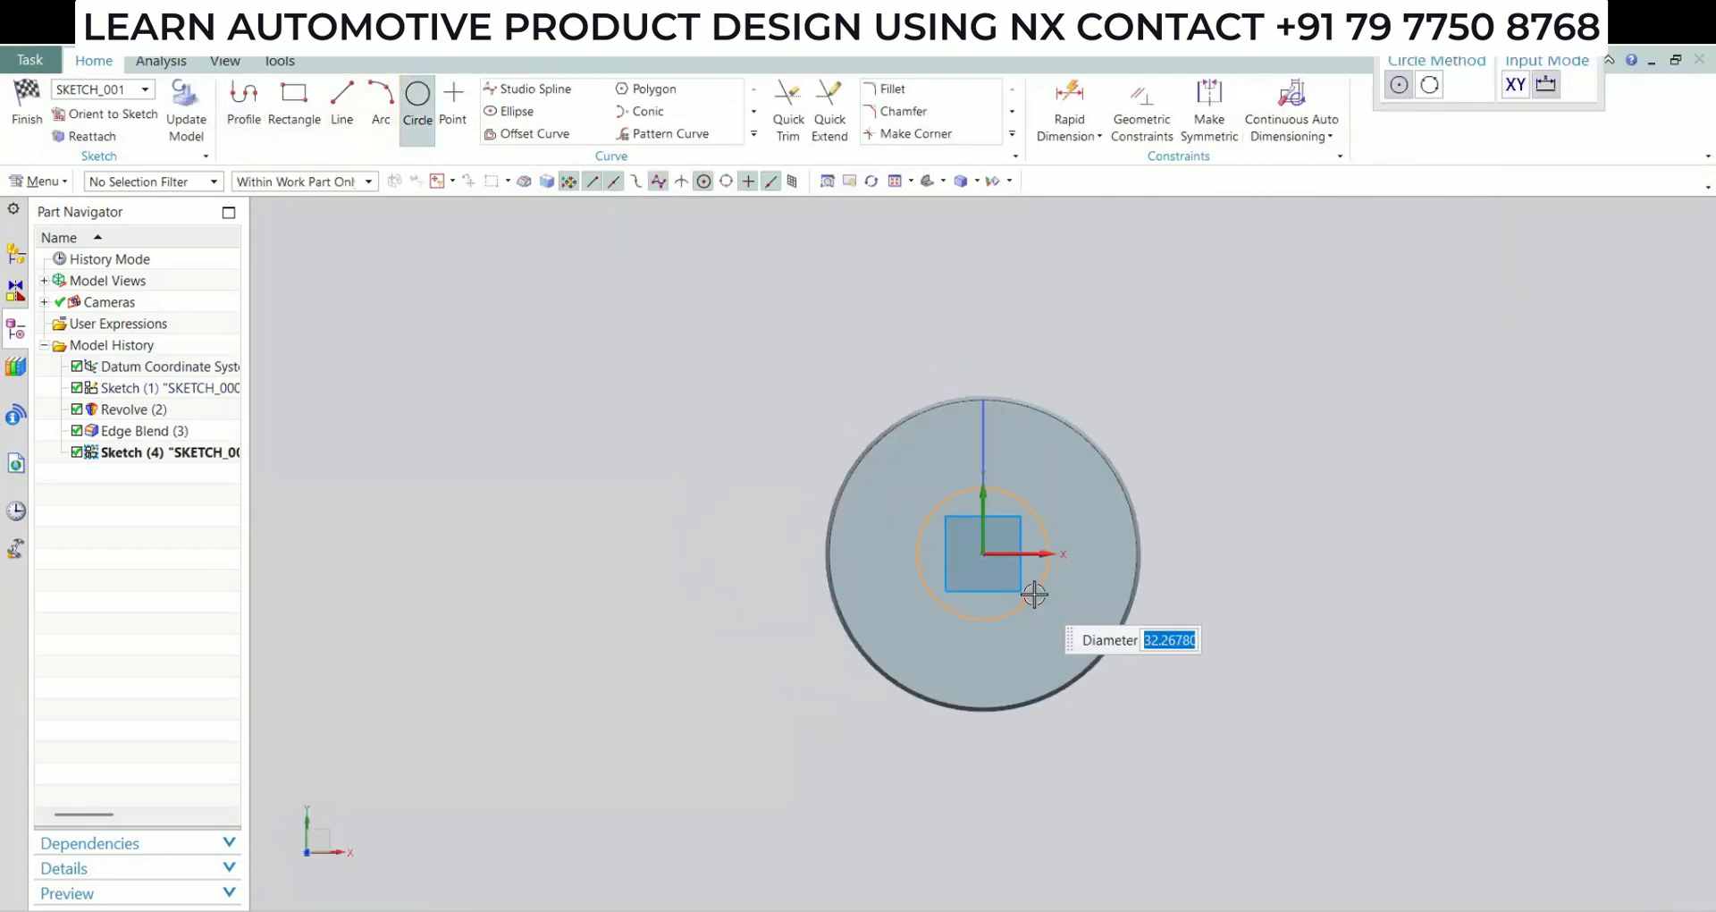
pyautogui.write('40')
pyautogui.press('Return')
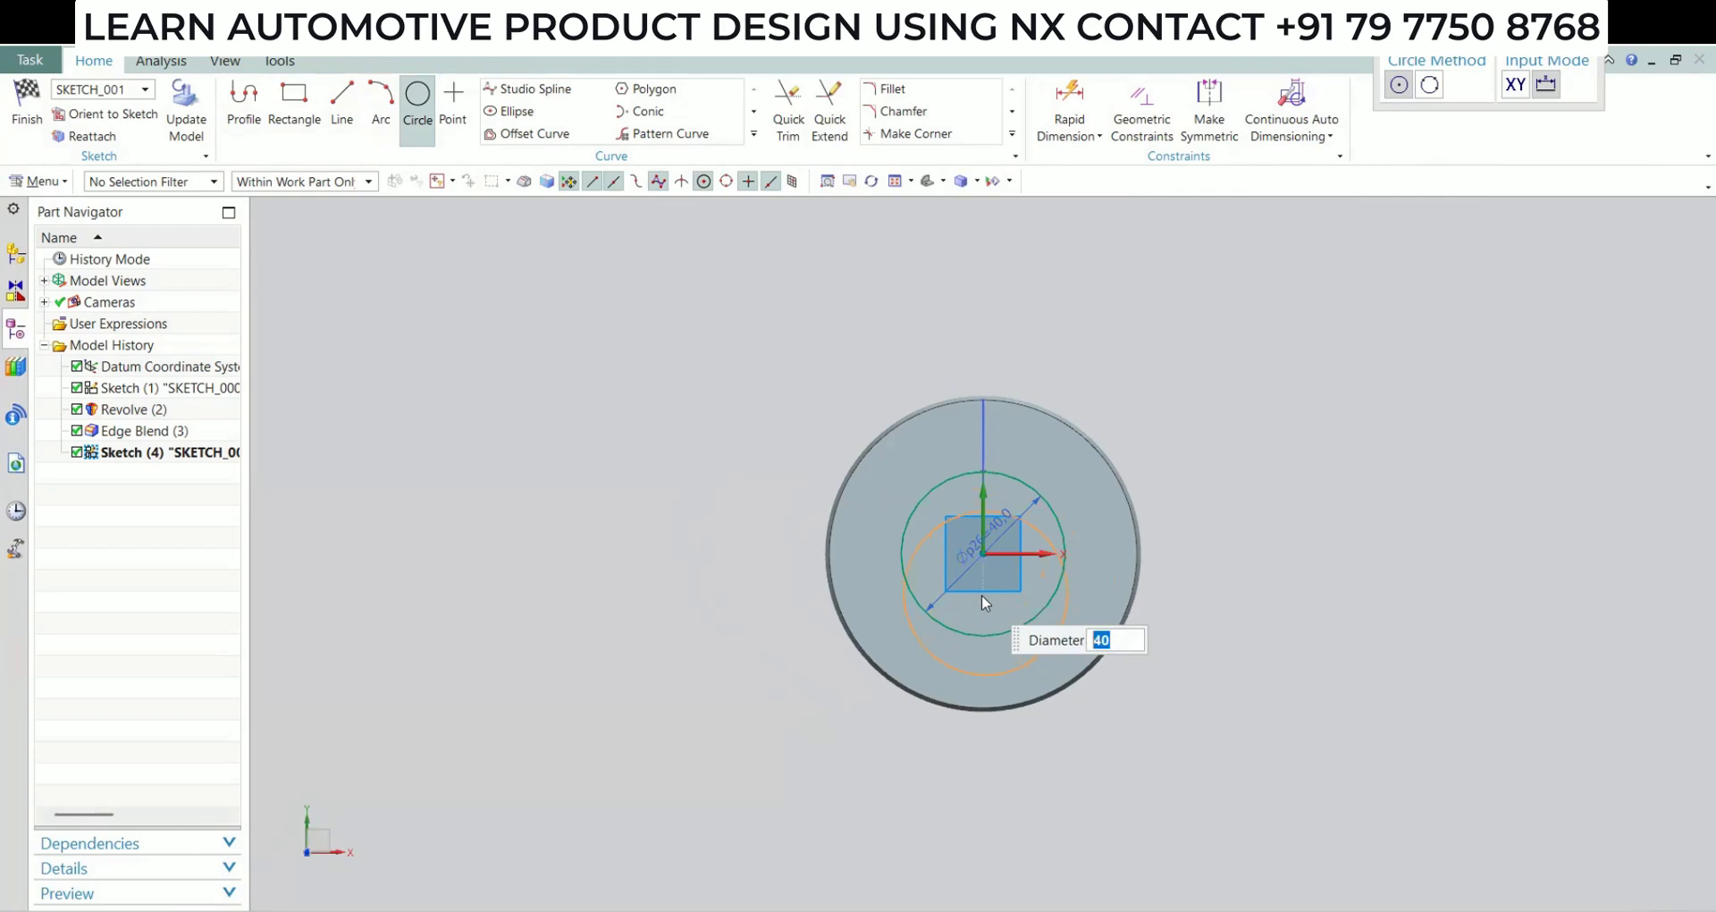
pyautogui.press('Escape')
pyautogui.click(27, 106)
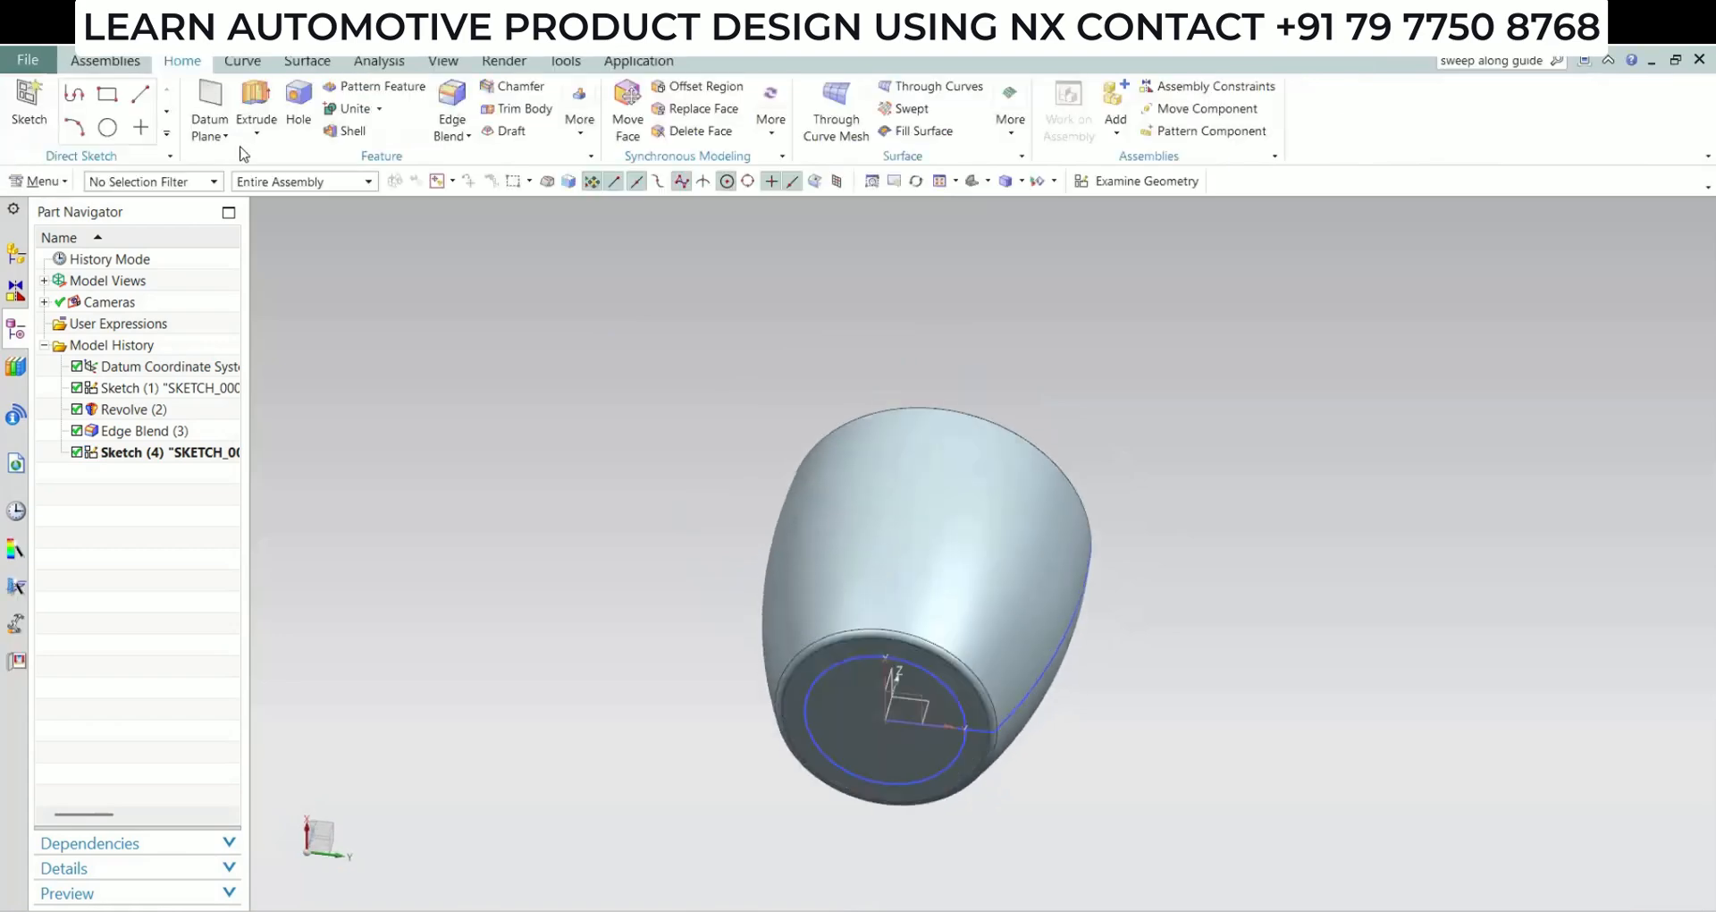
# Extrude the base circle from 0 to 2.5 mm into the cup body with the Subtract boolean to cut a recess
pyautogui.click(874, 656)
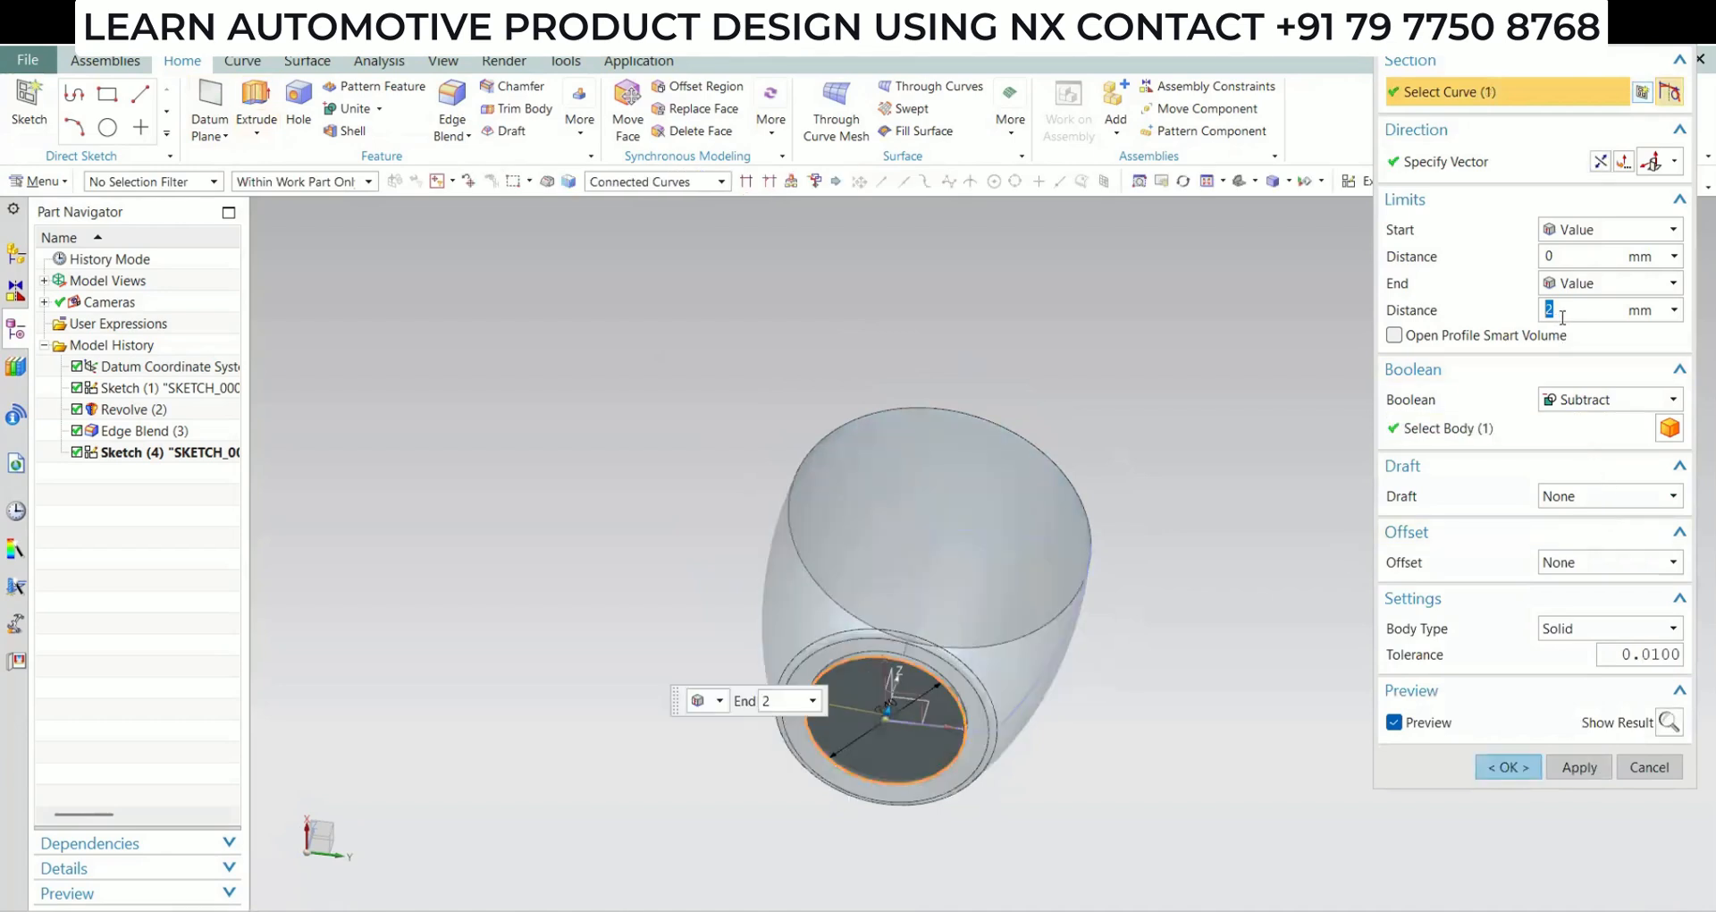
pyautogui.write('2.5')
pyautogui.press('Return')
pyautogui.click(1585, 400)
pyautogui.click(1585, 400)
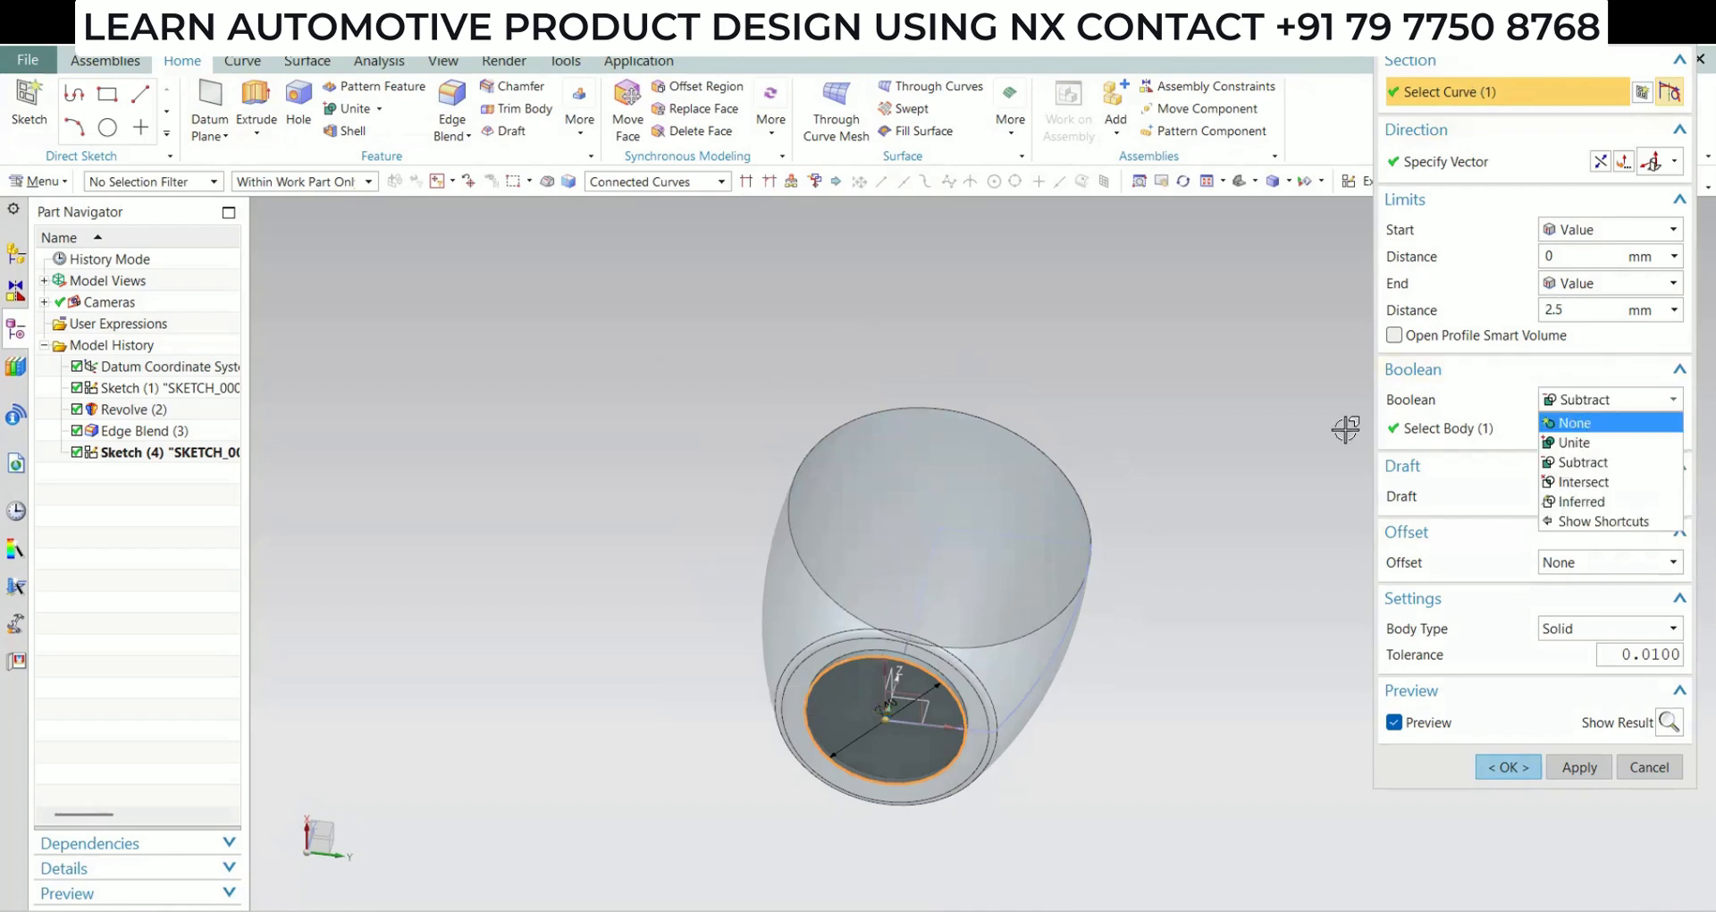
pyautogui.click(1575, 423)
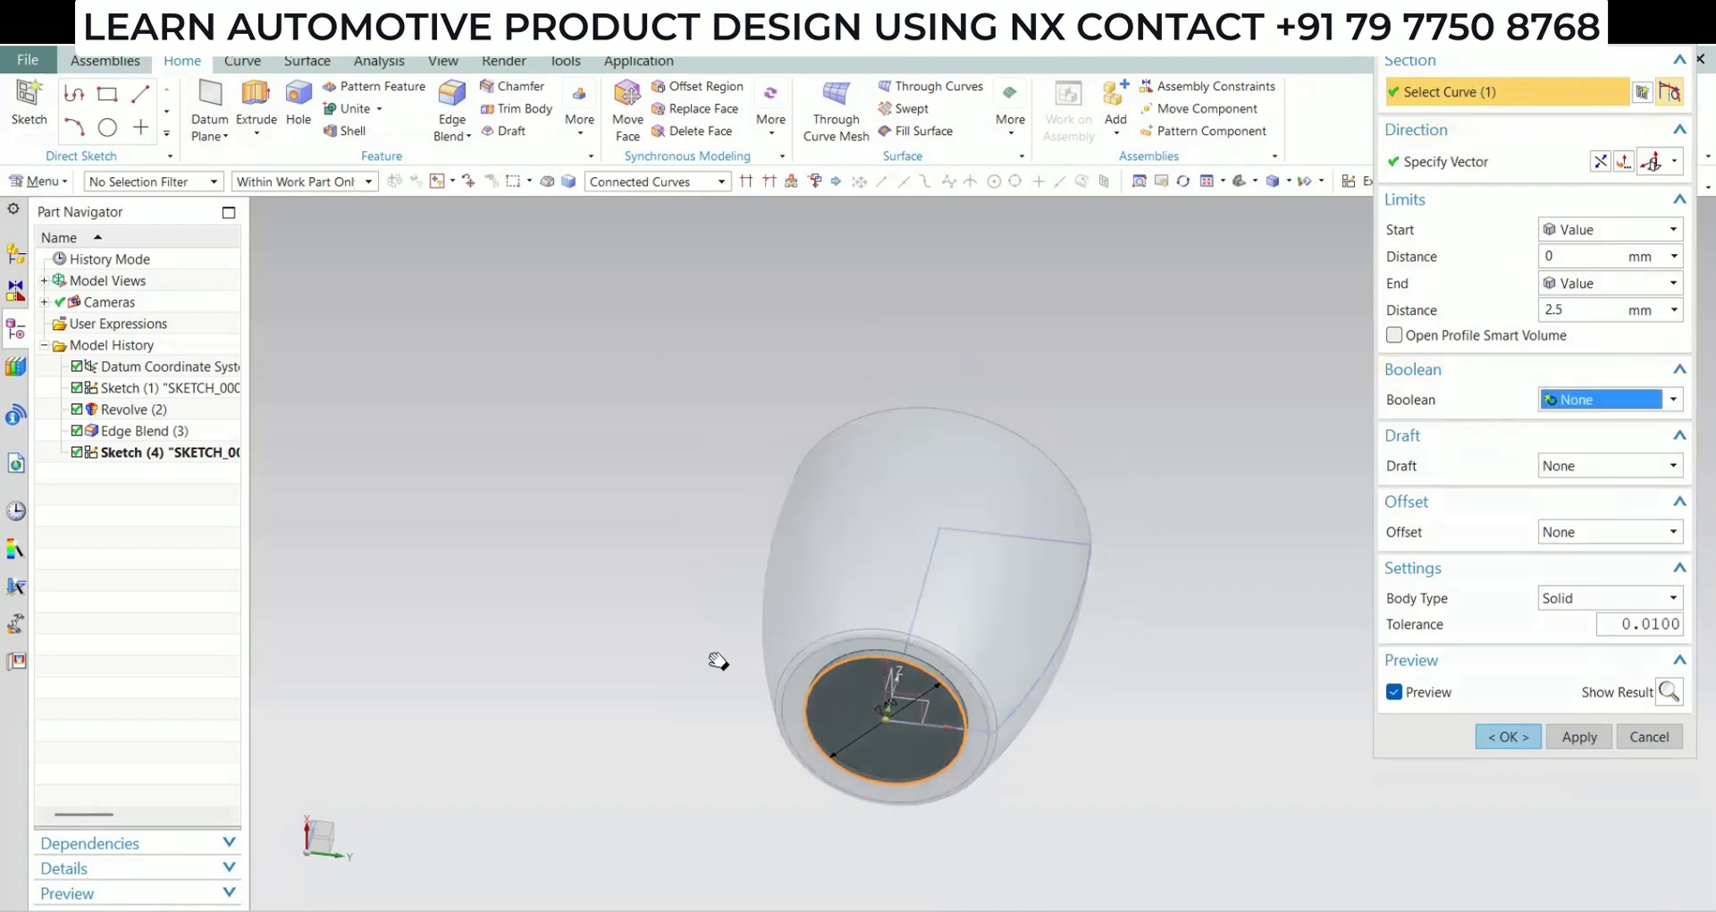
pyautogui.keyDown('shift'); pyautogui.moveTo(884, 699); pyautogui.dragTo(739, 606, button='middle'); pyautogui.keyUp('shift')
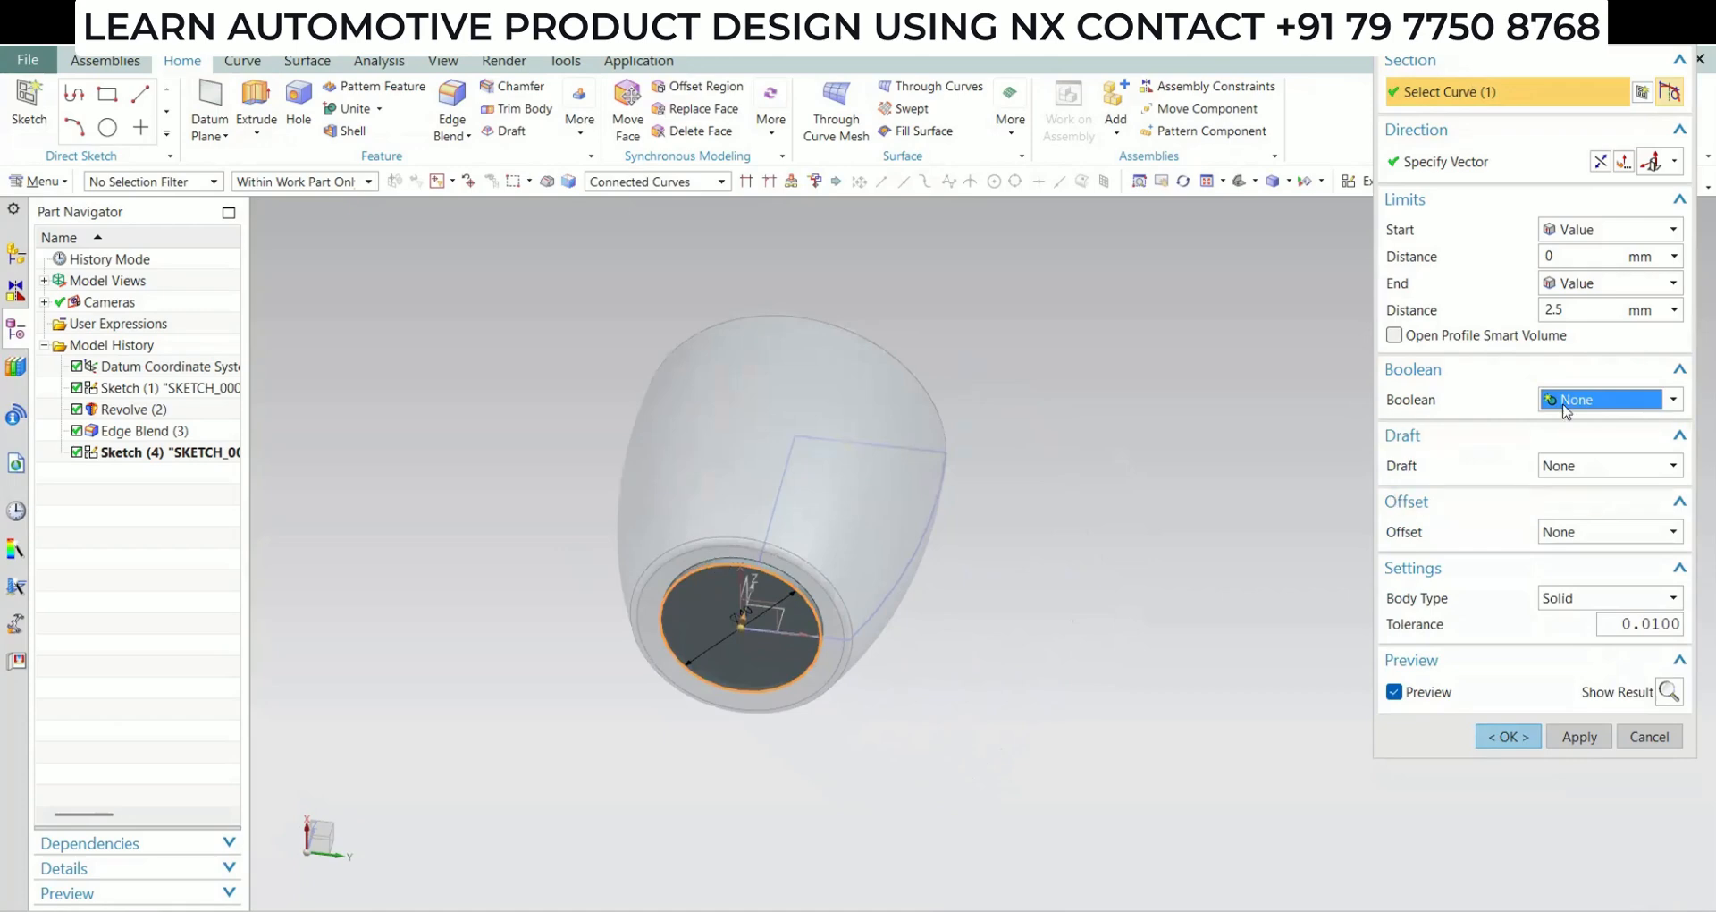
pyautogui.click(1593, 402)
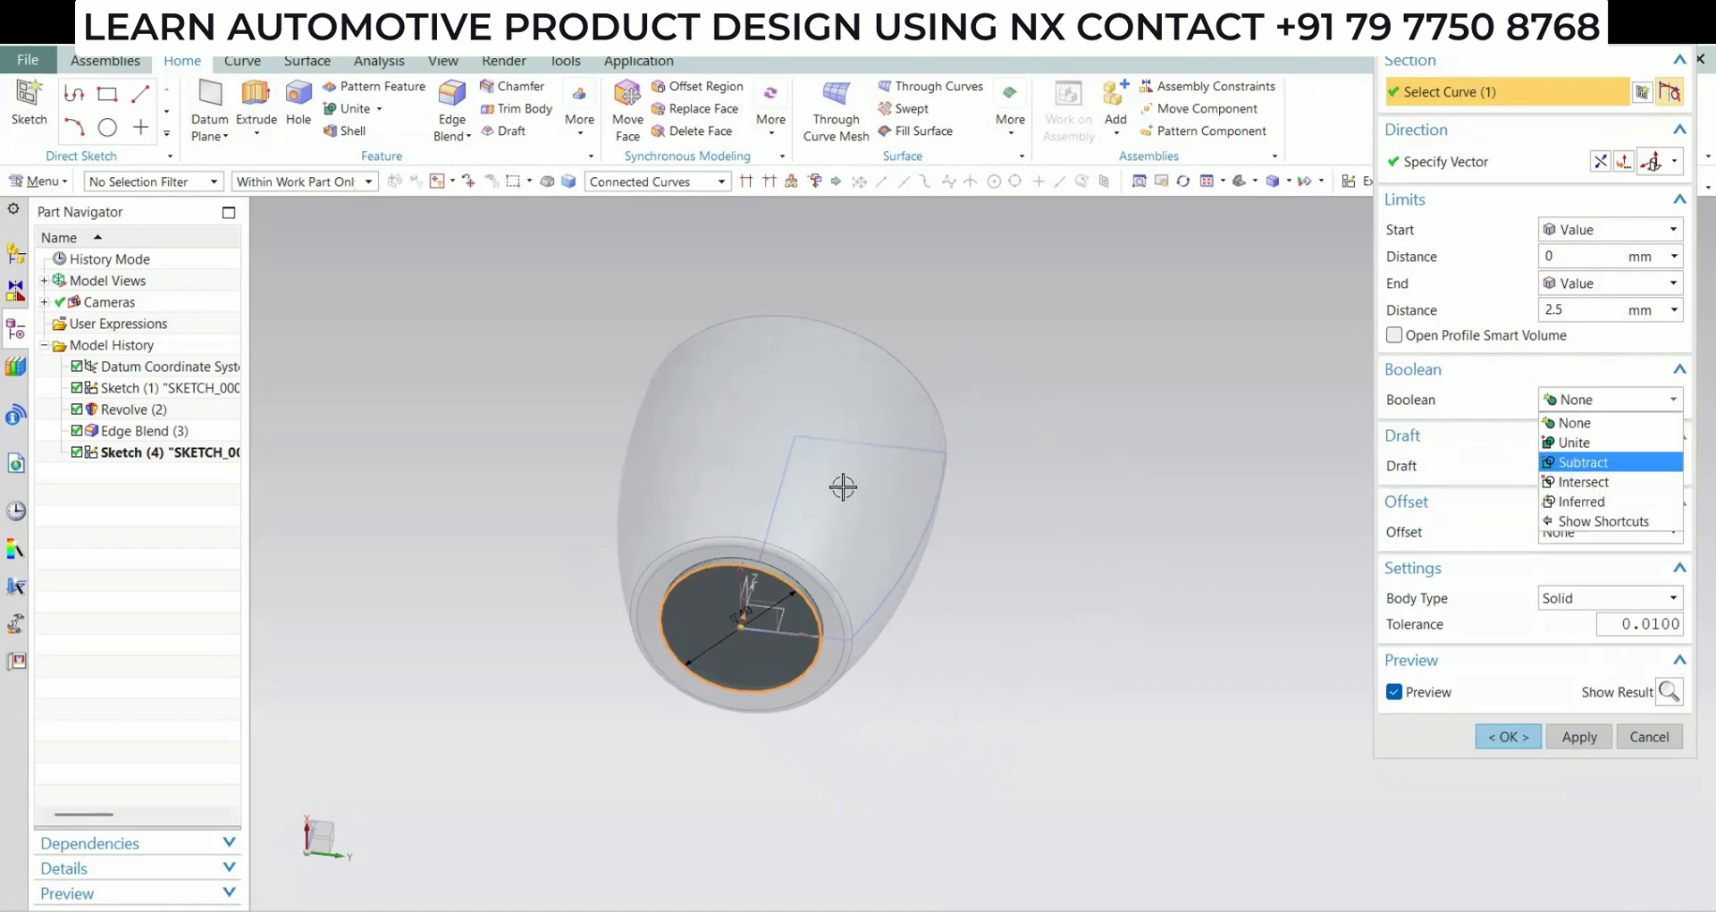
pyautogui.click(1584, 462)
pyautogui.click(1508, 736)
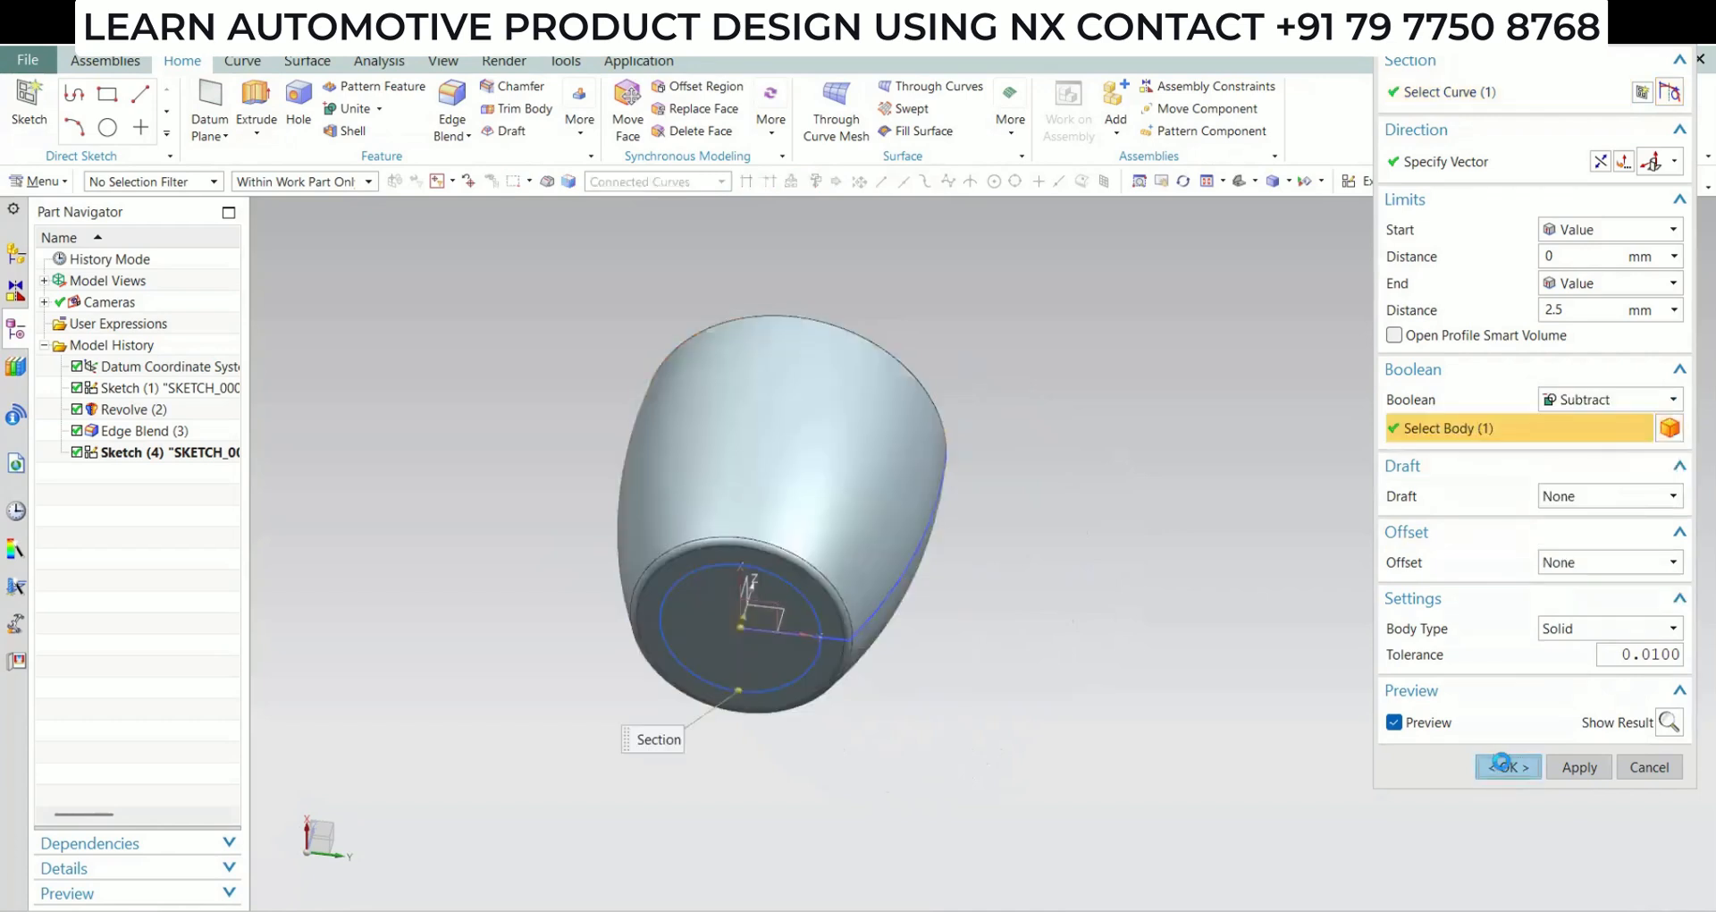
# Hide the circle sketch used for the recess in the cup's base
pyautogui.moveTo(845, 635); pyautogui.dragTo(780, 538, button='middle')
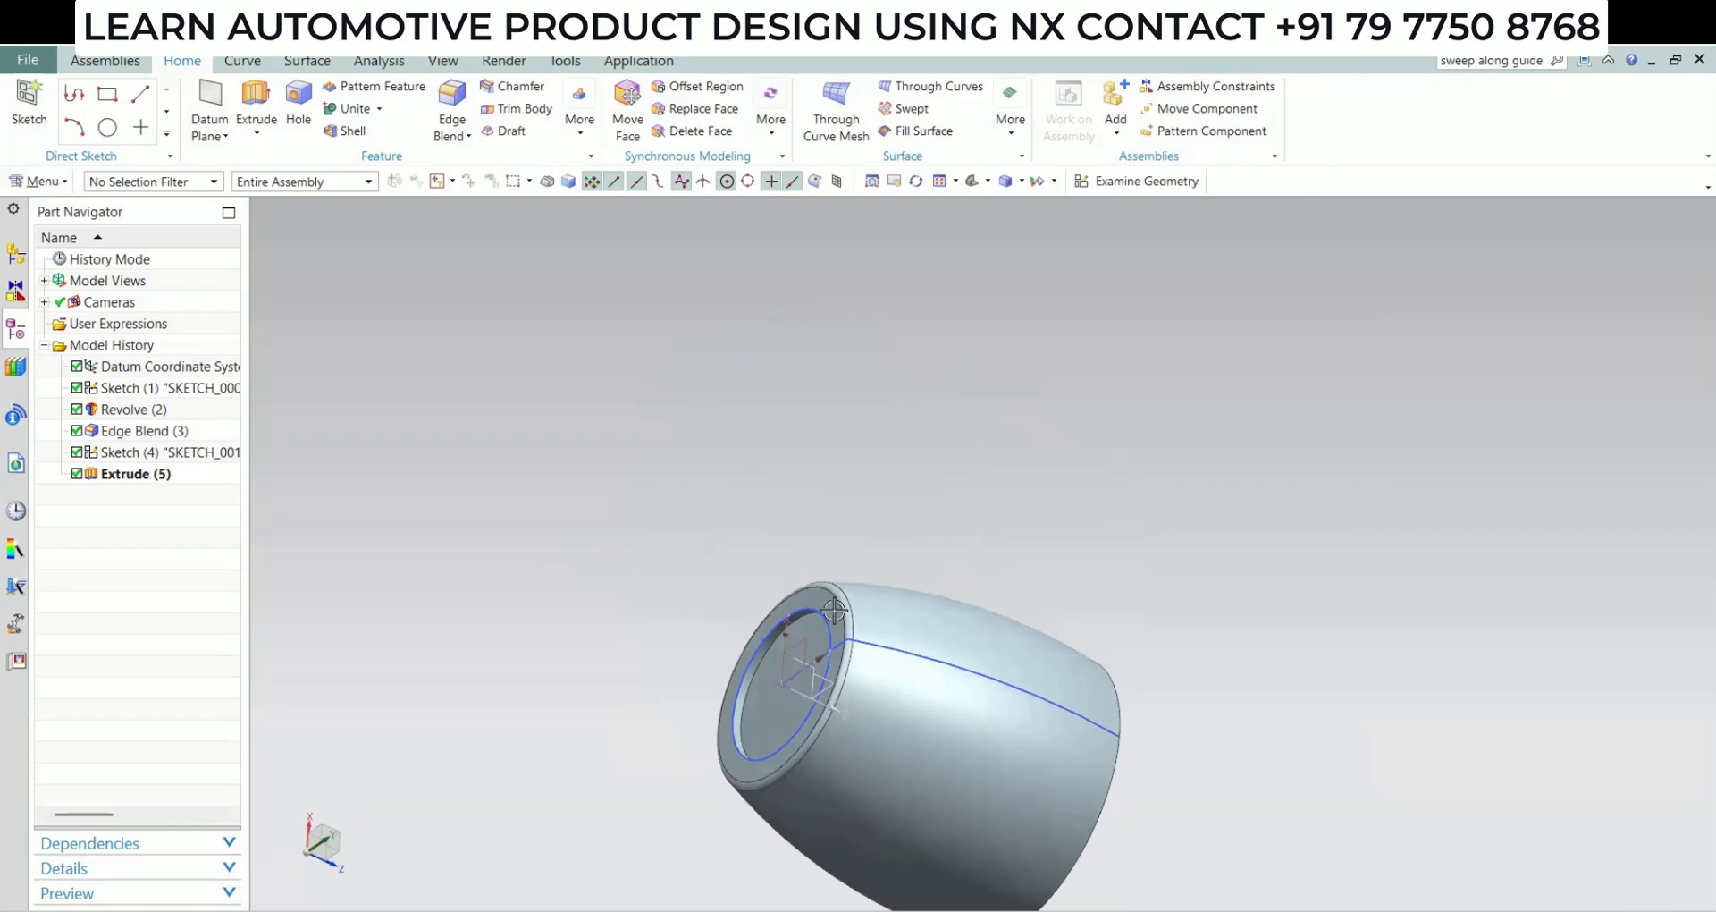
pyautogui.moveTo(777, 722); pyautogui.dragTo(956, 796, button='middle')
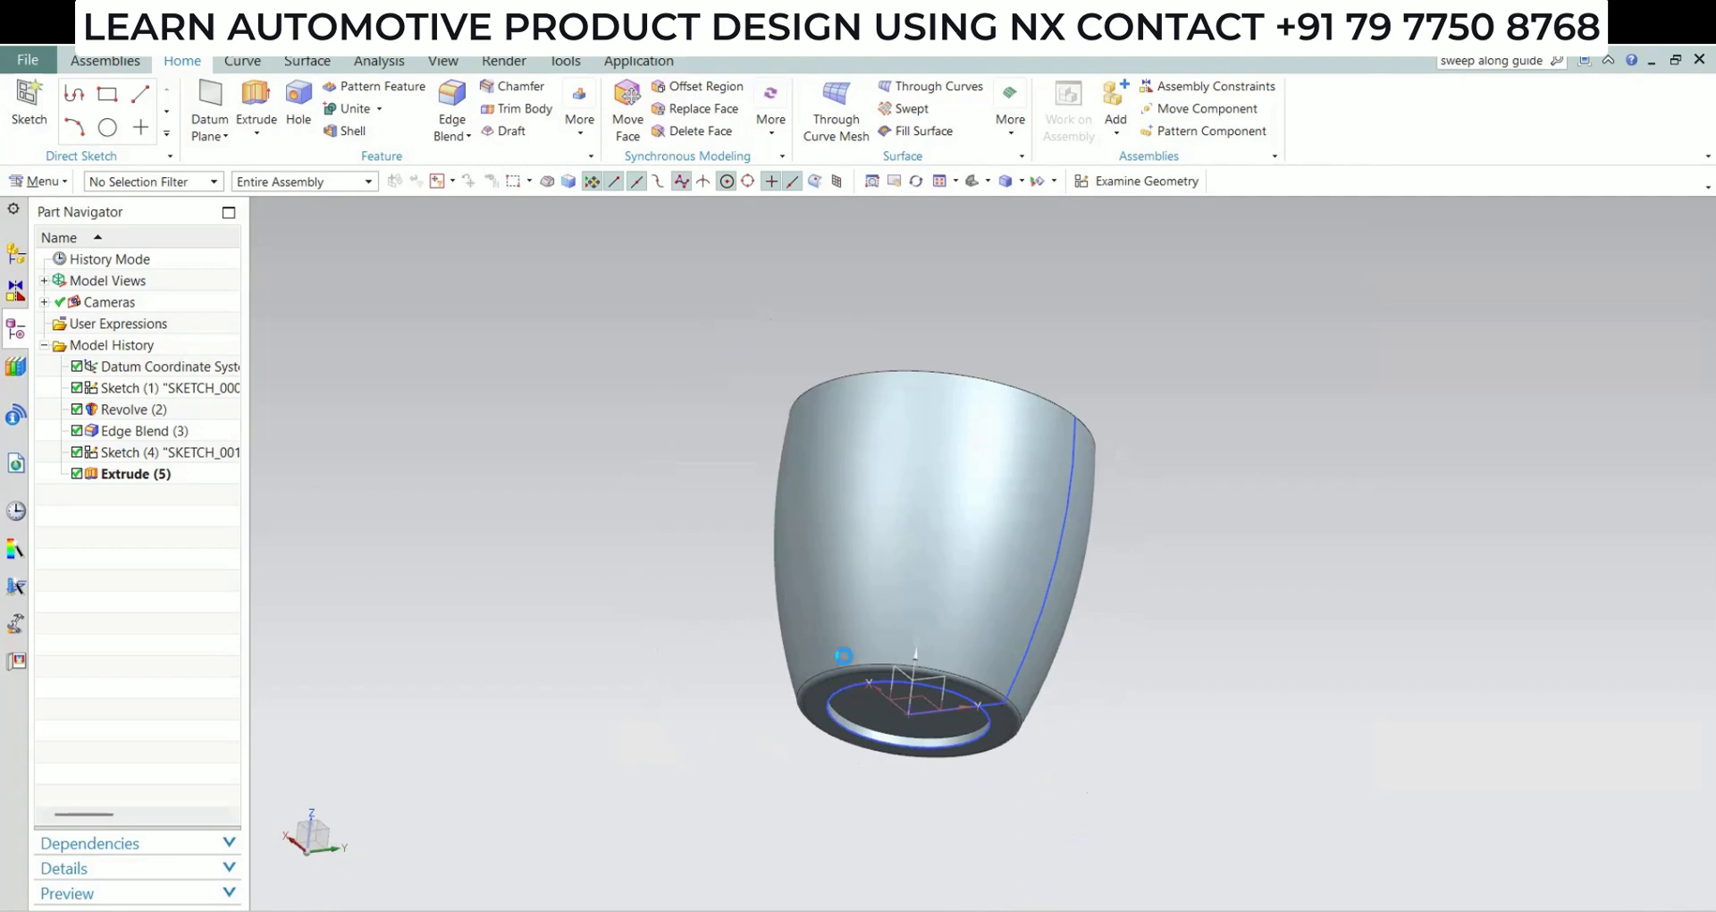
pyautogui.moveTo(843, 650); pyautogui.dragTo(774, 533, button='middle')
pyautogui.scroll(4, 774, 532)
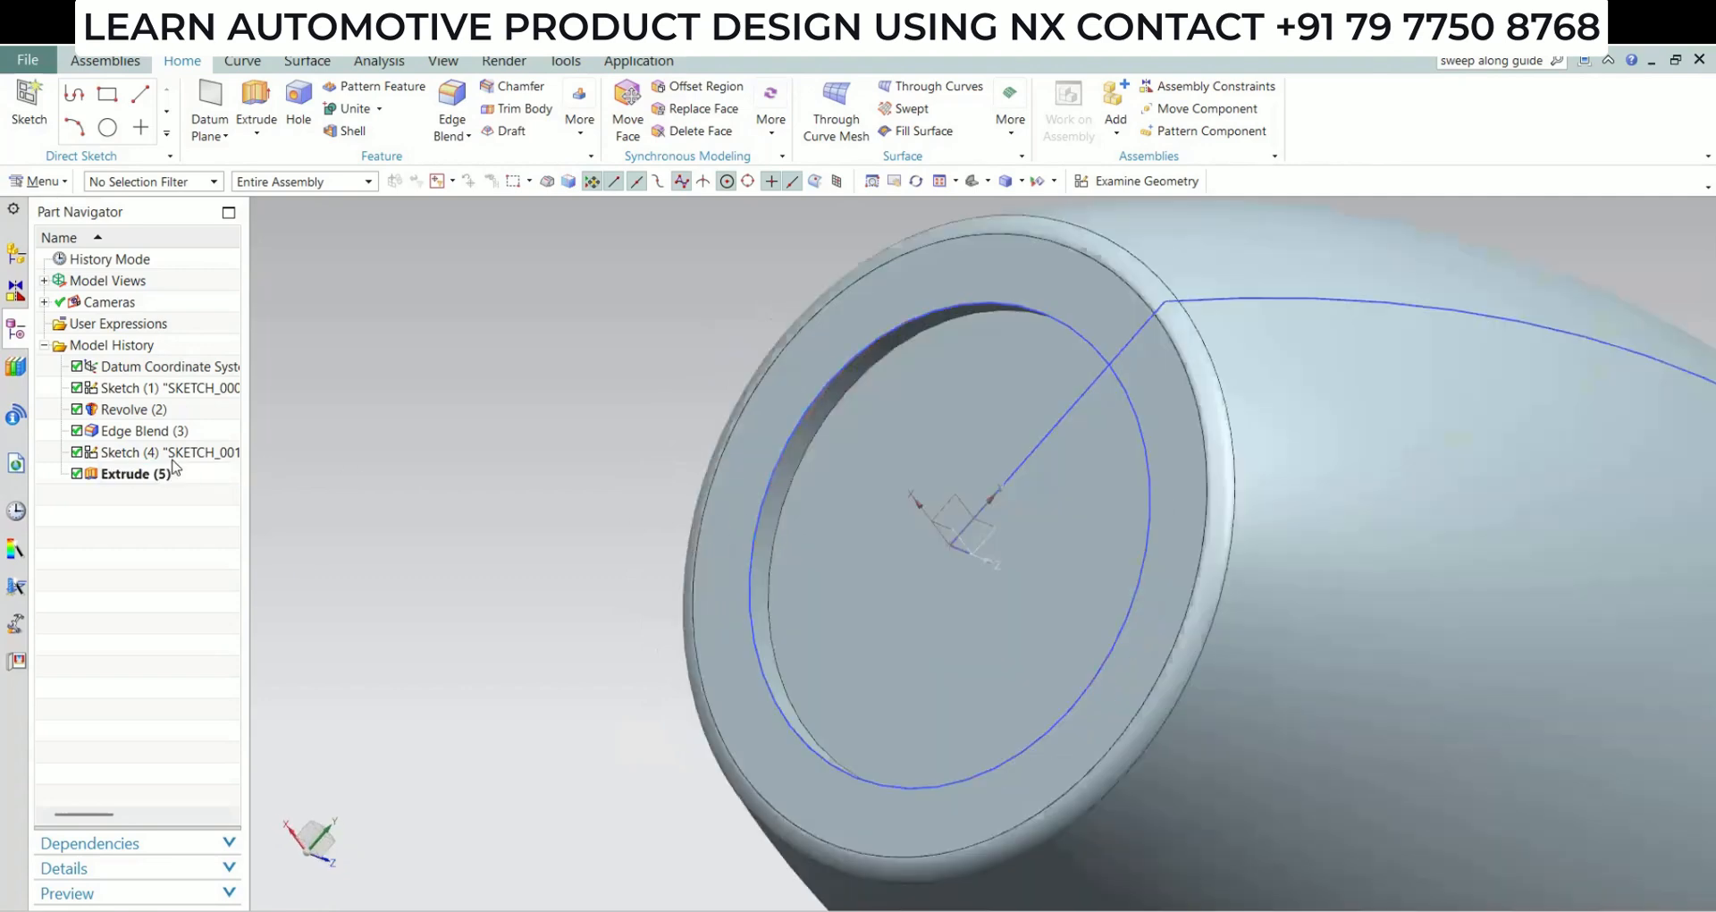
pyautogui.rightClick(174, 451)
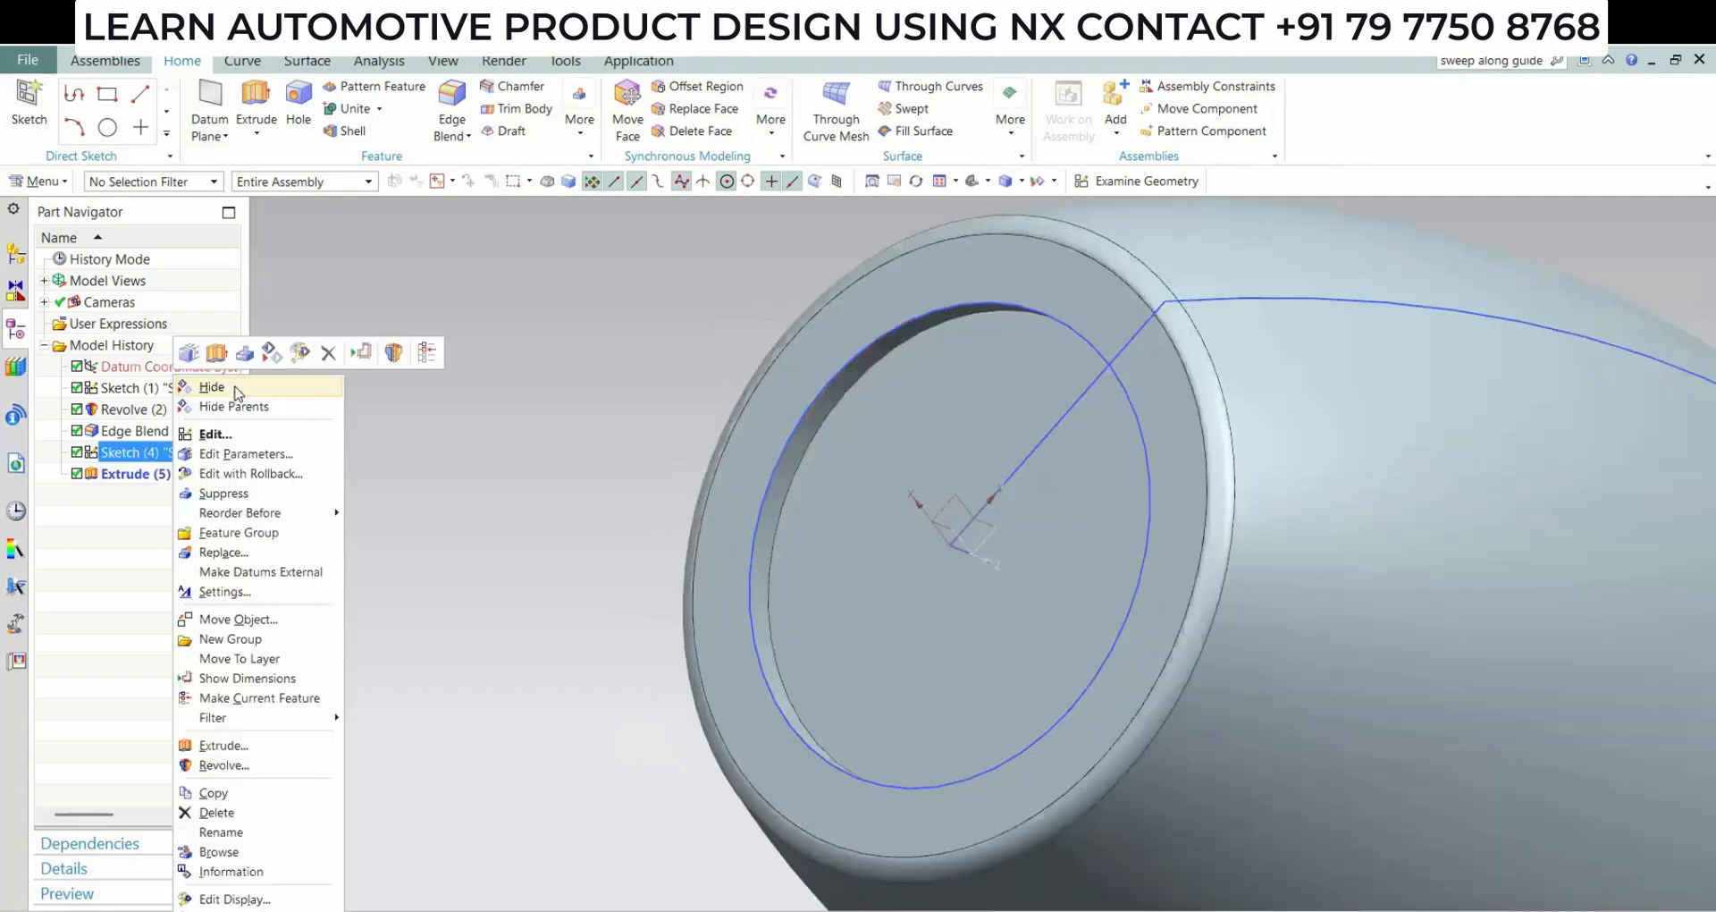
pyautogui.click(215, 387)
# Apply a 1 mm edge blend to the two circular edges of the base recess
pyautogui.click(456, 125)
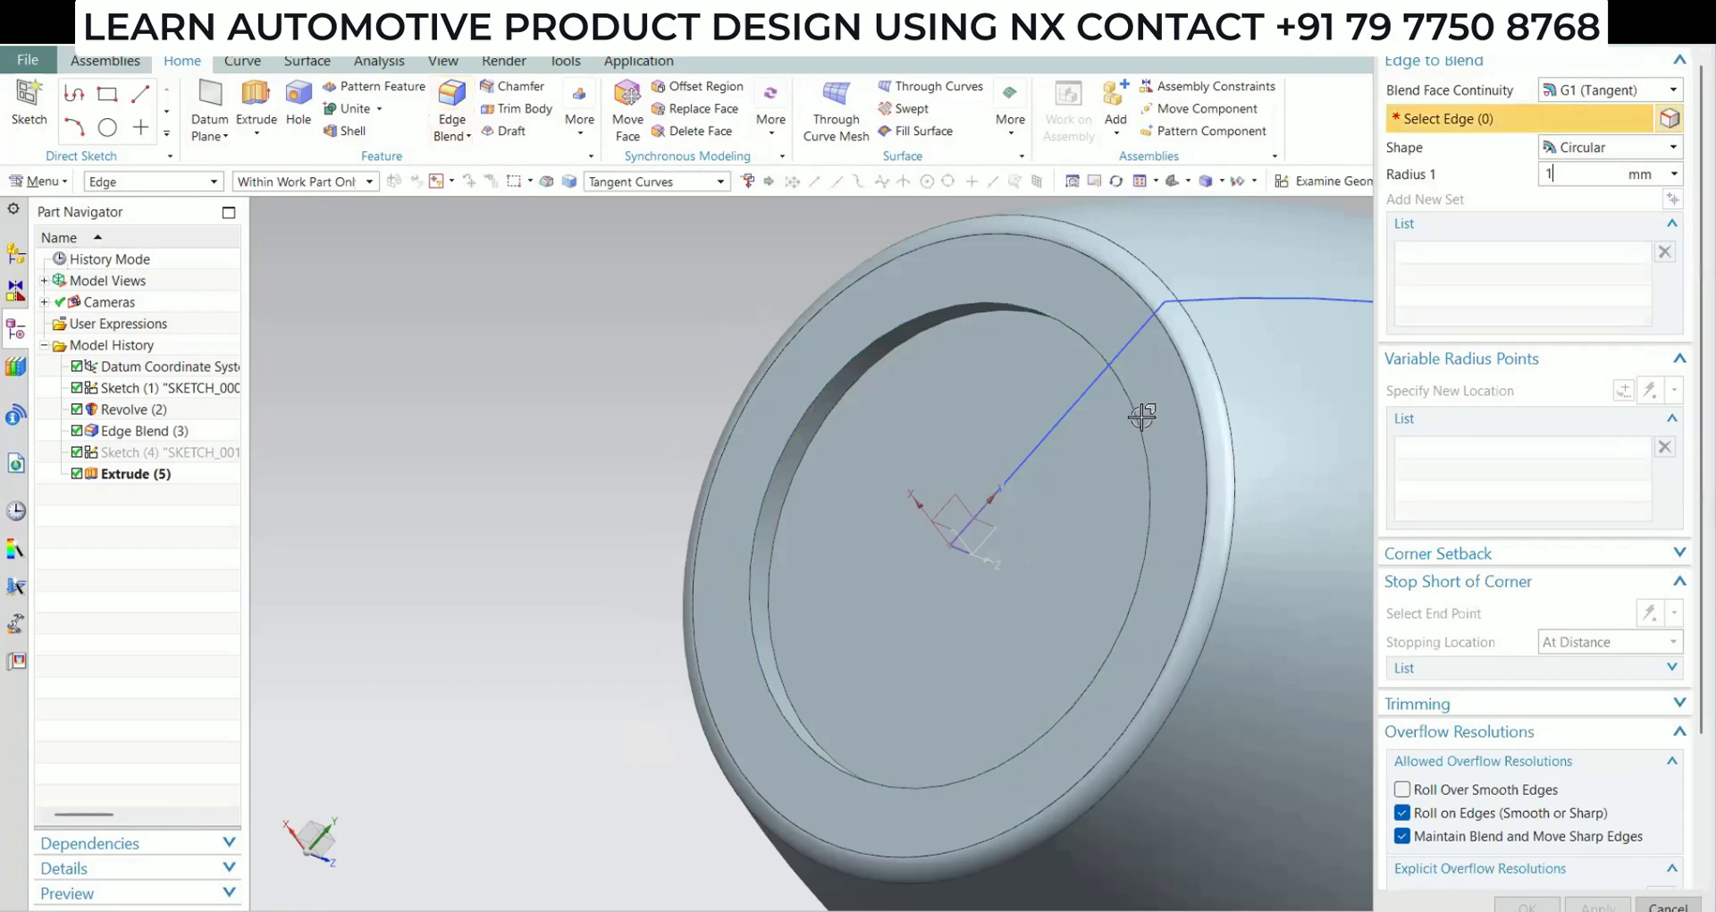
pyautogui.click(797, 465)
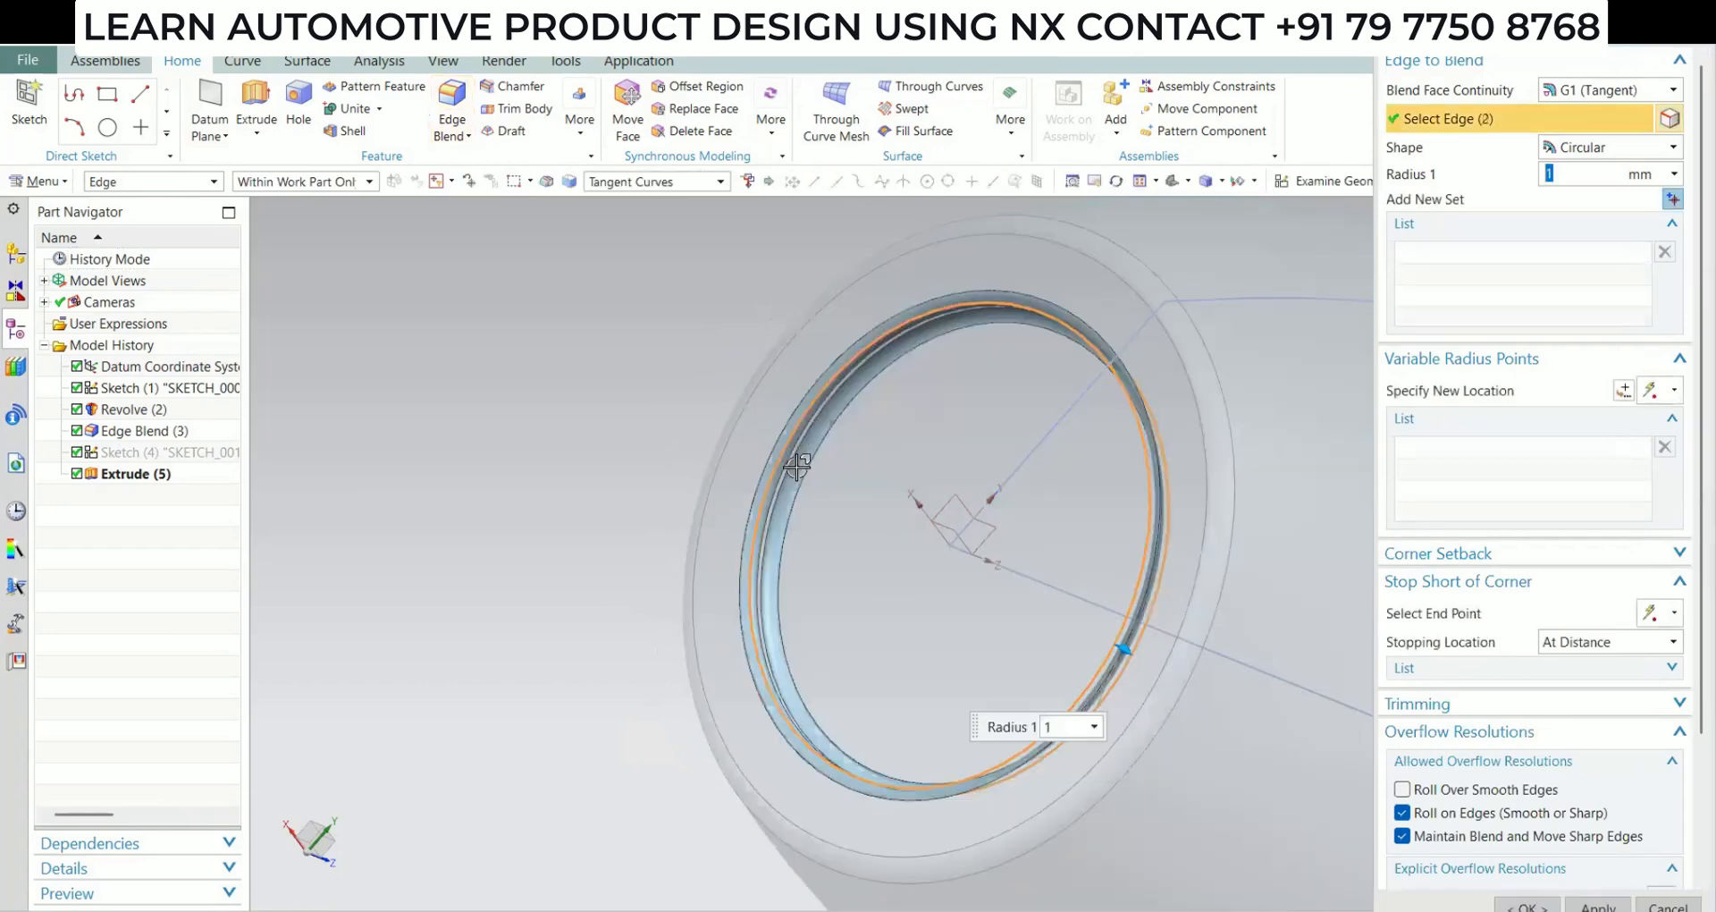
pyautogui.click(1527, 906)
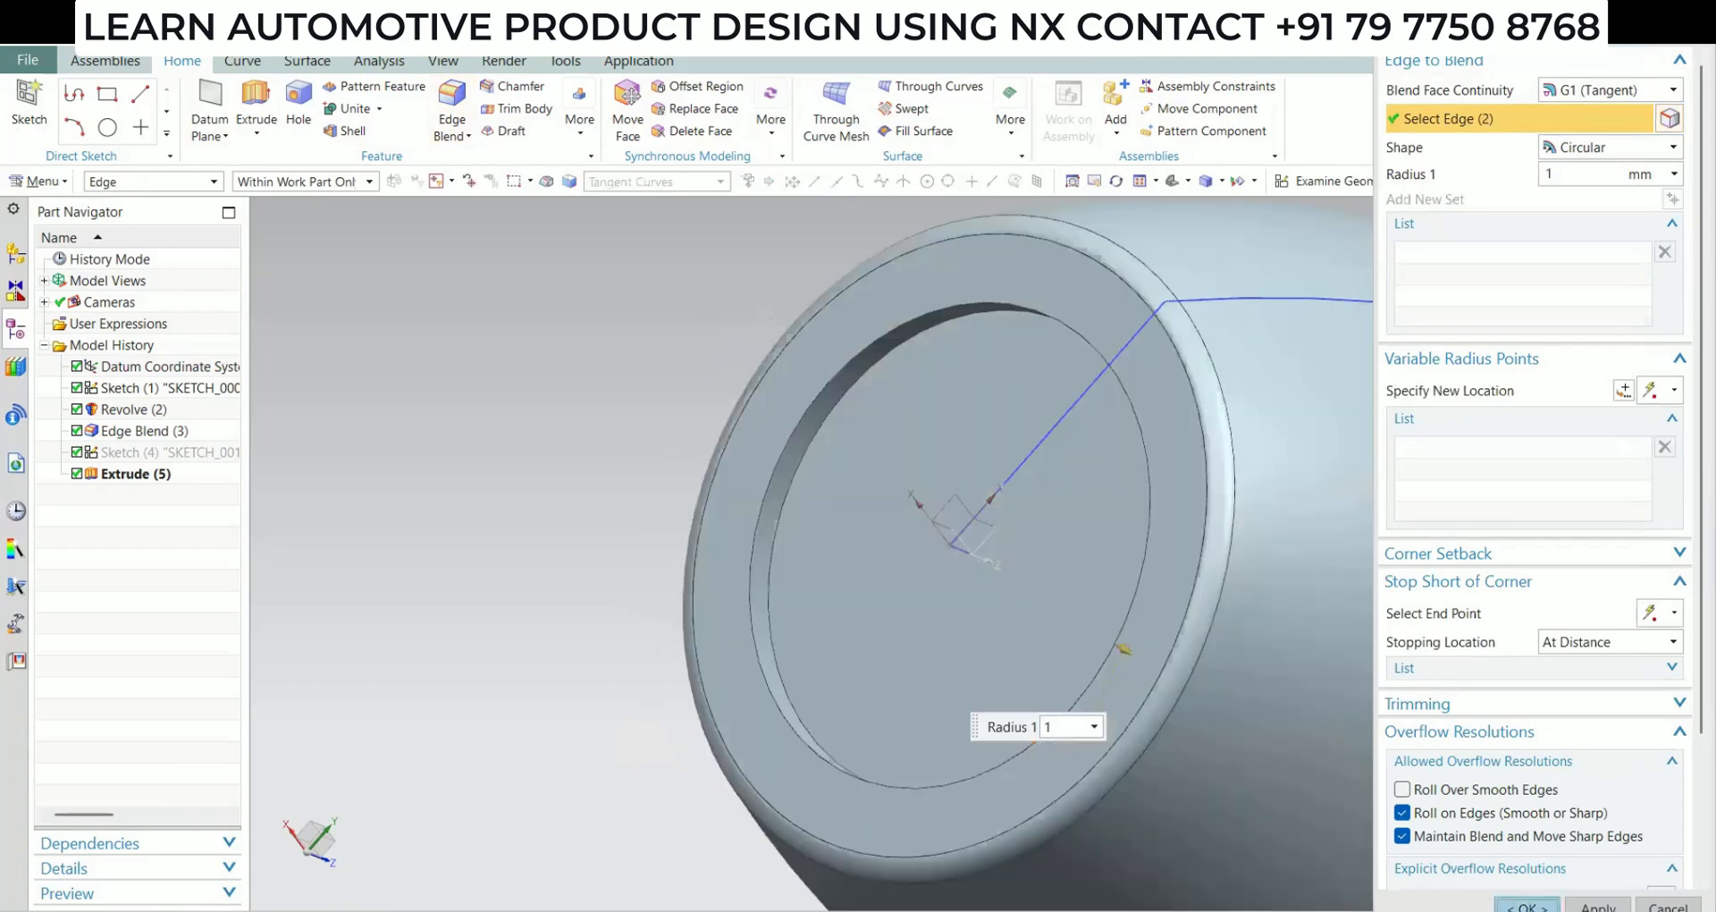
# Shell the cup body with a 2 mm wall thickness, removing the flat top face
pyautogui.scroll(-4, 866, 554)
pyautogui.moveTo(866, 560); pyautogui.dragTo(836, 475, button='middle')
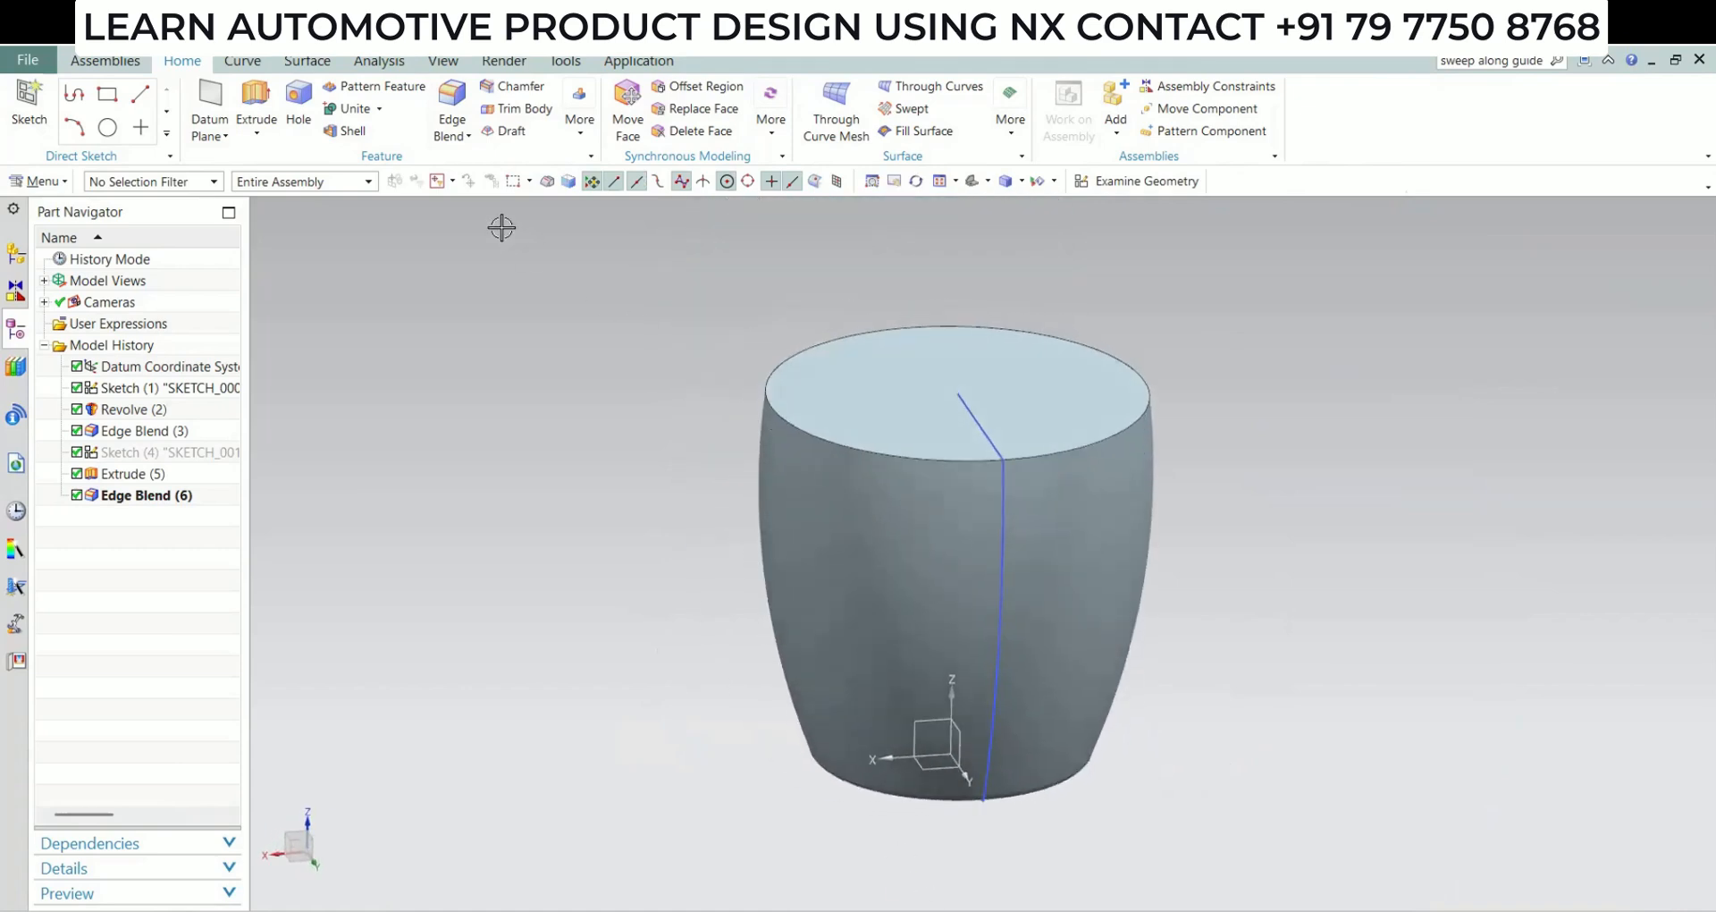
pyautogui.click(349, 131)
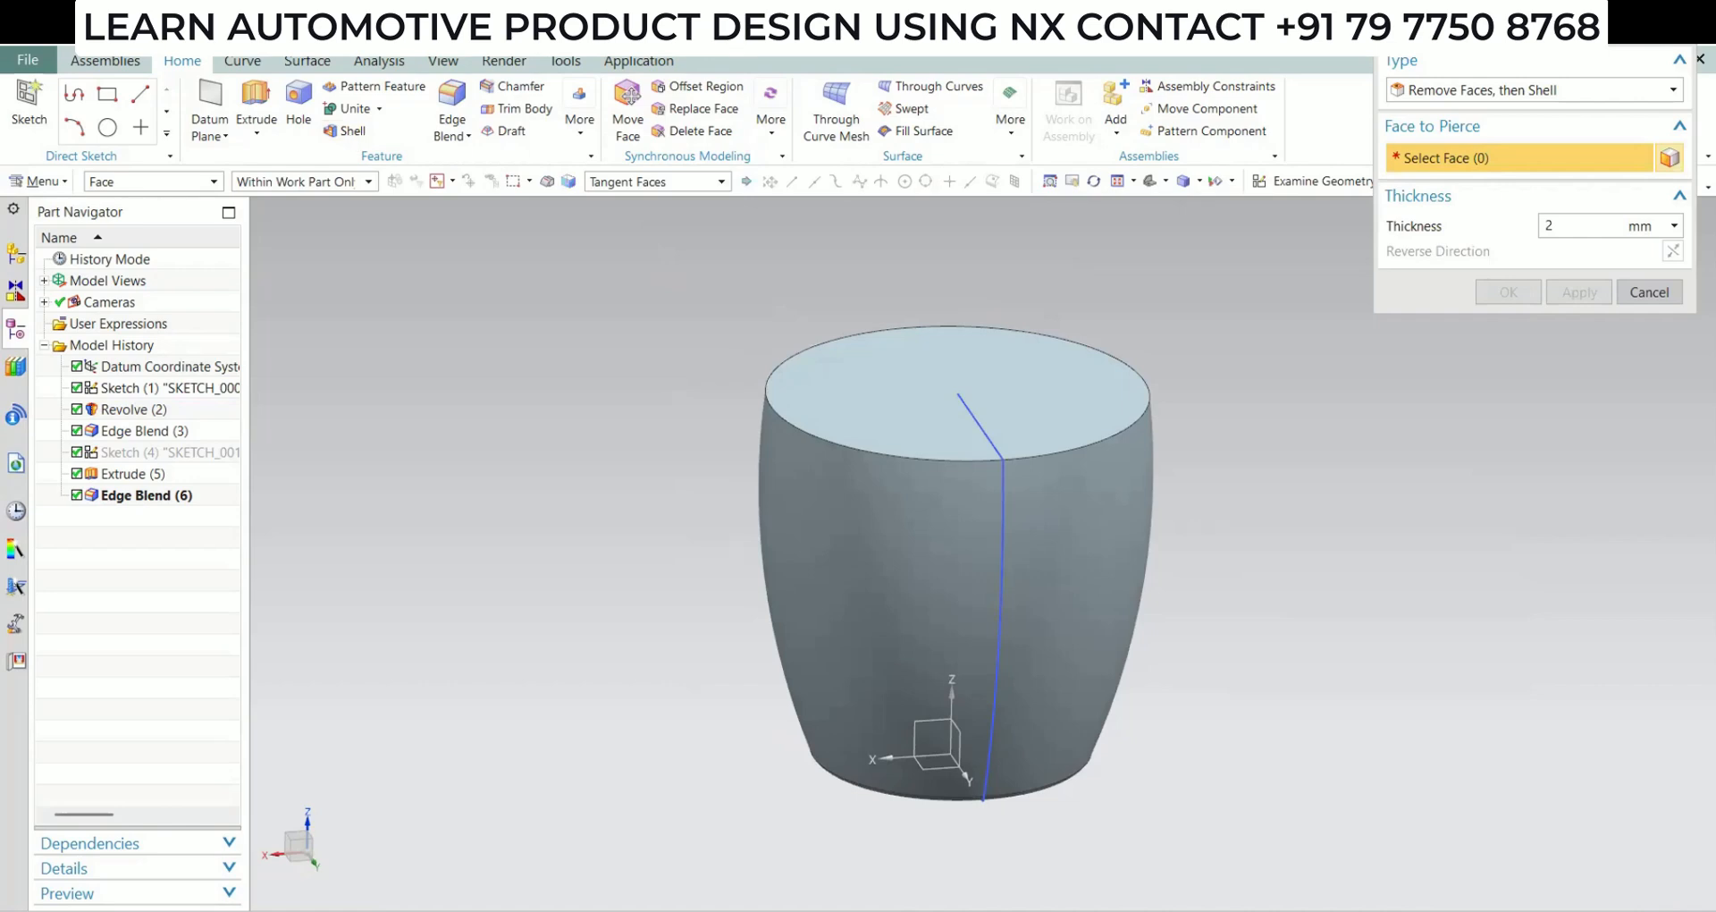
pyautogui.click(931, 394)
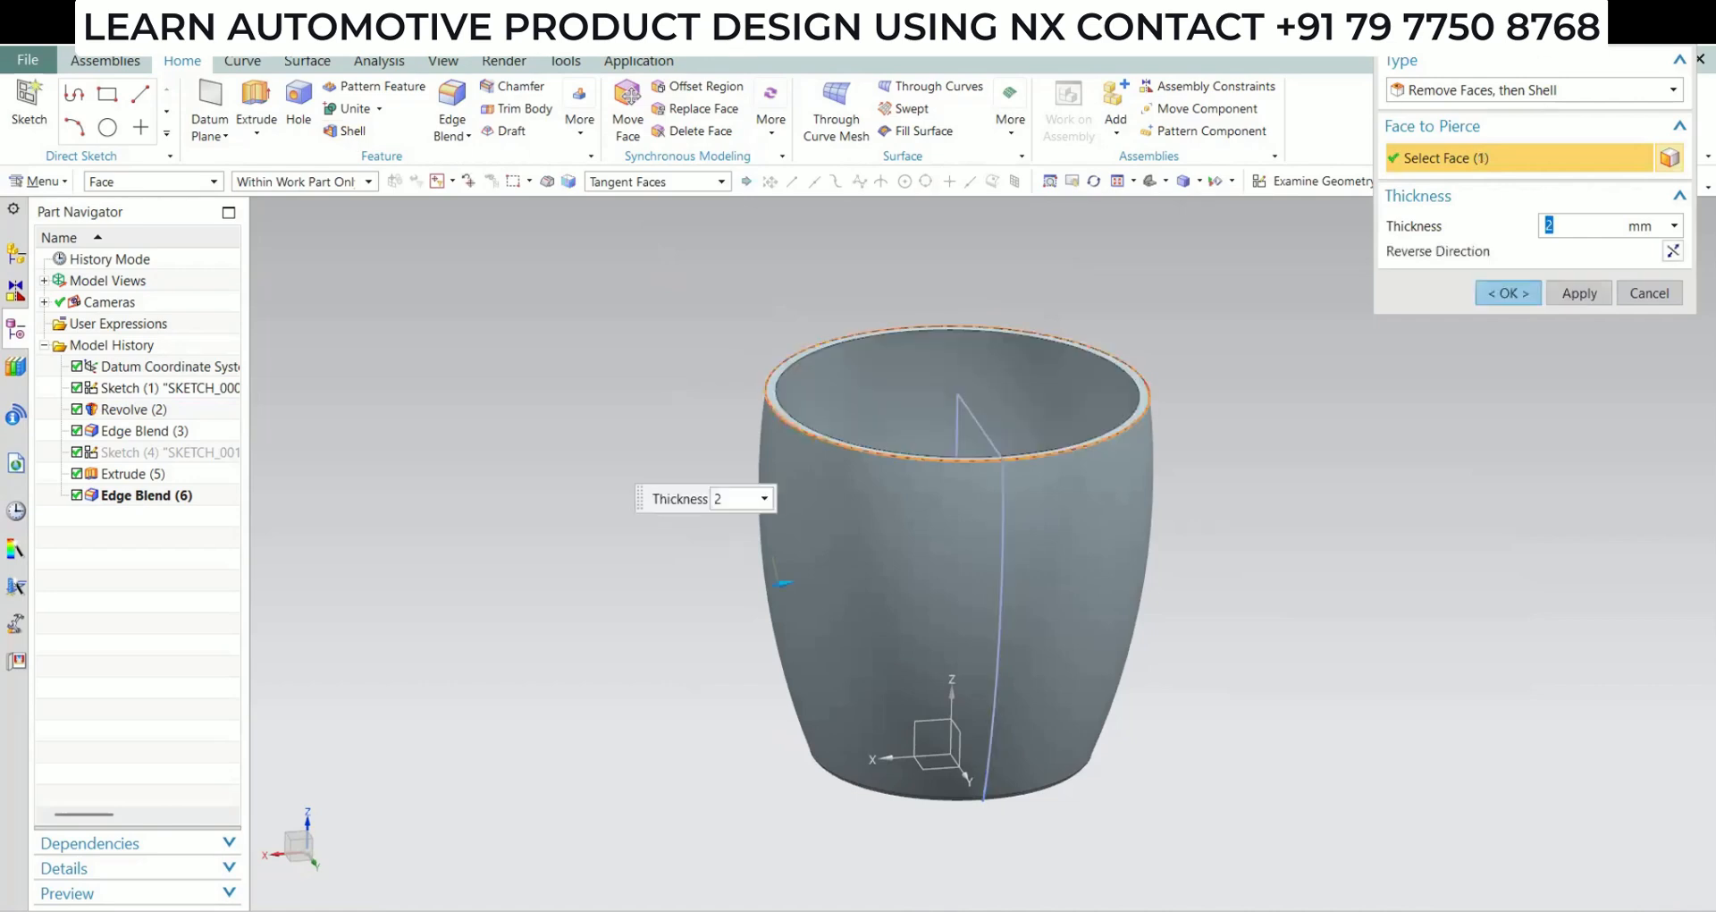
pyautogui.press('F3')
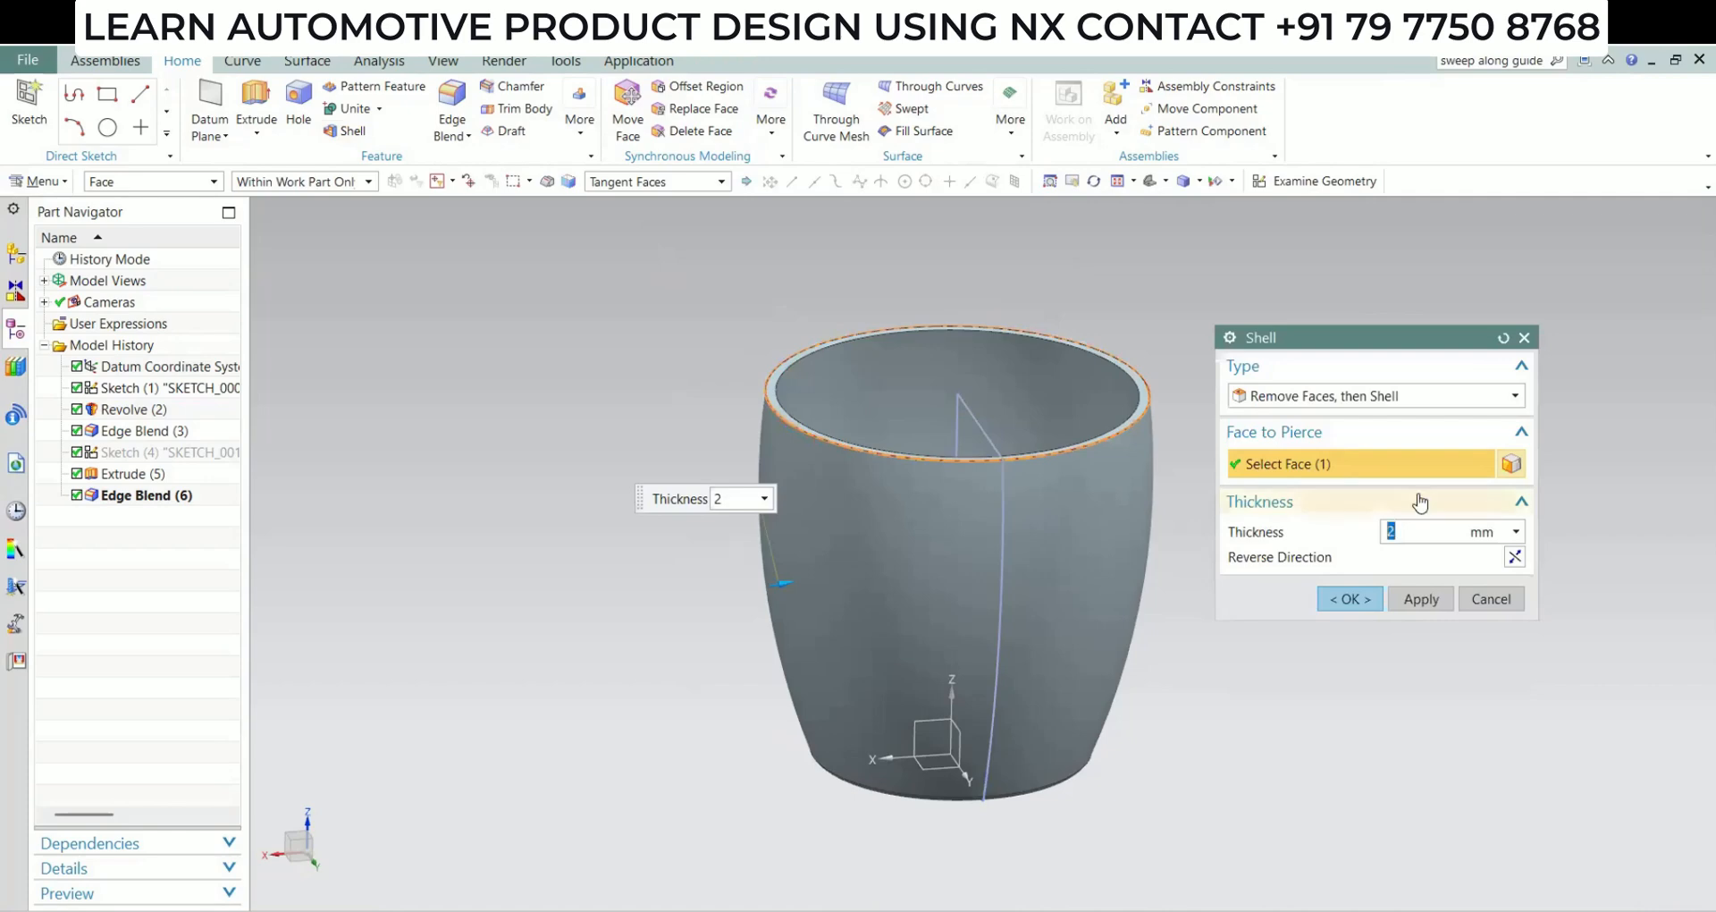
pyautogui.click(1350, 598)
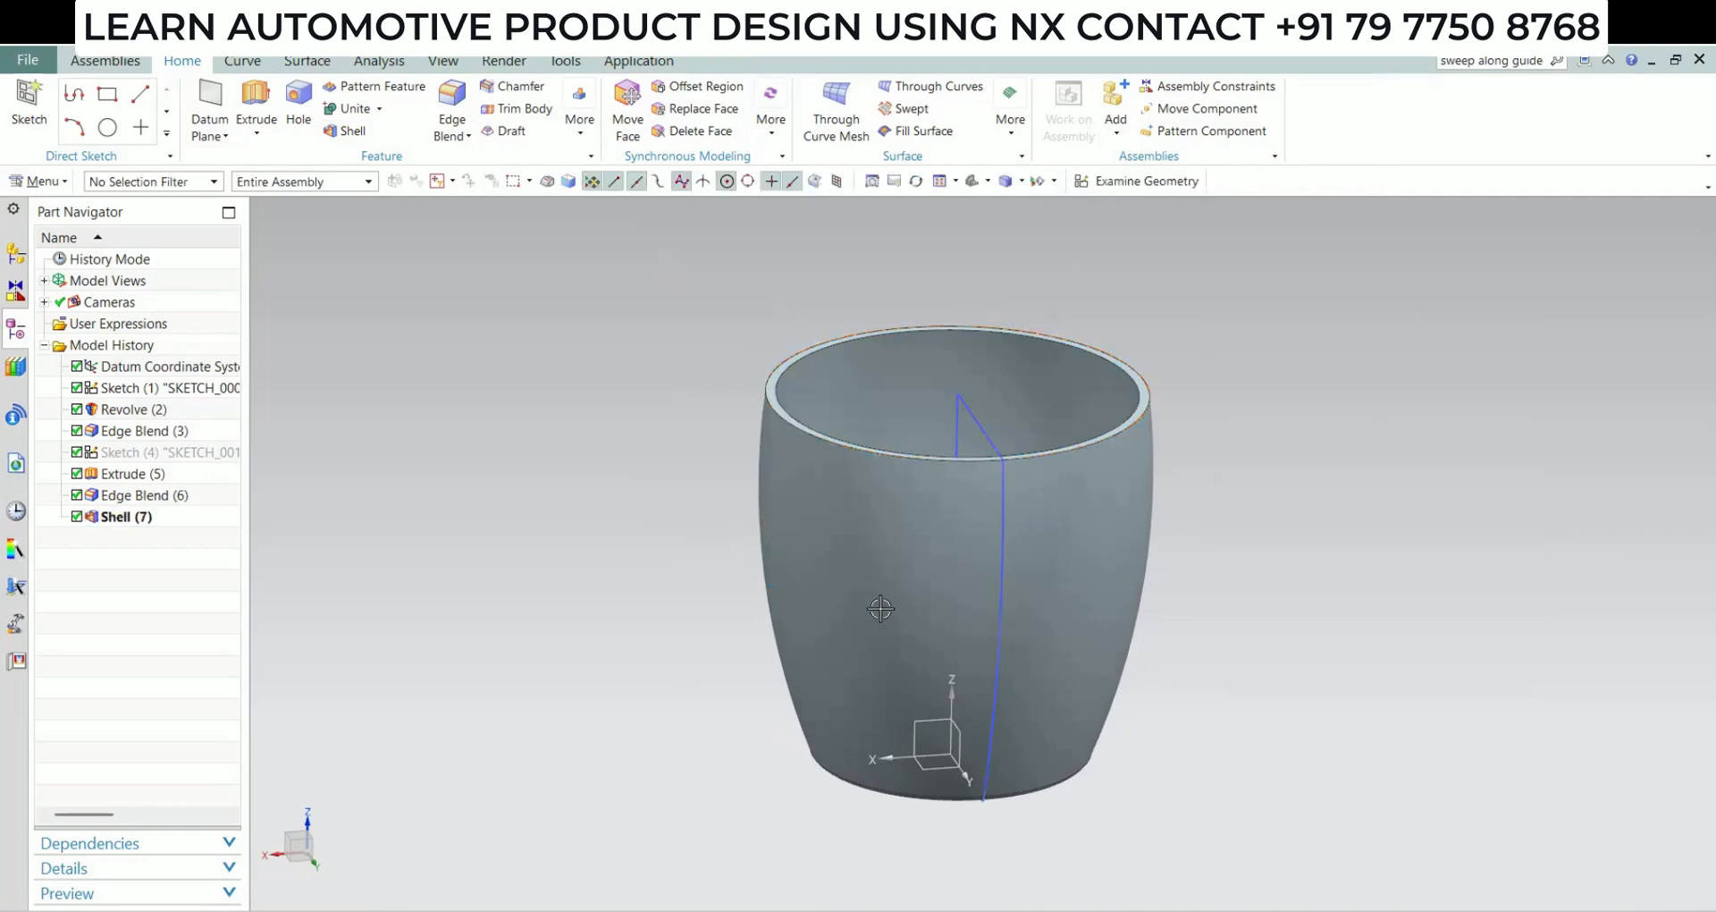
# Apply a 1 mm edge blend to the cup's top rim
pyautogui.moveTo(881, 608); pyautogui.dragTo(1084, 563, button='middle')
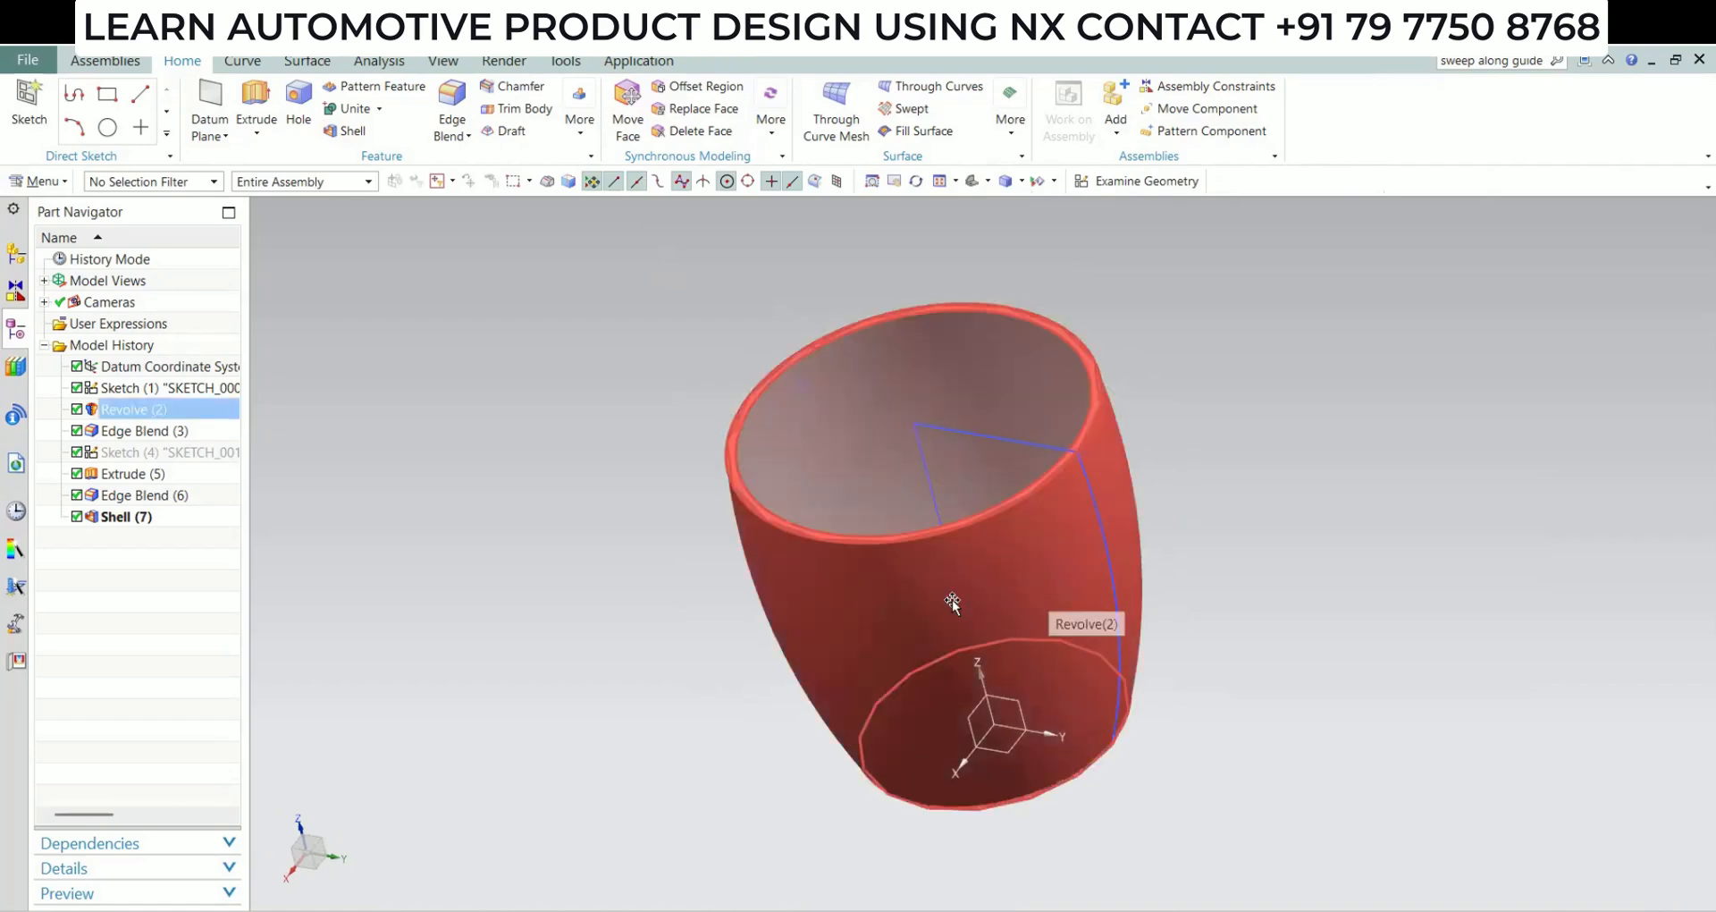
pyautogui.scroll(4, 802, 557)
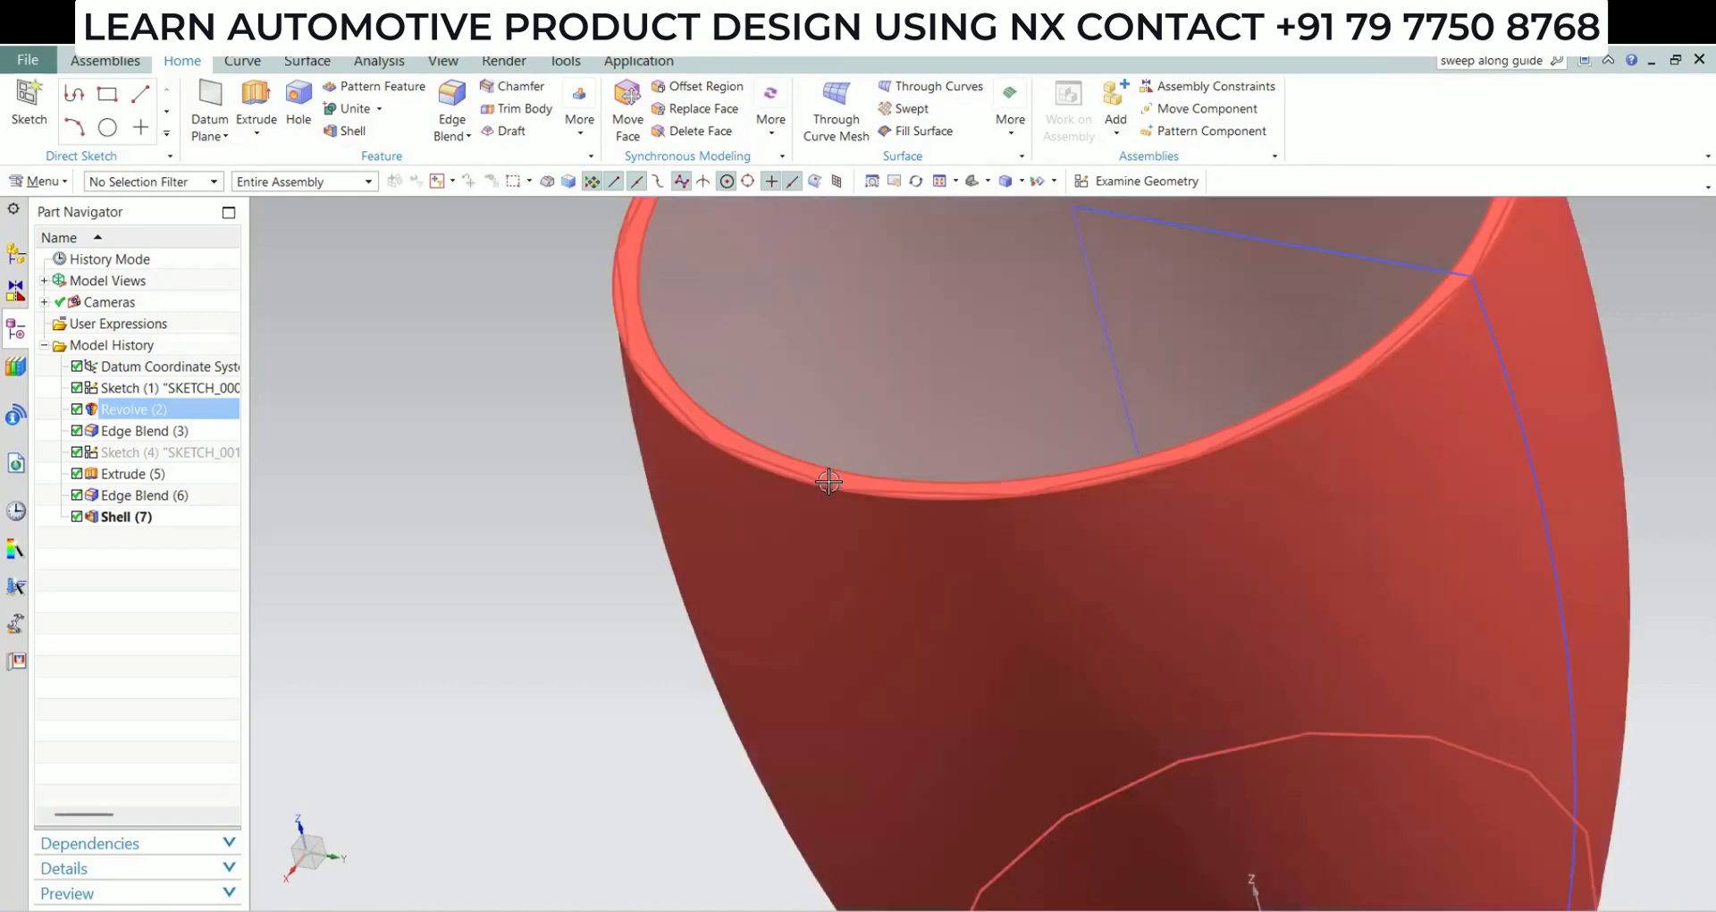
pyautogui.keyDown('shift'); pyautogui.moveTo(828, 475); pyautogui.dragTo(823, 645, button='middle'); pyautogui.keyUp('shift')
pyautogui.scroll(-4, 824, 646)
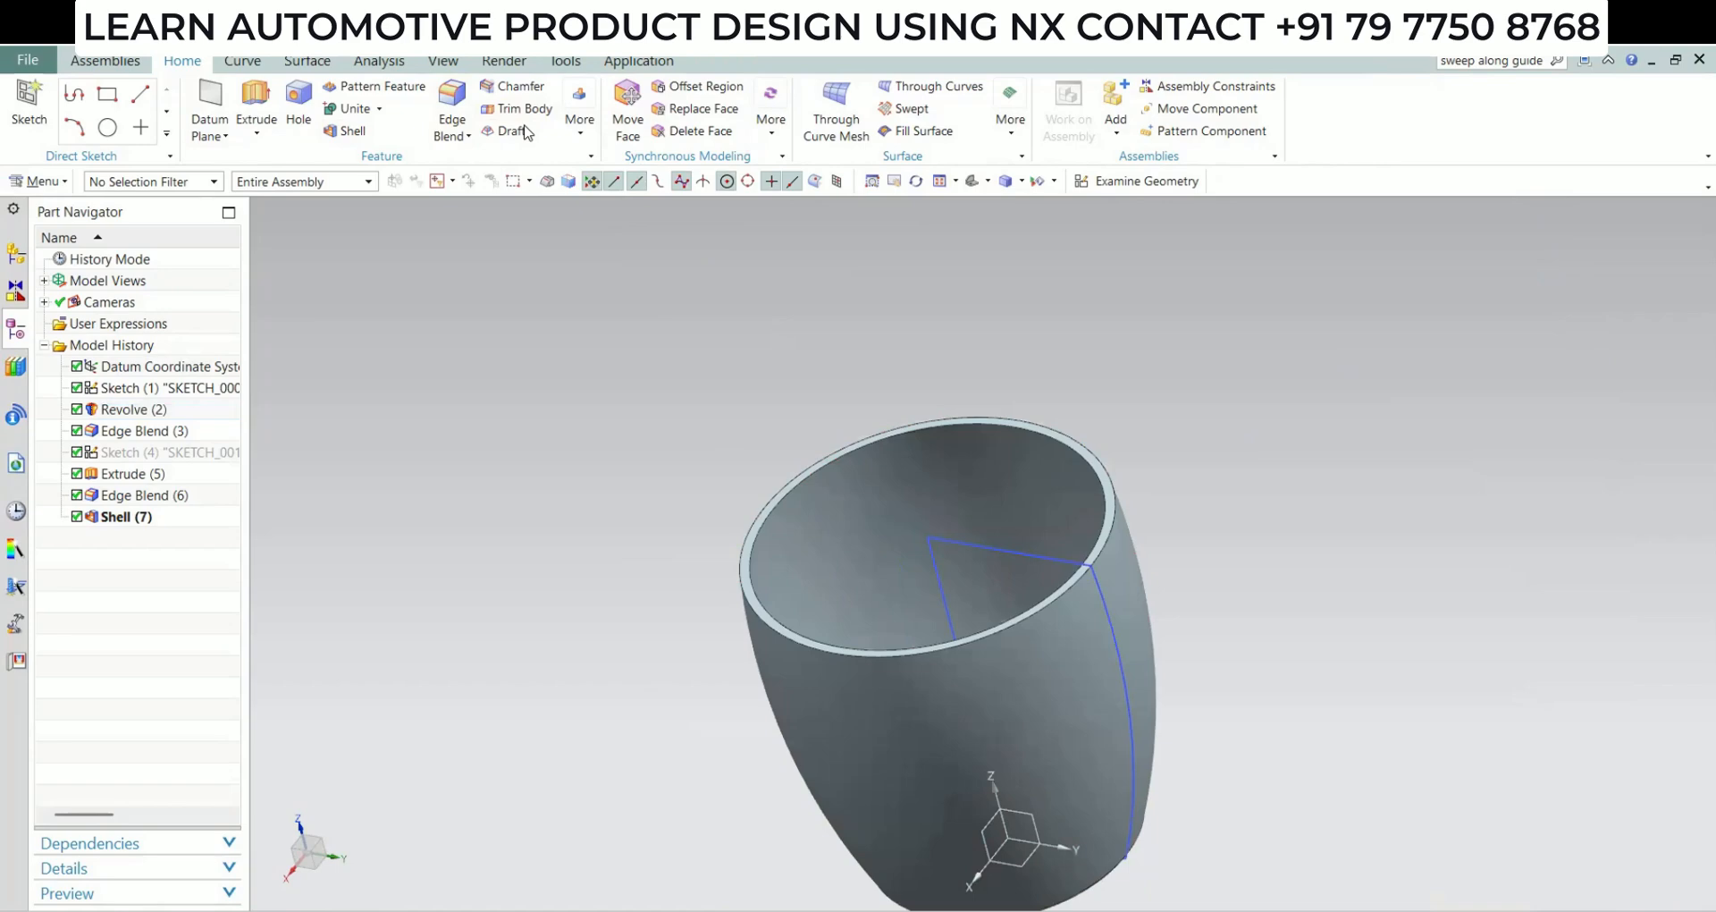
pyautogui.press('b')
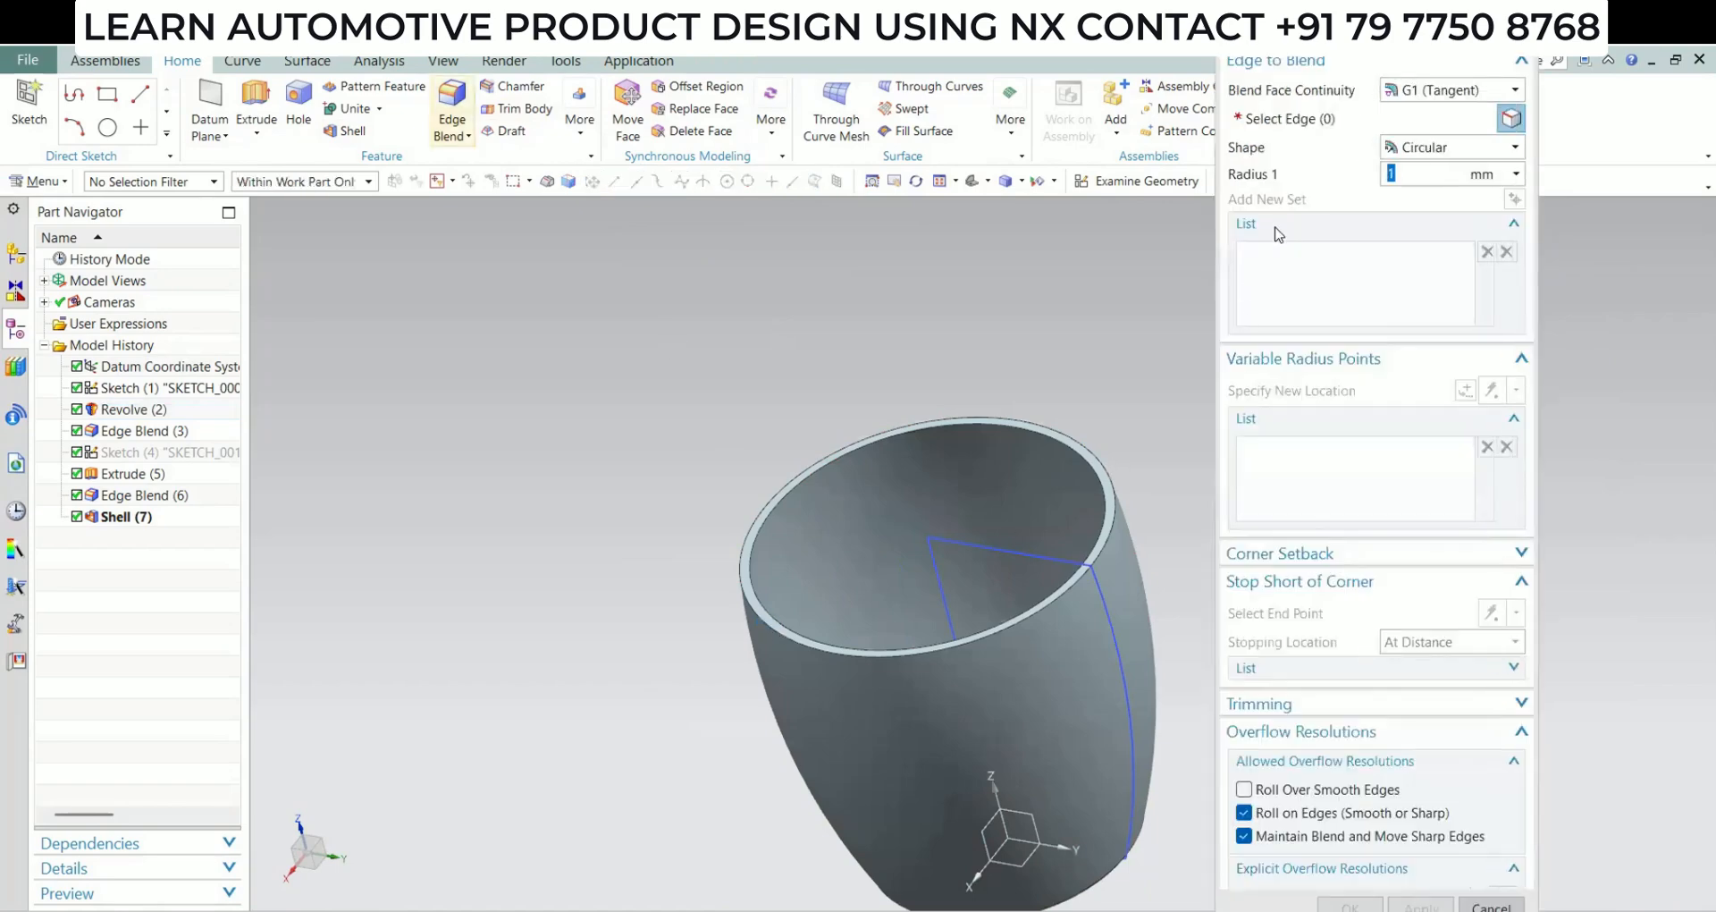
pyautogui.click(773, 636)
pyautogui.scroll(3, 783, 595)
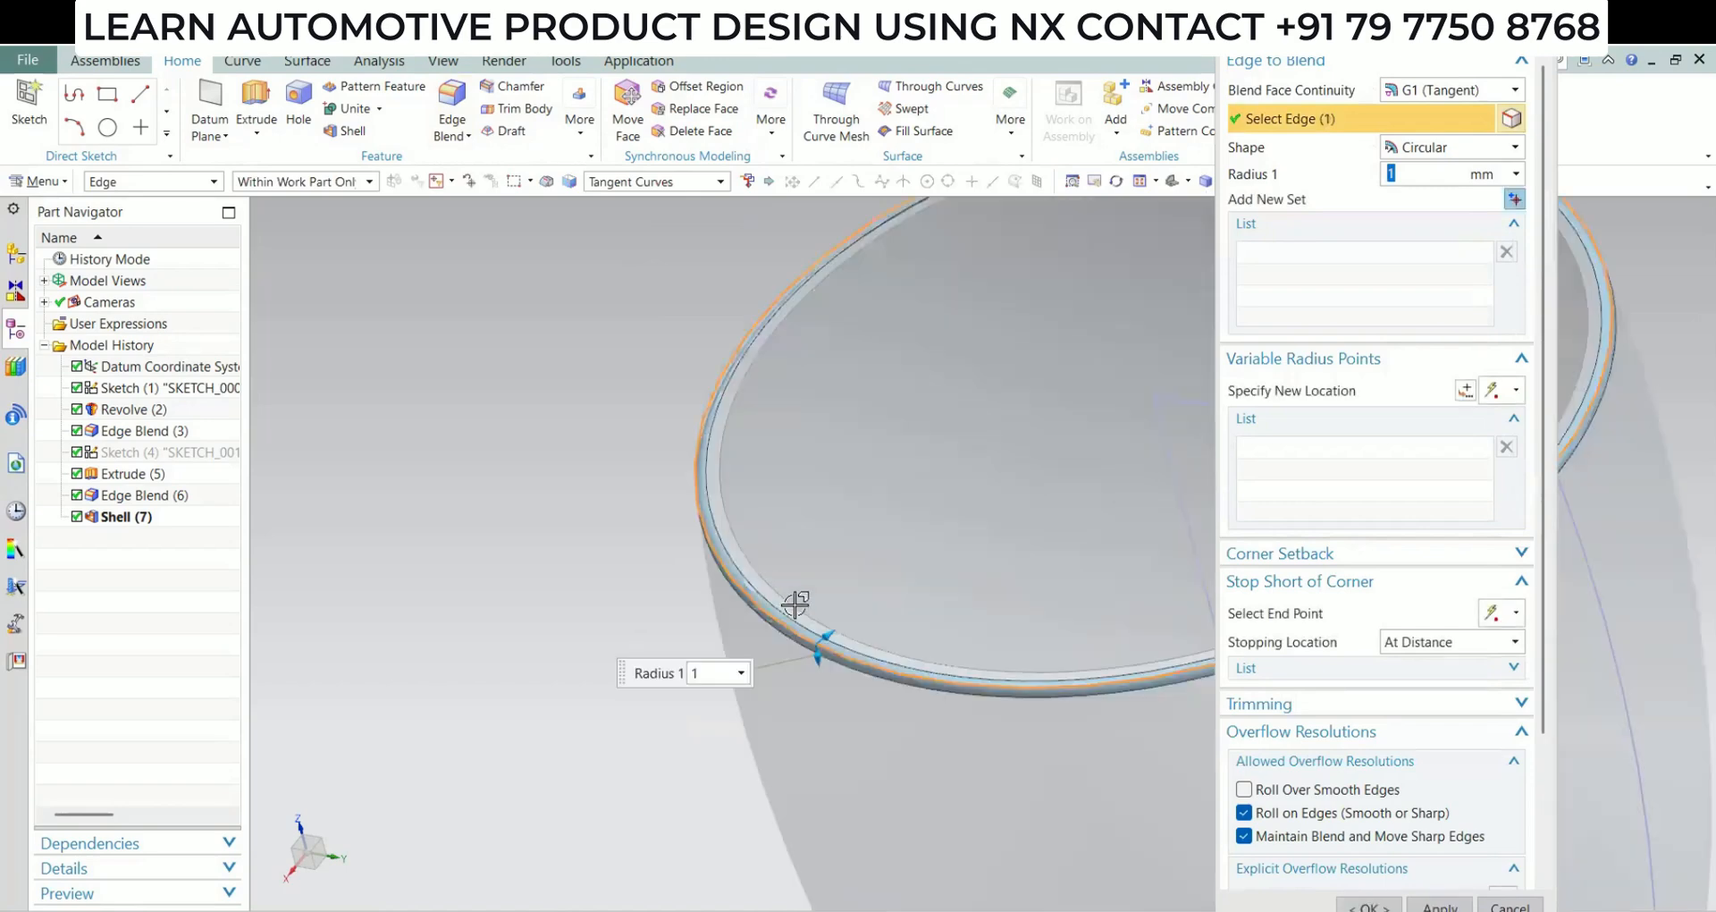
pyautogui.scroll(-3, 795, 605)
pyautogui.middleClick(809, 690)
pyautogui.scroll(-2, 809, 689)
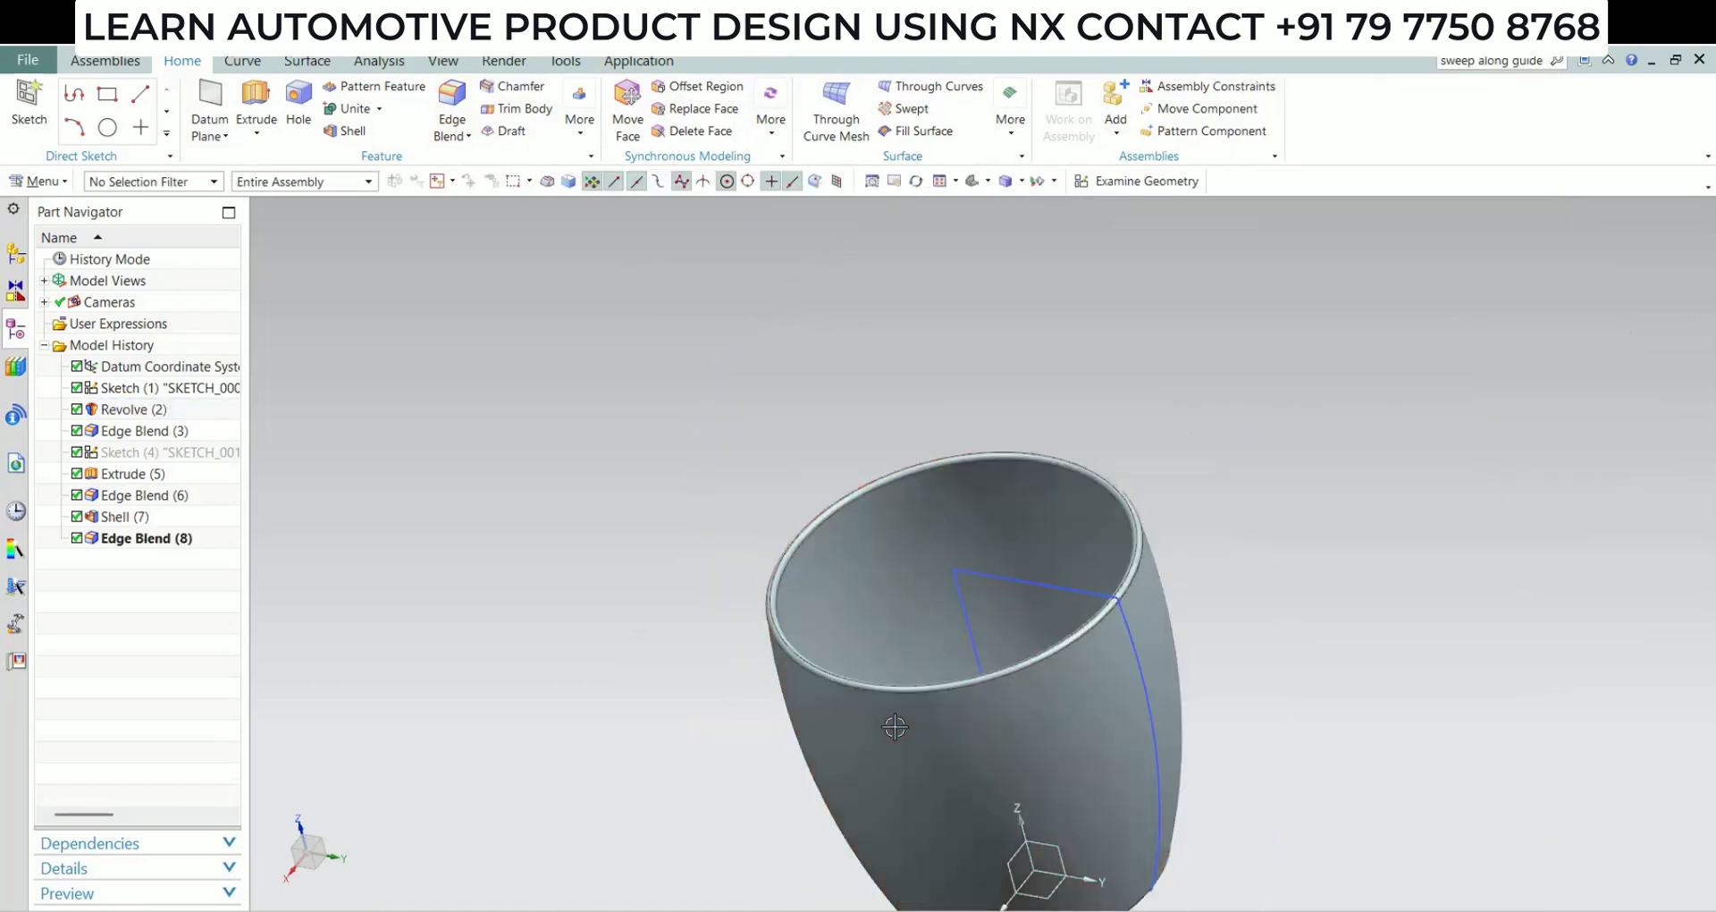
# Start a new sketch on the YZ datum plane and turn off continuous auto dimensioning
pyautogui.moveTo(895, 727); pyautogui.dragTo(958, 689, button='middle')
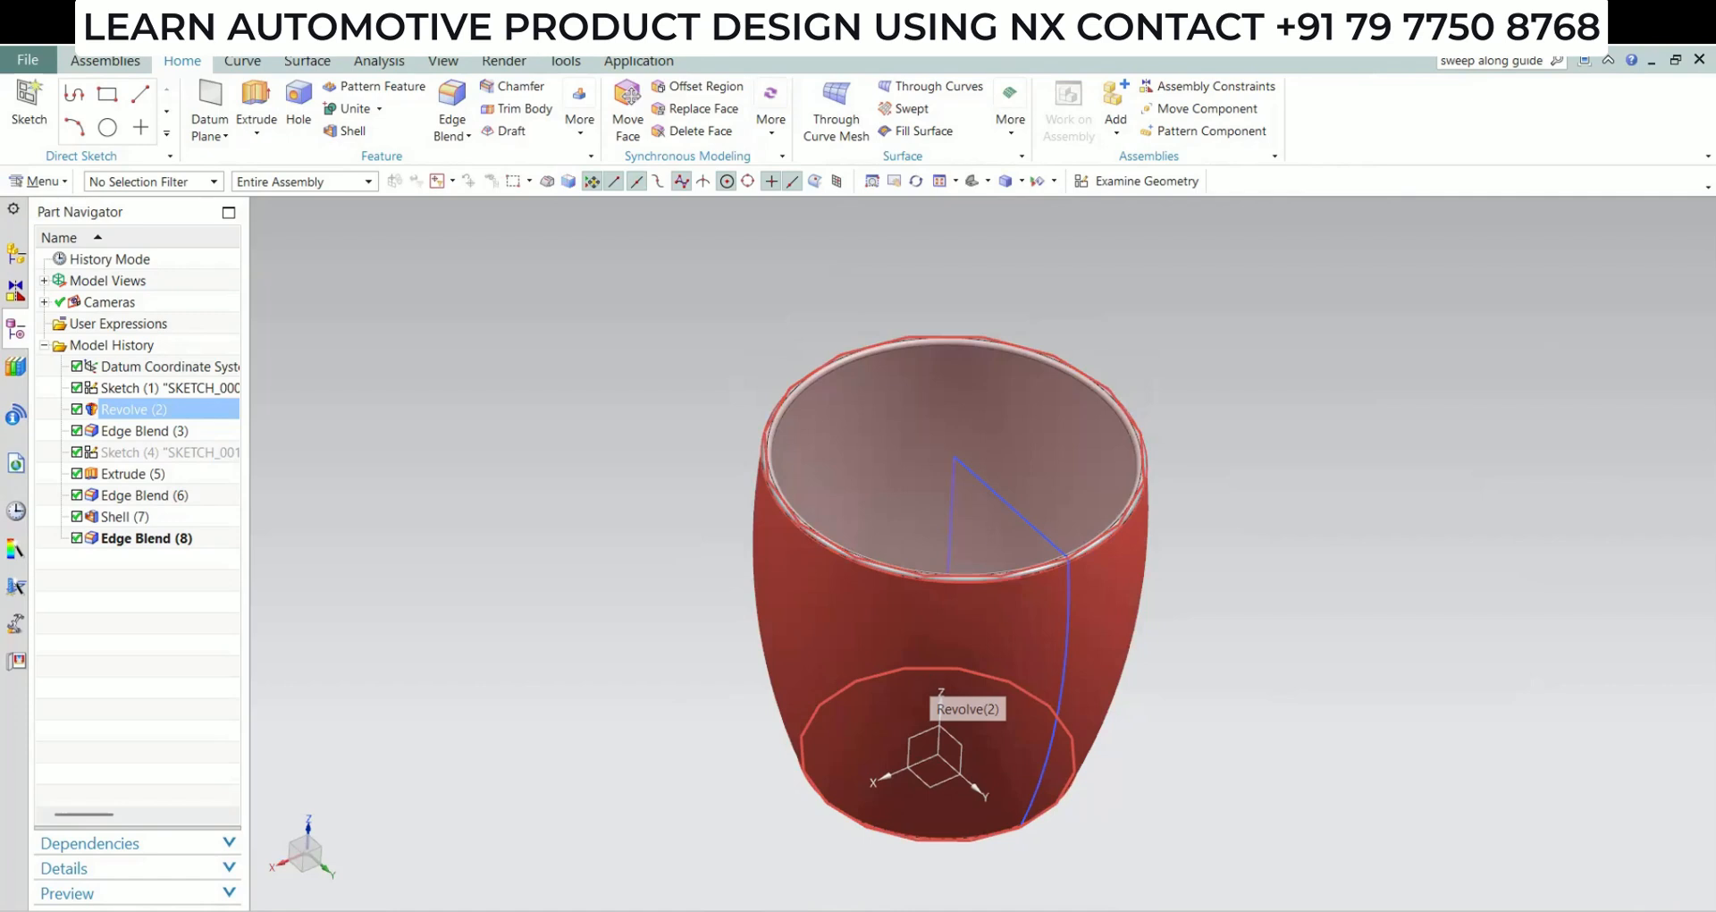
pyautogui.moveTo(941, 696); pyautogui.dragTo(1058, 755, button='middle')
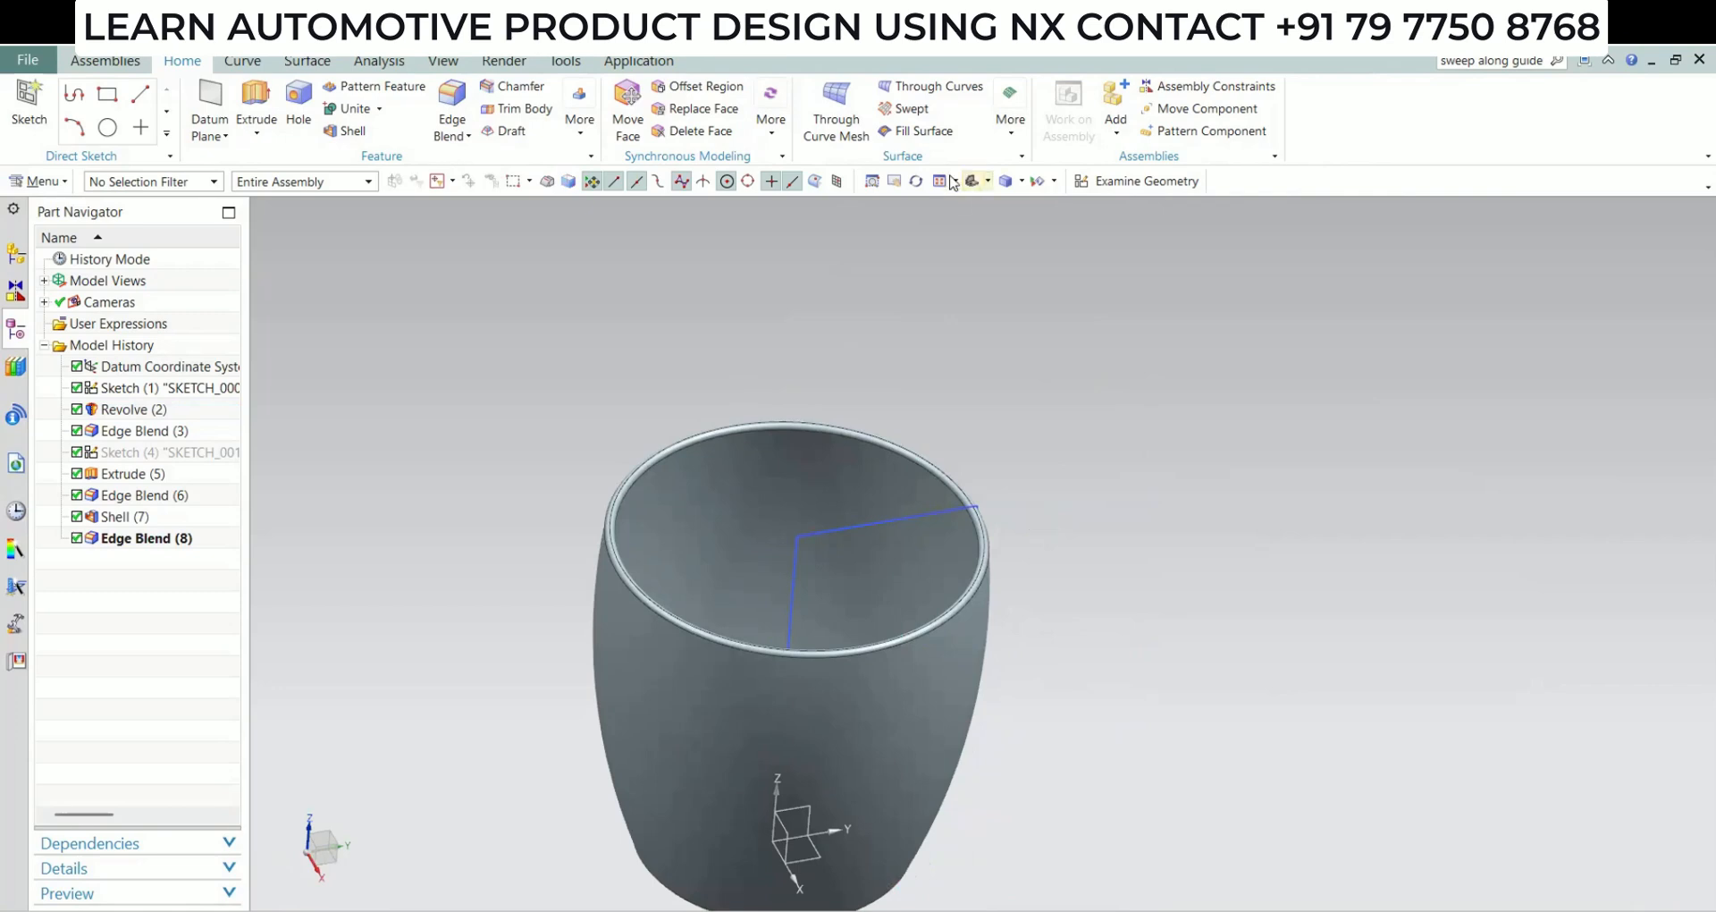
pyautogui.click(1083, 184)
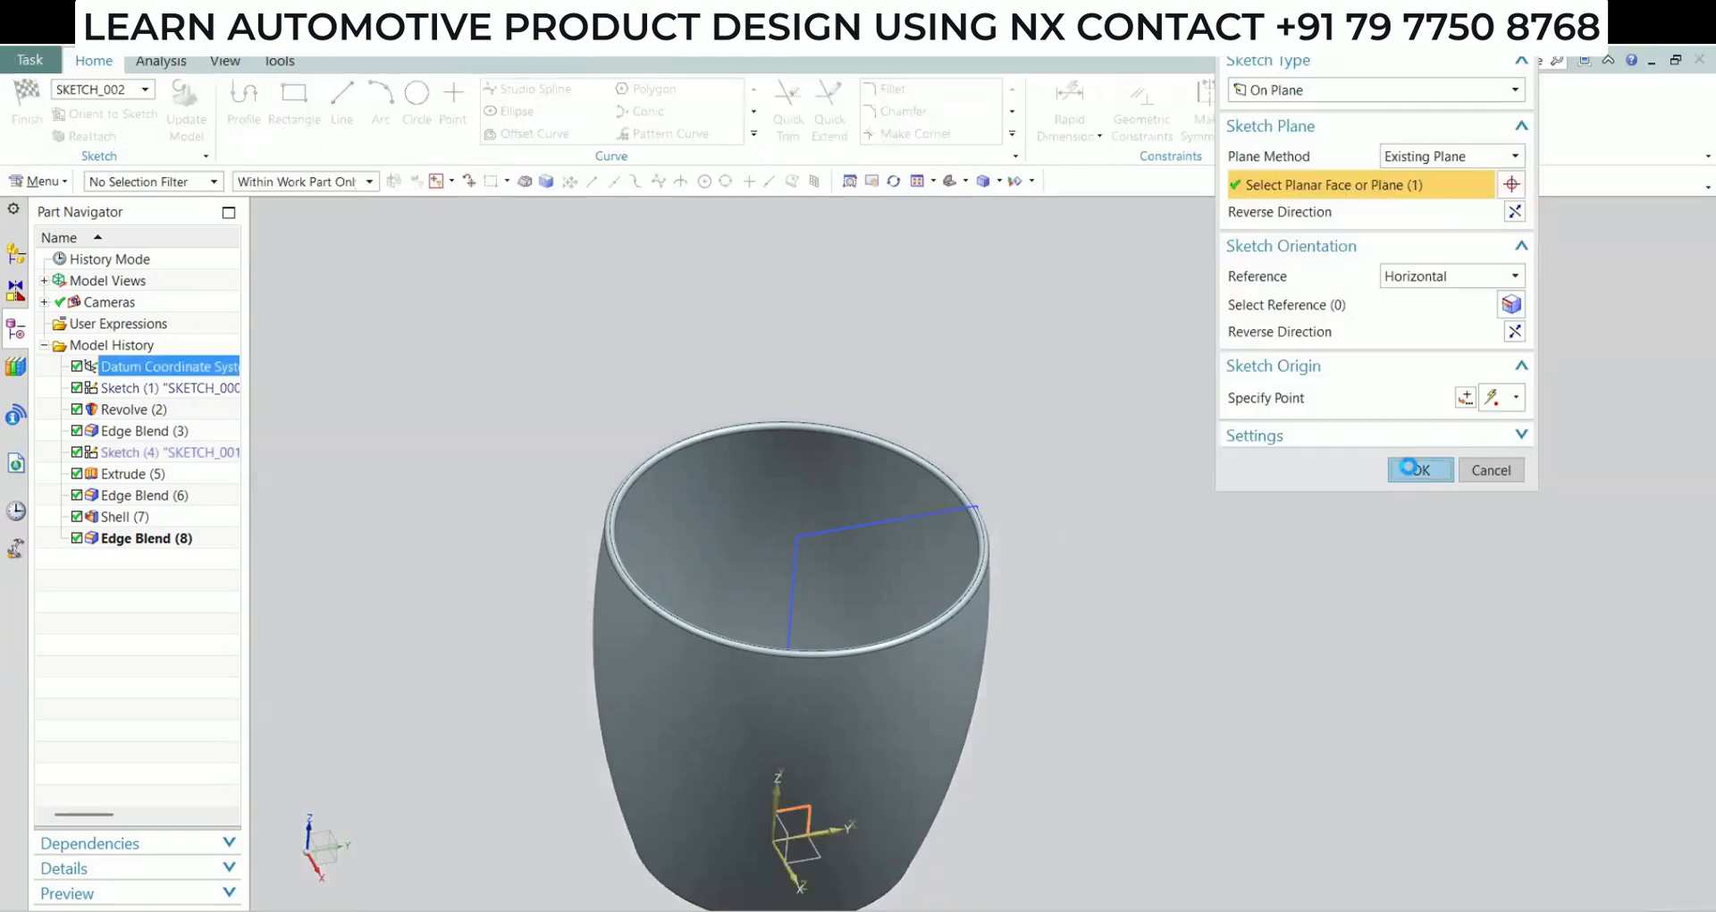
pyautogui.click(1409, 466)
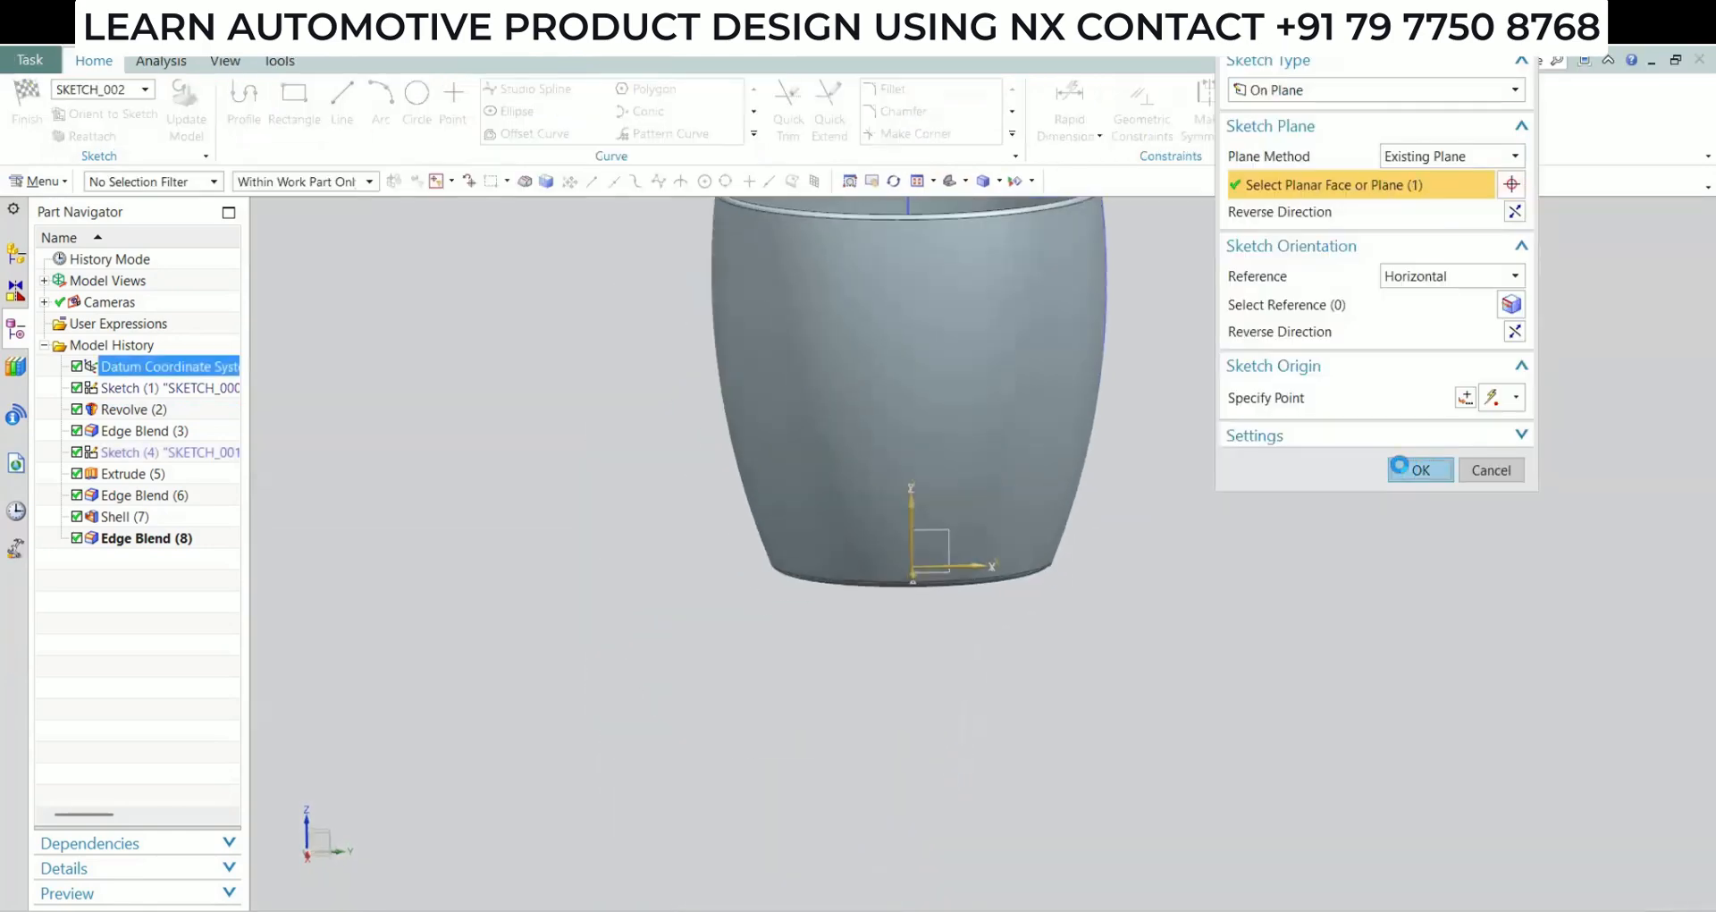
pyautogui.click(1284, 128)
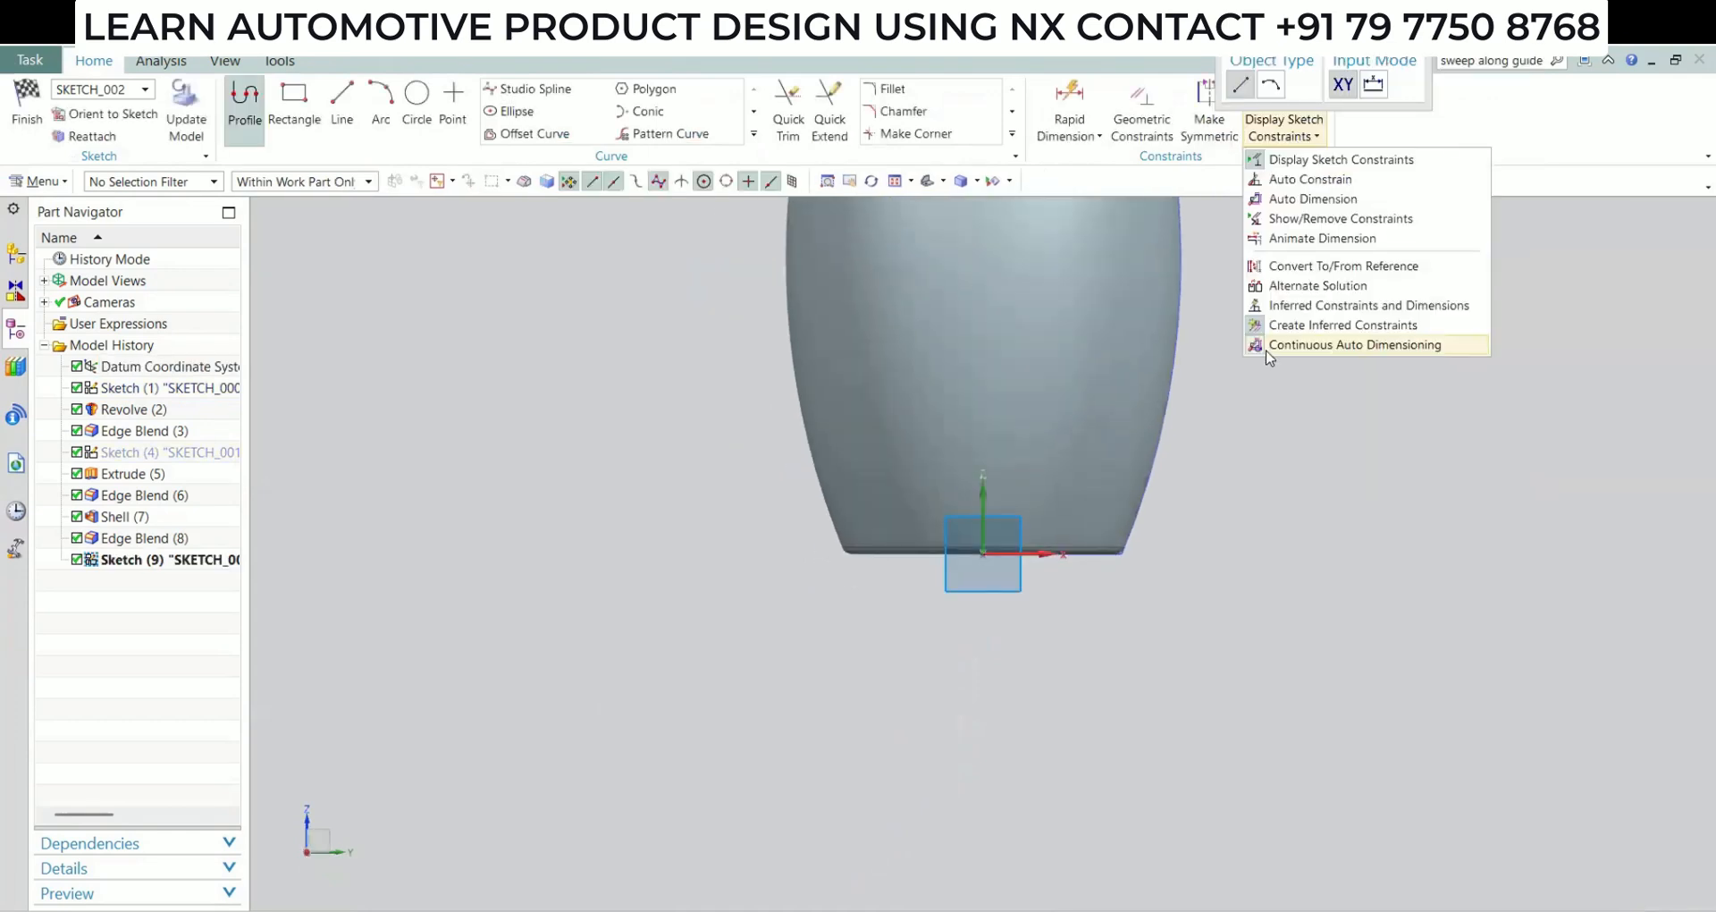
pyautogui.click(1268, 347)
# Project the cup's curved side profile into the sketch and convert the projected curve to reference
pyautogui.scroll(-3, 479, 659)
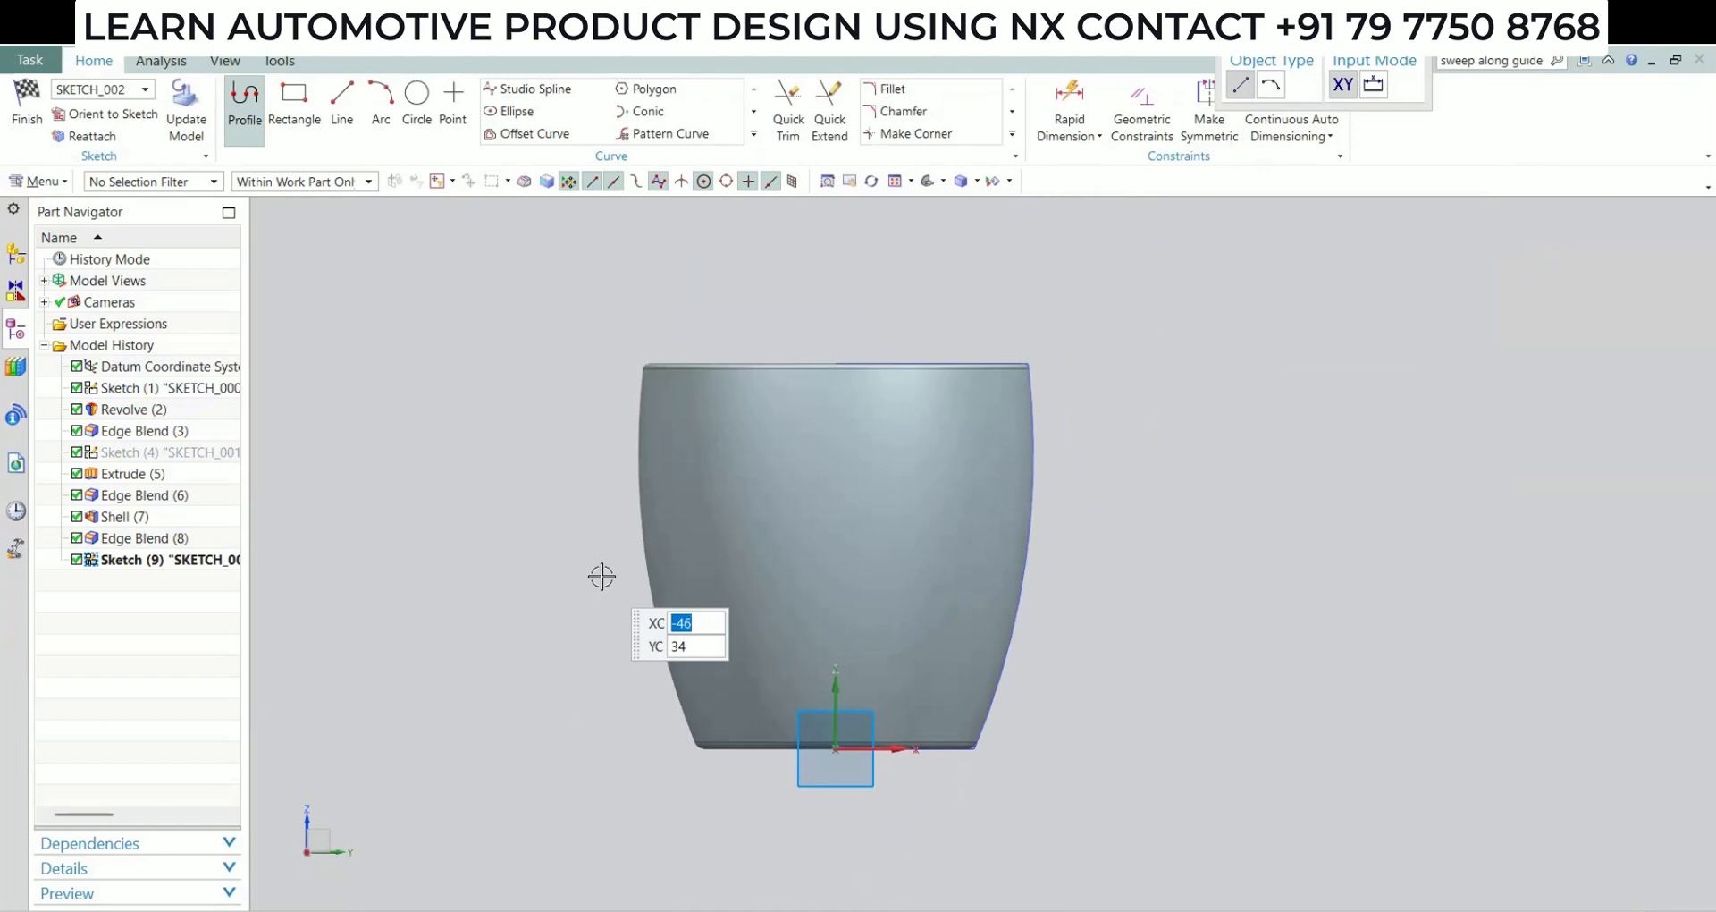
pyautogui.press('alt')
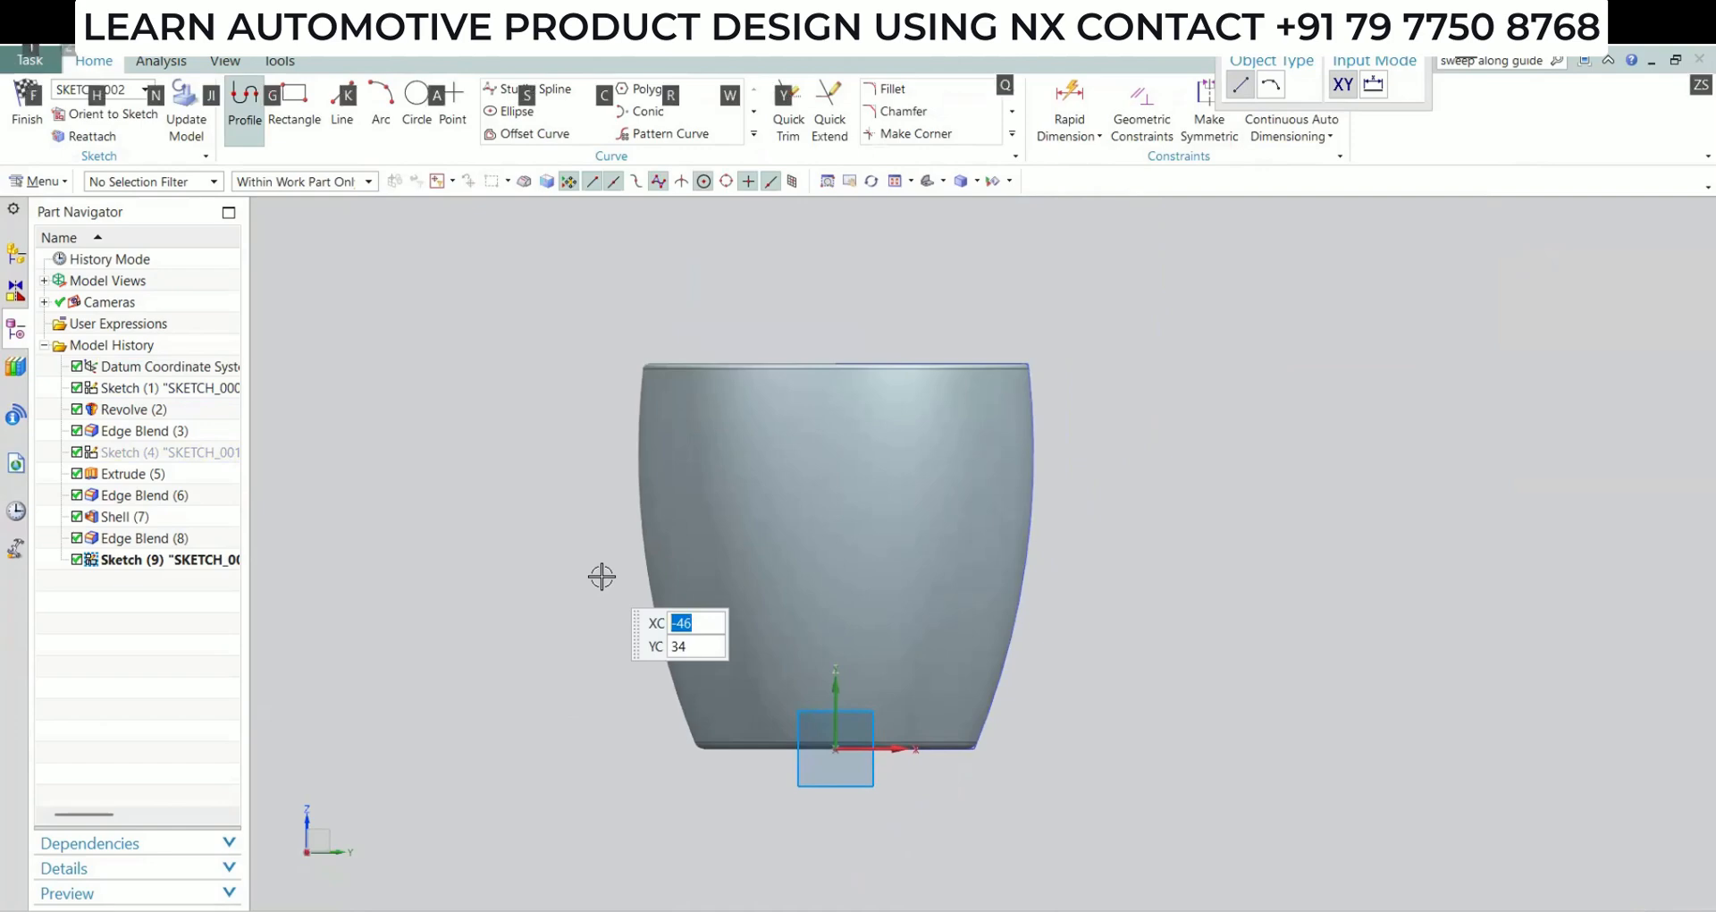
pyautogui.click(753, 136)
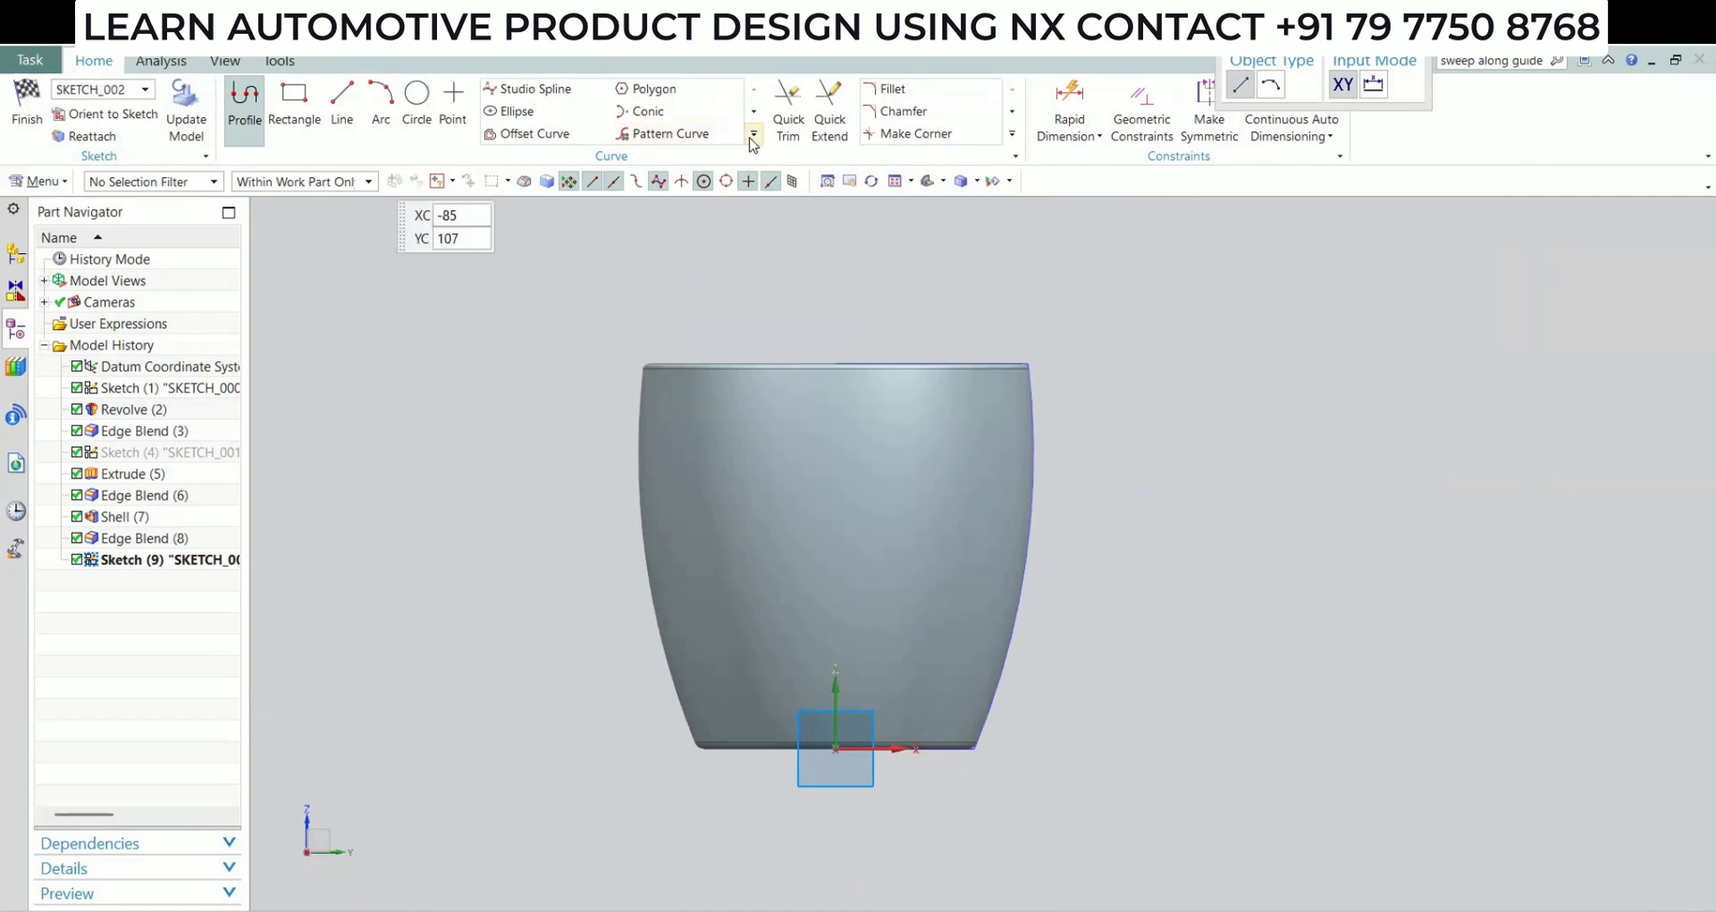
pyautogui.click(670, 178)
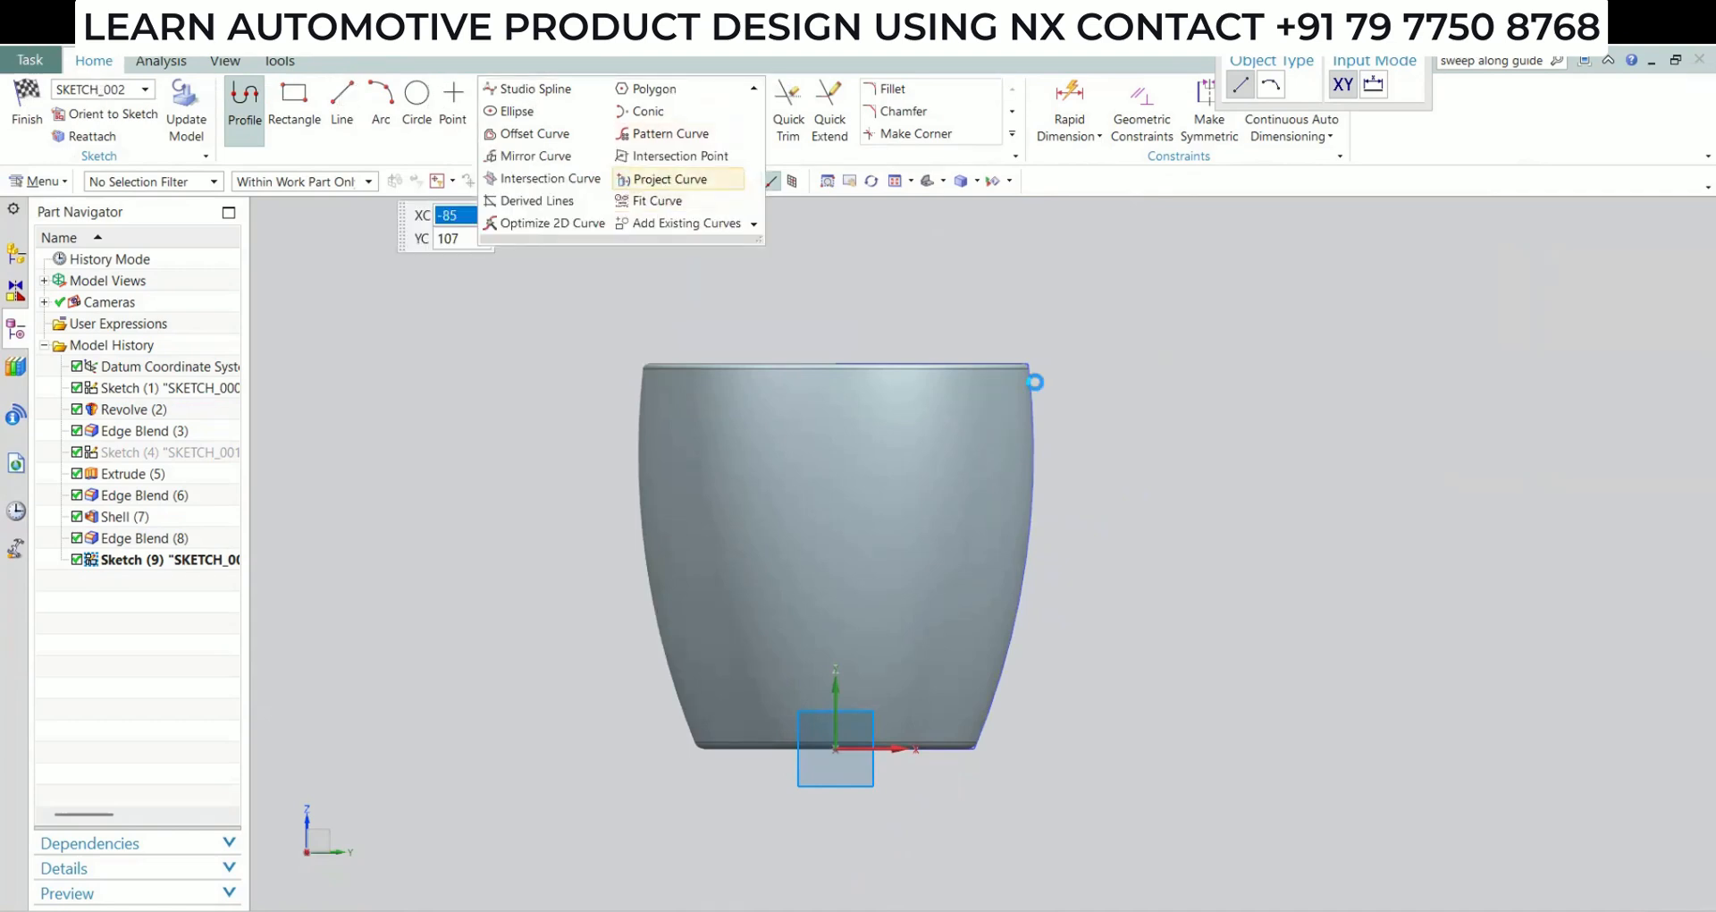
pyautogui.click(1034, 411)
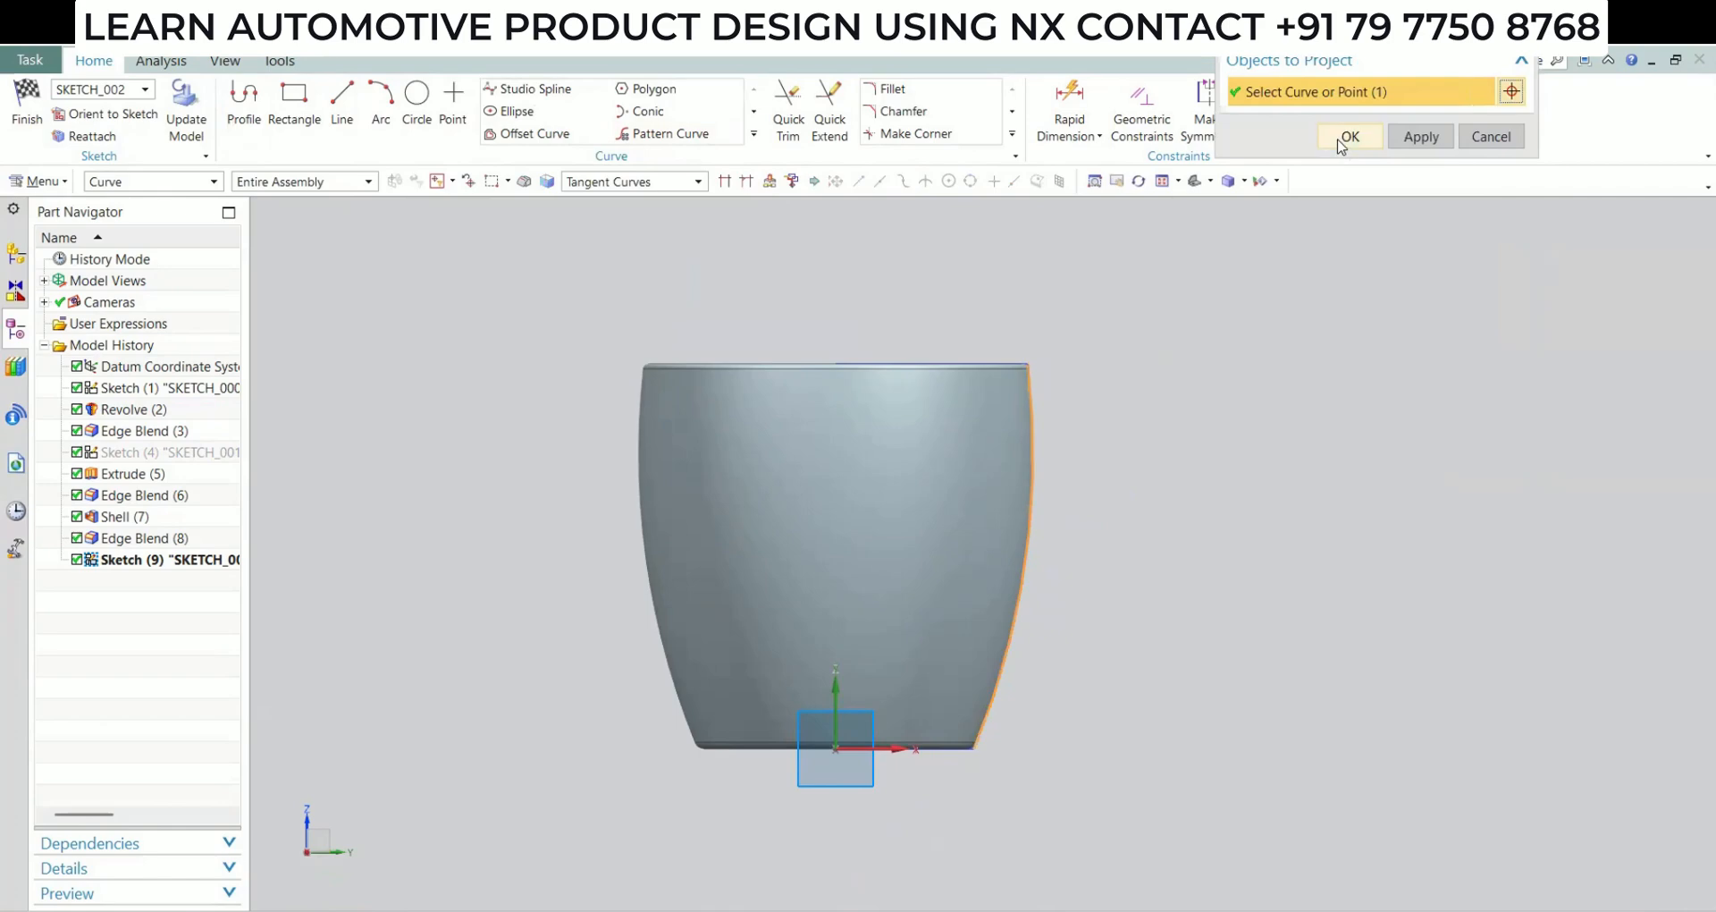
pyautogui.click(1349, 139)
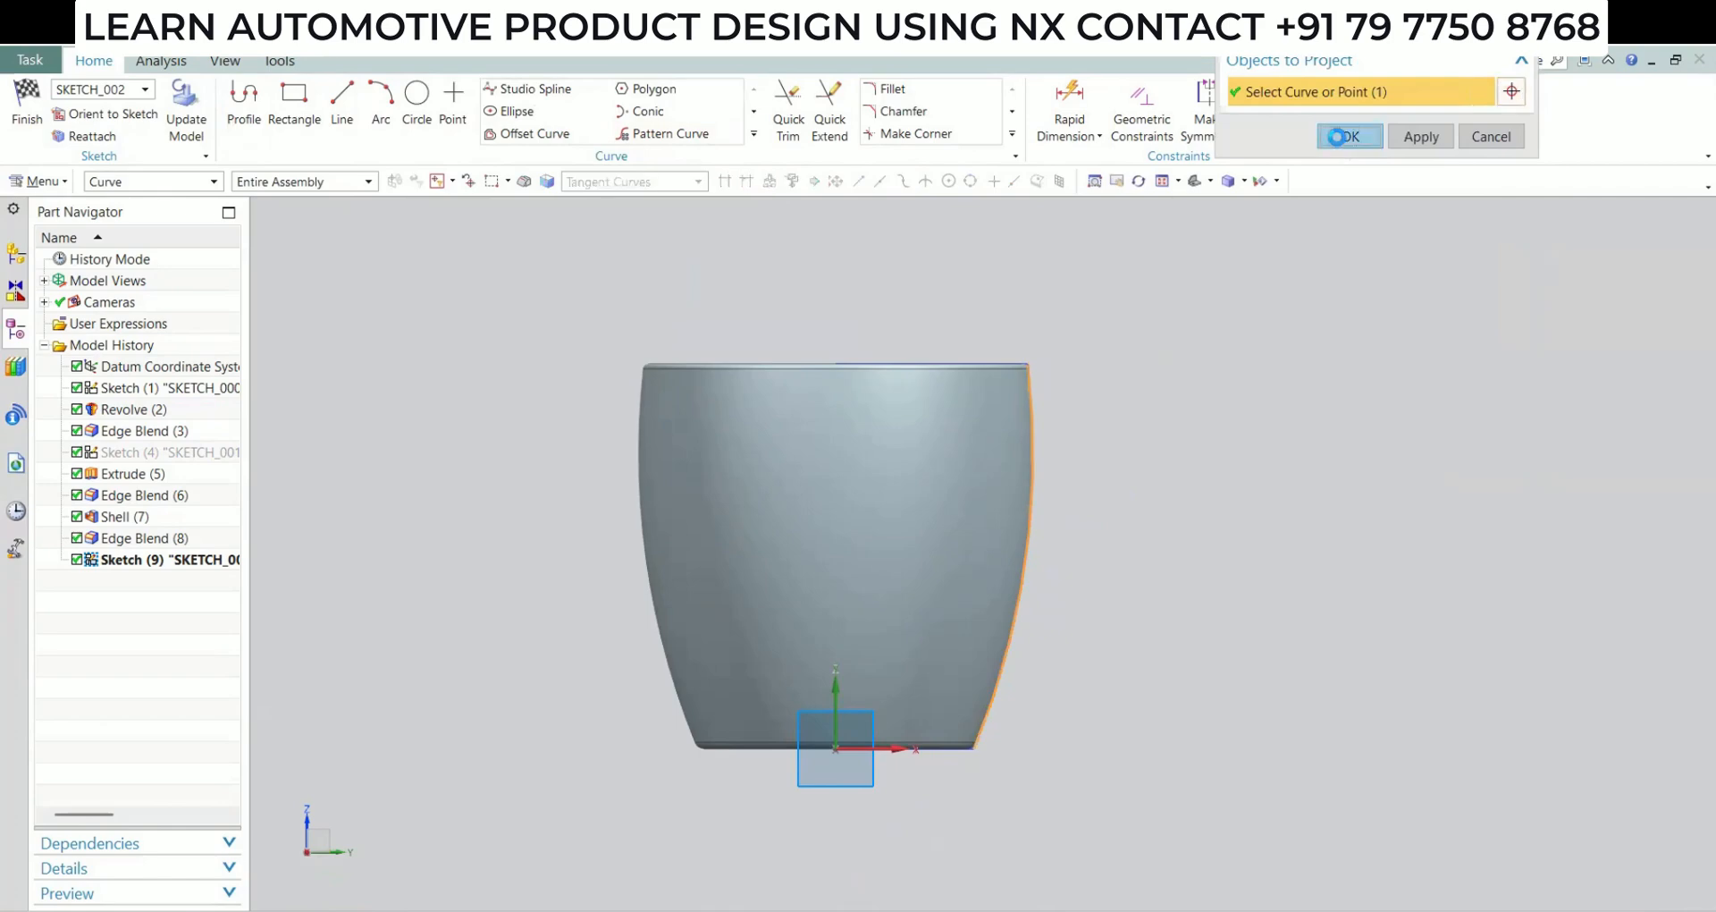
pyautogui.rightClick(1028, 456)
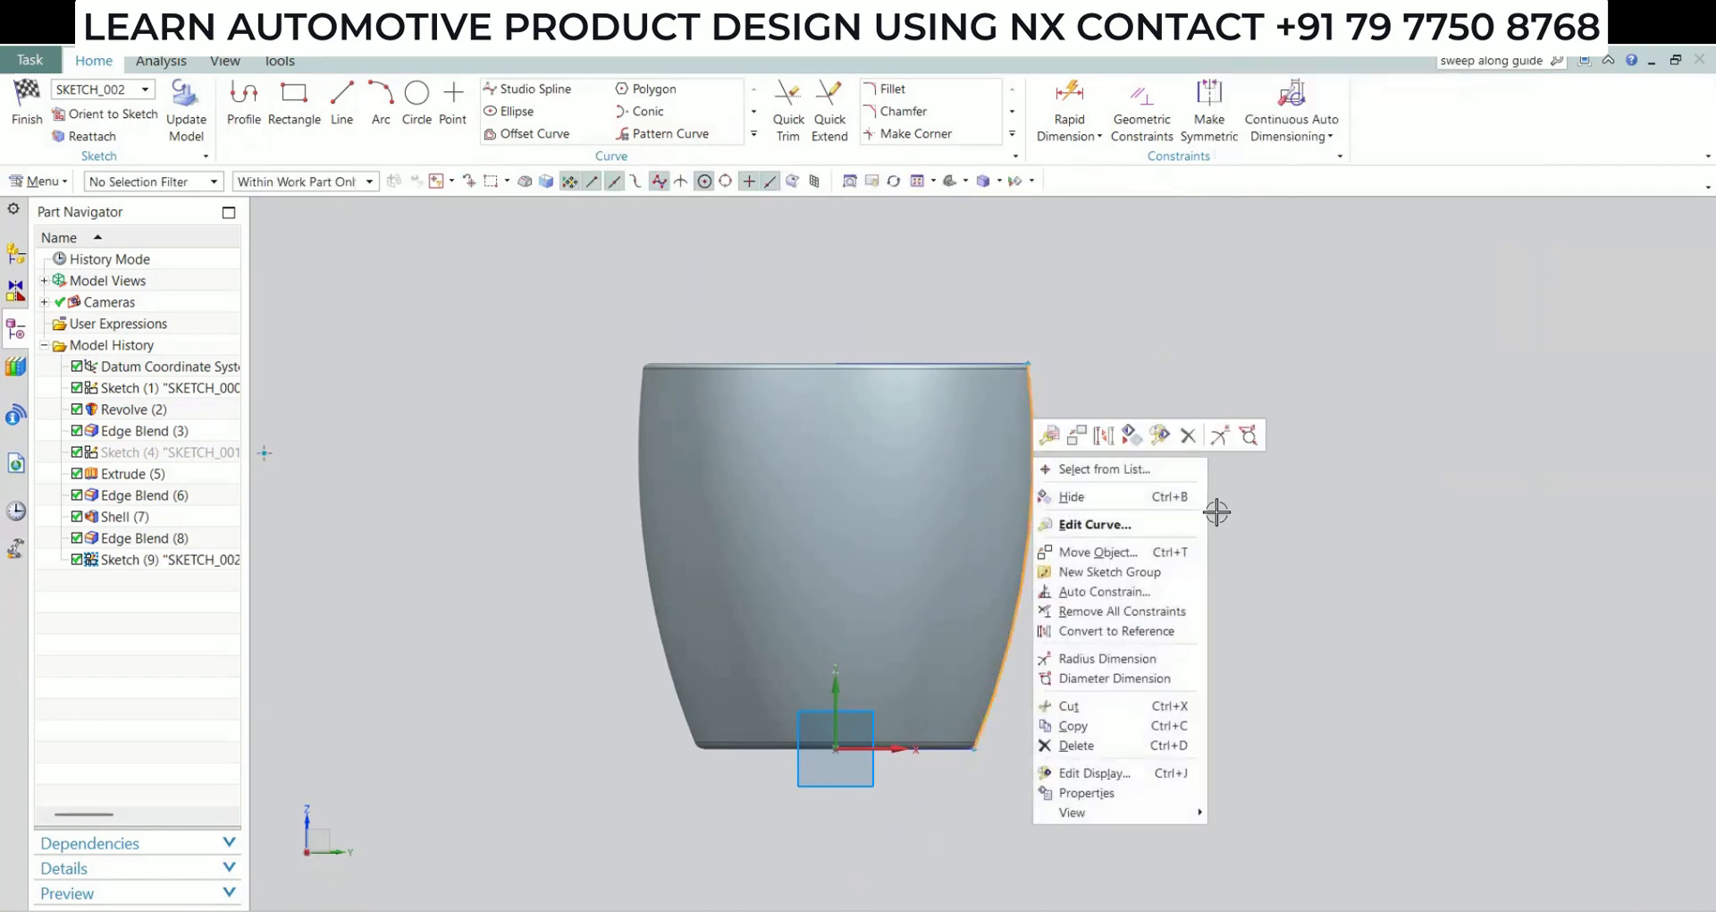
pyautogui.click(1105, 435)
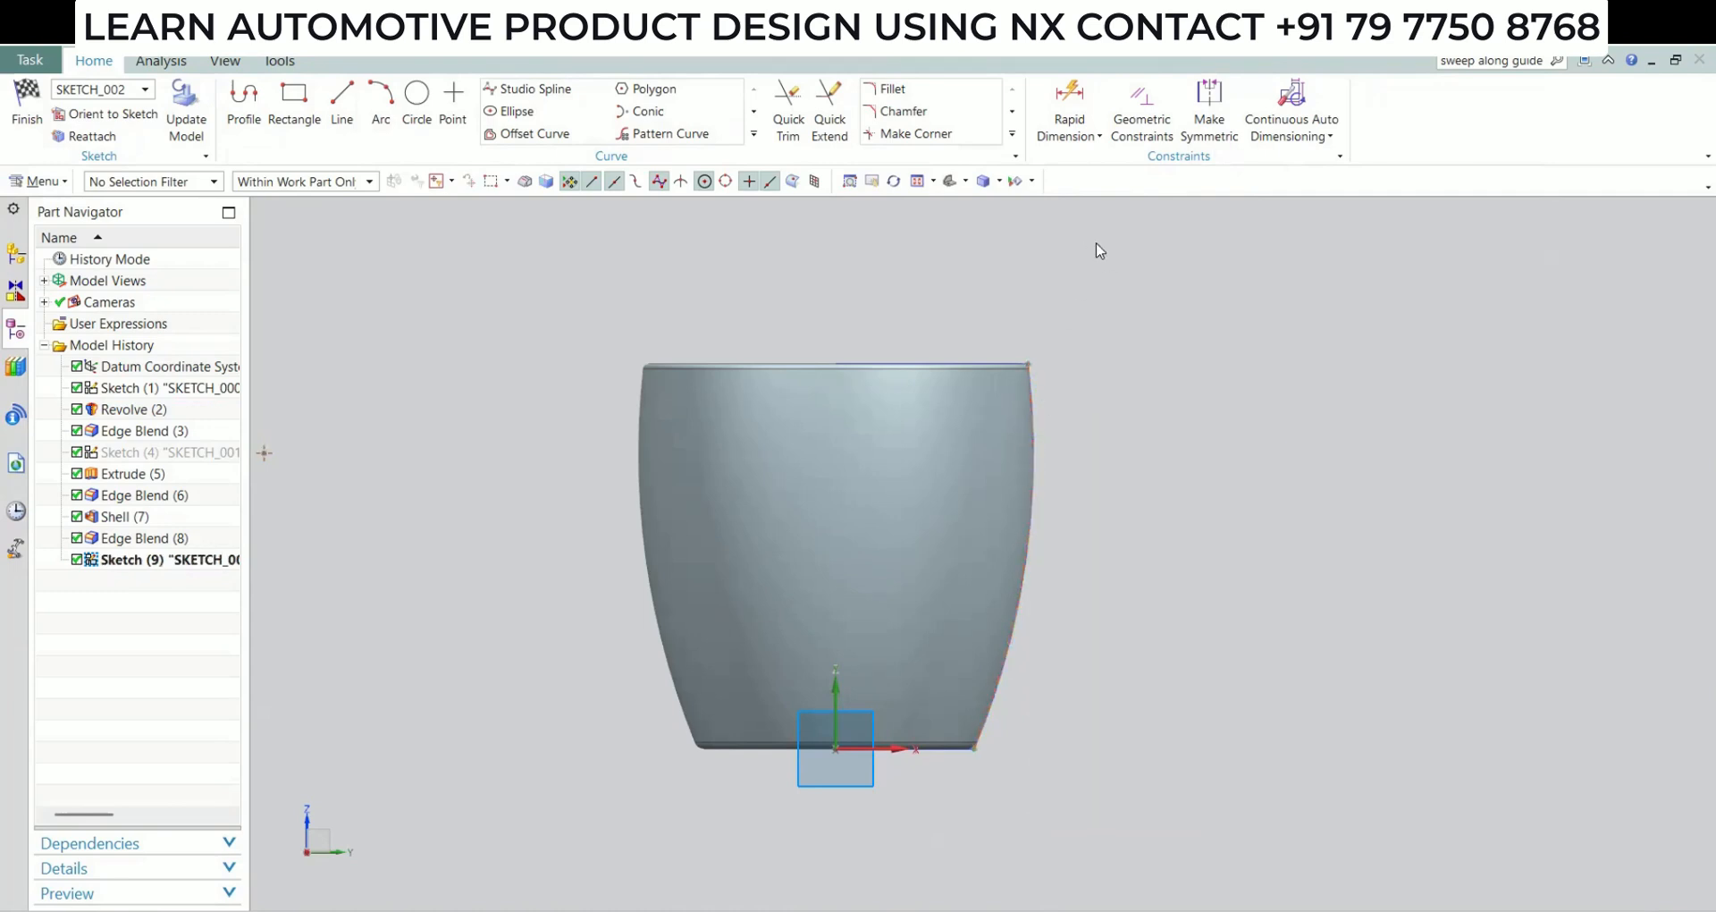
# Sketch an arc of about 21 mm radius bulging upward, starting on the projected side curve below the rim and ending outside the cup
pyautogui.press('a')
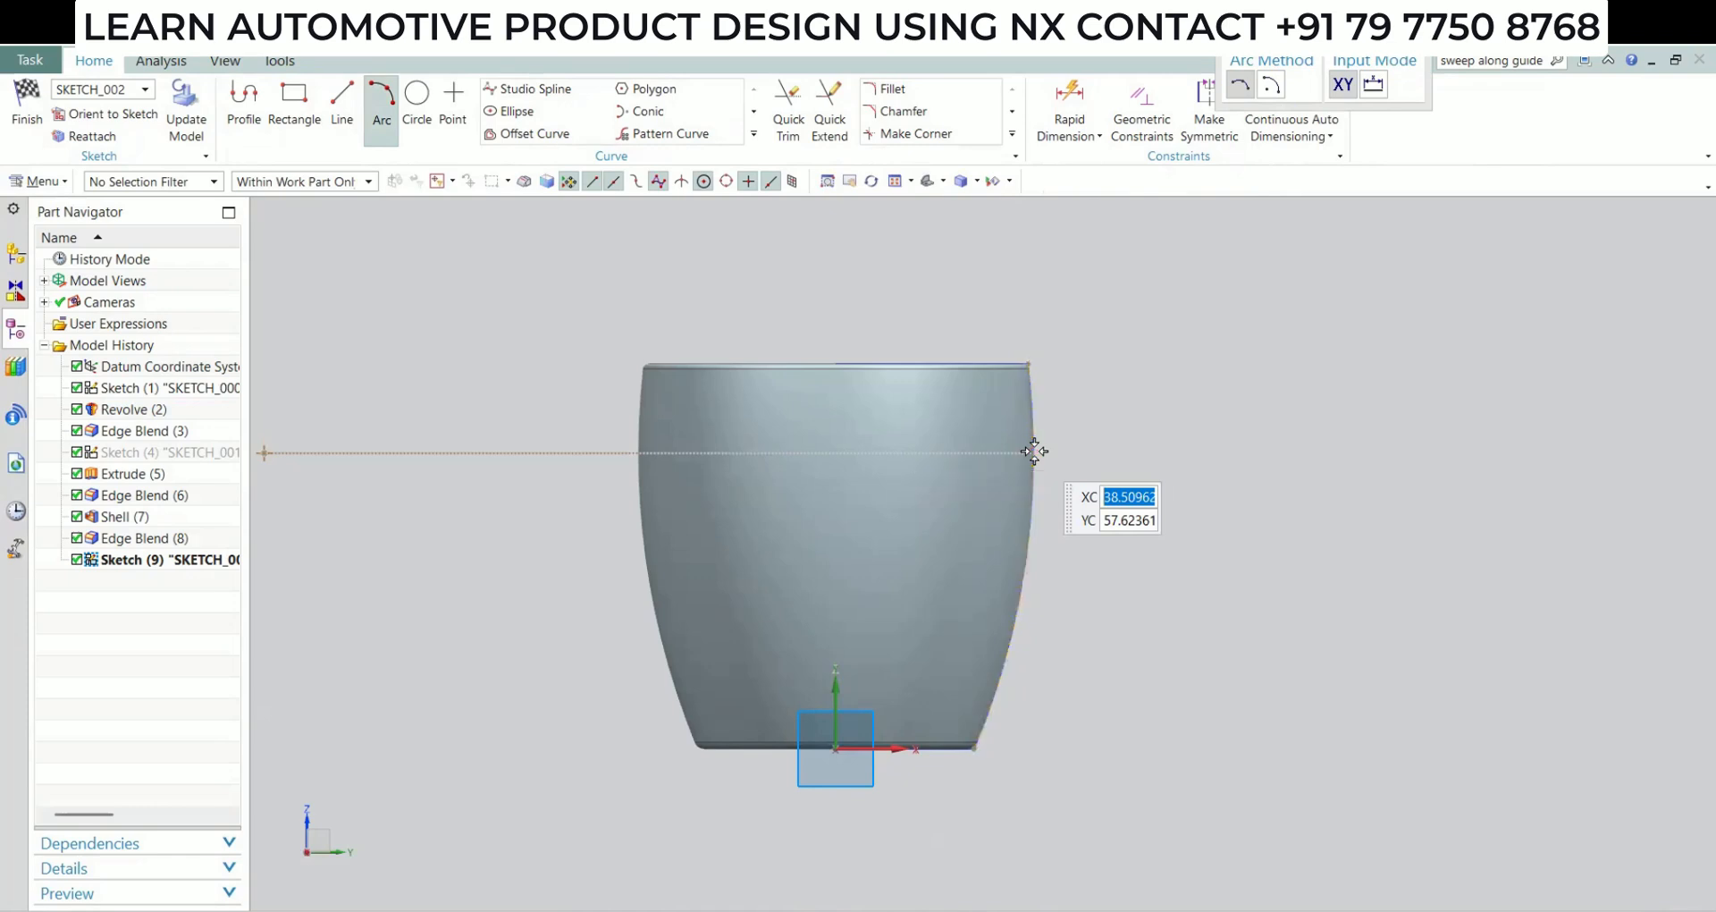
pyautogui.click(1034, 452)
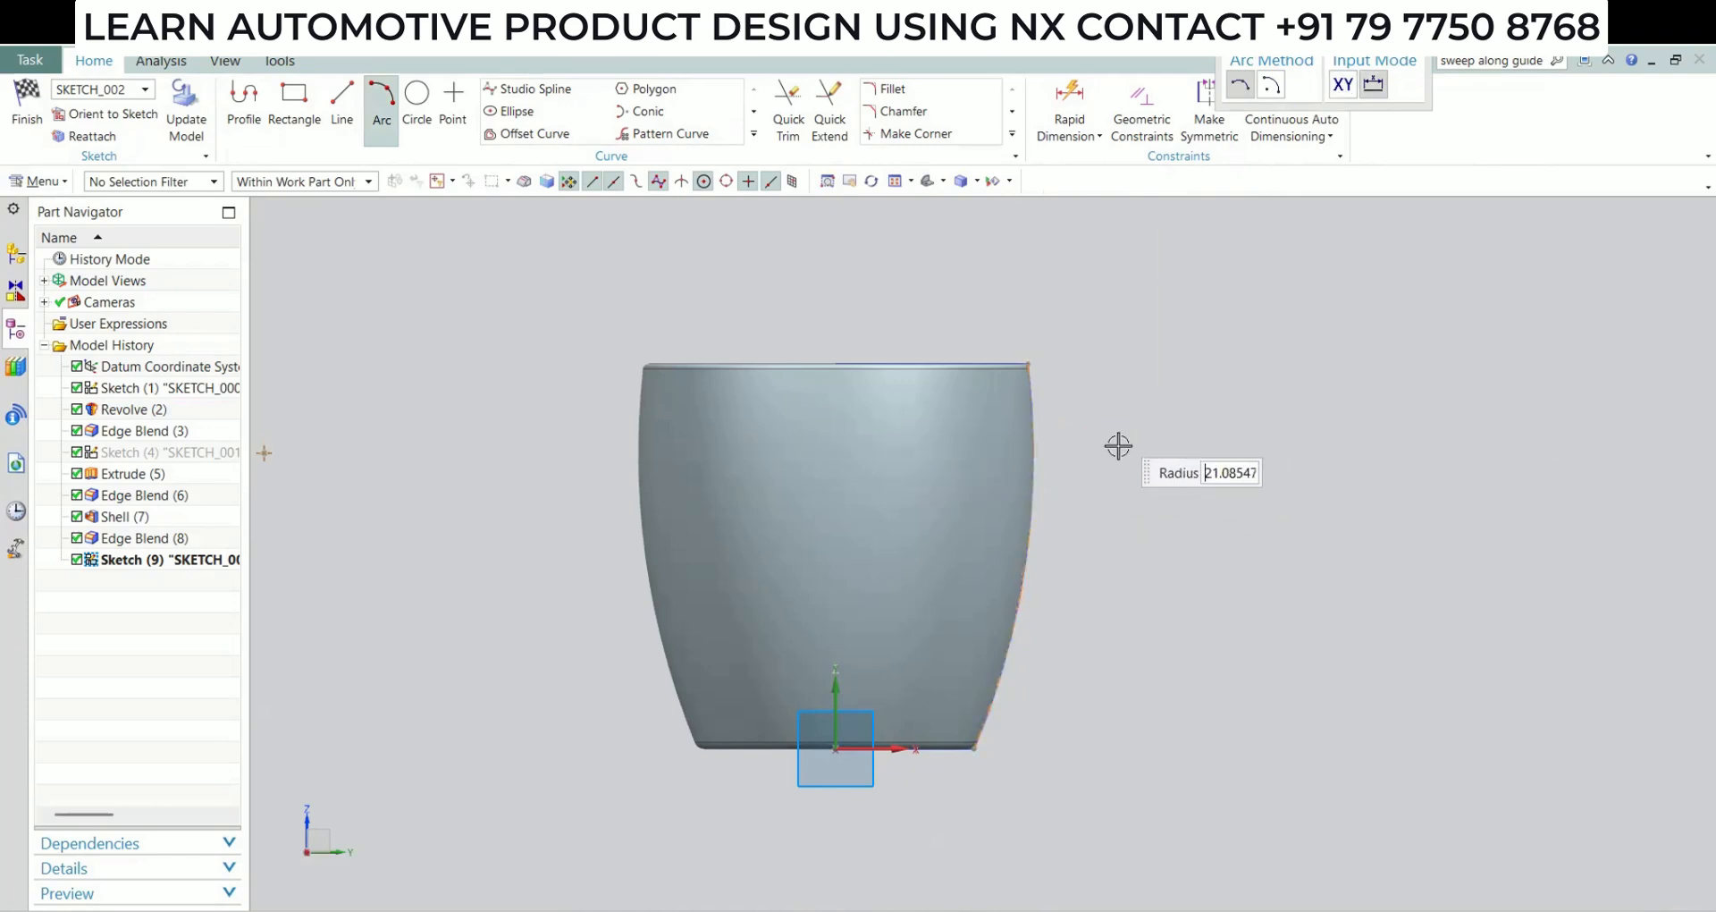
pyautogui.click(1118, 445)
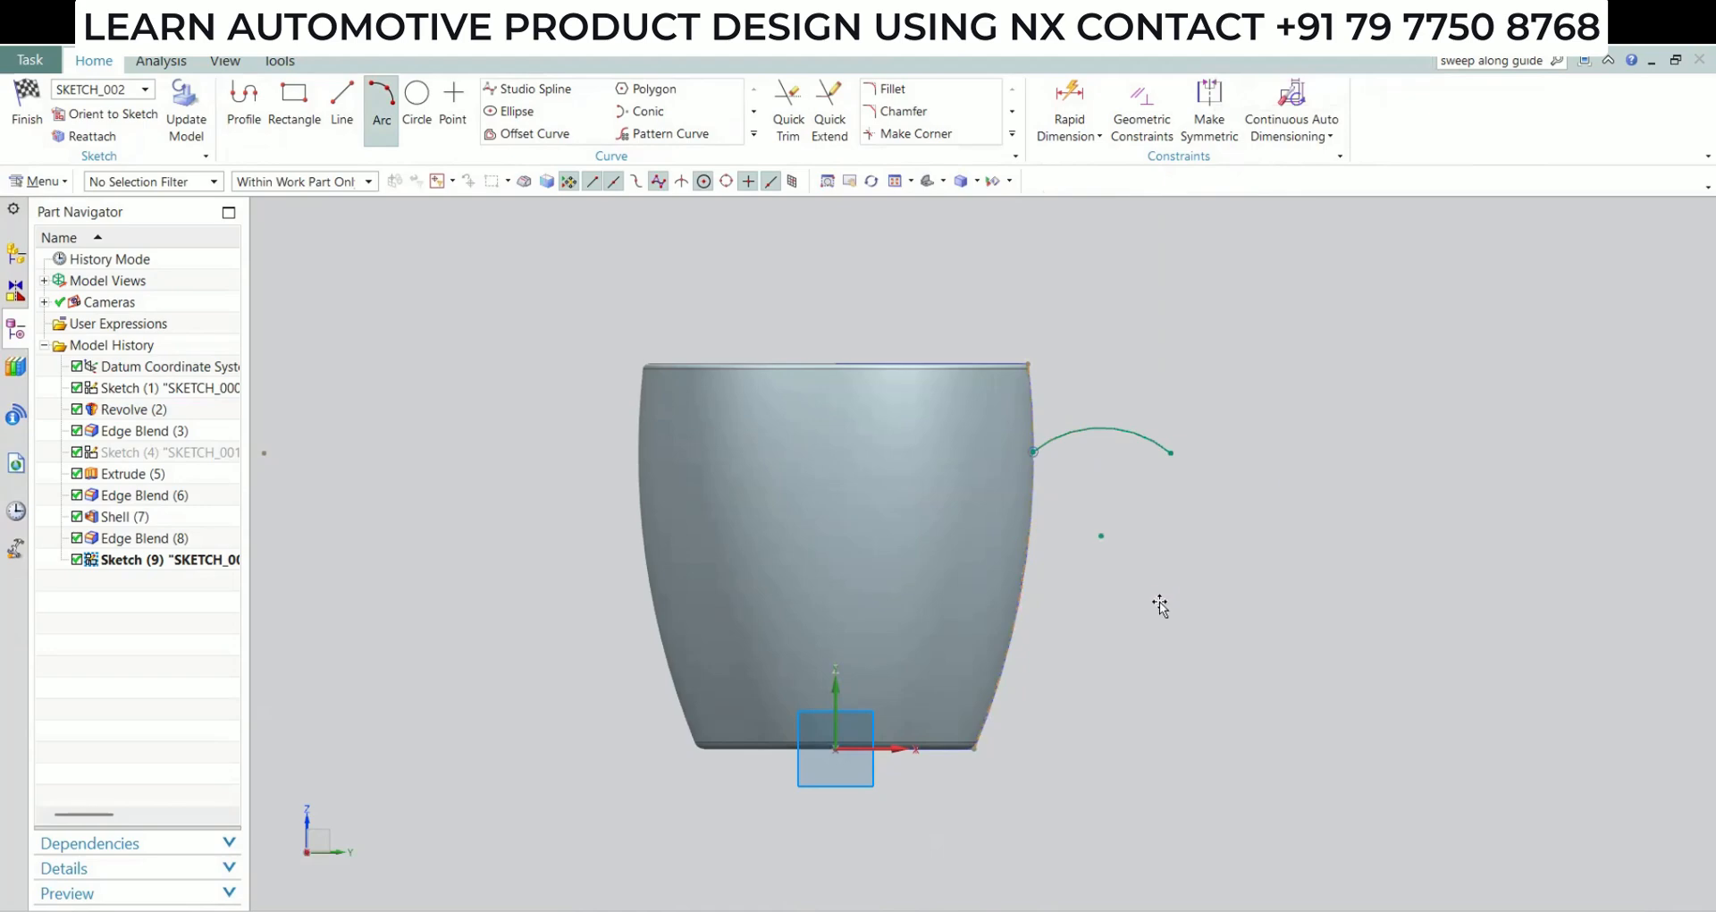
pyautogui.press('Escape')
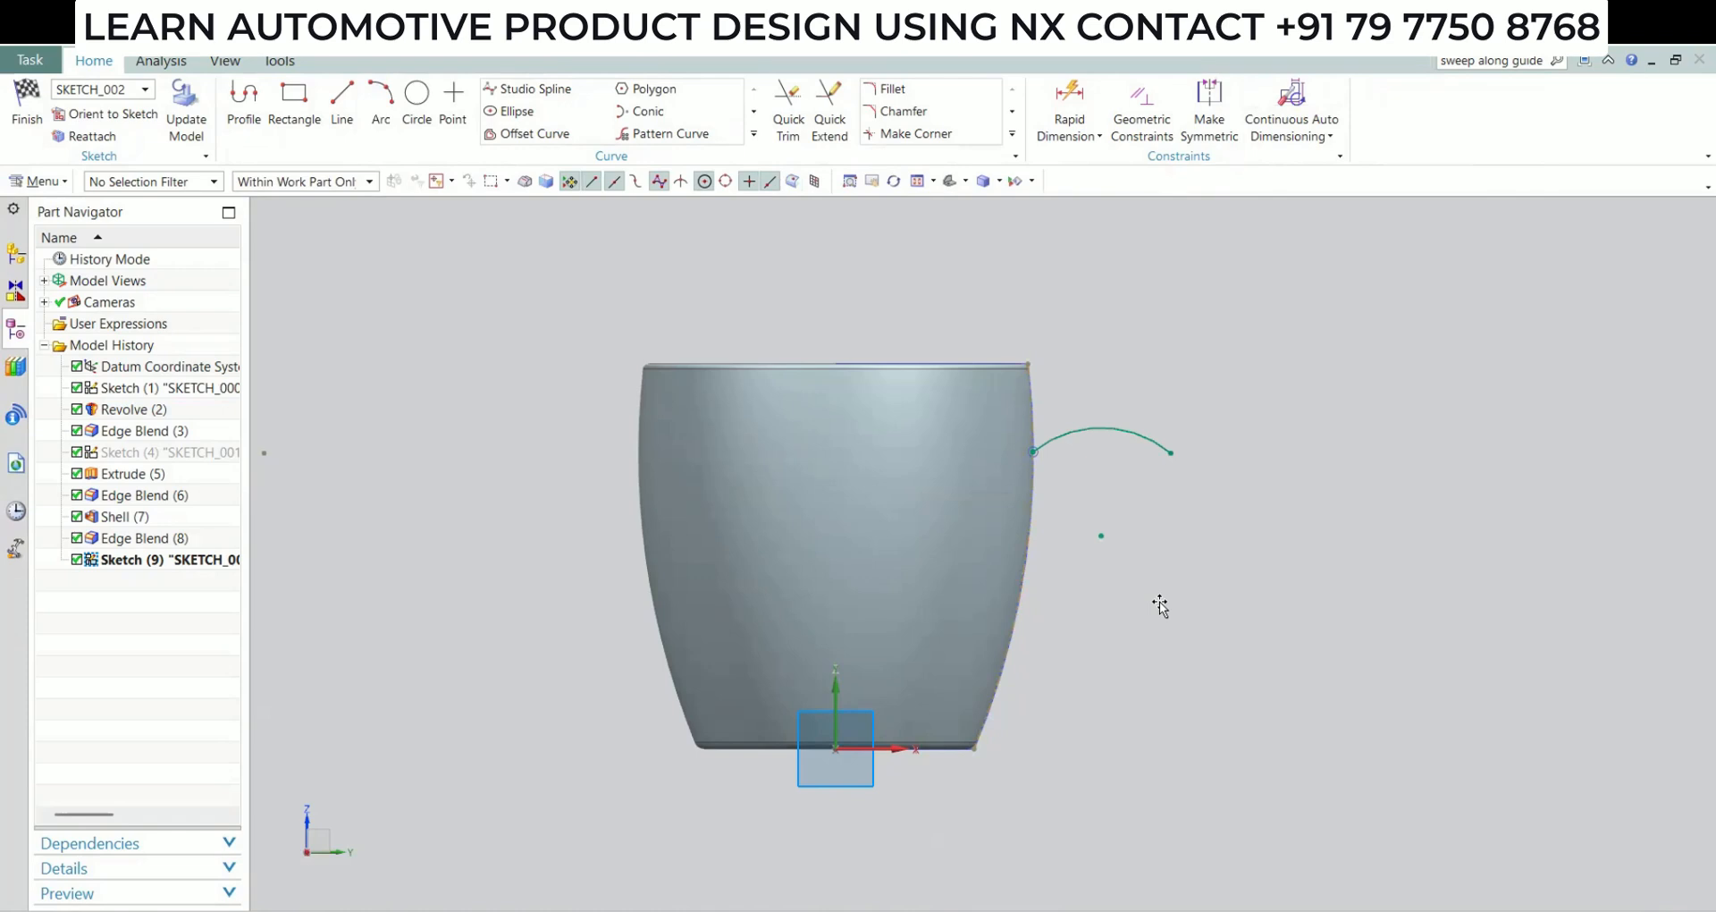
# Dimension the arc's centre point 23 mm vertically below the upper end of the cup's side profile
pyautogui.press('d')
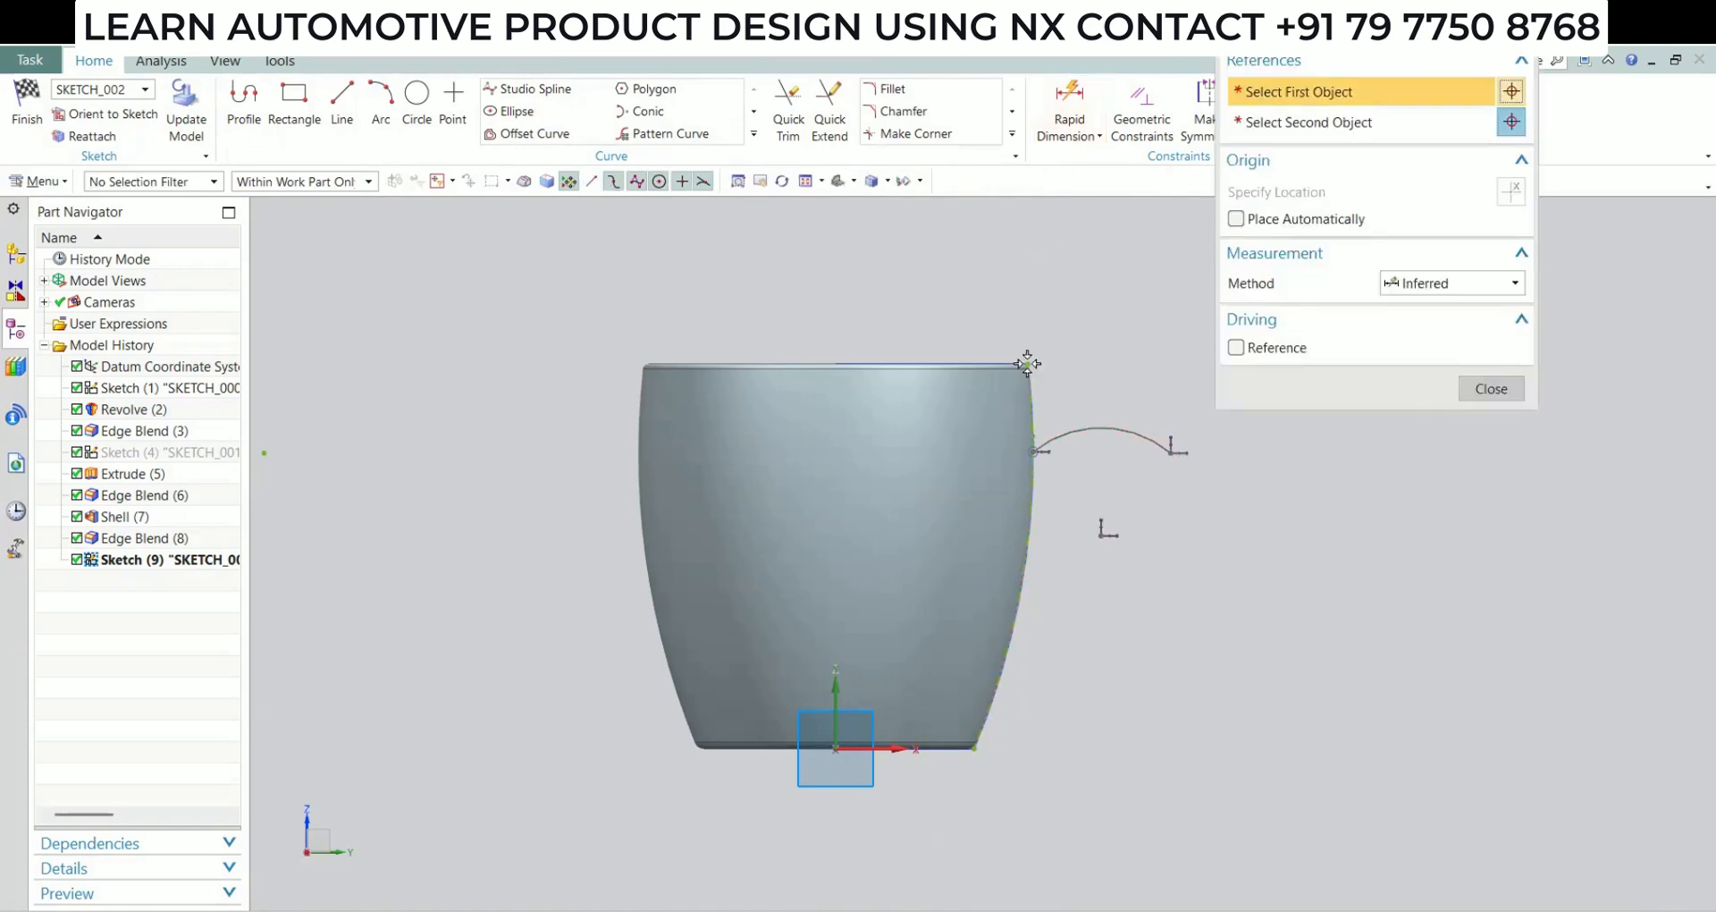
pyautogui.click(1094, 460)
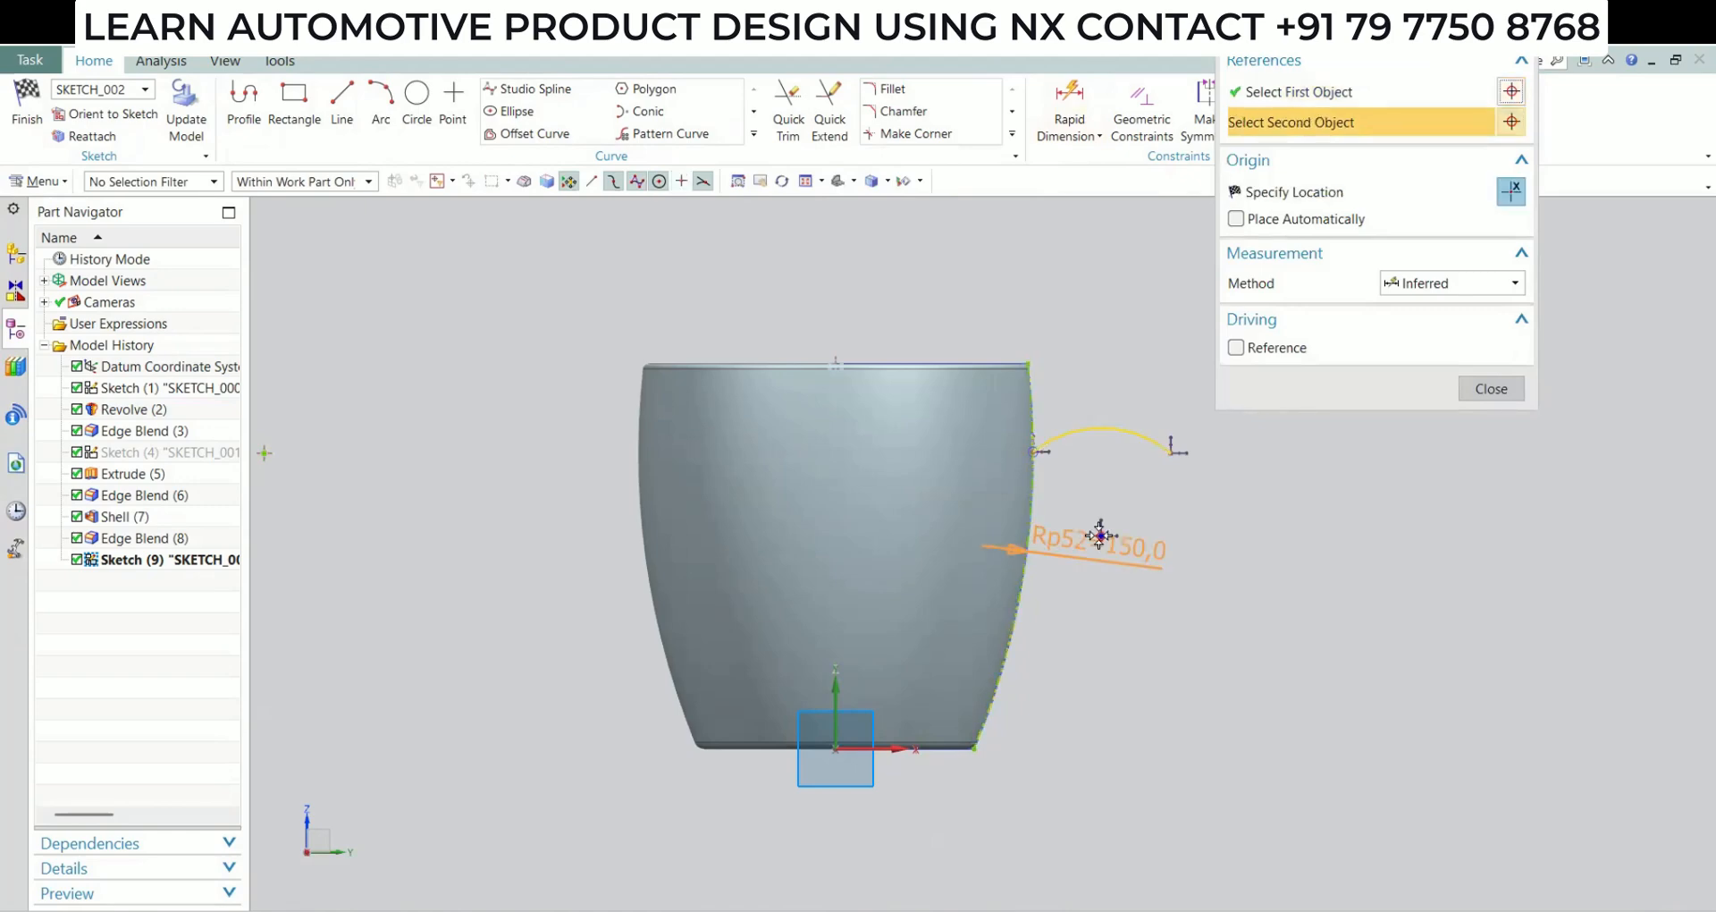
pyautogui.click(1336, 561)
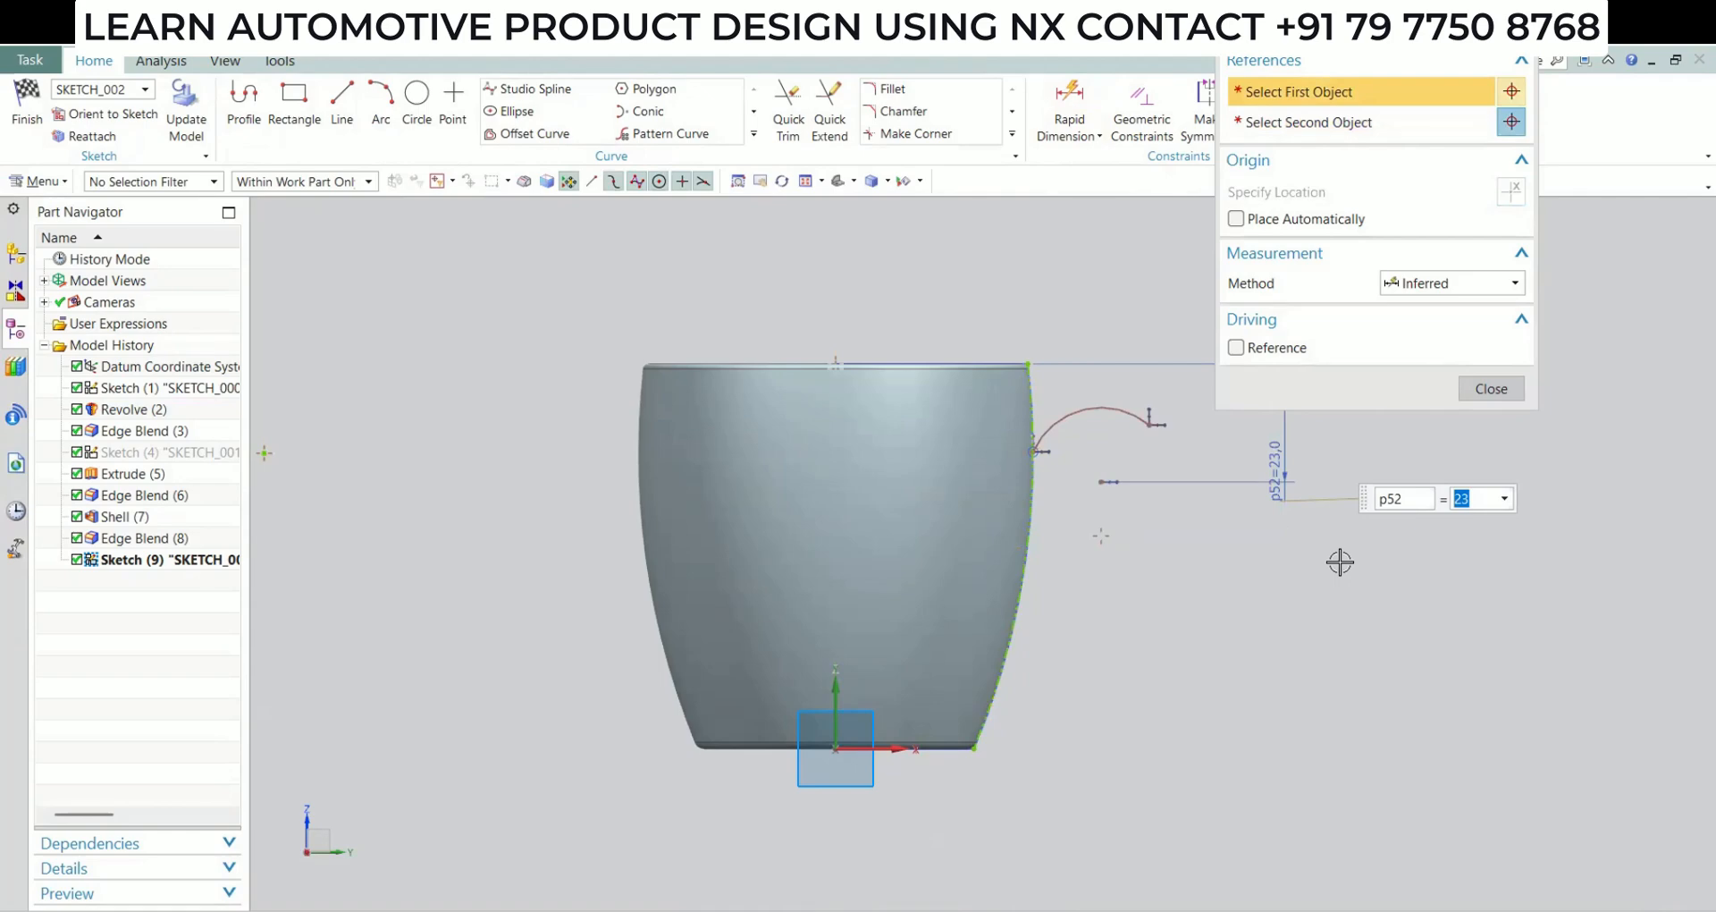
pyautogui.press('alt')
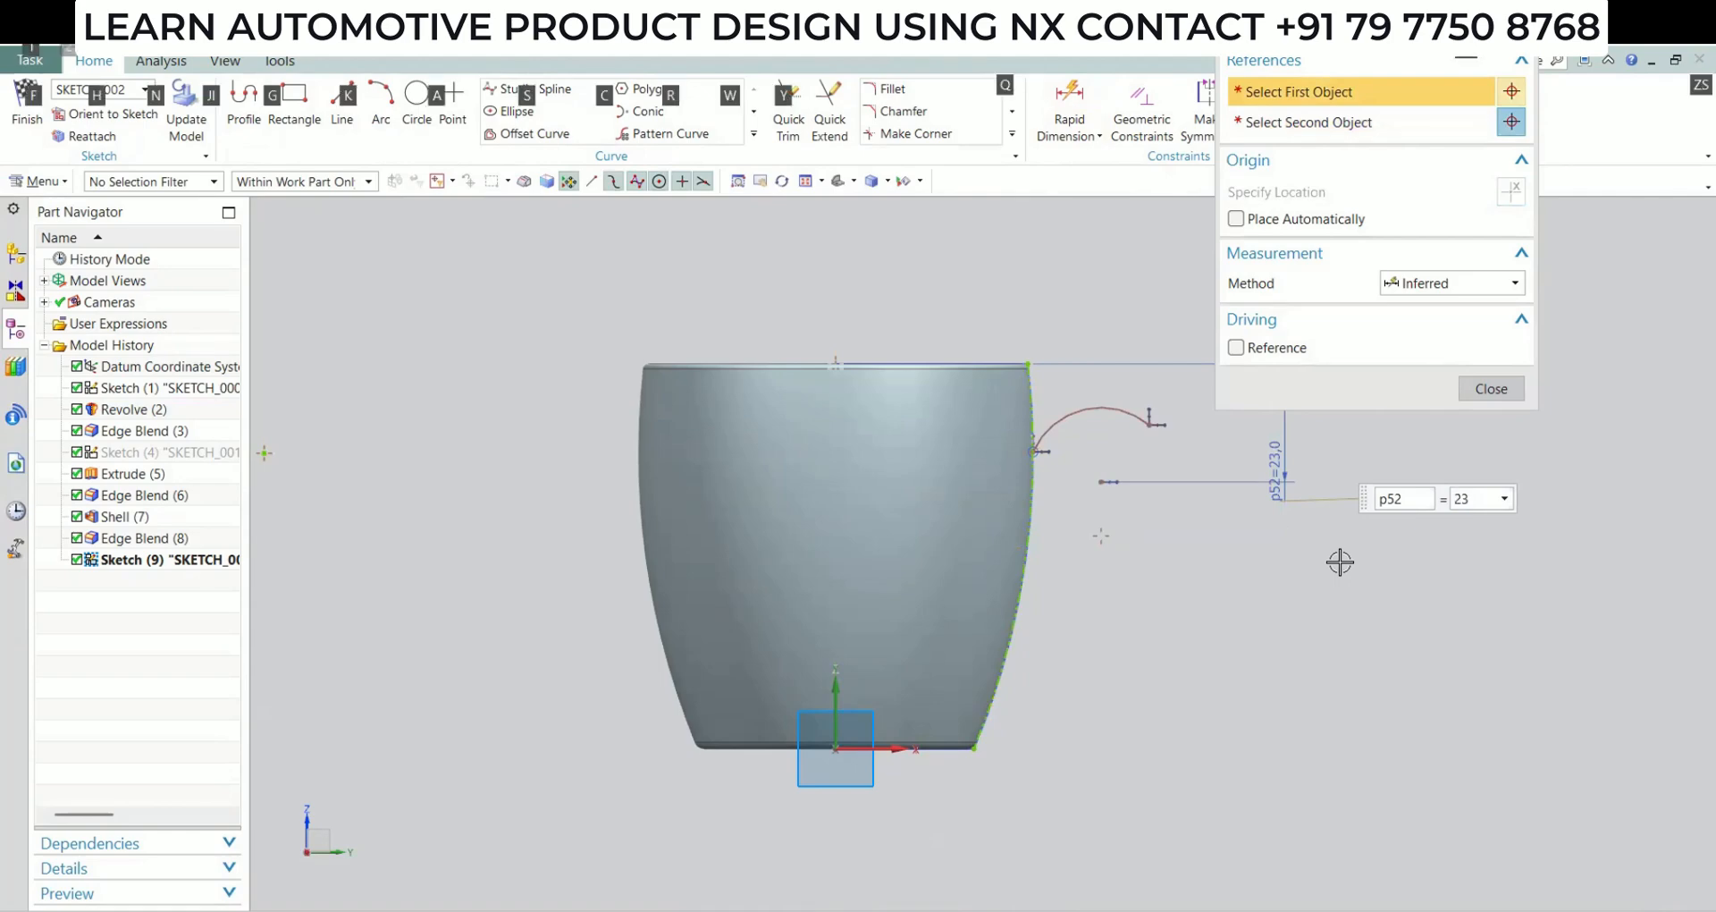
# Dimension the horizontal distance from the sketch origin to the arc's centre as 48 mm
pyautogui.click(1101, 482)
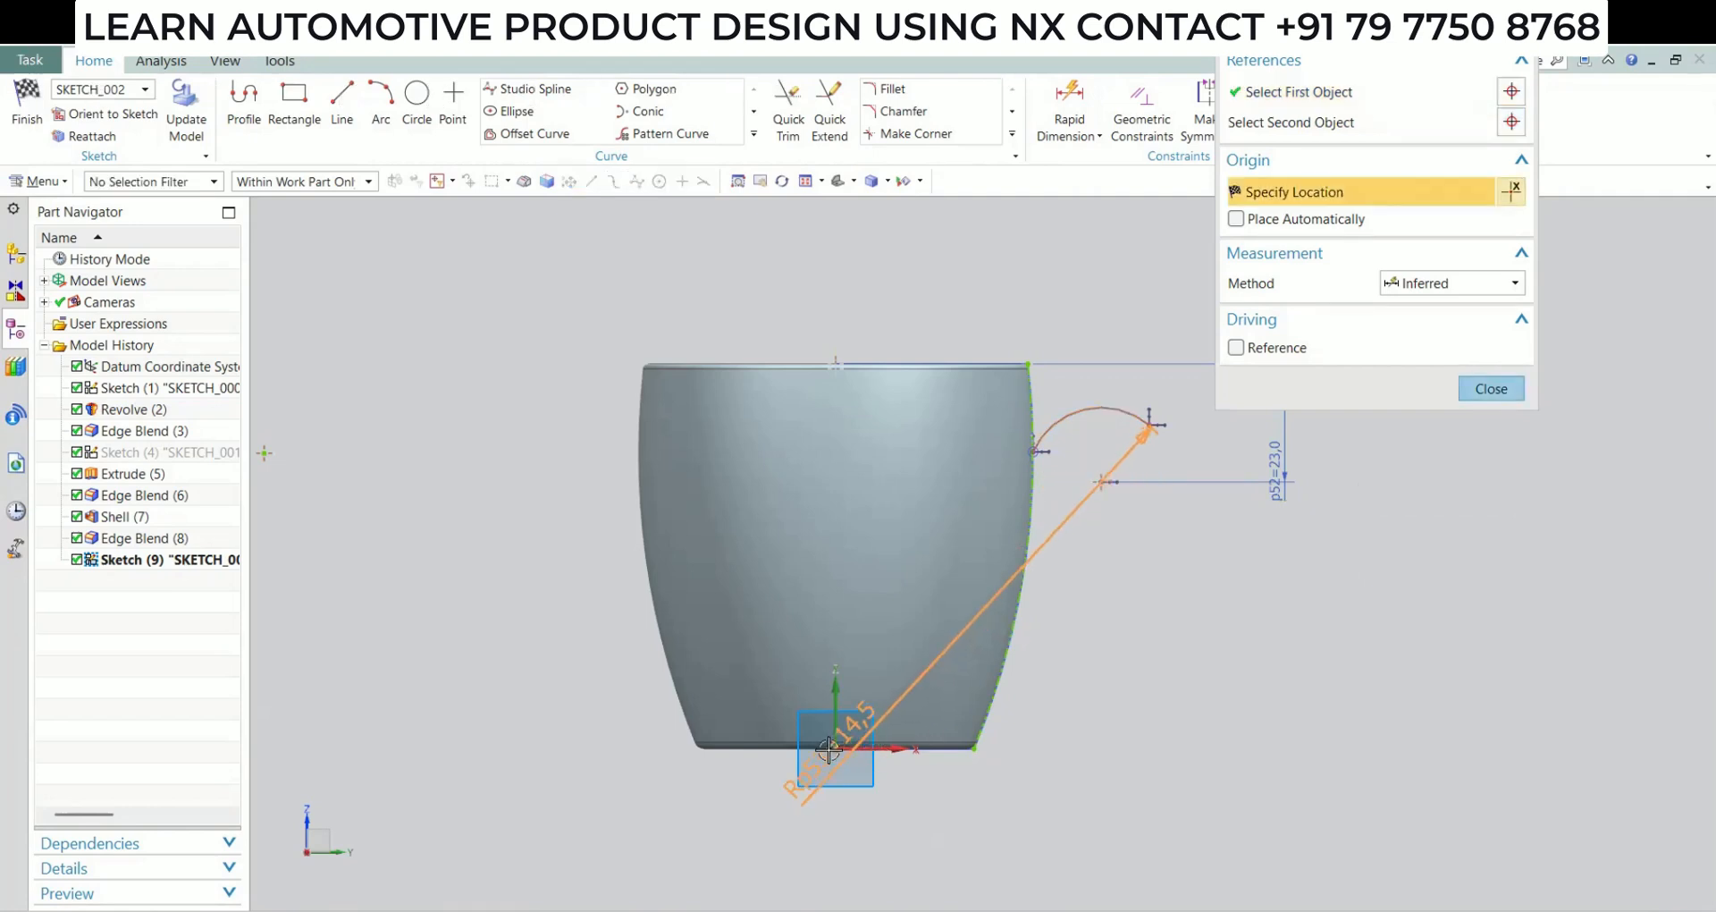
pyautogui.click(836, 749)
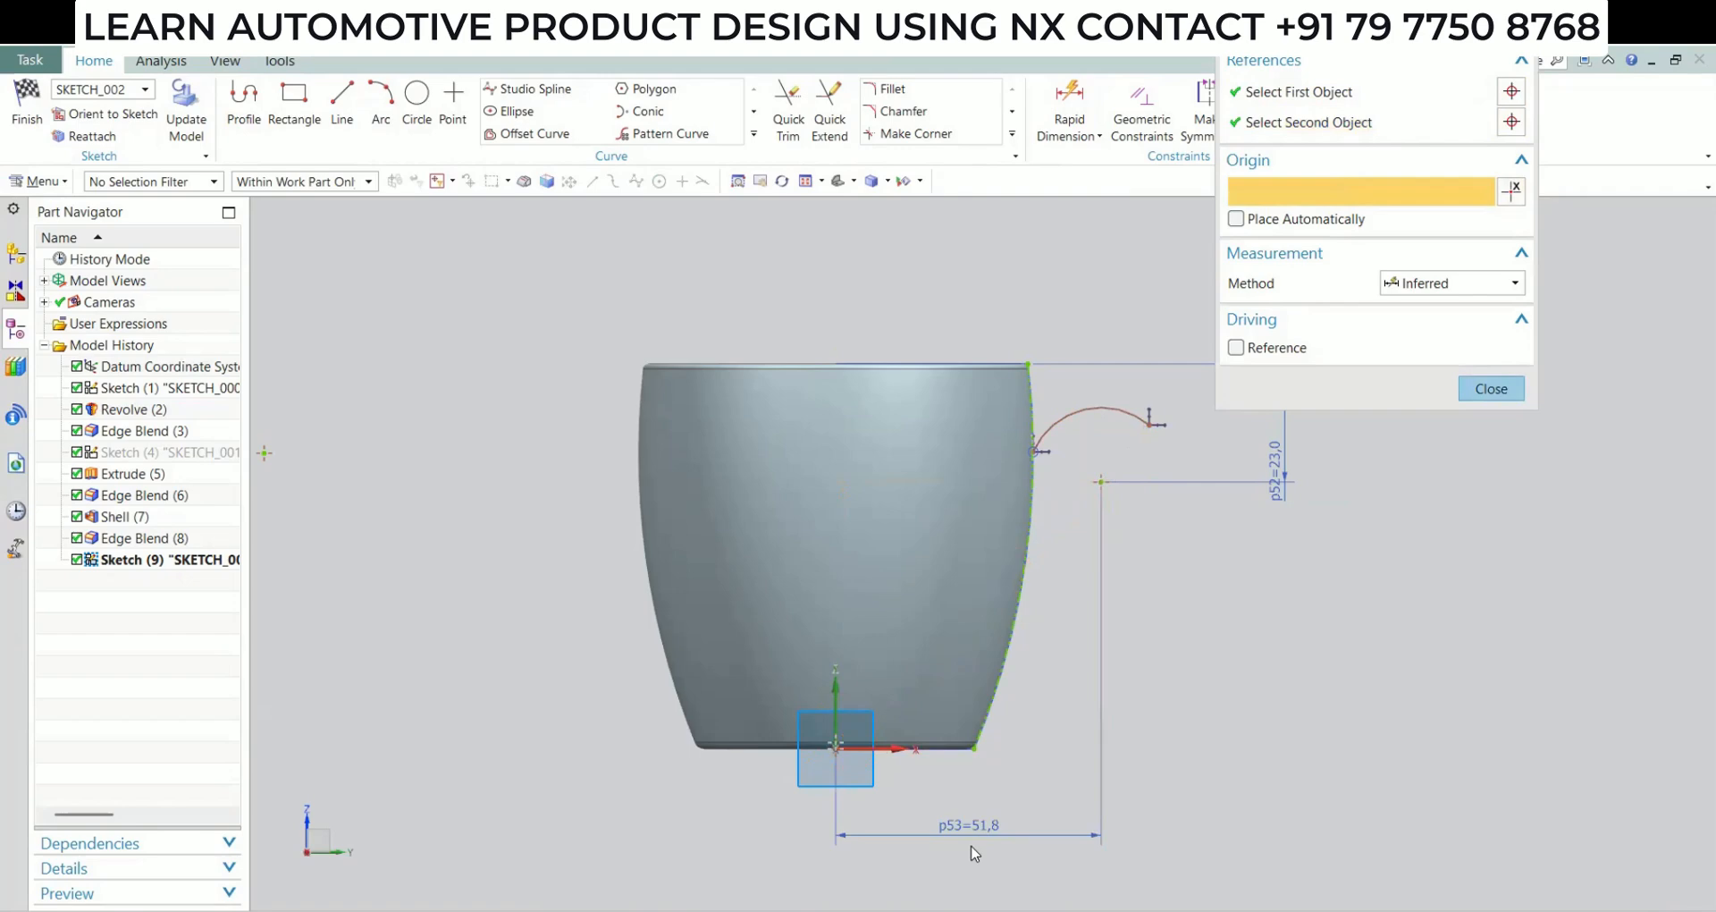
pyautogui.click(975, 854)
pyautogui.write('48')
pyautogui.press('Return')
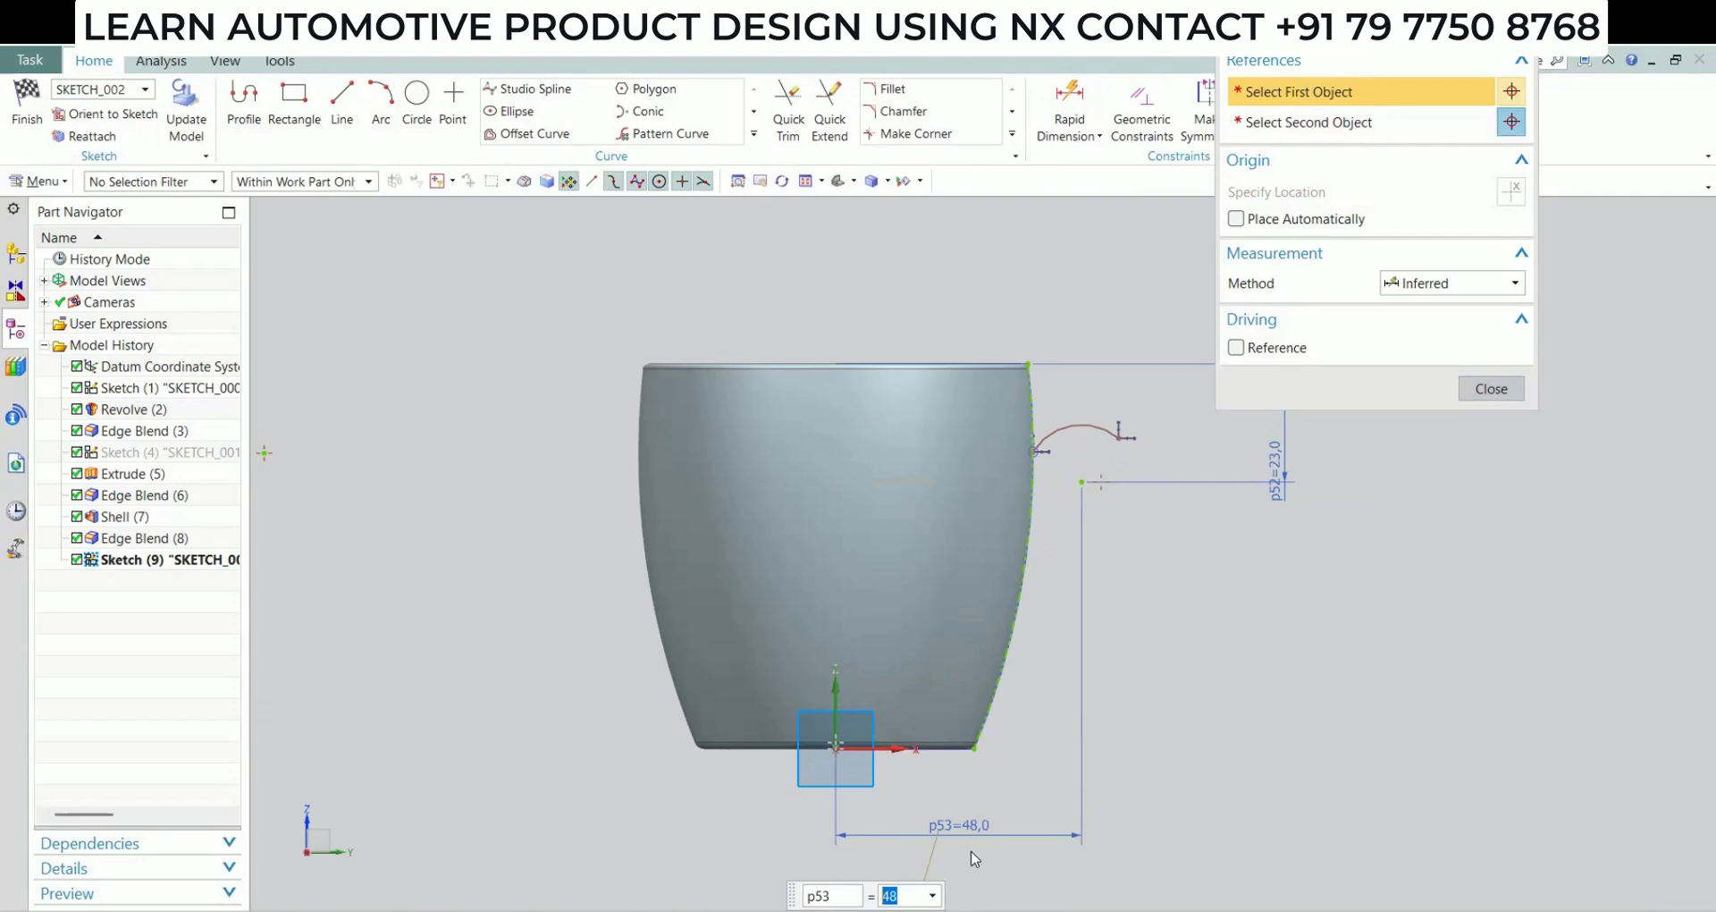
# Add a radial dimension to the arc and set its radius to 14 mm
pyautogui.click(1081, 425)
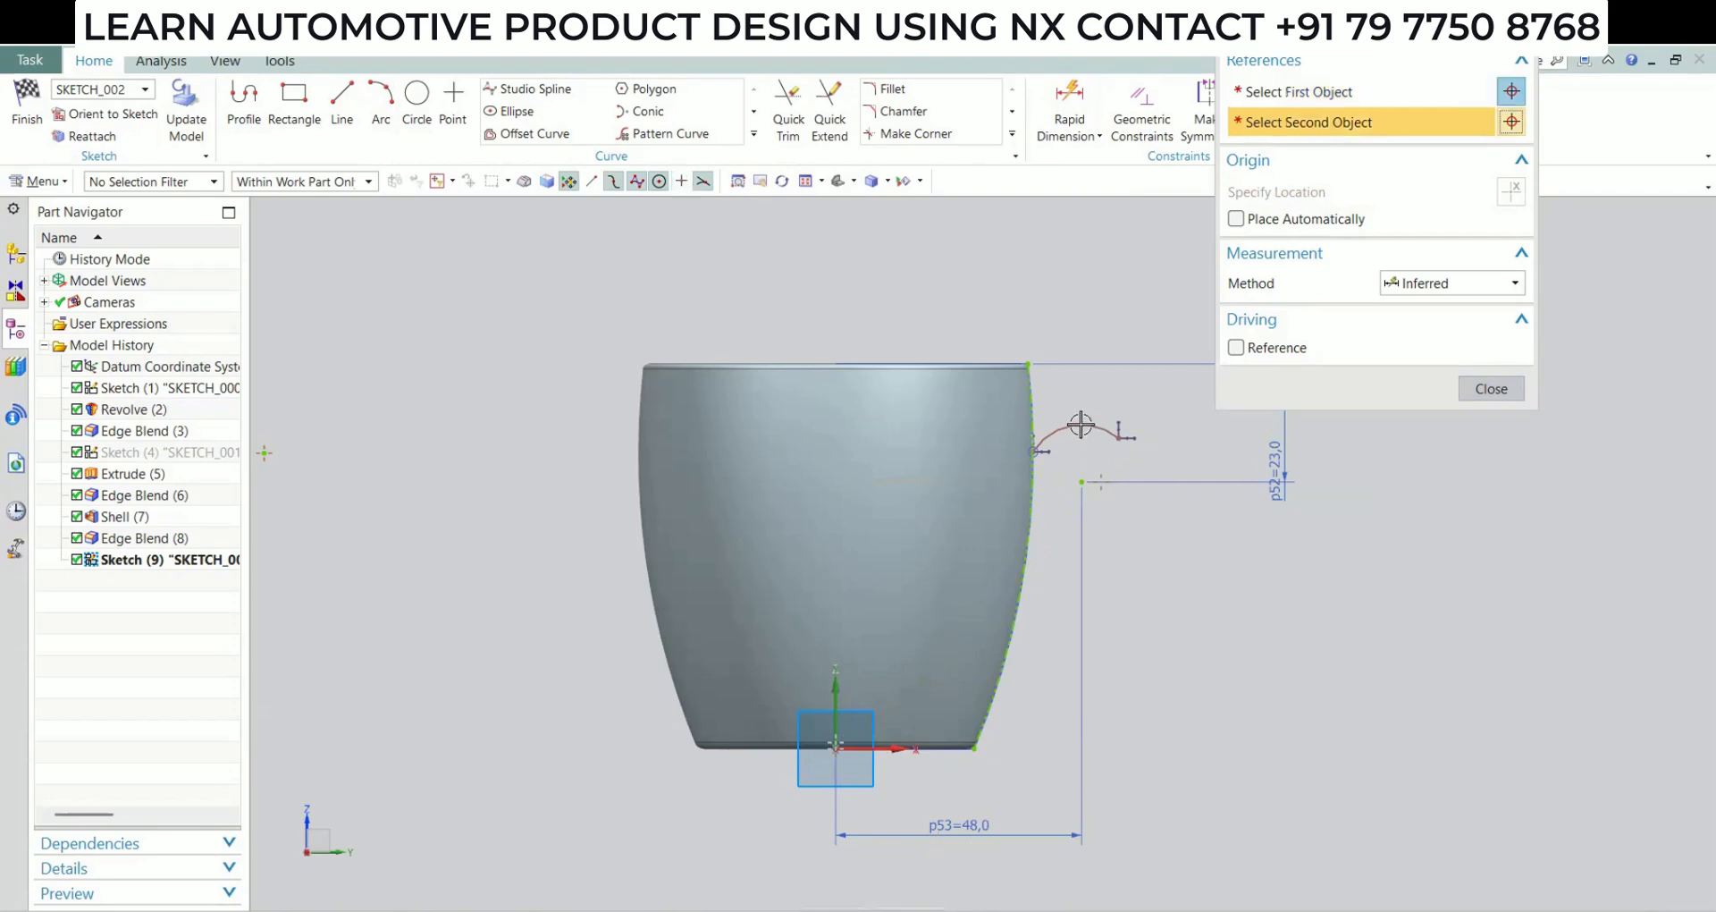
pyautogui.click(1469, 388)
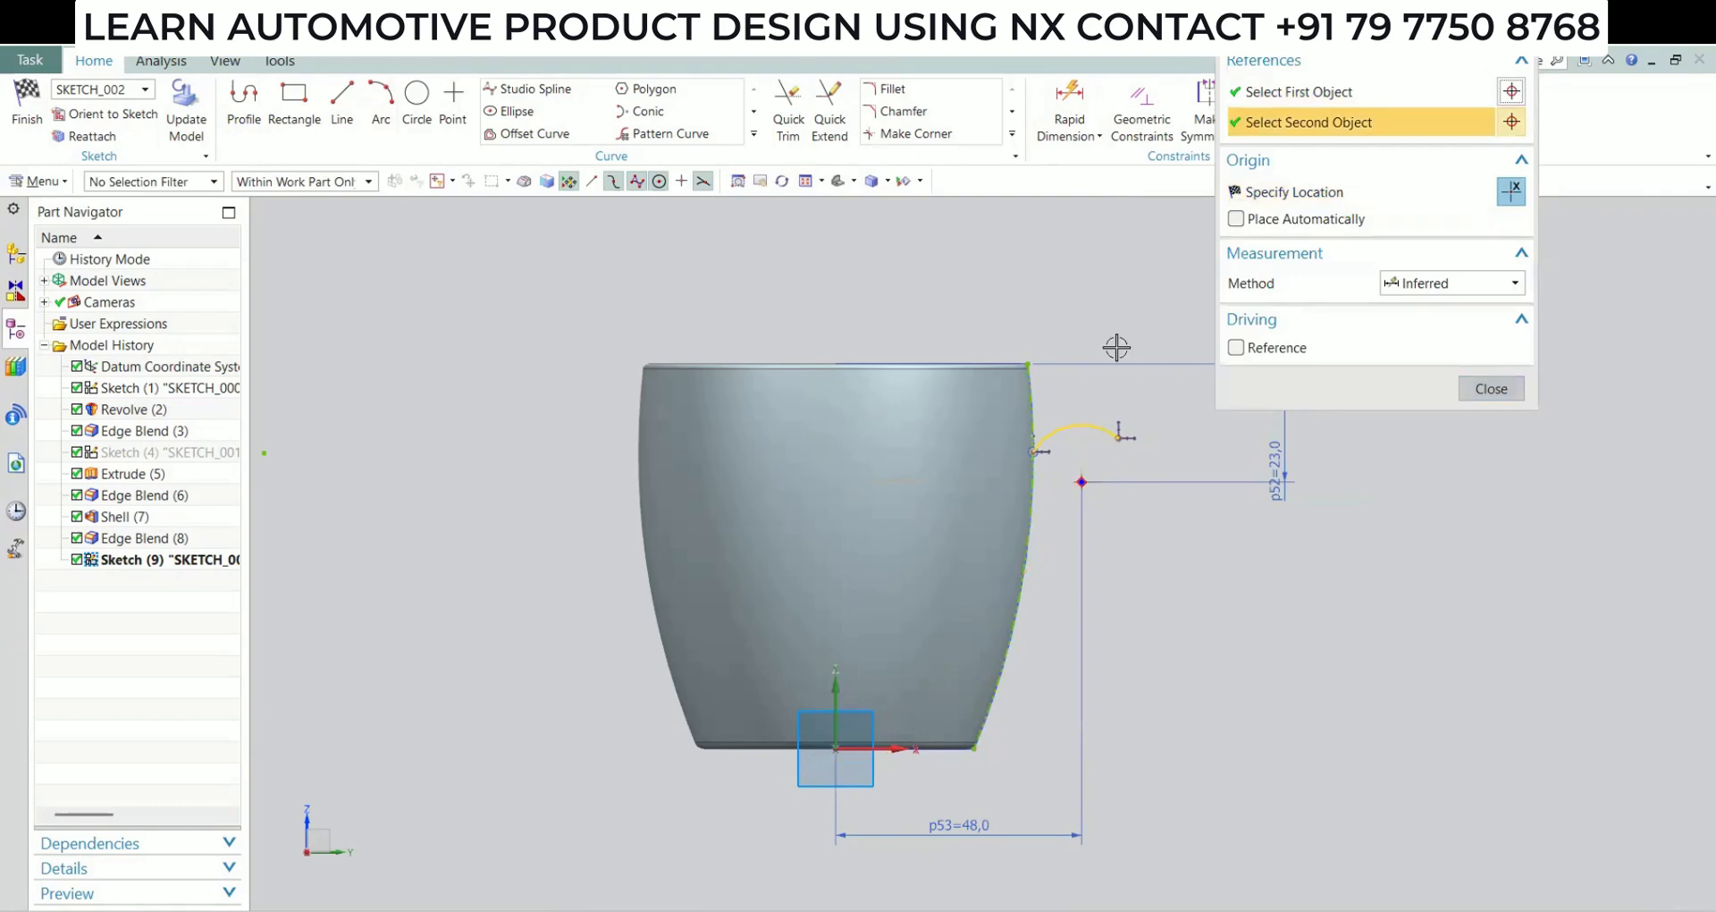
pyautogui.click(1116, 346)
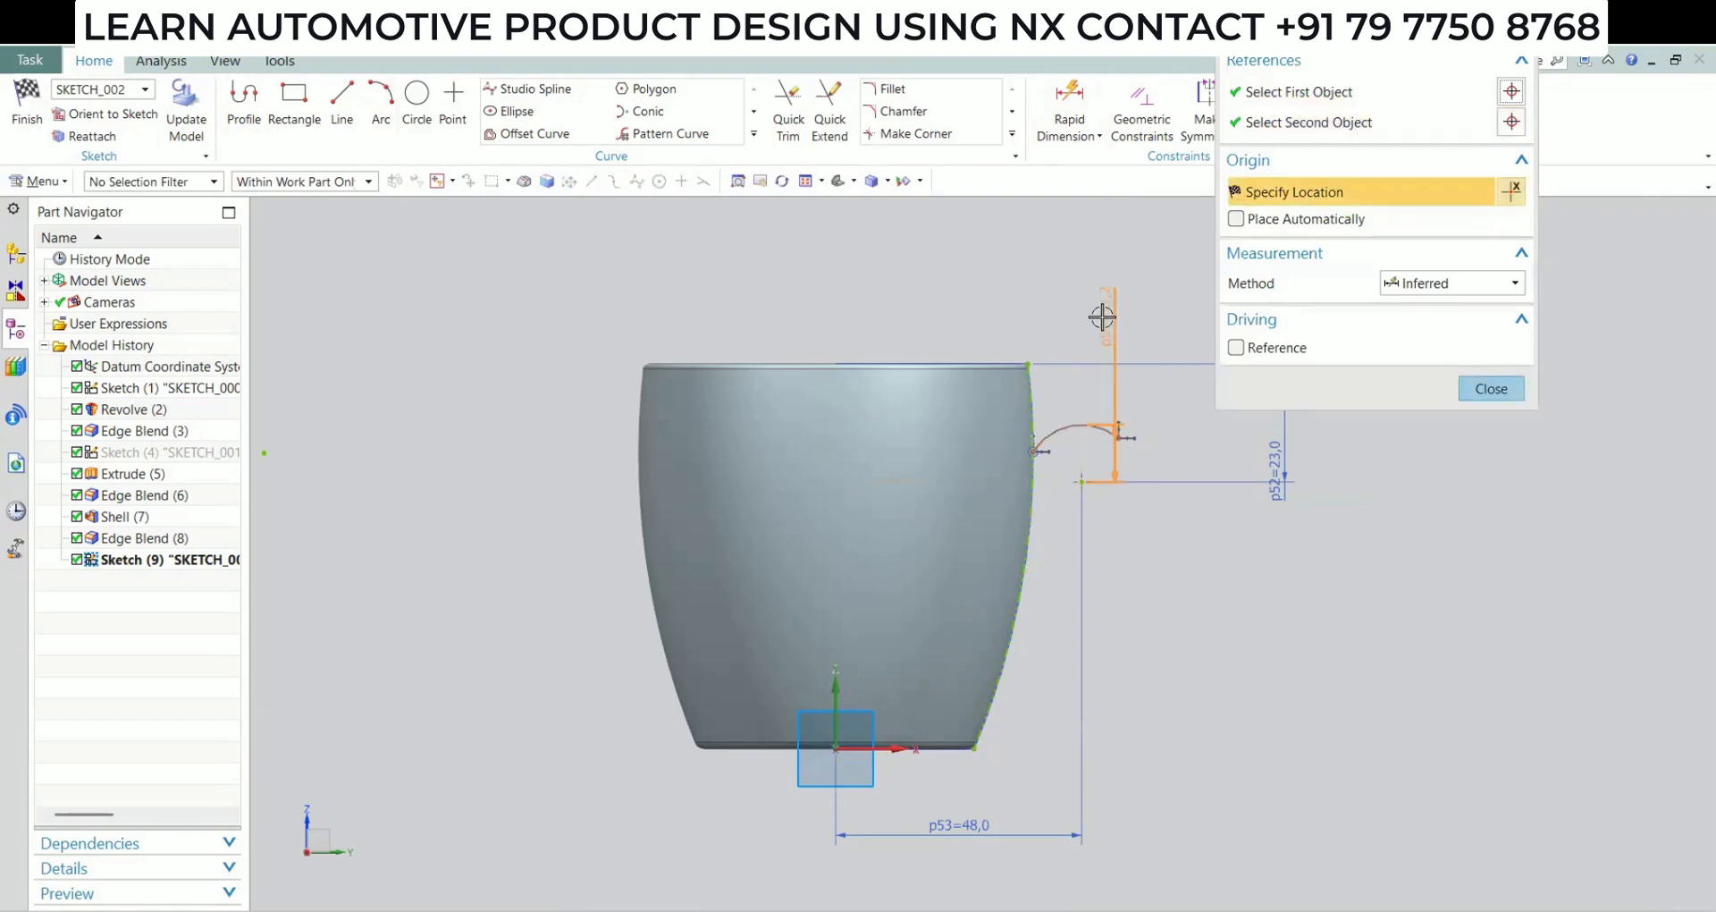
pyautogui.click(1096, 138)
pyautogui.click(1097, 196)
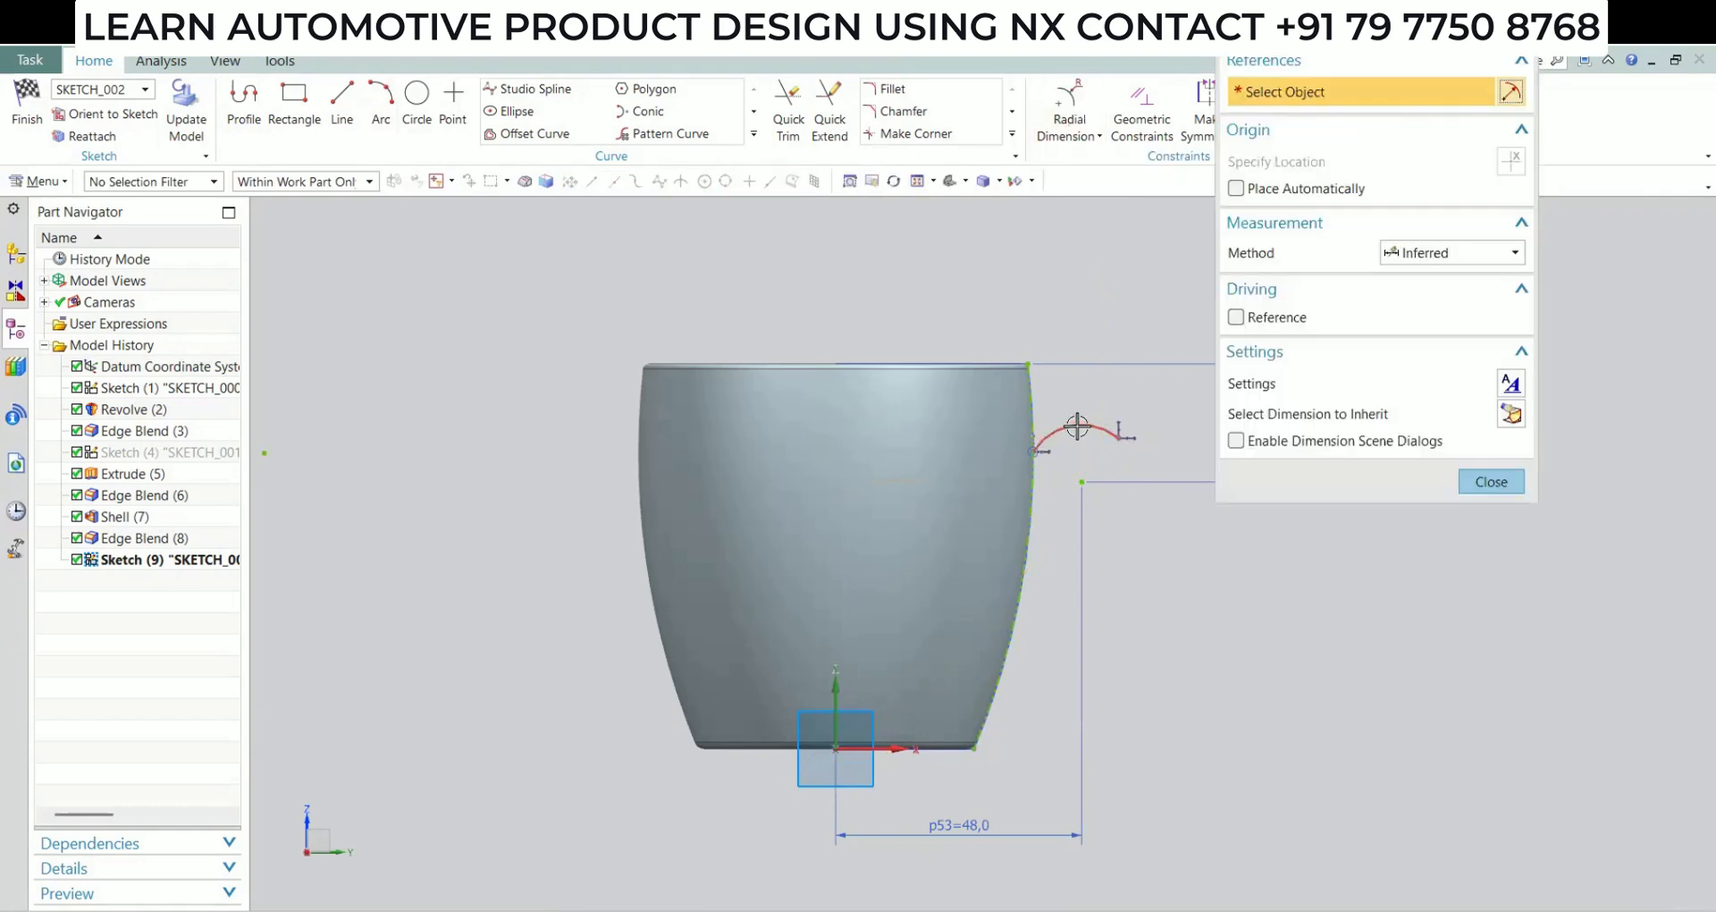
pyautogui.click(1077, 426)
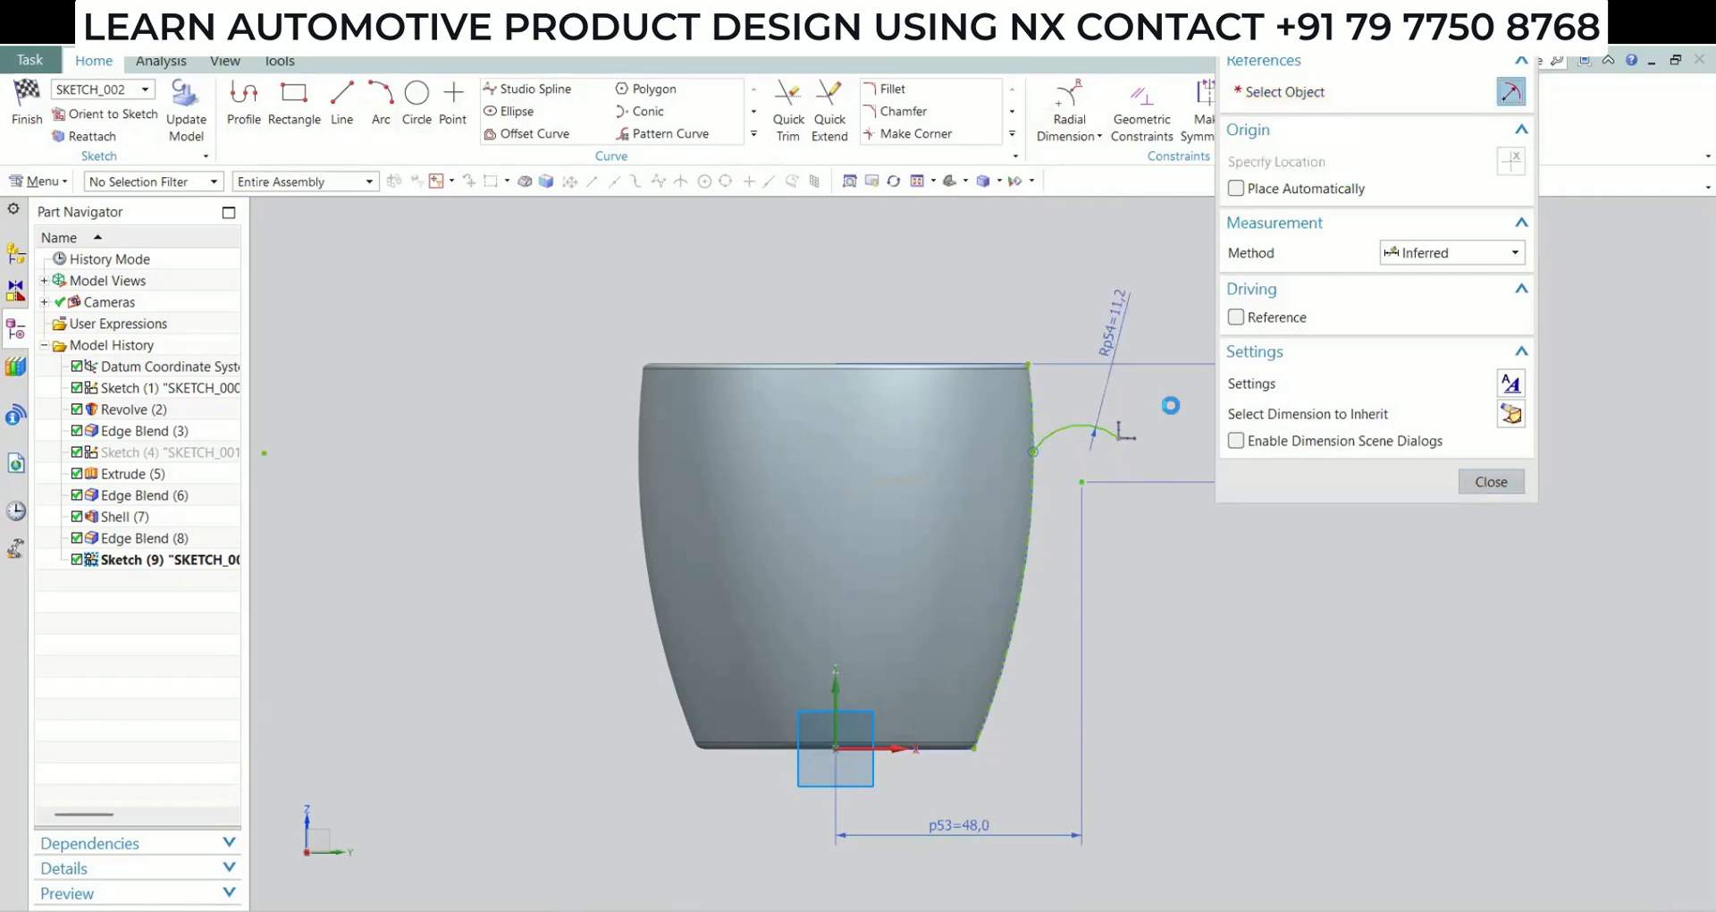
pyautogui.write('14')
pyautogui.press('Return')
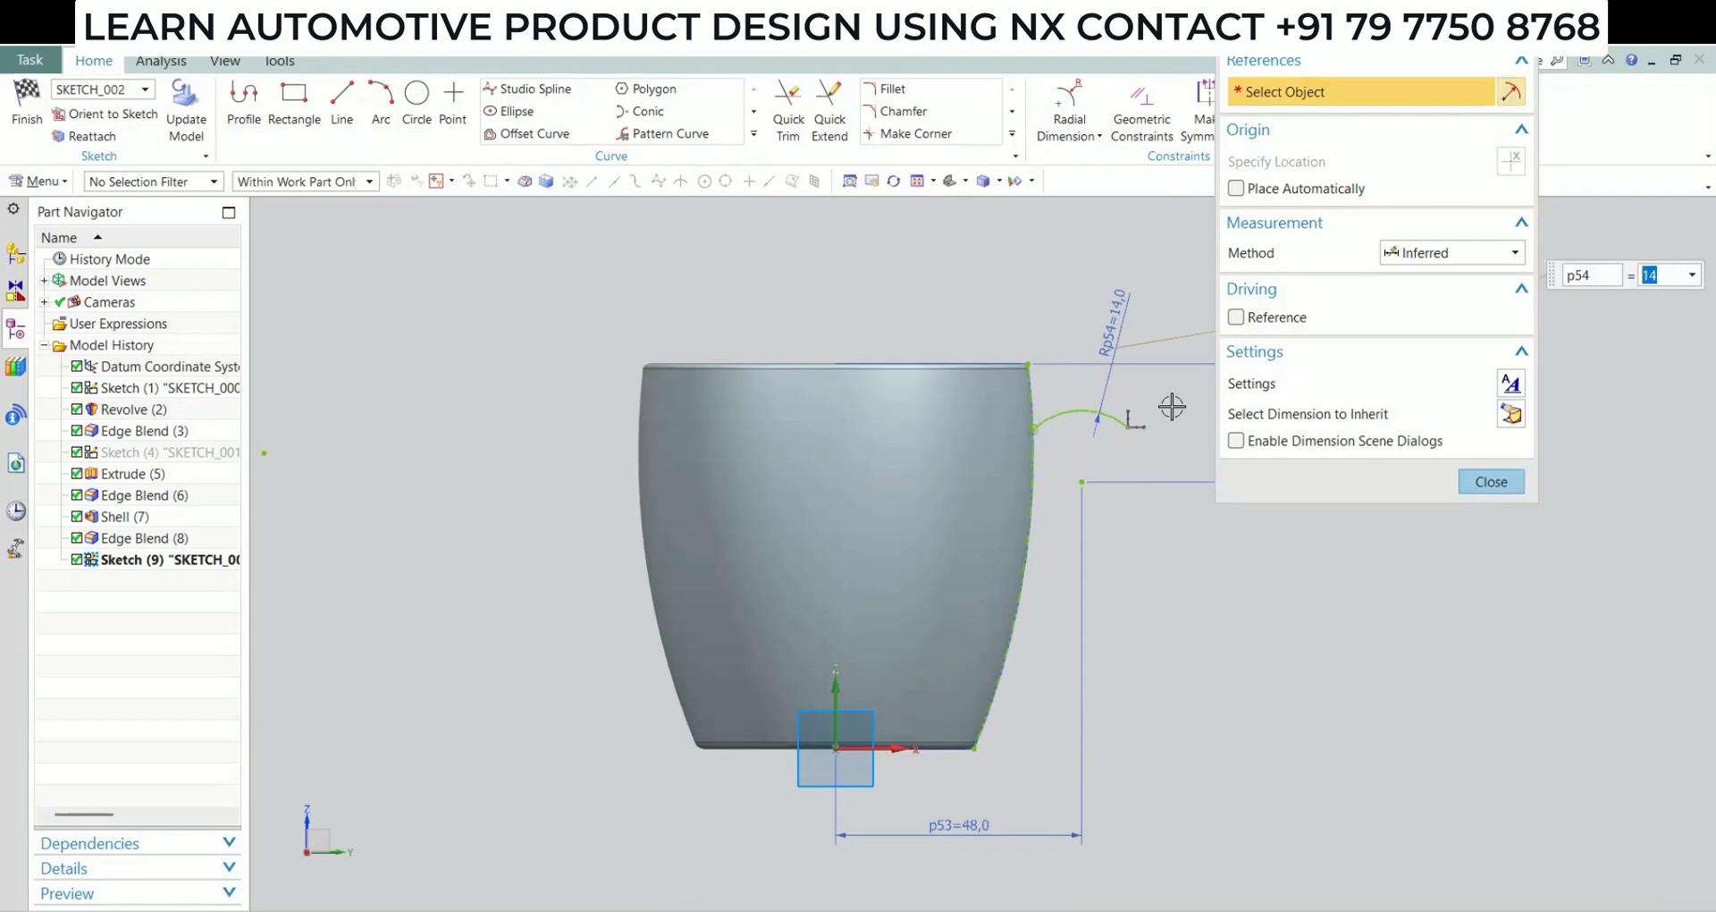
pyautogui.click(1489, 481)
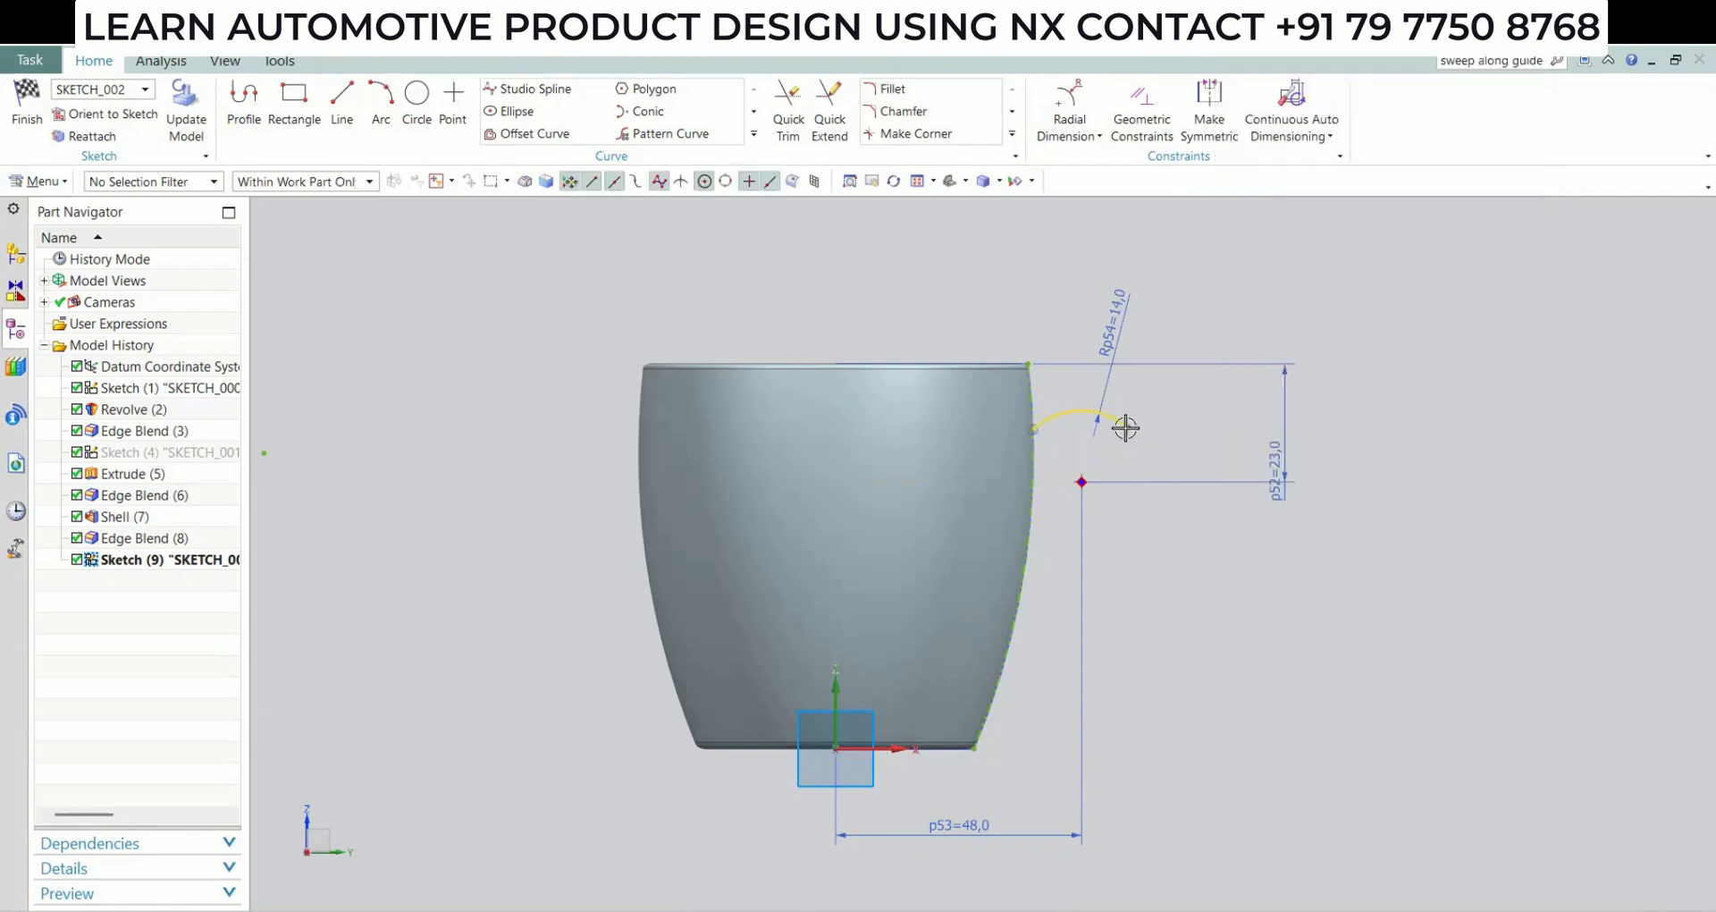
# Extend the arc's free end downward and draw a second arc tangent to it, ending on the lower part of the projected side curve
pyautogui.moveTo(1126, 428); pyautogui.dragTo(1152, 466)
pyautogui.click(382, 103)
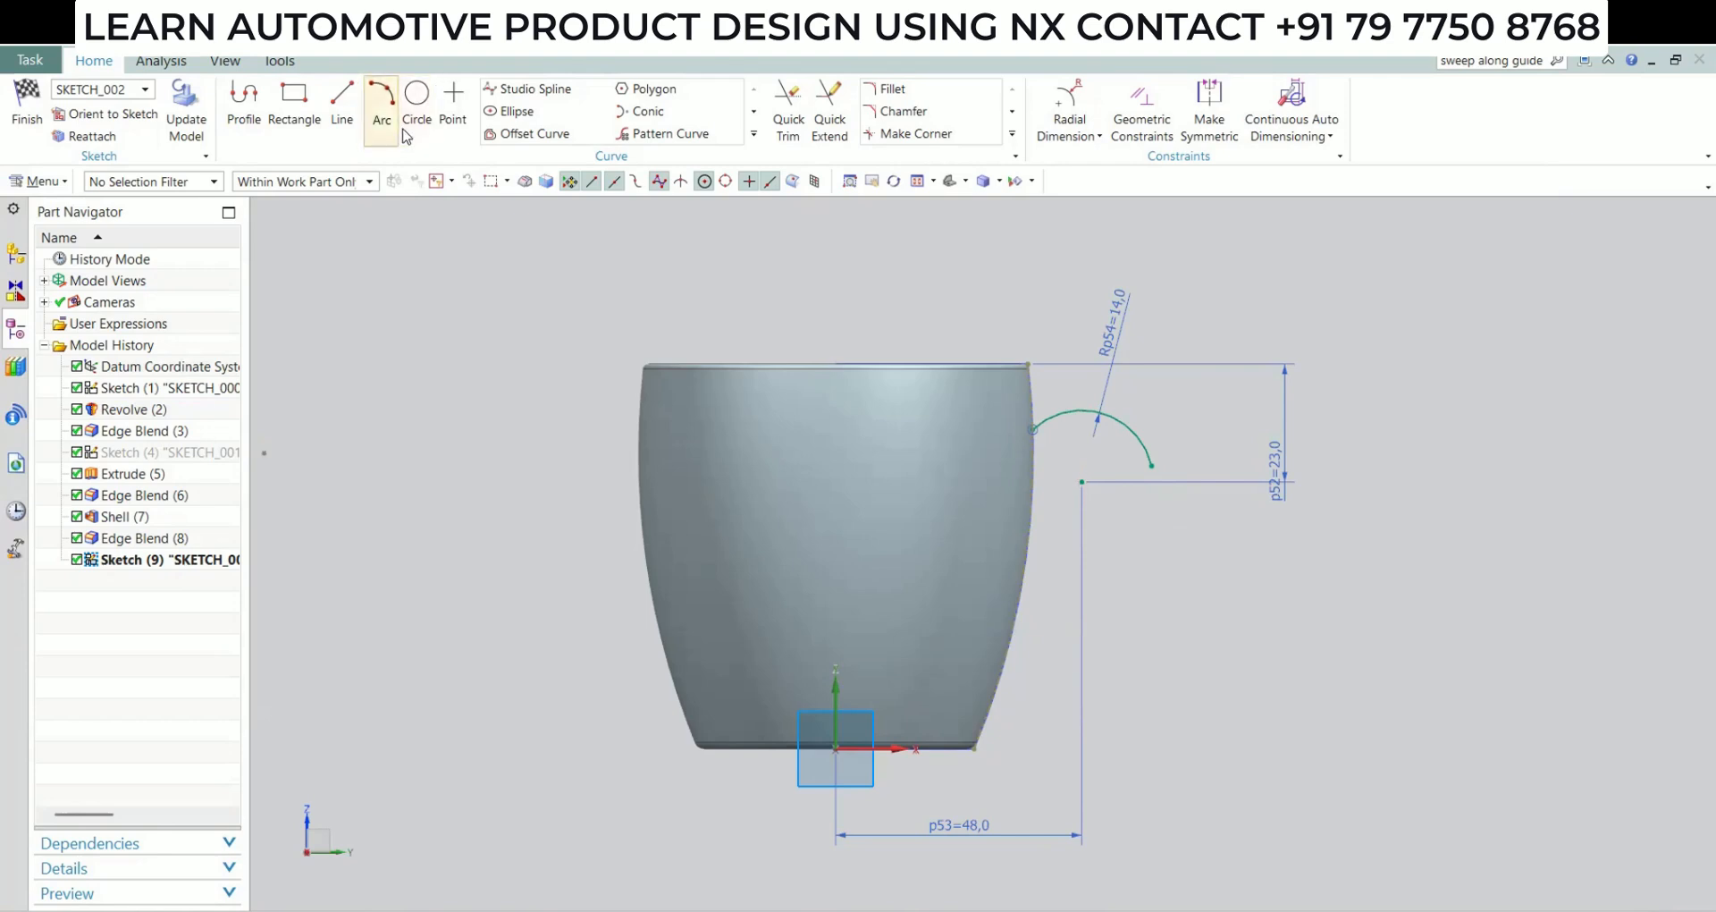
pyautogui.click(1151, 465)
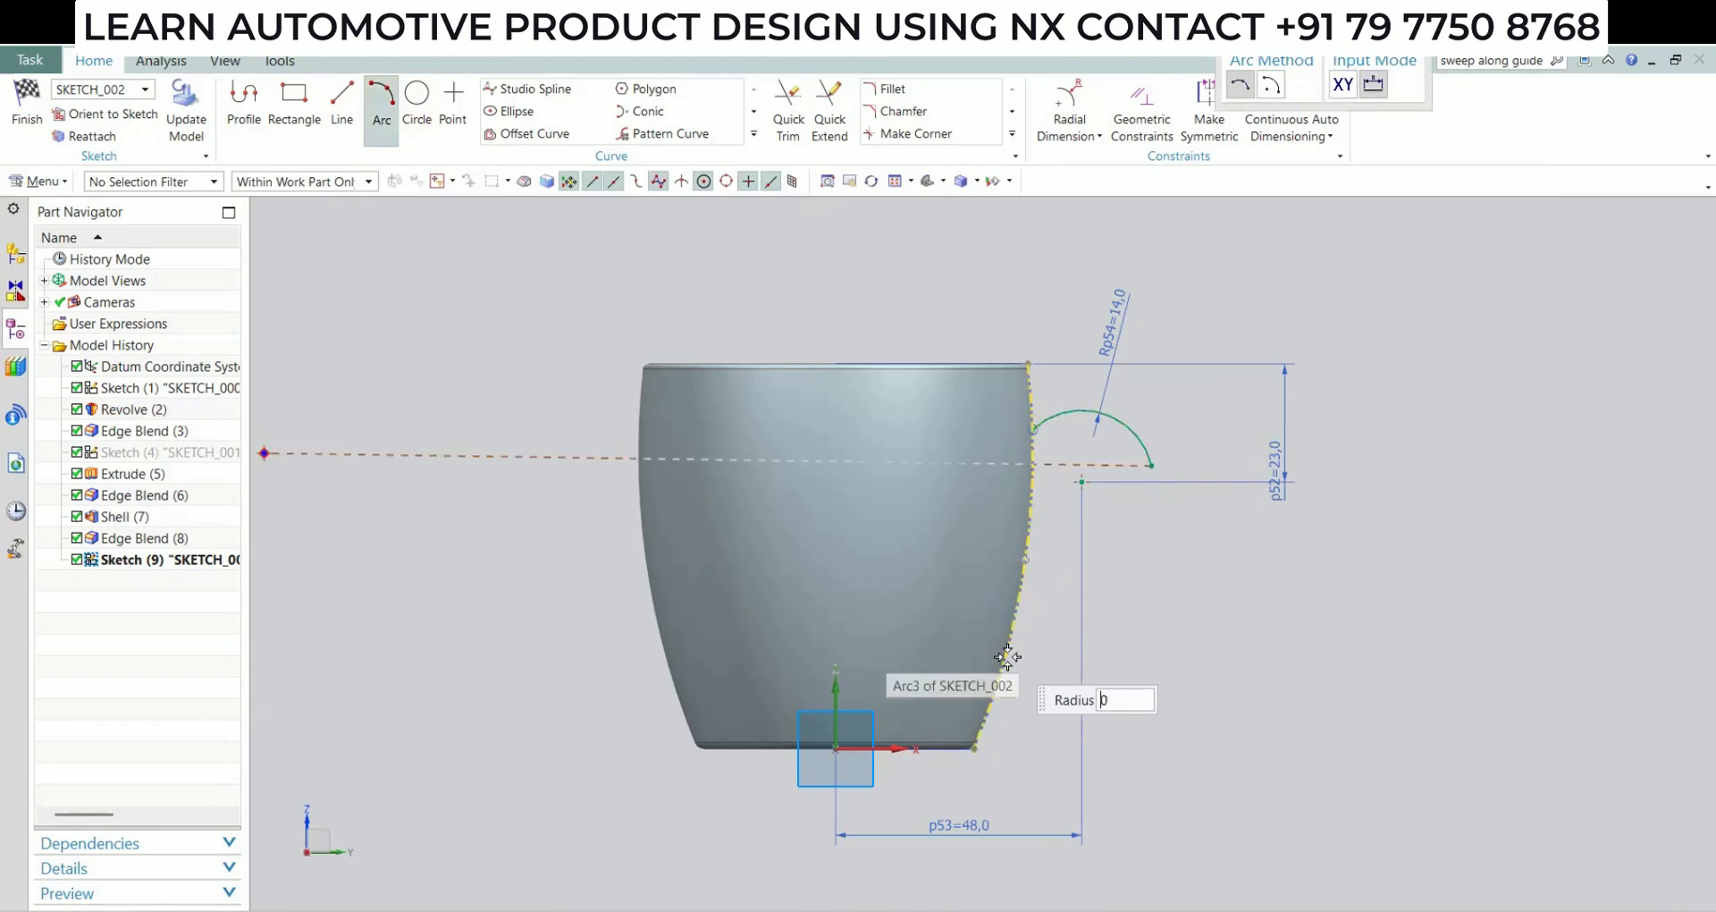
pyautogui.click(1007, 658)
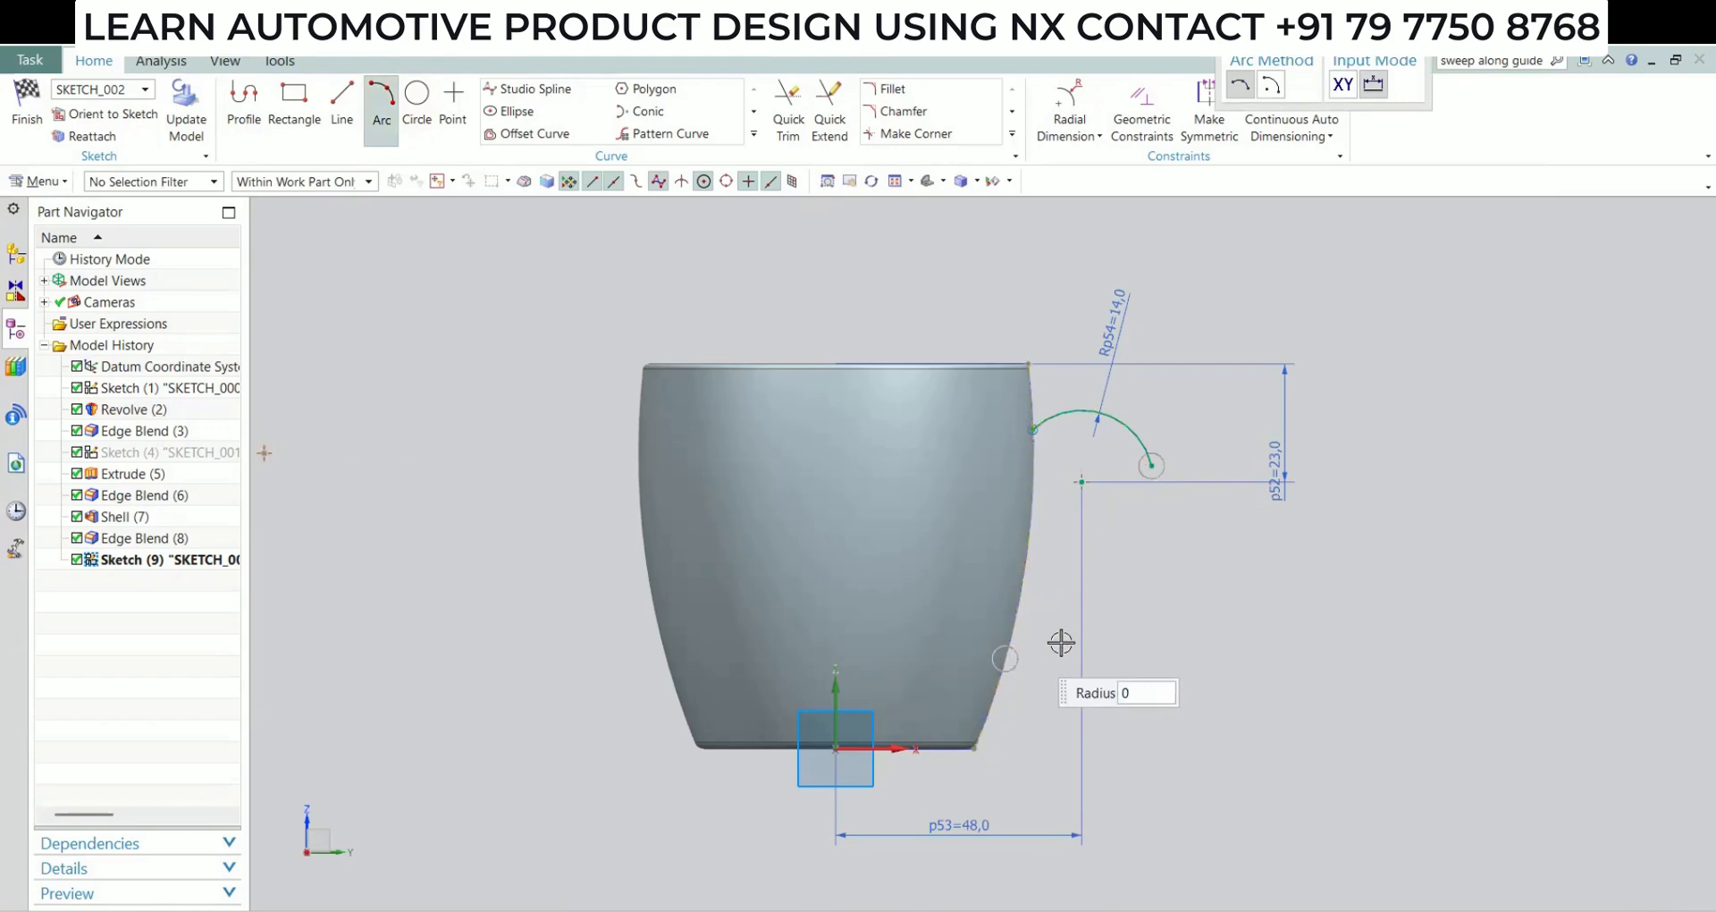
pyautogui.click(1106, 623)
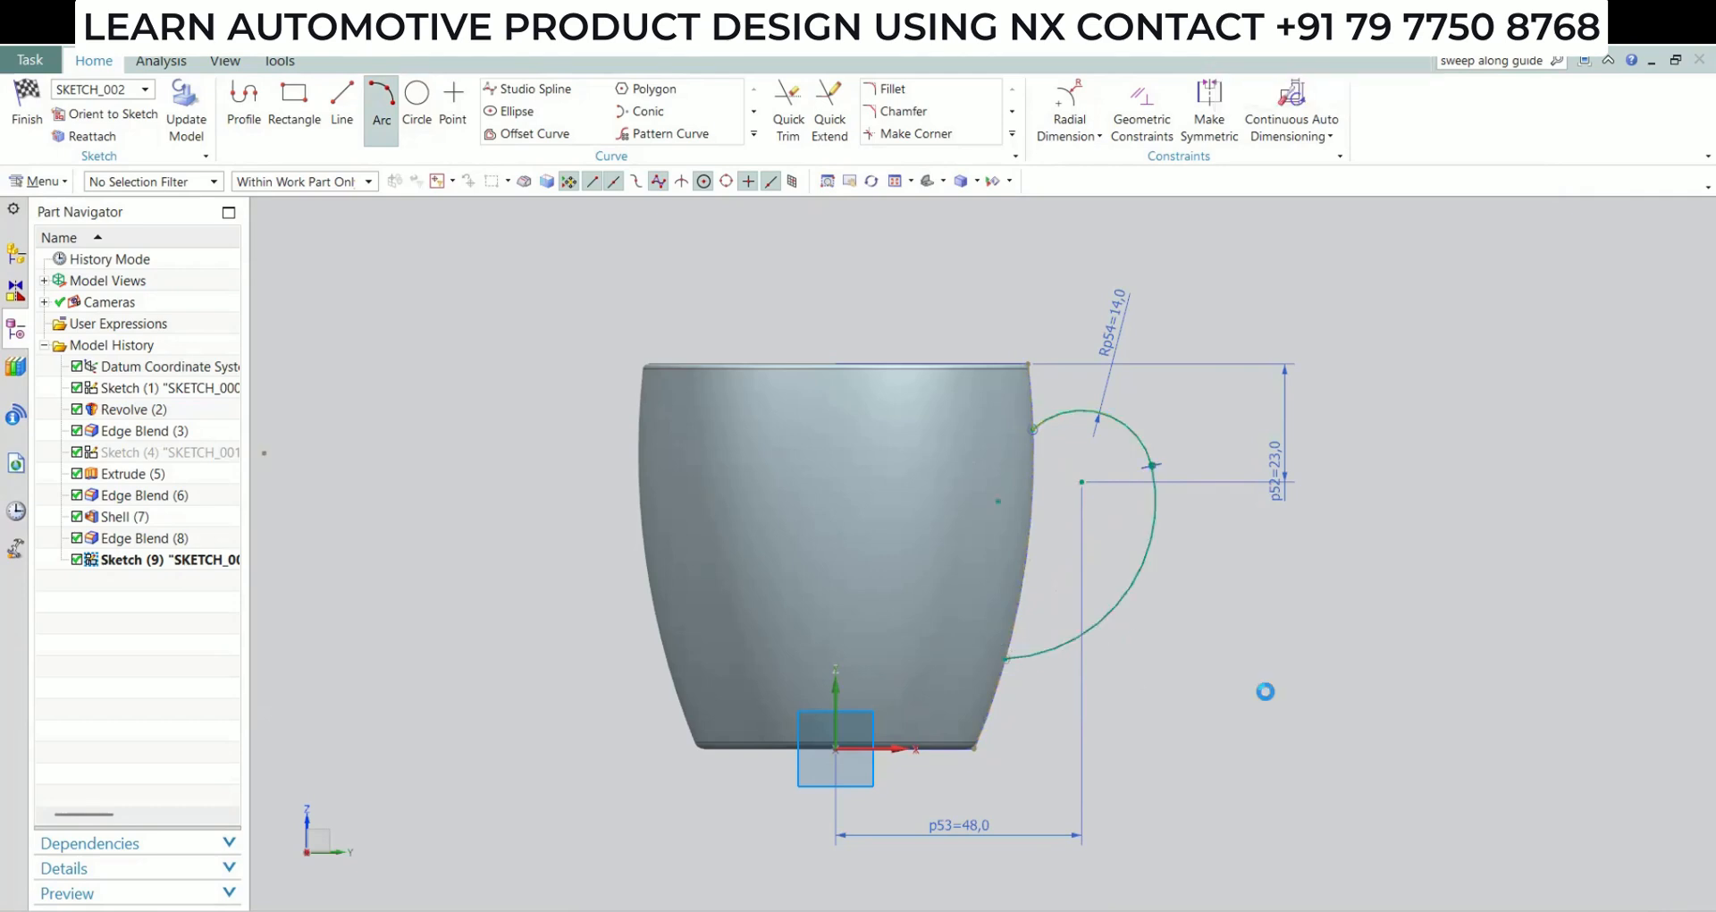
# Add a radial dimension to the lower handle arc and set its radius to 30 mm
pyautogui.press('Escape')
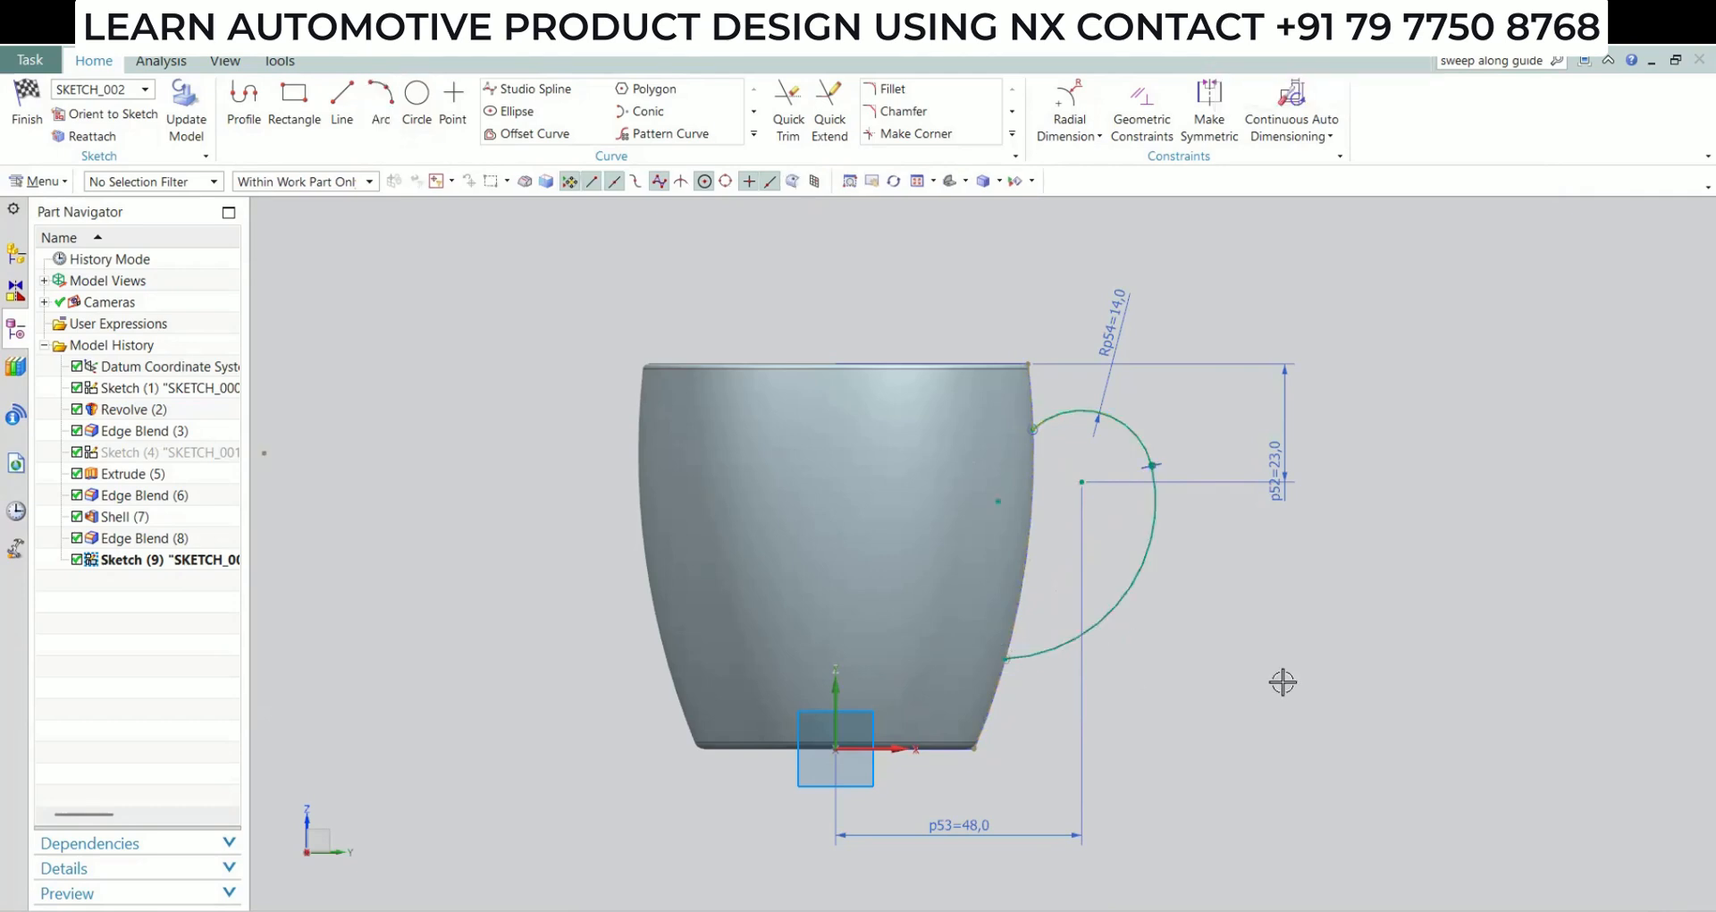
pyautogui.click(1071, 136)
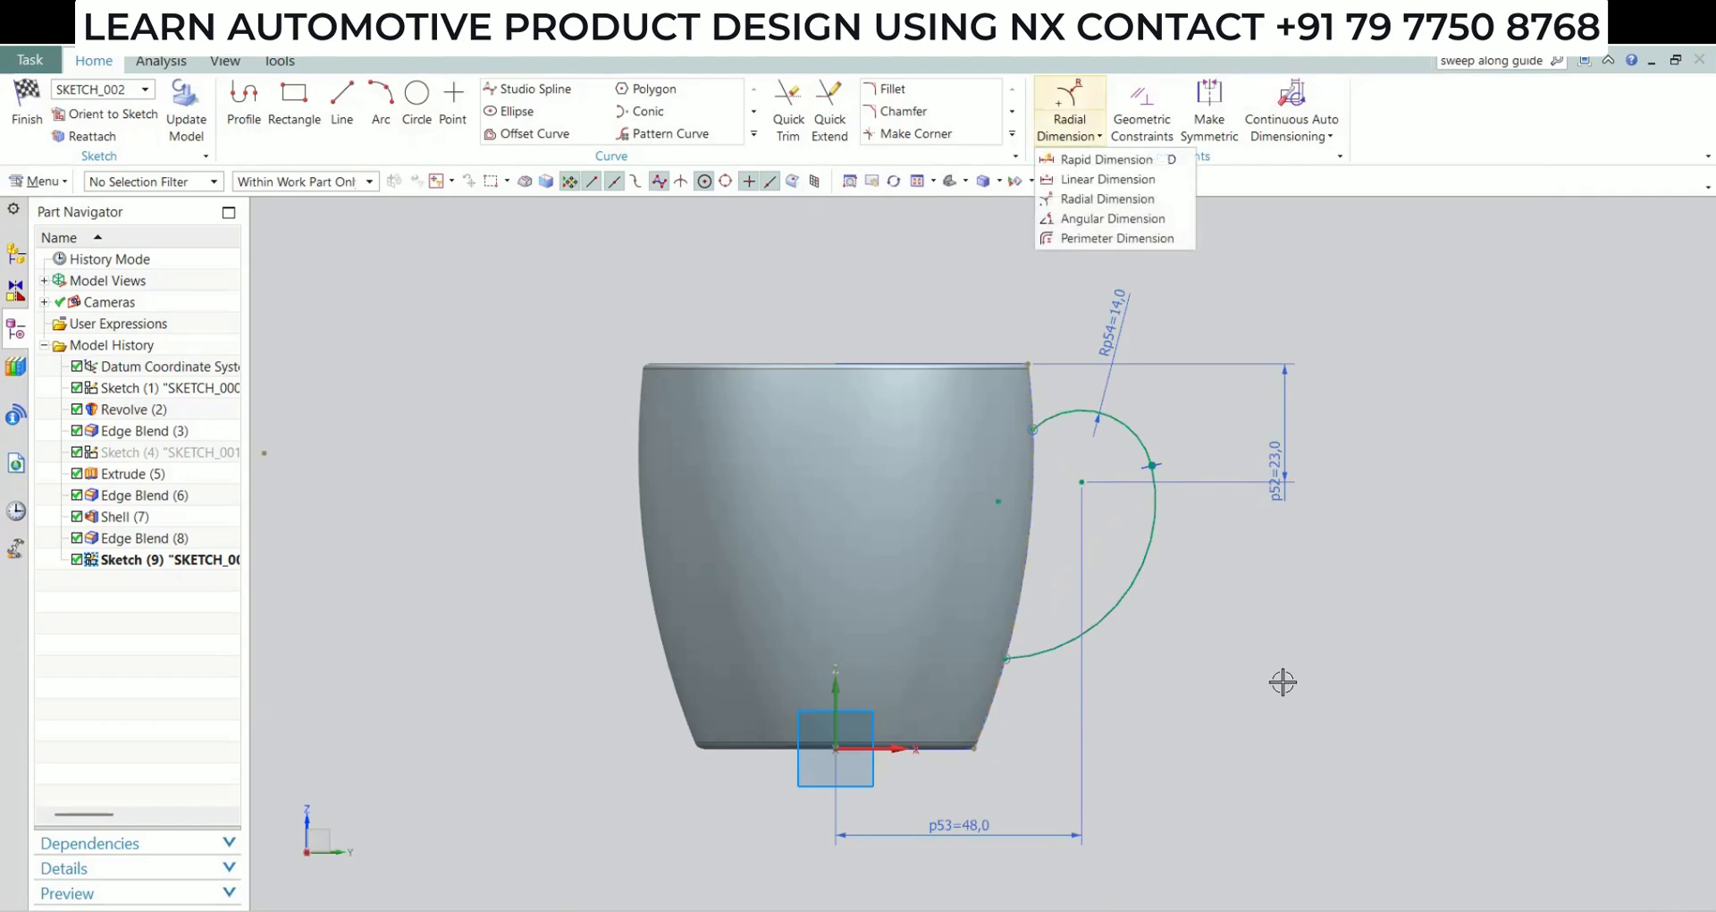
pyautogui.click(1090, 194)
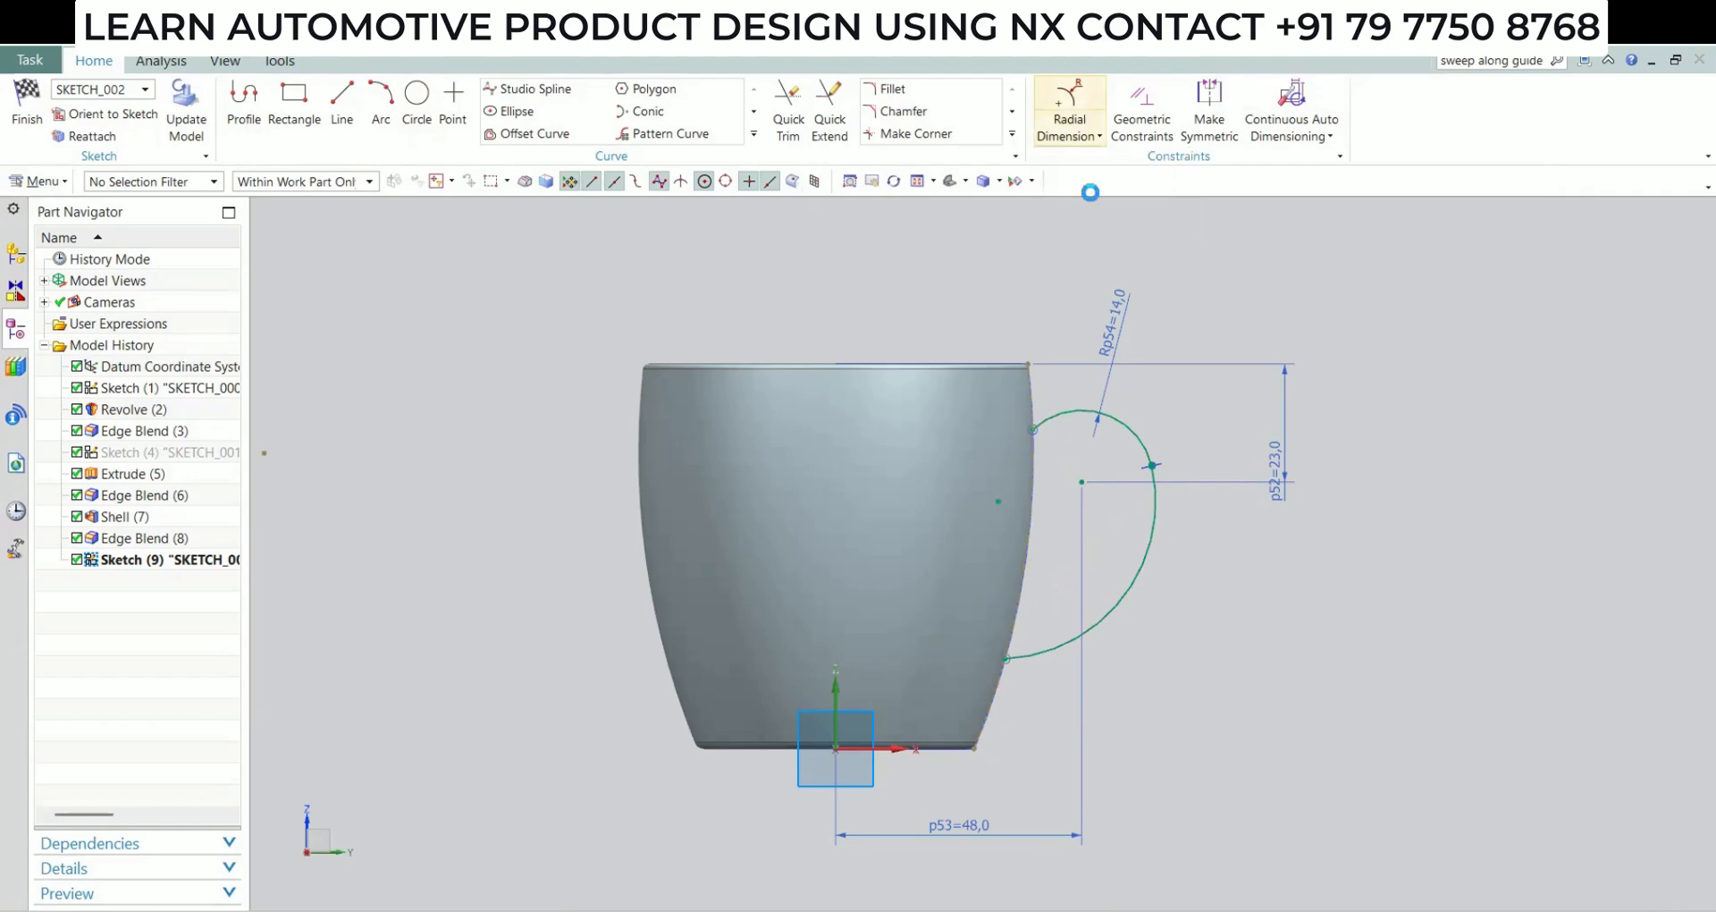
pyautogui.click(1138, 578)
pyautogui.click(1329, 709)
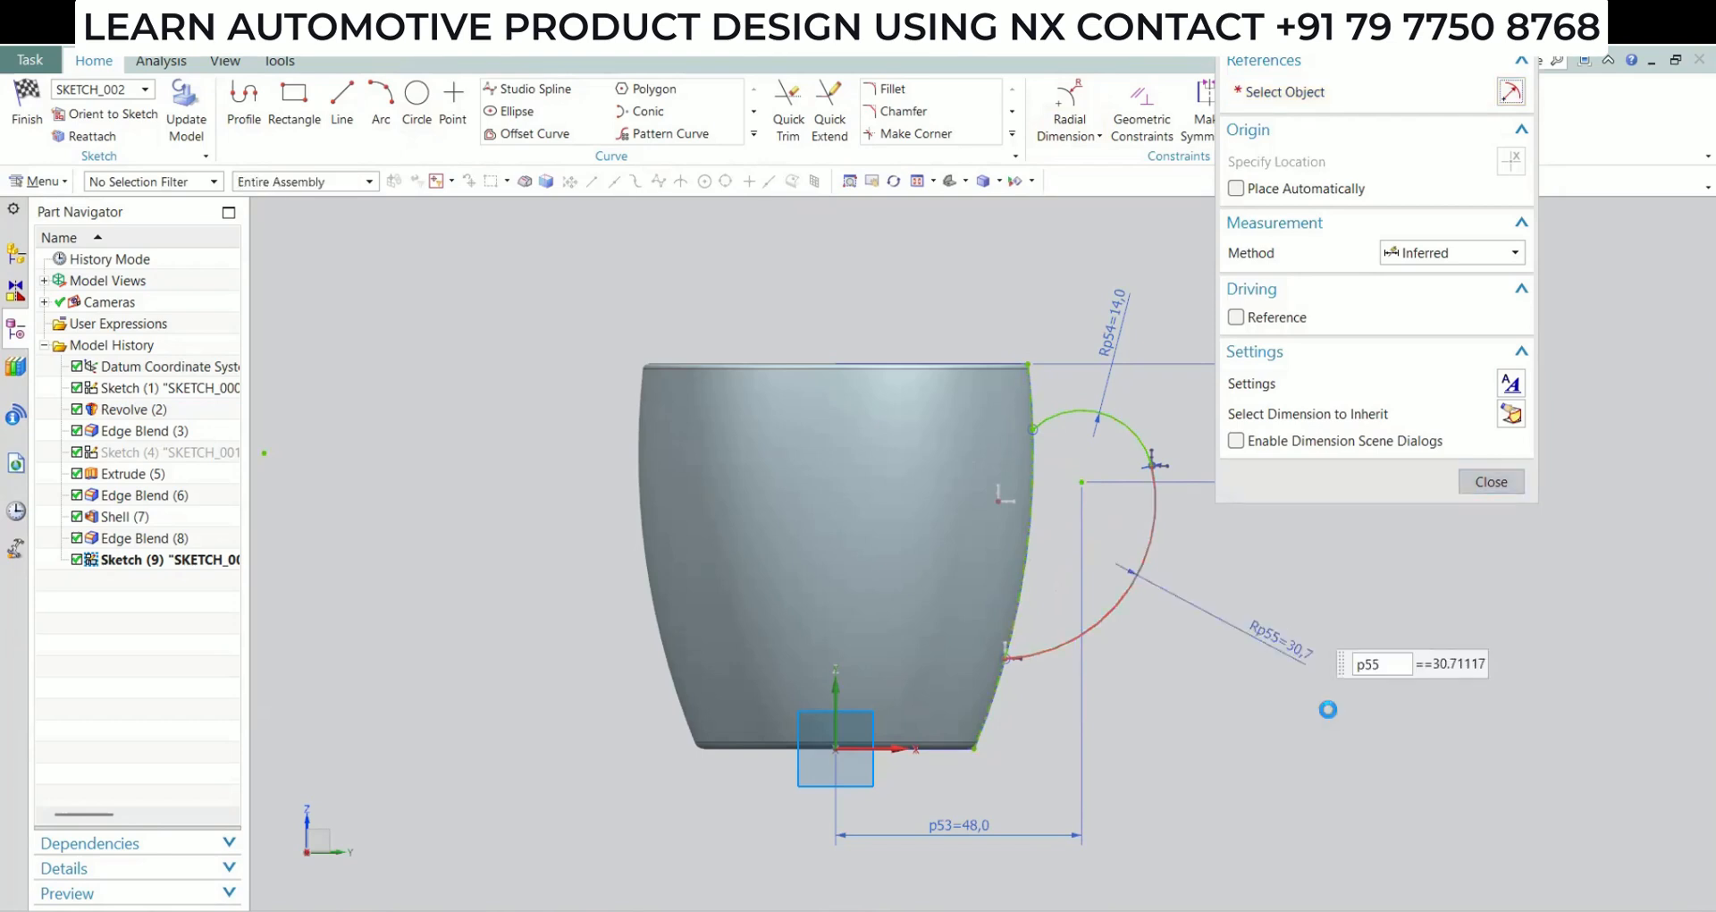
pyautogui.write('30')
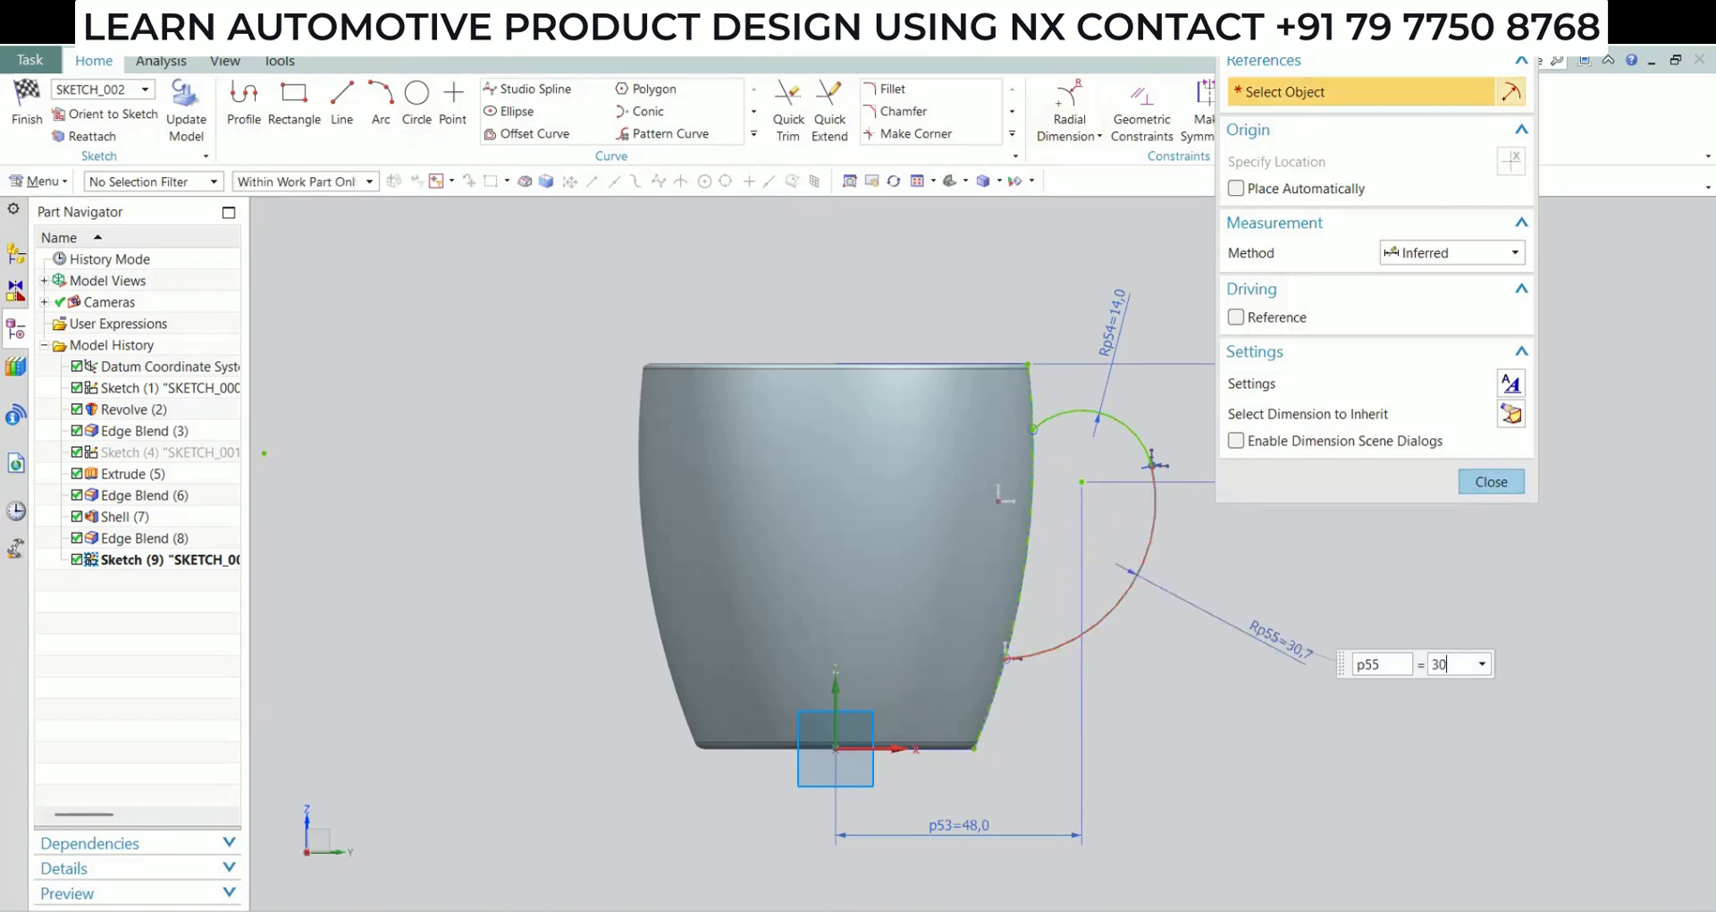
pyautogui.press('Return')
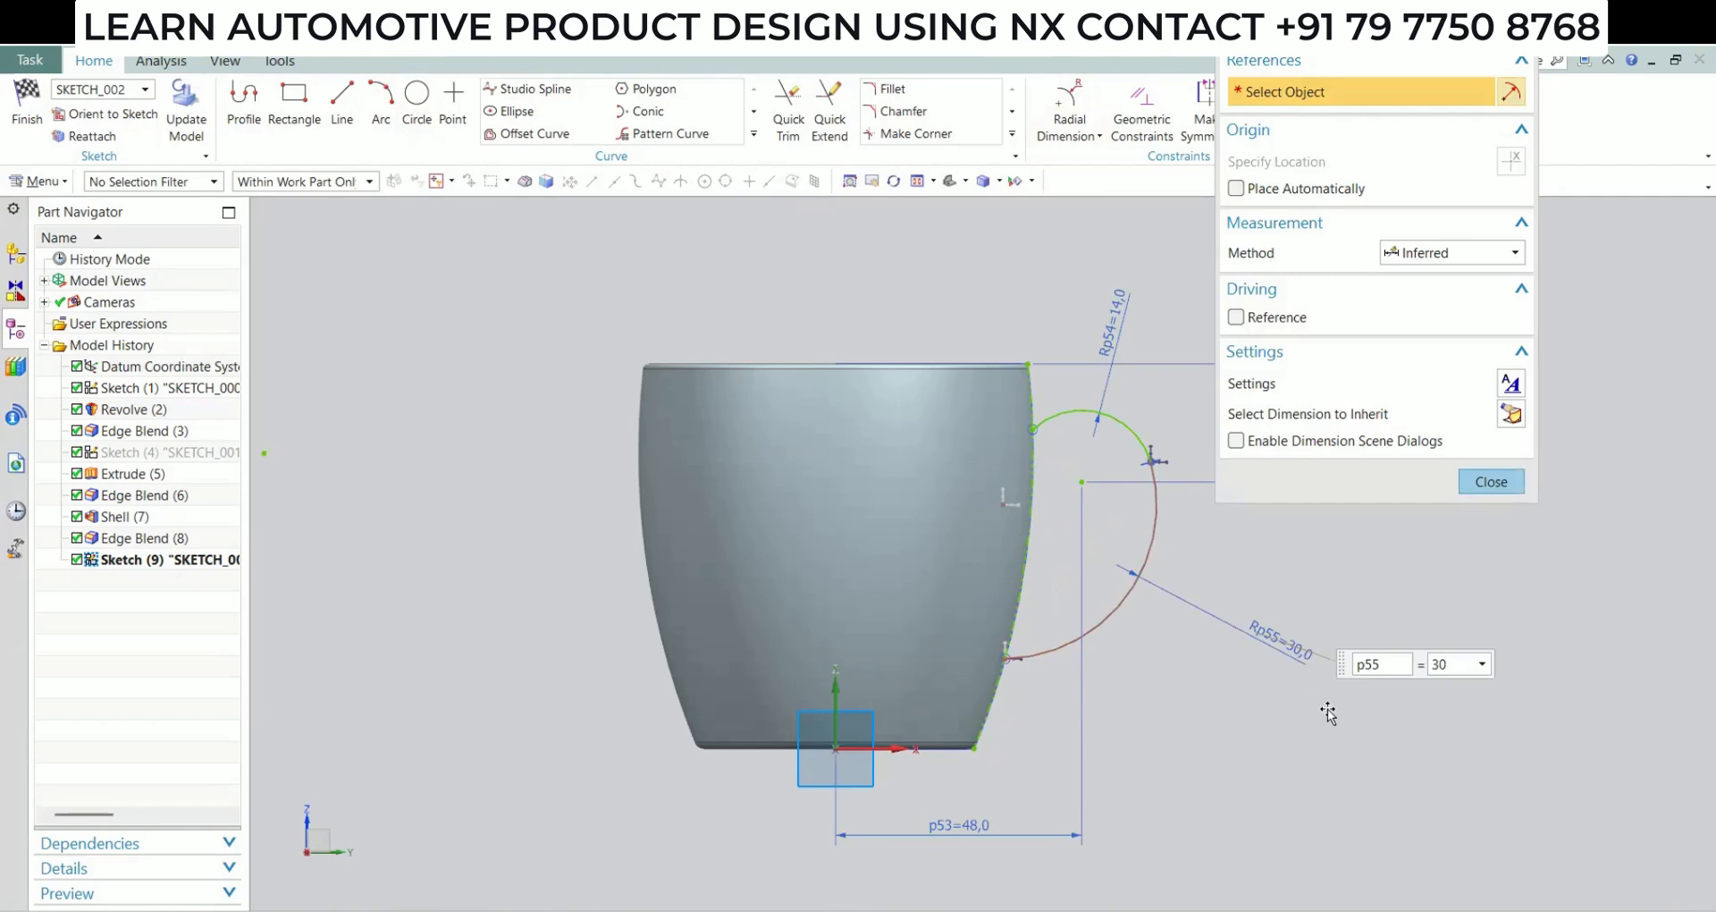
# Try a horizontal dimension from the XZ datum plane to the lower arc's centre, and delete that dimension
pyautogui.click(1097, 134)
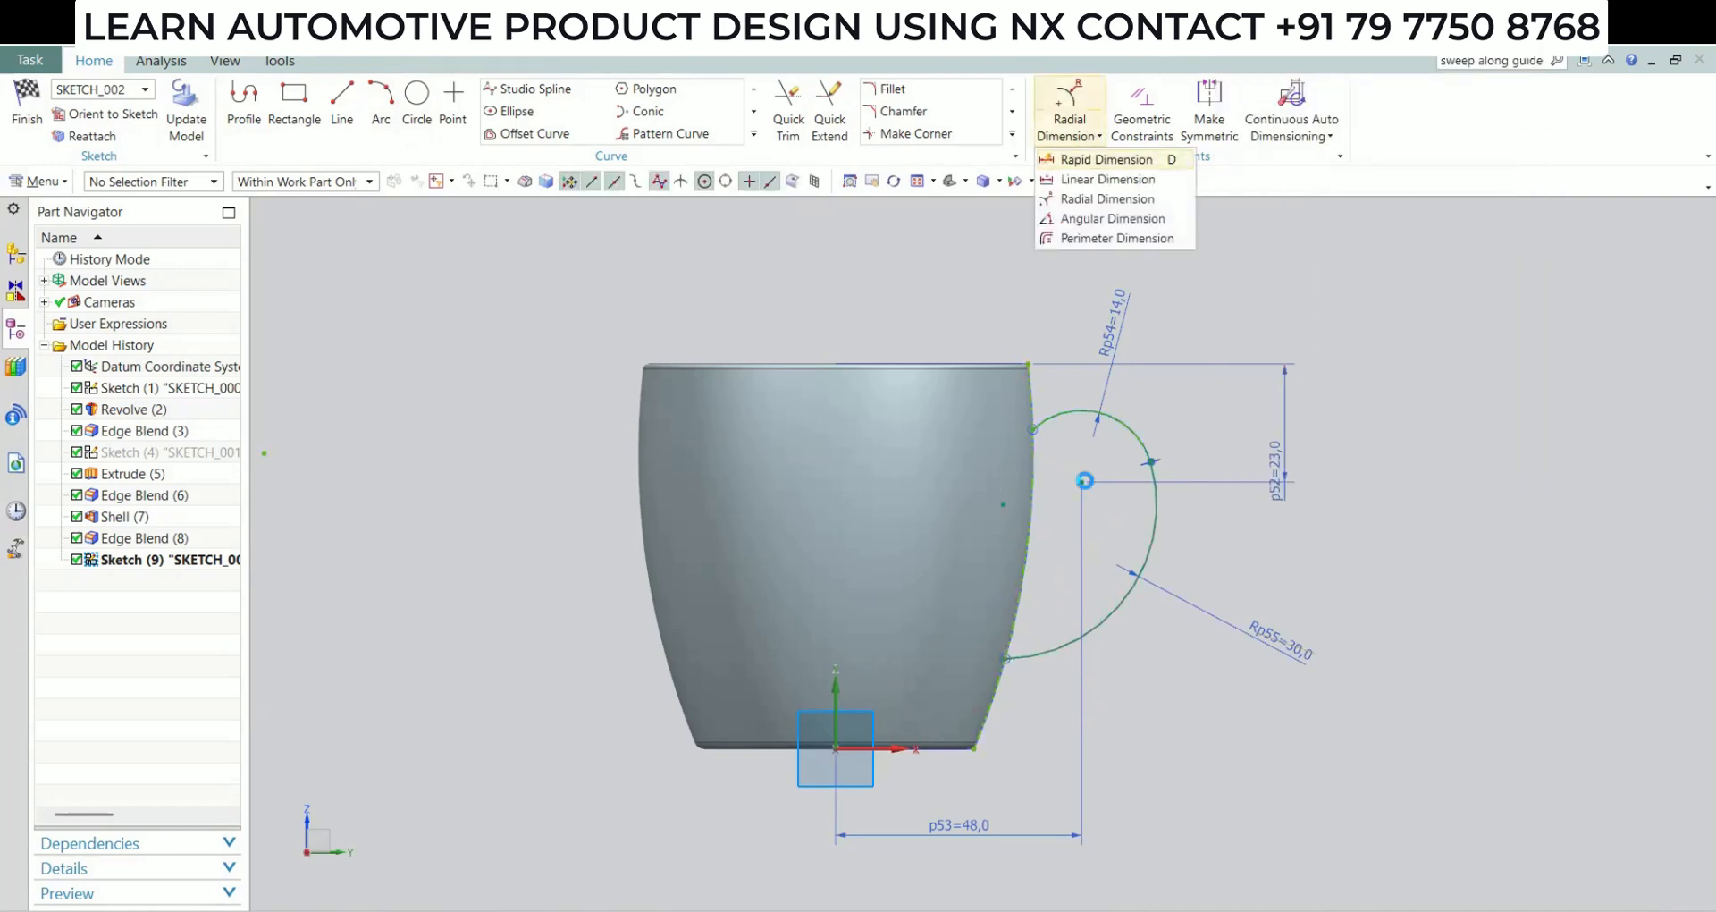
pyautogui.click(1107, 159)
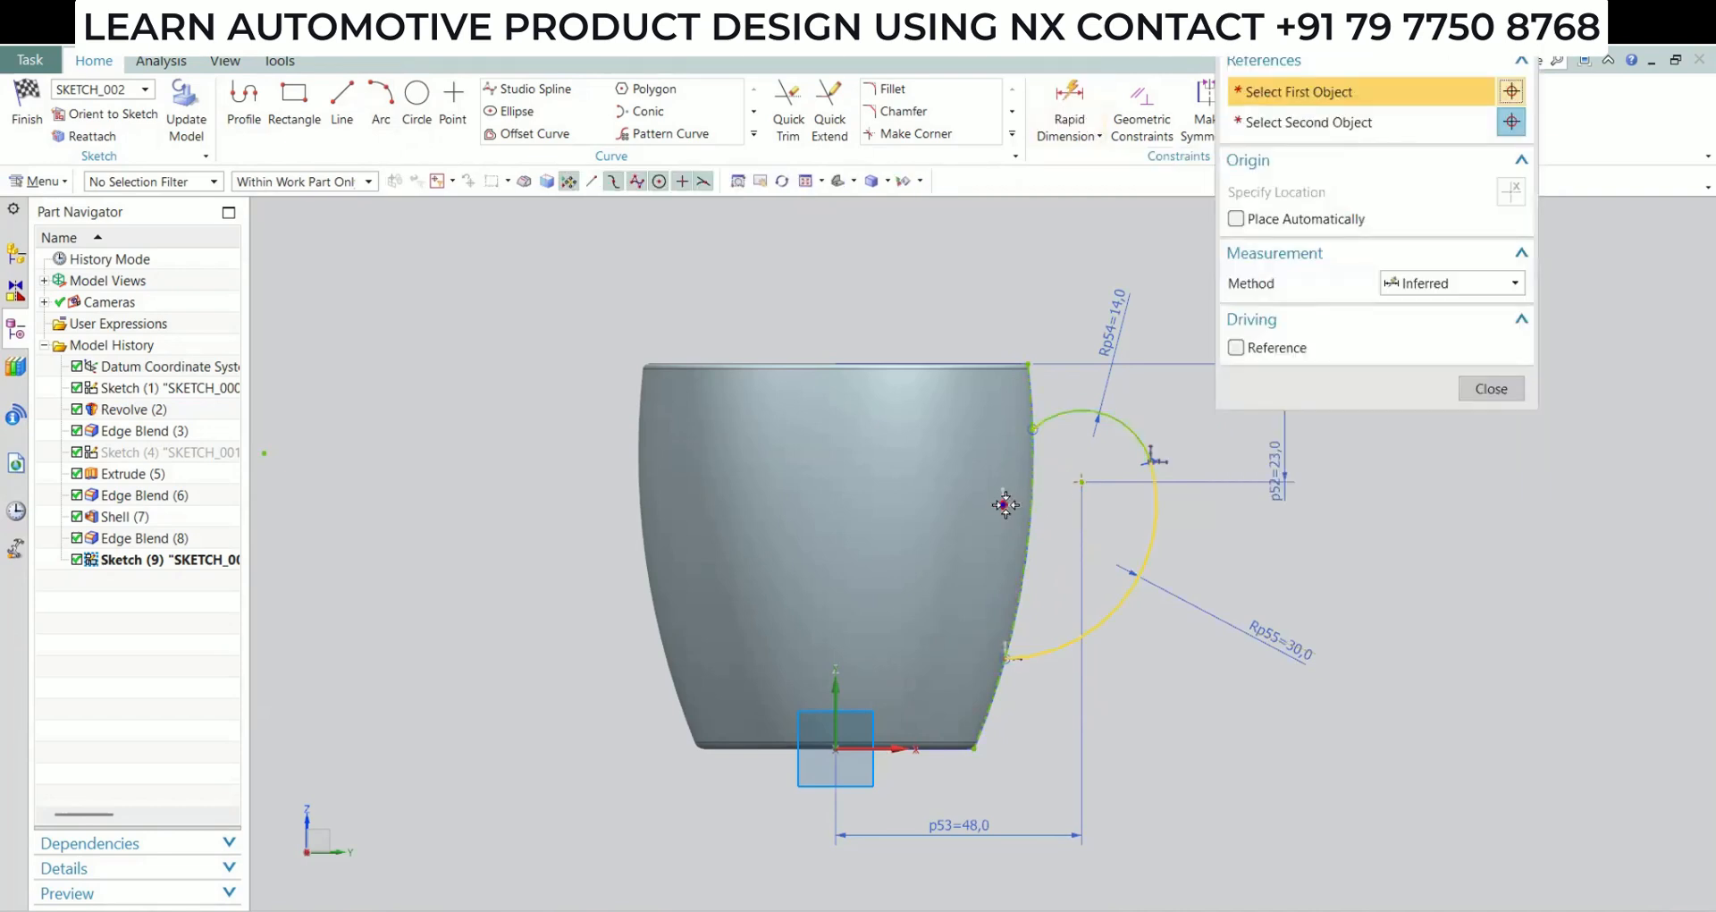
pyautogui.click(839, 730)
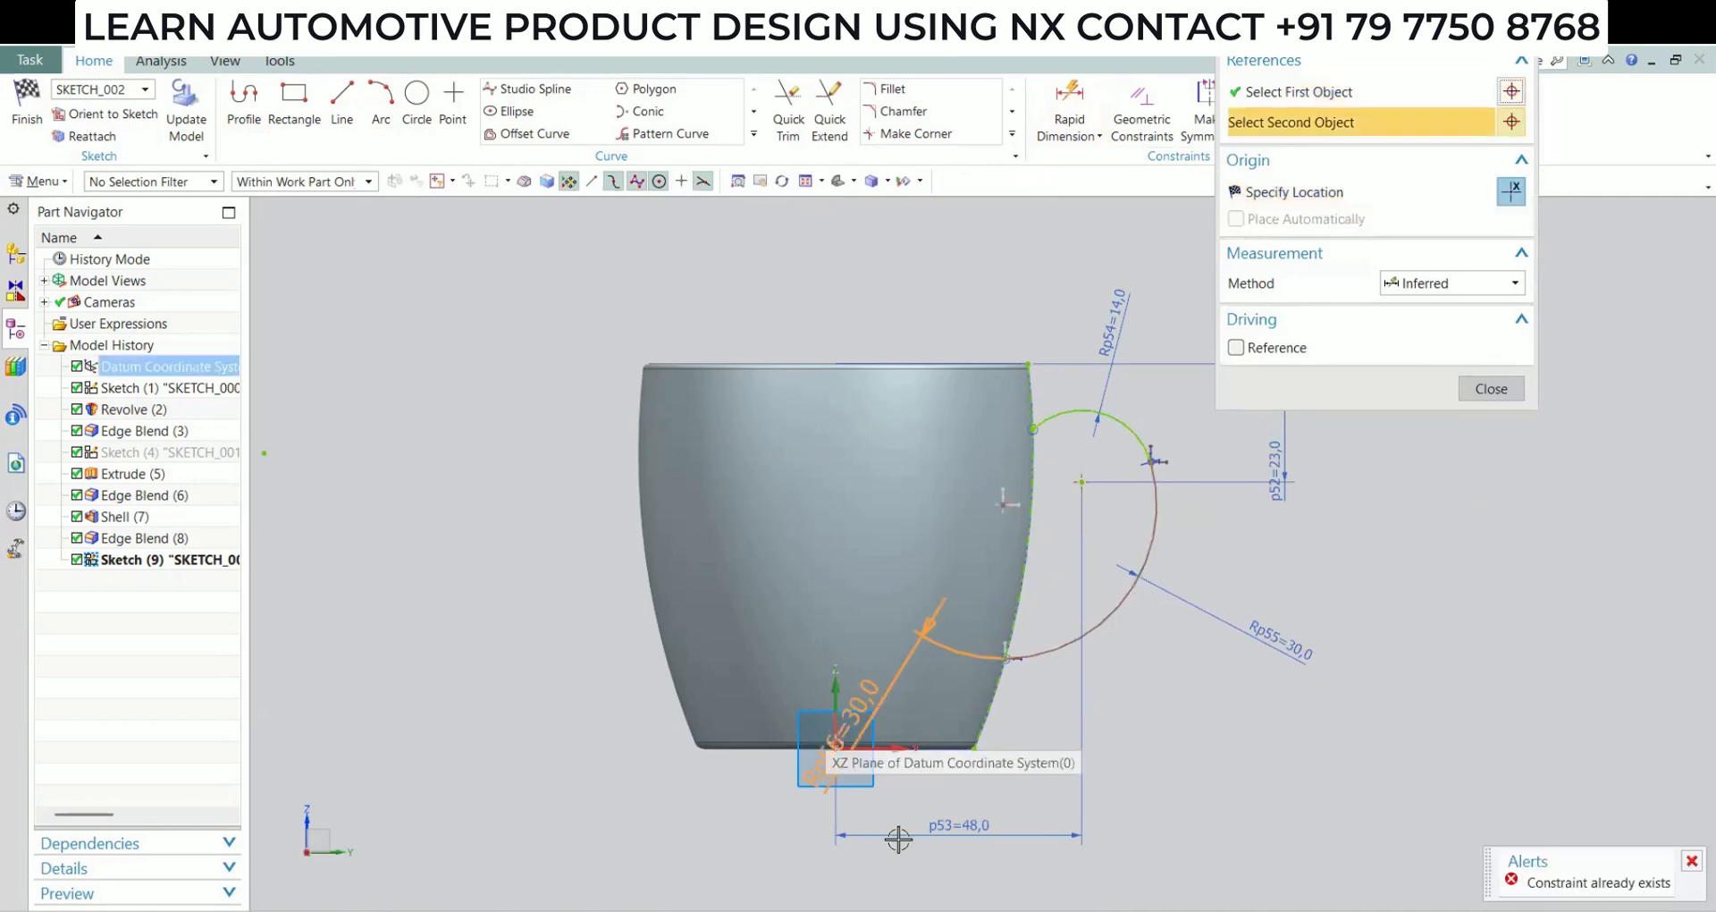
pyautogui.click(924, 861)
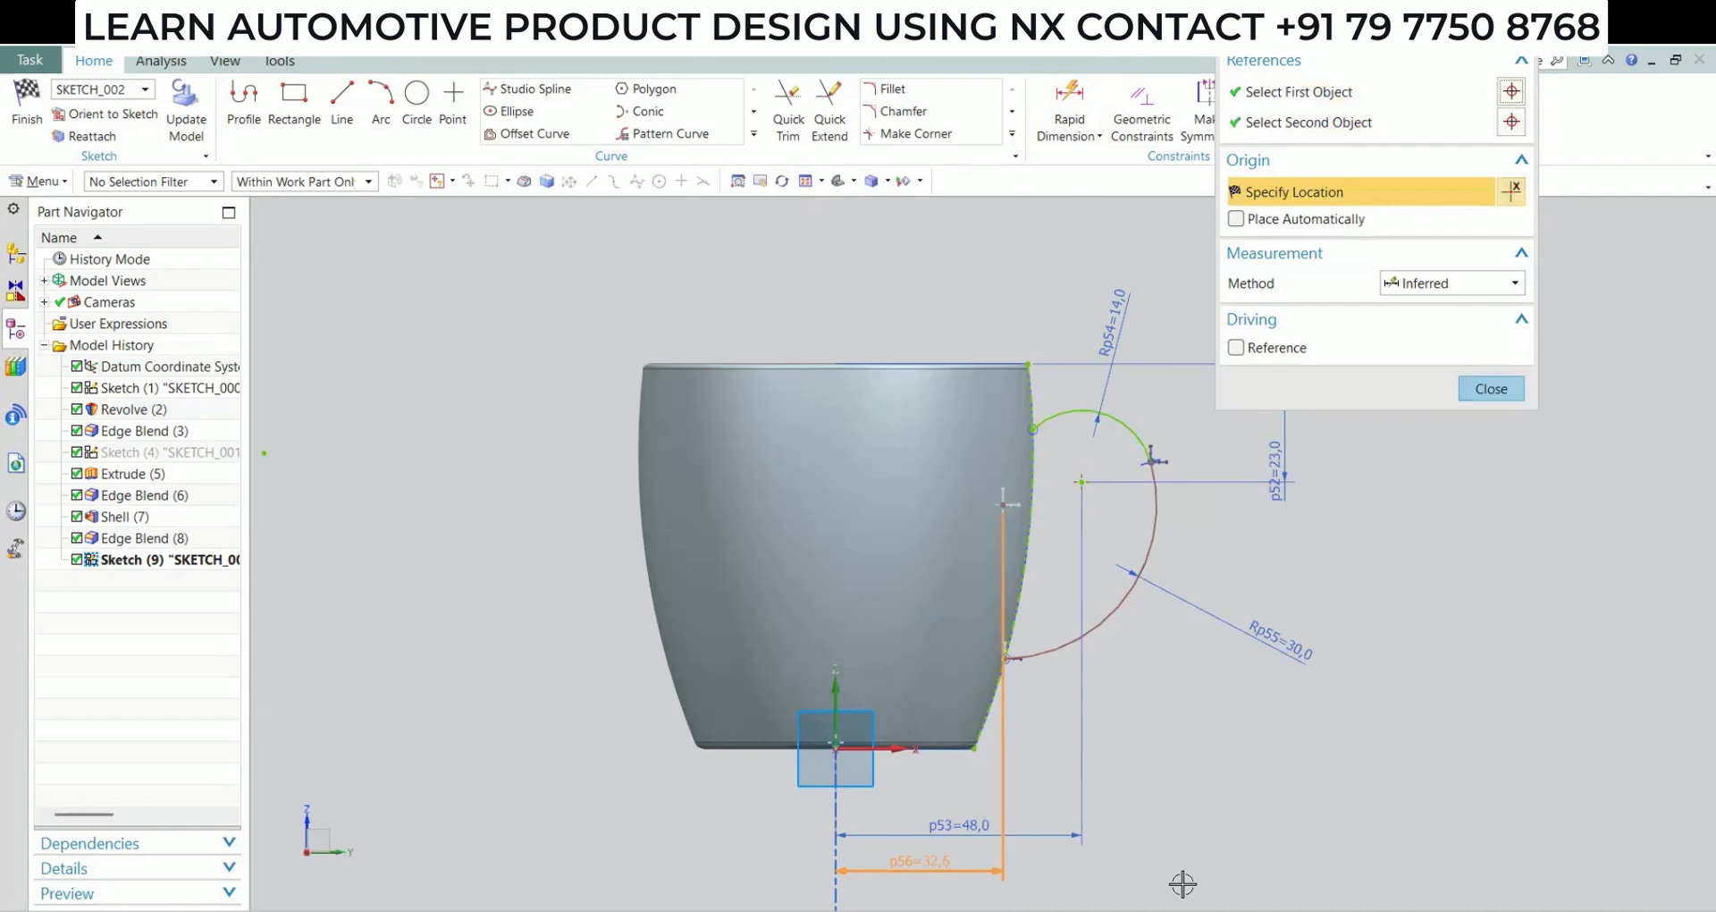
pyautogui.click(1185, 880)
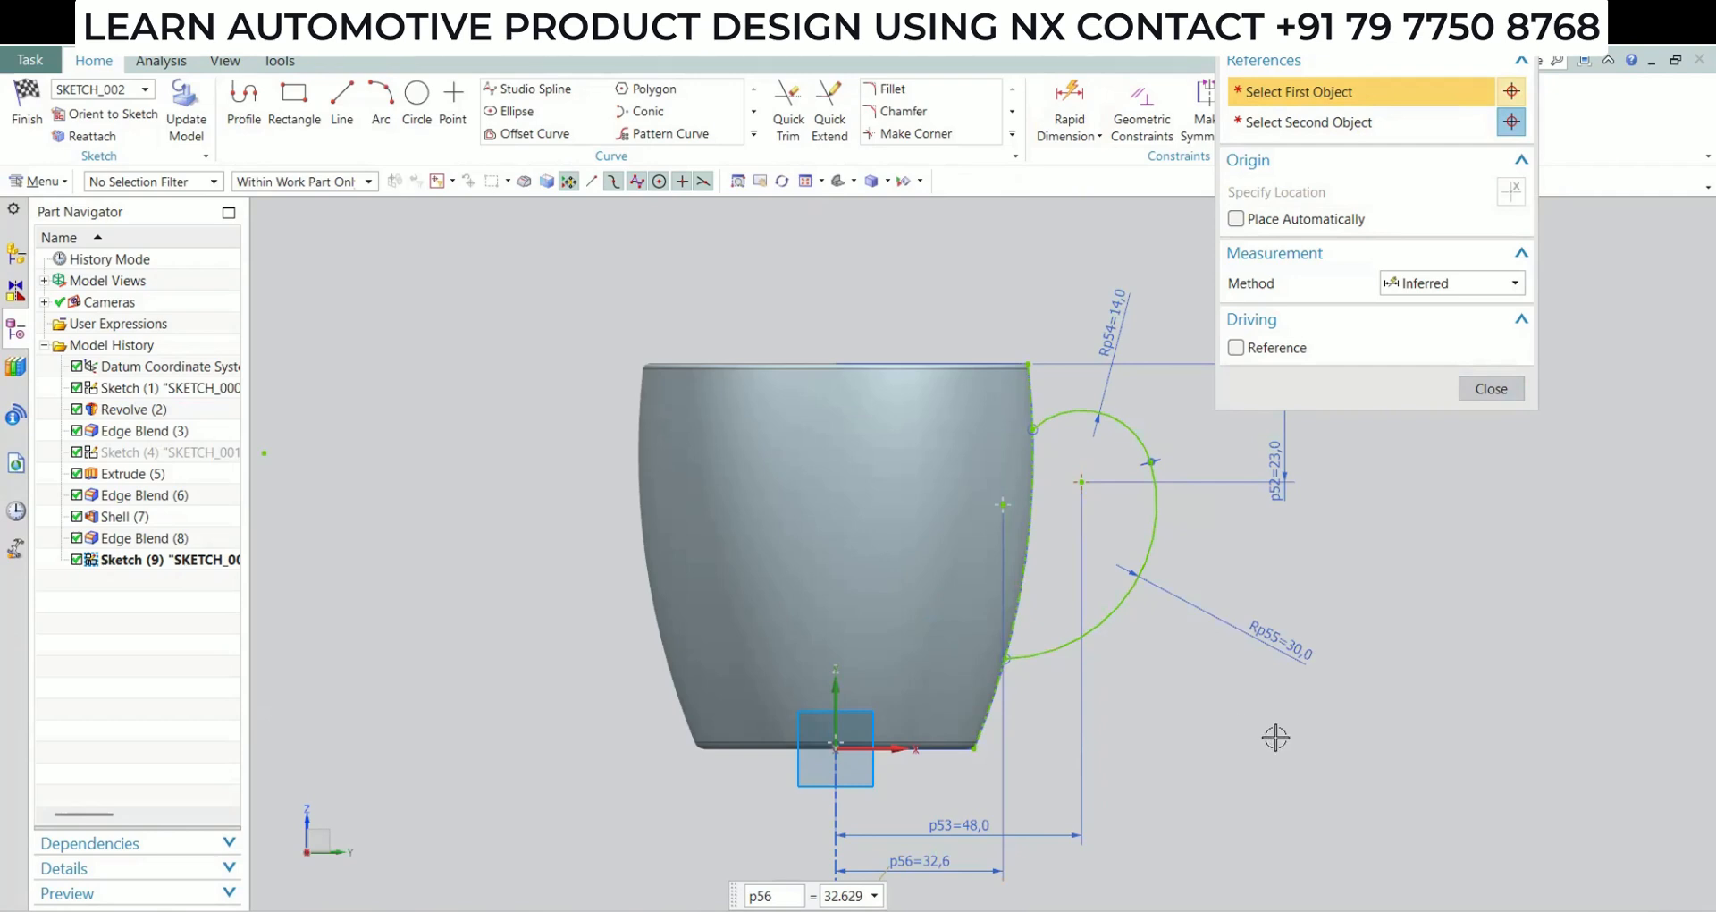
pyautogui.press('Escape')
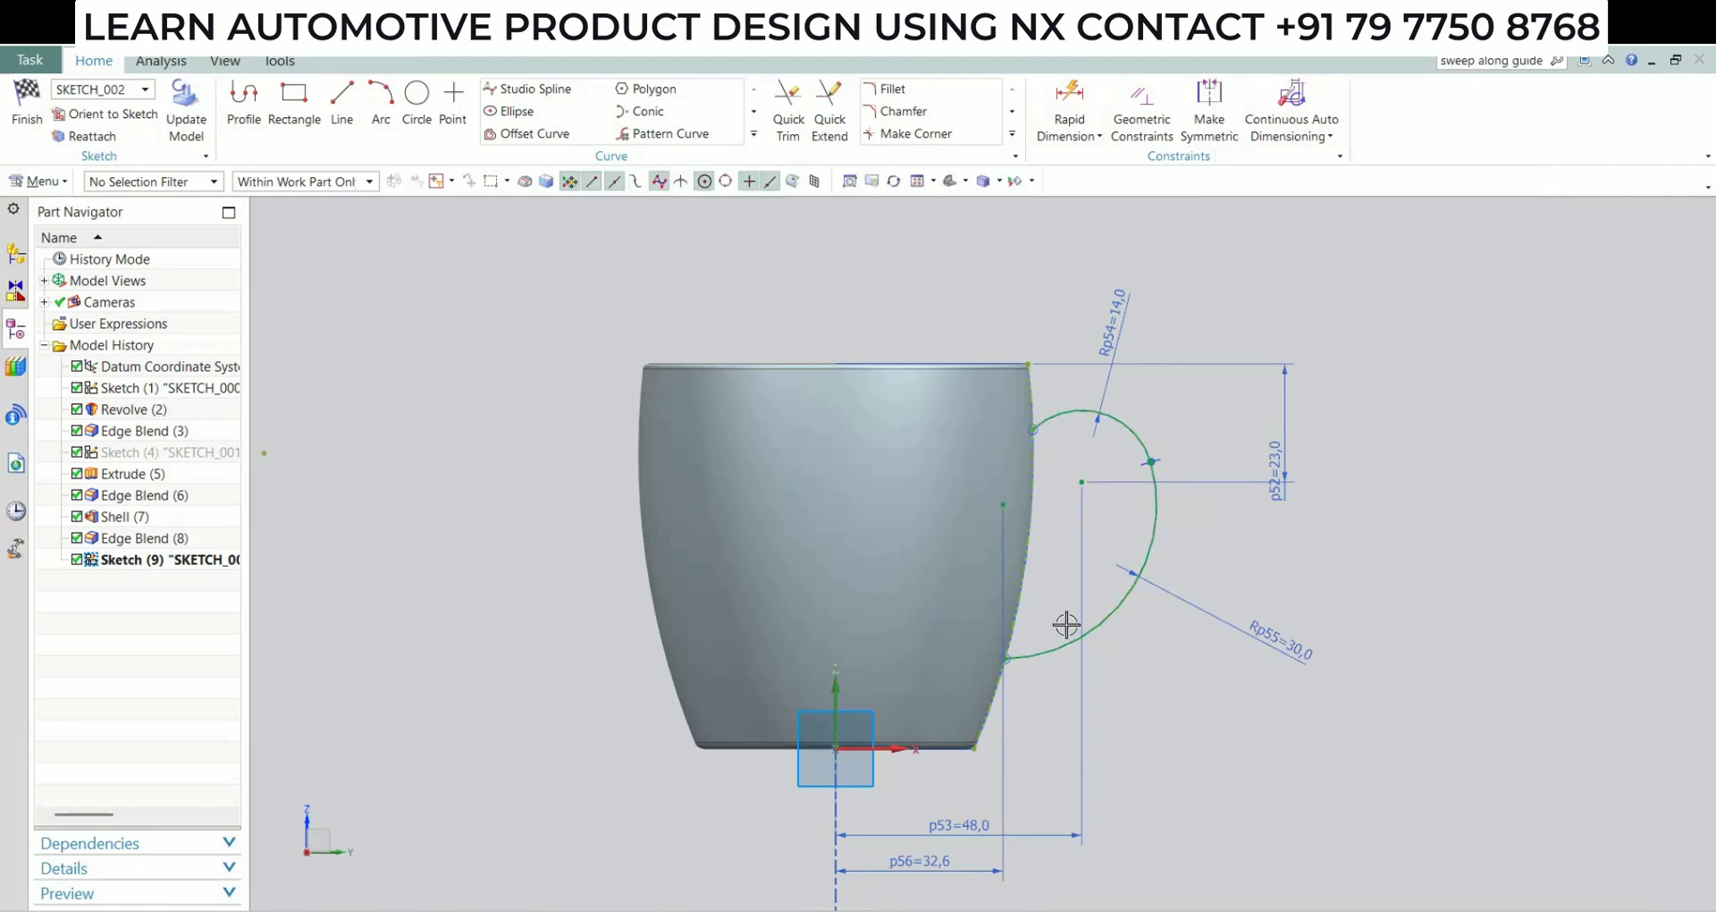
pyautogui.click(957, 862)
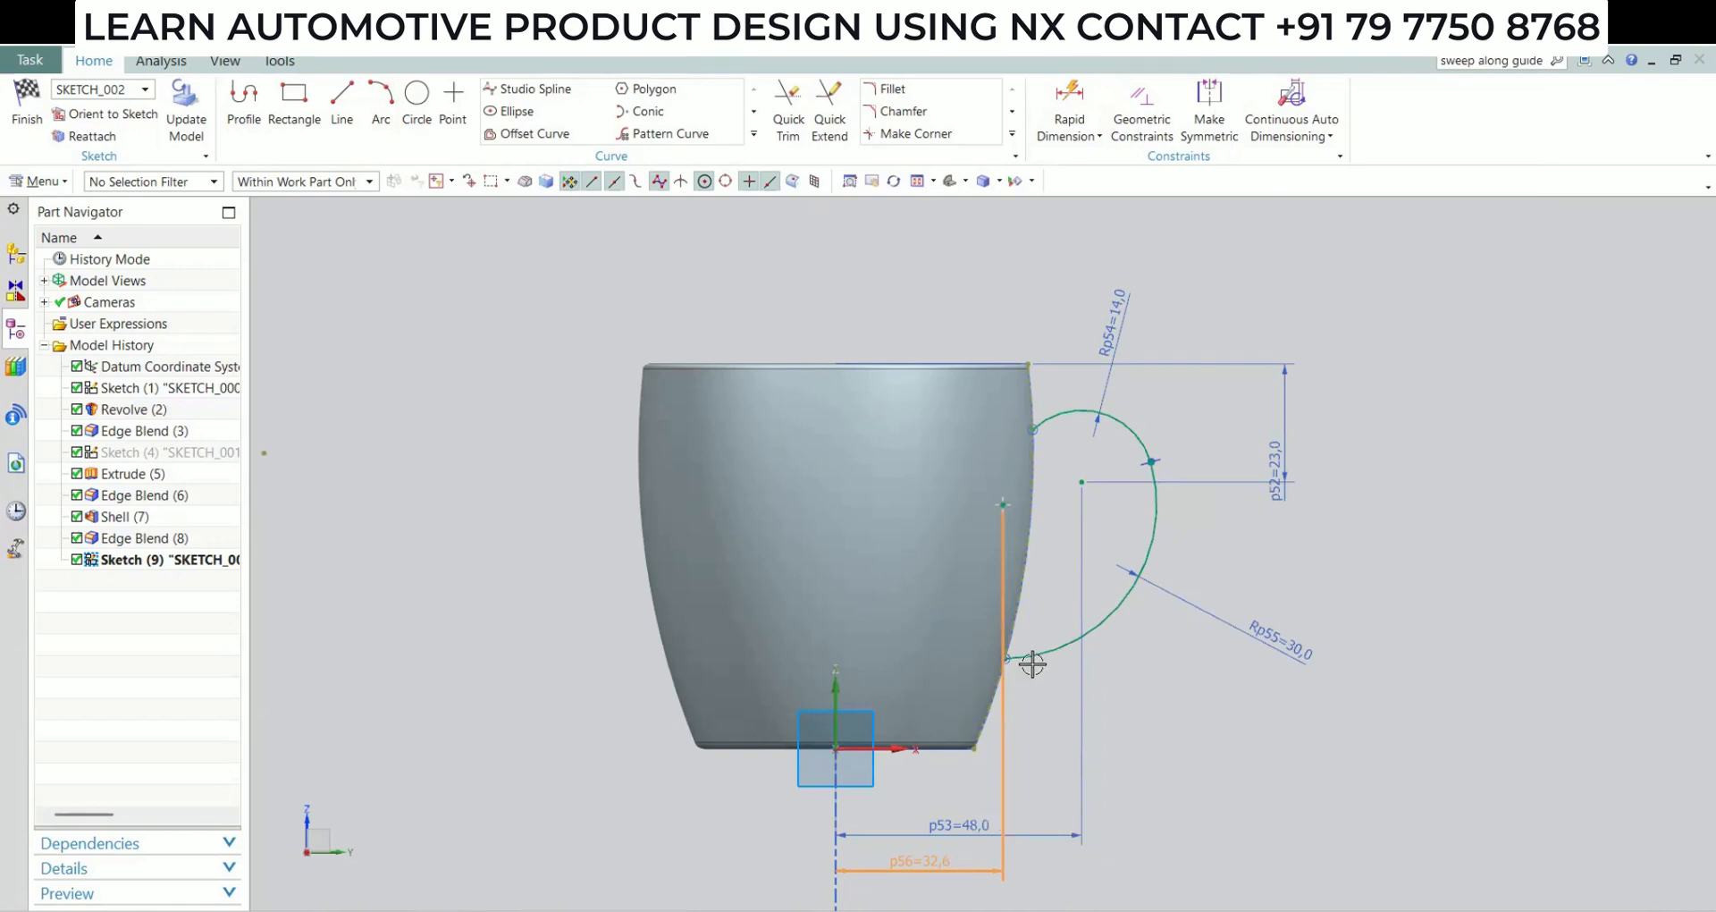
pyautogui.press('Delete')
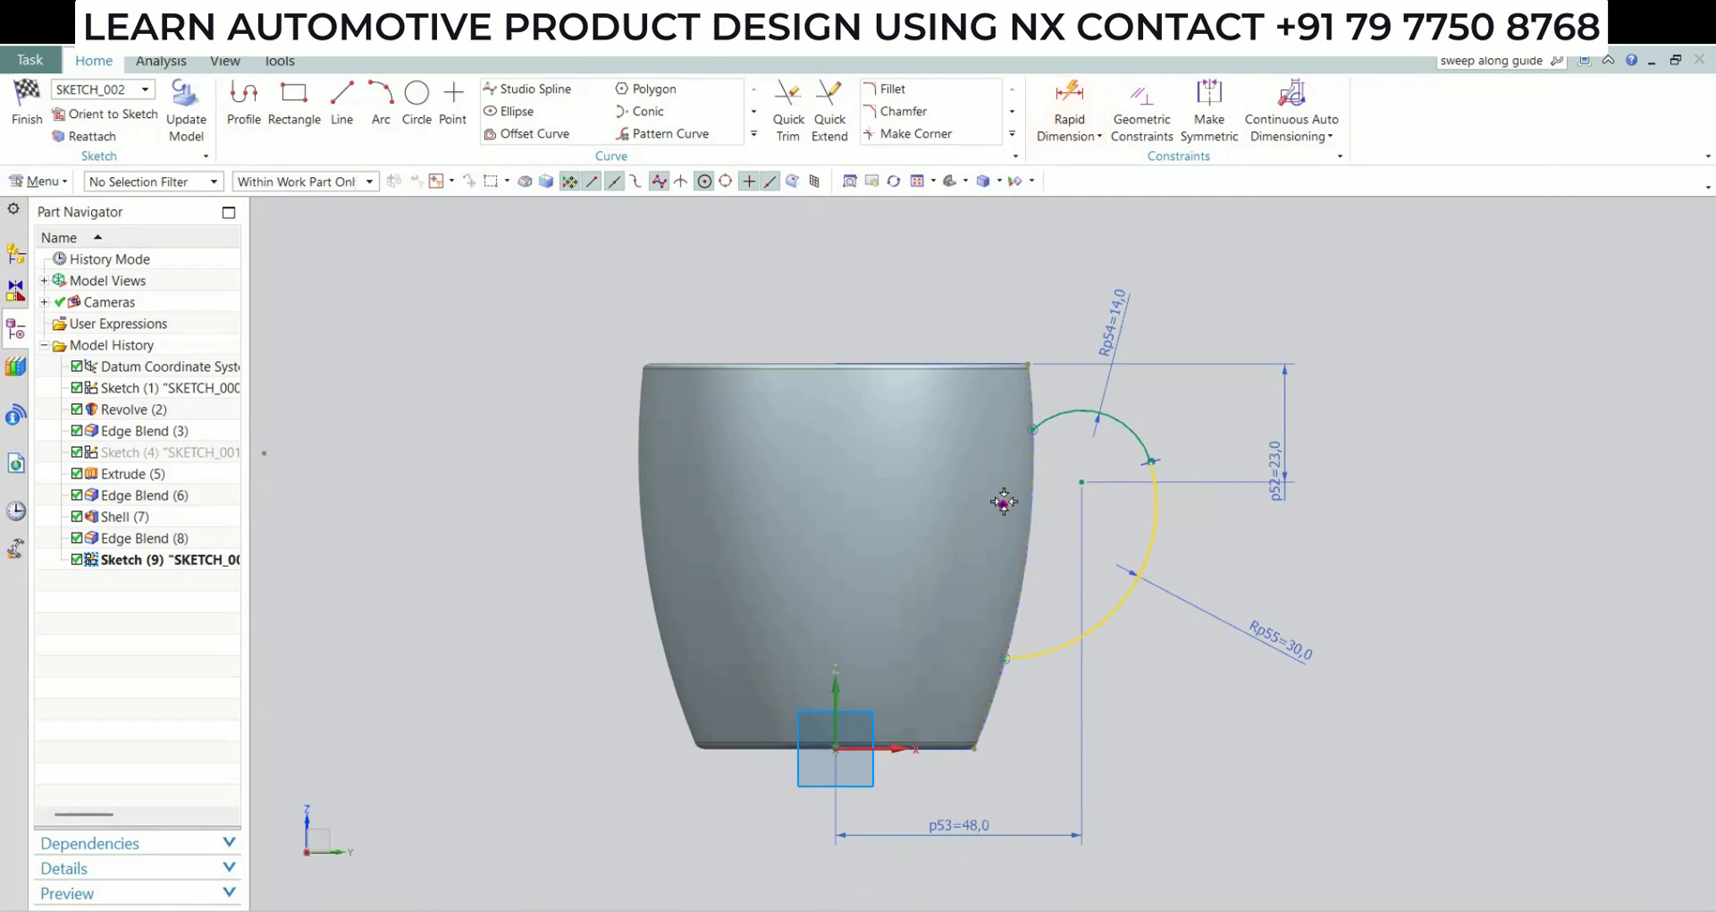
# Dimension the horizontal distance from the sketch origin to the lower arc's centre as 35 mm and finish the sketch
pyautogui.click(1002, 503)
pyautogui.click(836, 748)
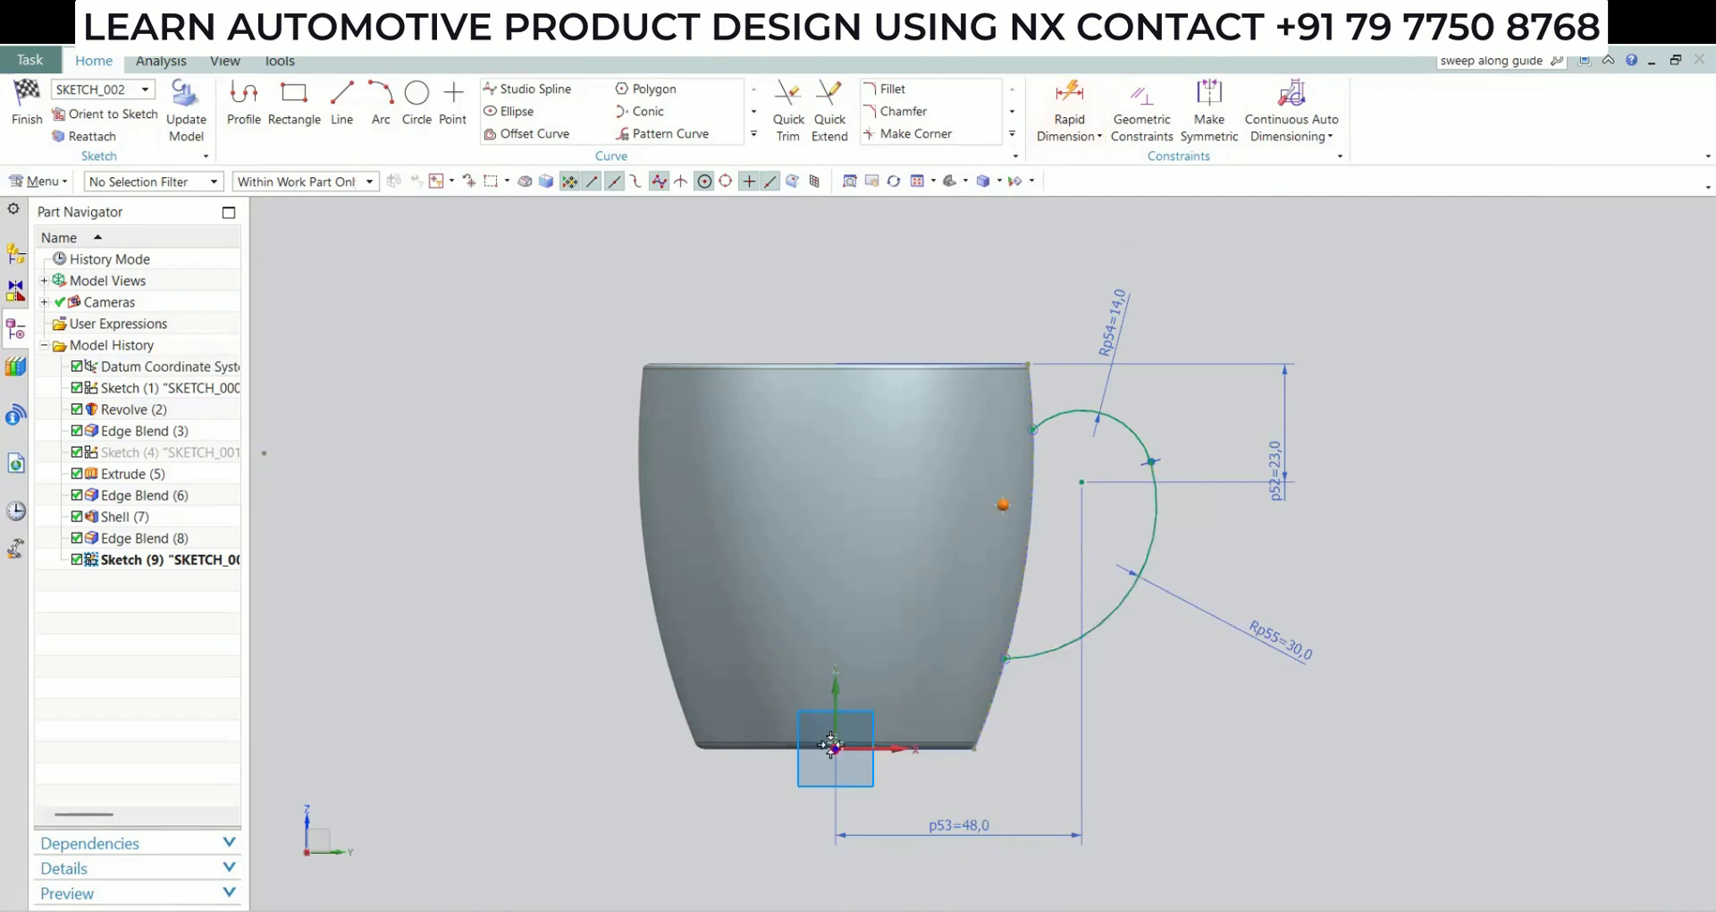
pyautogui.click(1062, 130)
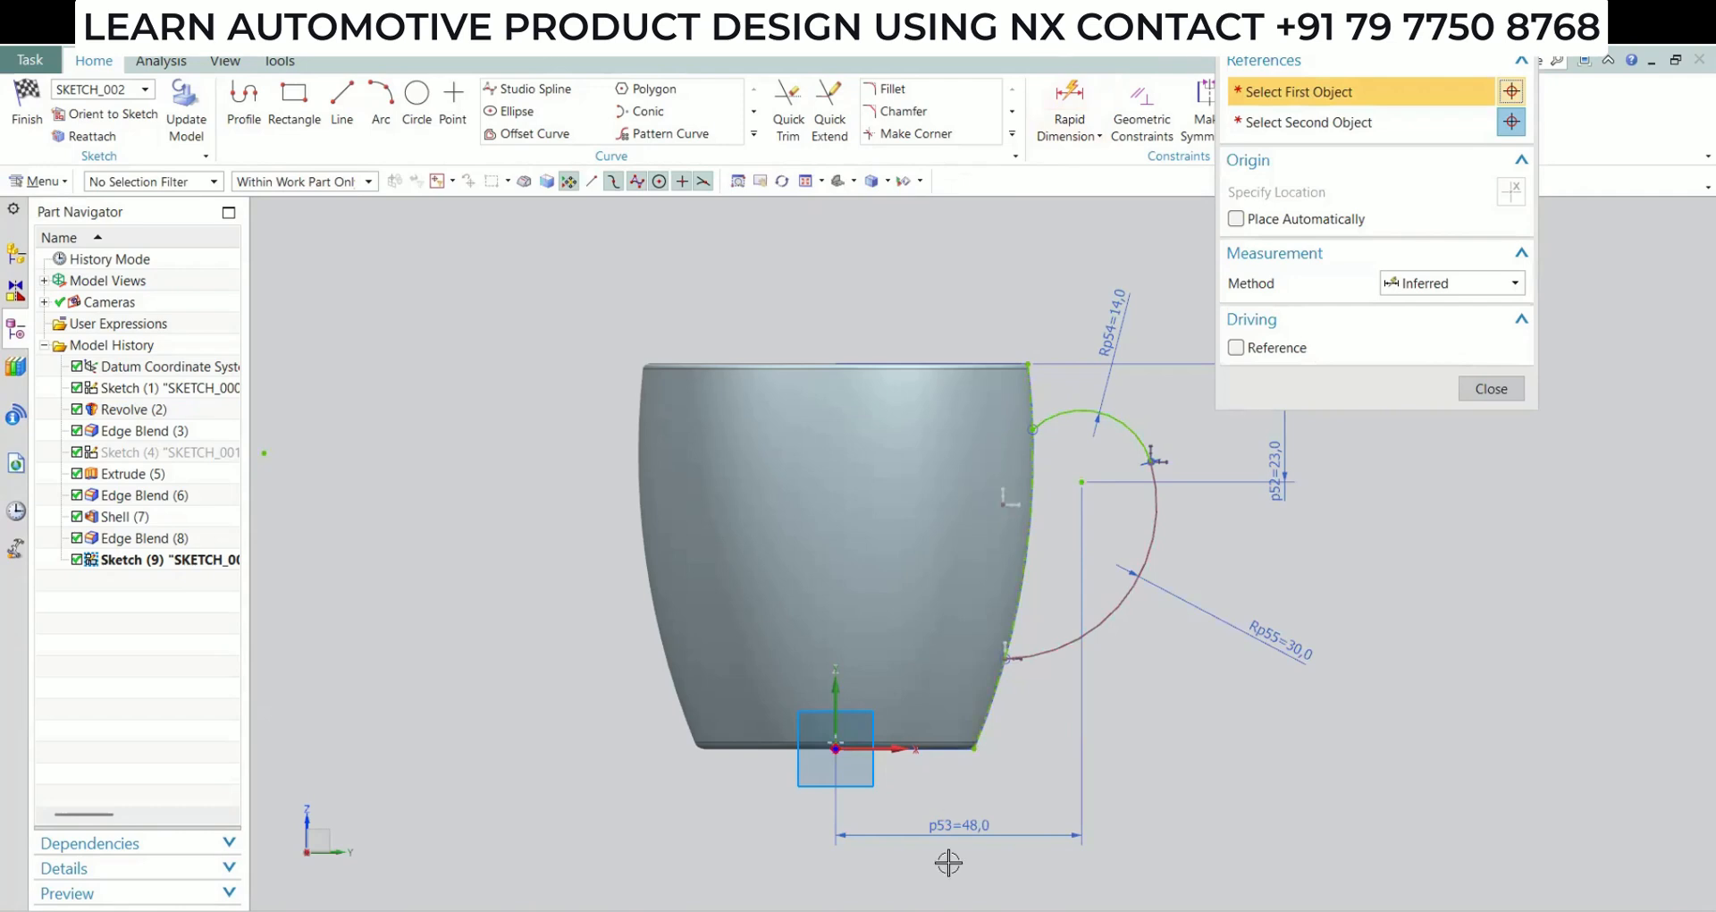
pyautogui.click(1233, 862)
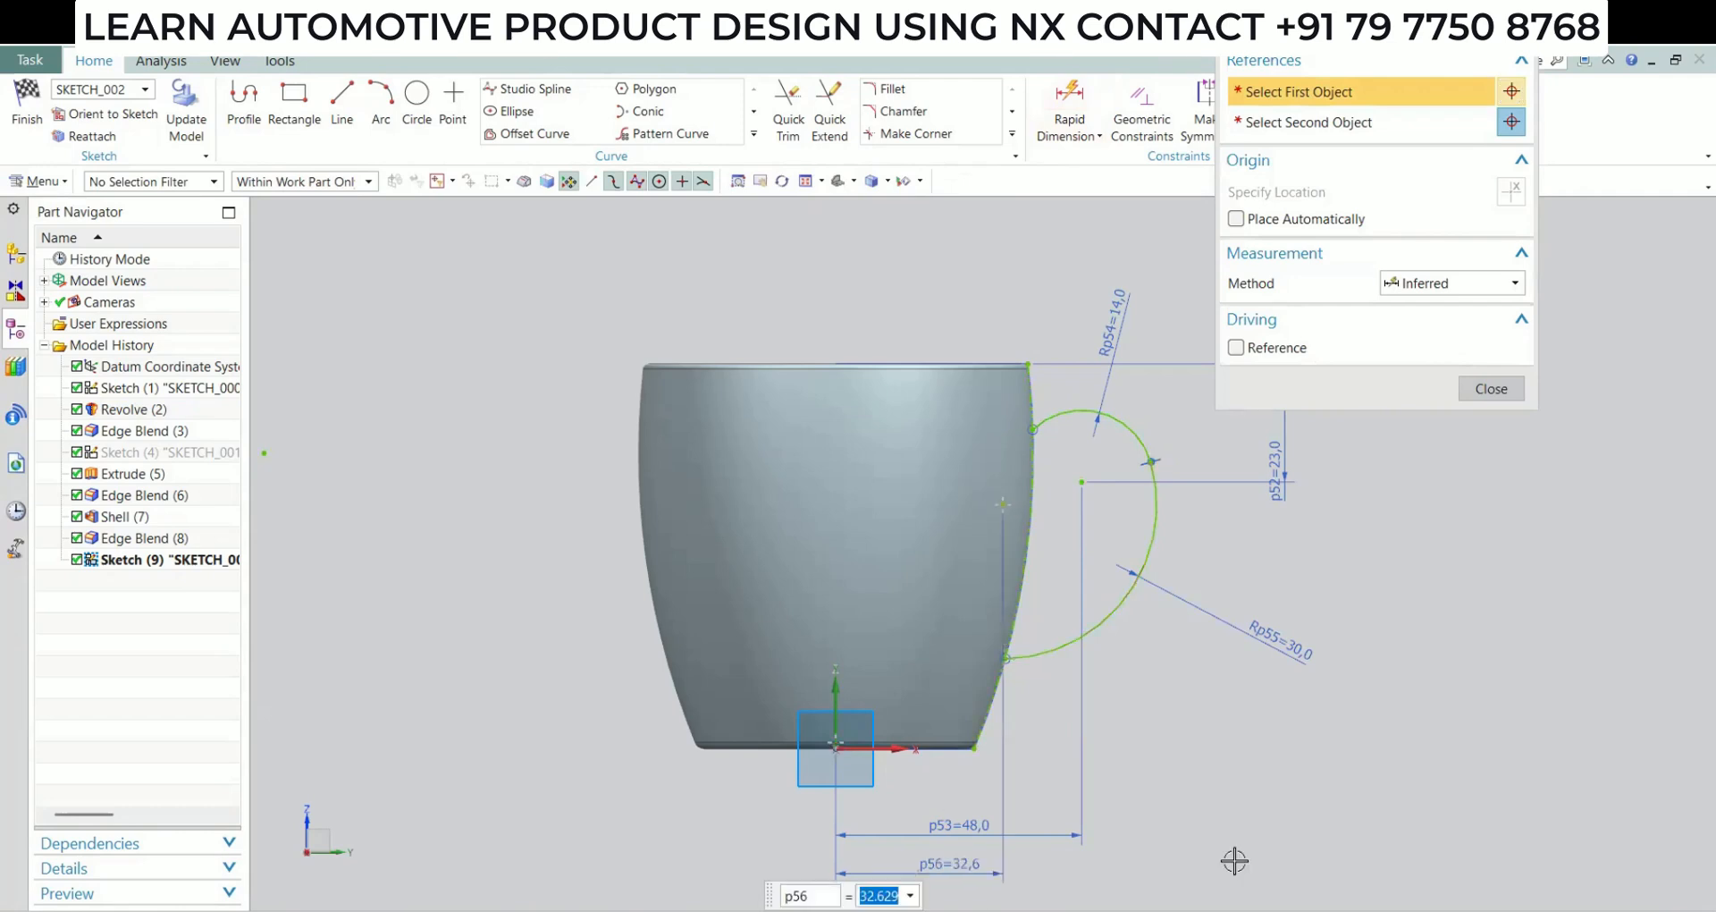
pyautogui.write('35')
pyautogui.press('Return')
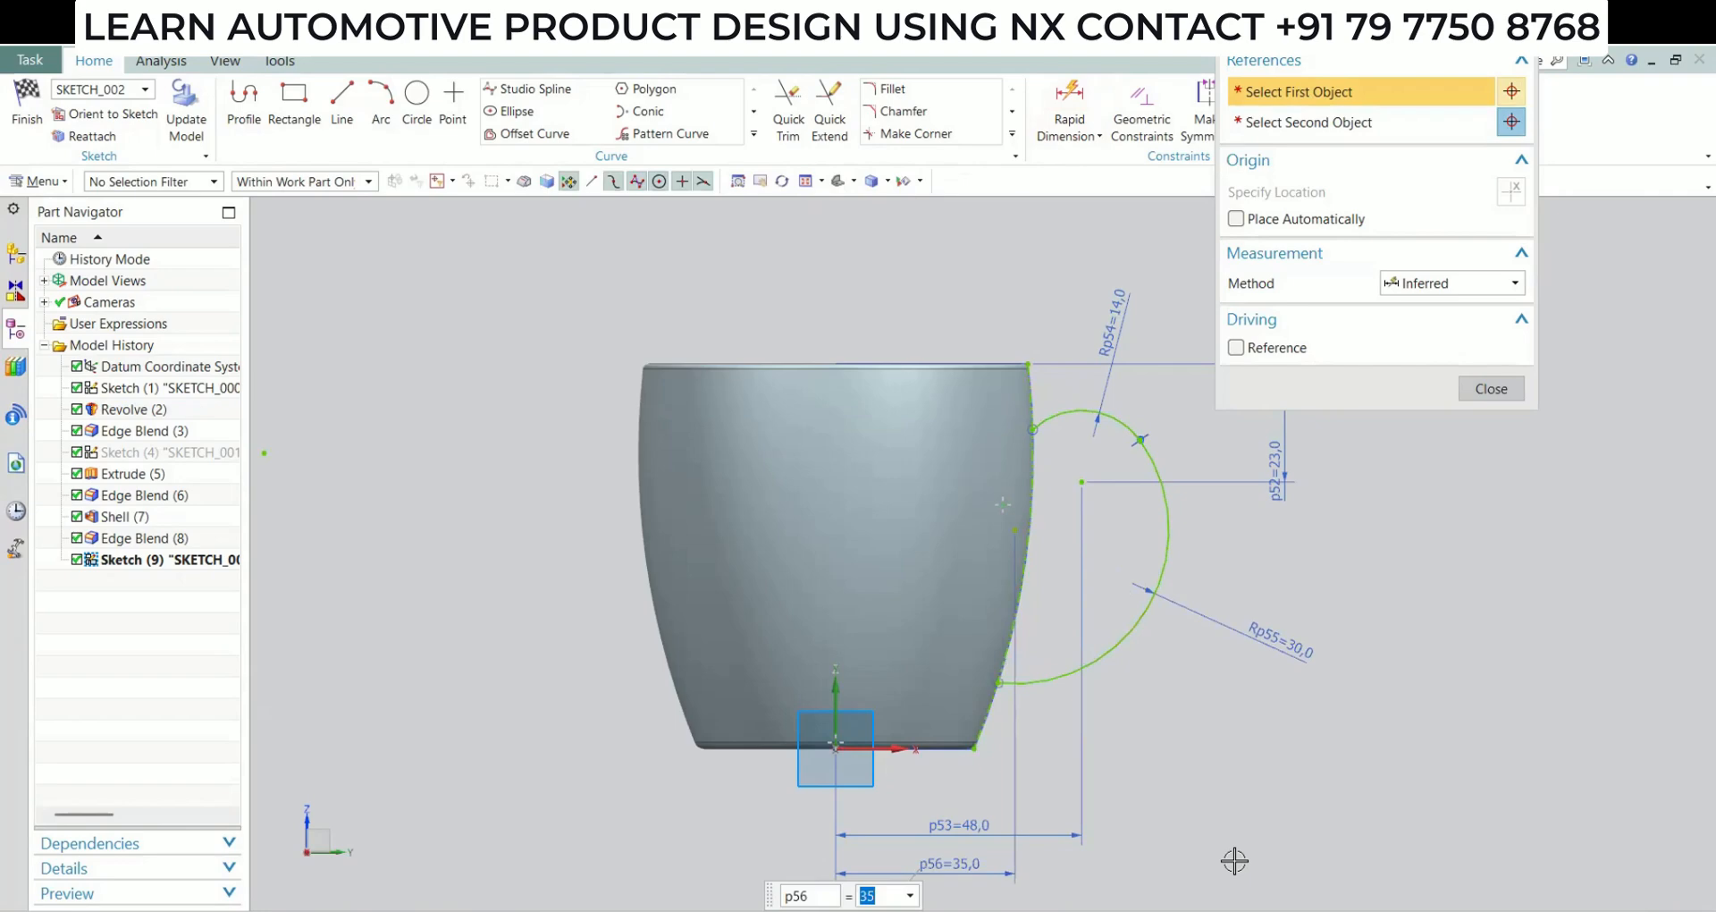
pyautogui.click(1238, 729)
pyautogui.press('Escape')
pyautogui.click(27, 107)
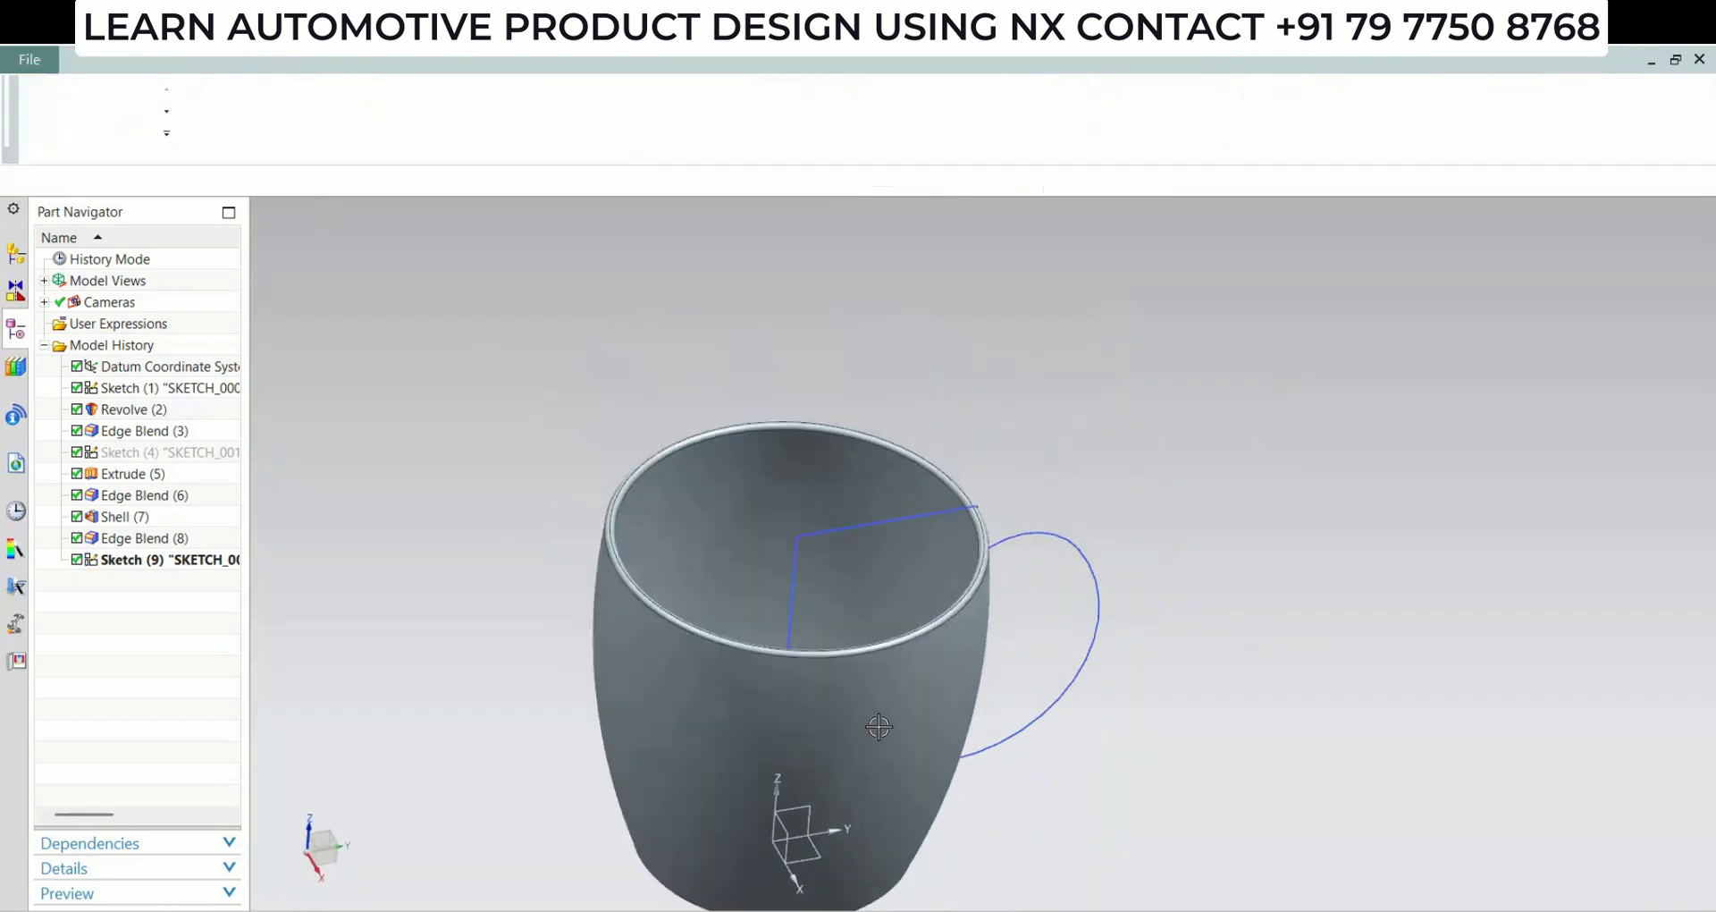
# Create a non-associative datum plane normal to the upper handle arc at its end on the cup wall
pyautogui.moveTo(873, 701)
pyautogui.mouseDown(button='middle')
pyautogui.moveTo(783, 712)
pyautogui.moveTo(786, 594)
pyautogui.moveTo(889, 582)
pyautogui.moveTo(1049, 651)
pyautogui.moveTo(1073, 643)
pyautogui.moveTo(1016, 669)
pyautogui.moveTo(1069, 587)
pyautogui.moveTo(885, 665)
pyautogui.mouseUp(button='middle')
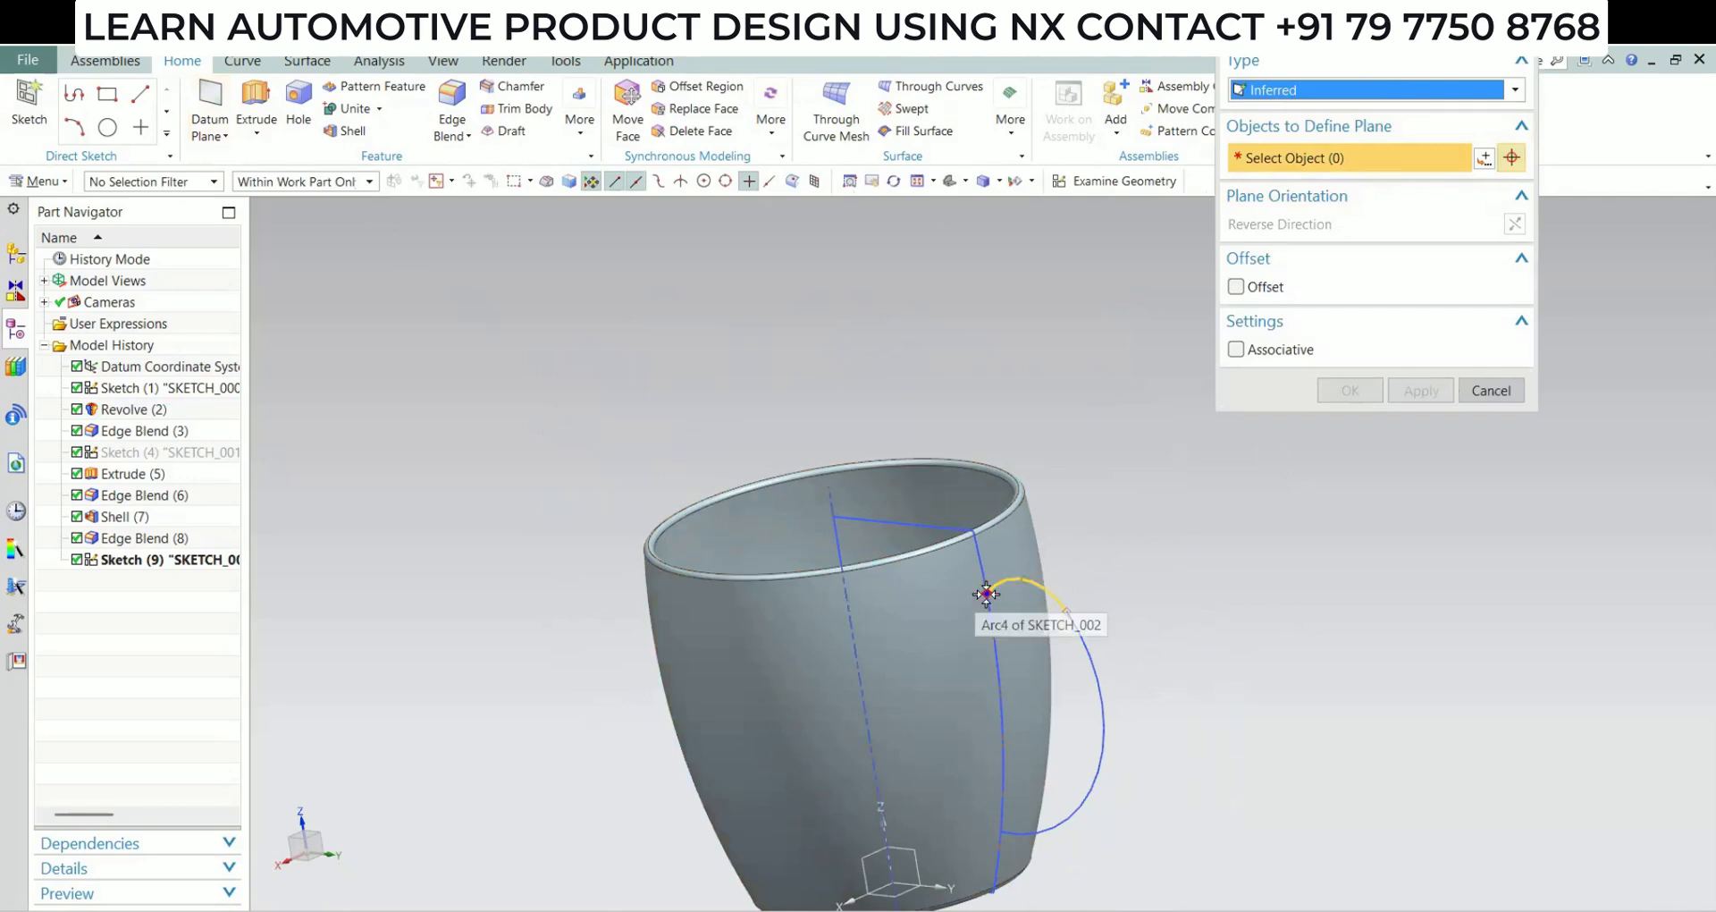
pyautogui.click(1085, 624)
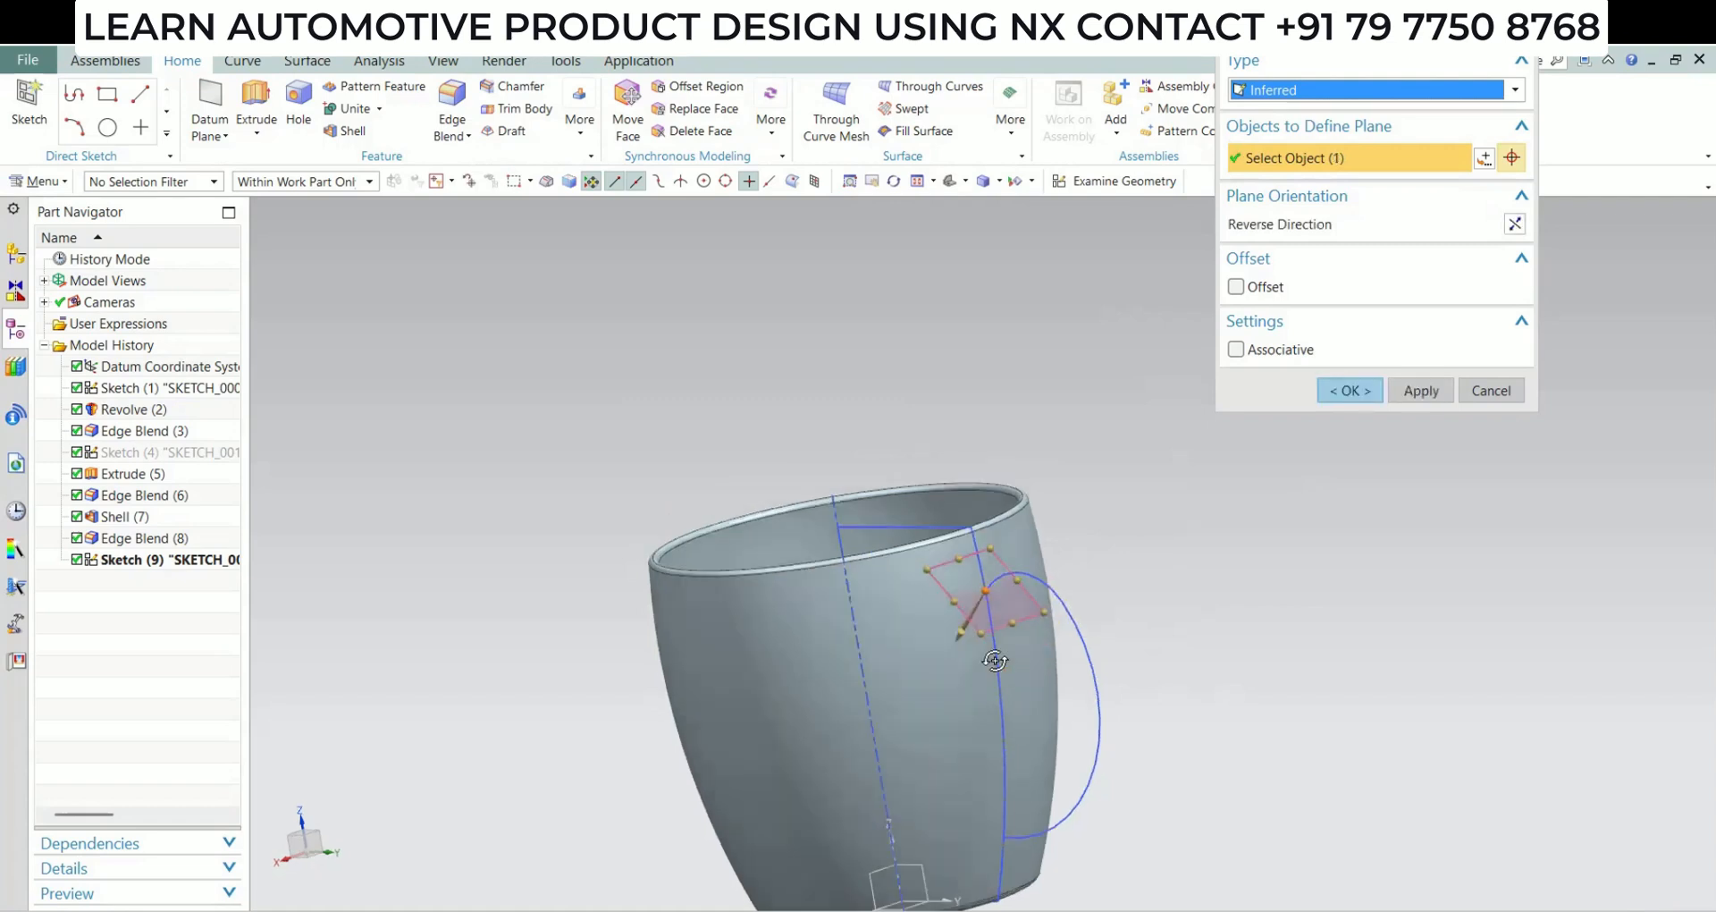
pyautogui.moveTo(1086, 624)
pyautogui.mouseDown(button='middle')
pyautogui.moveTo(1046, 624)
pyautogui.moveTo(950, 709)
pyautogui.moveTo(1083, 646)
pyautogui.mouseUp(button='middle')
pyautogui.click(1348, 389)
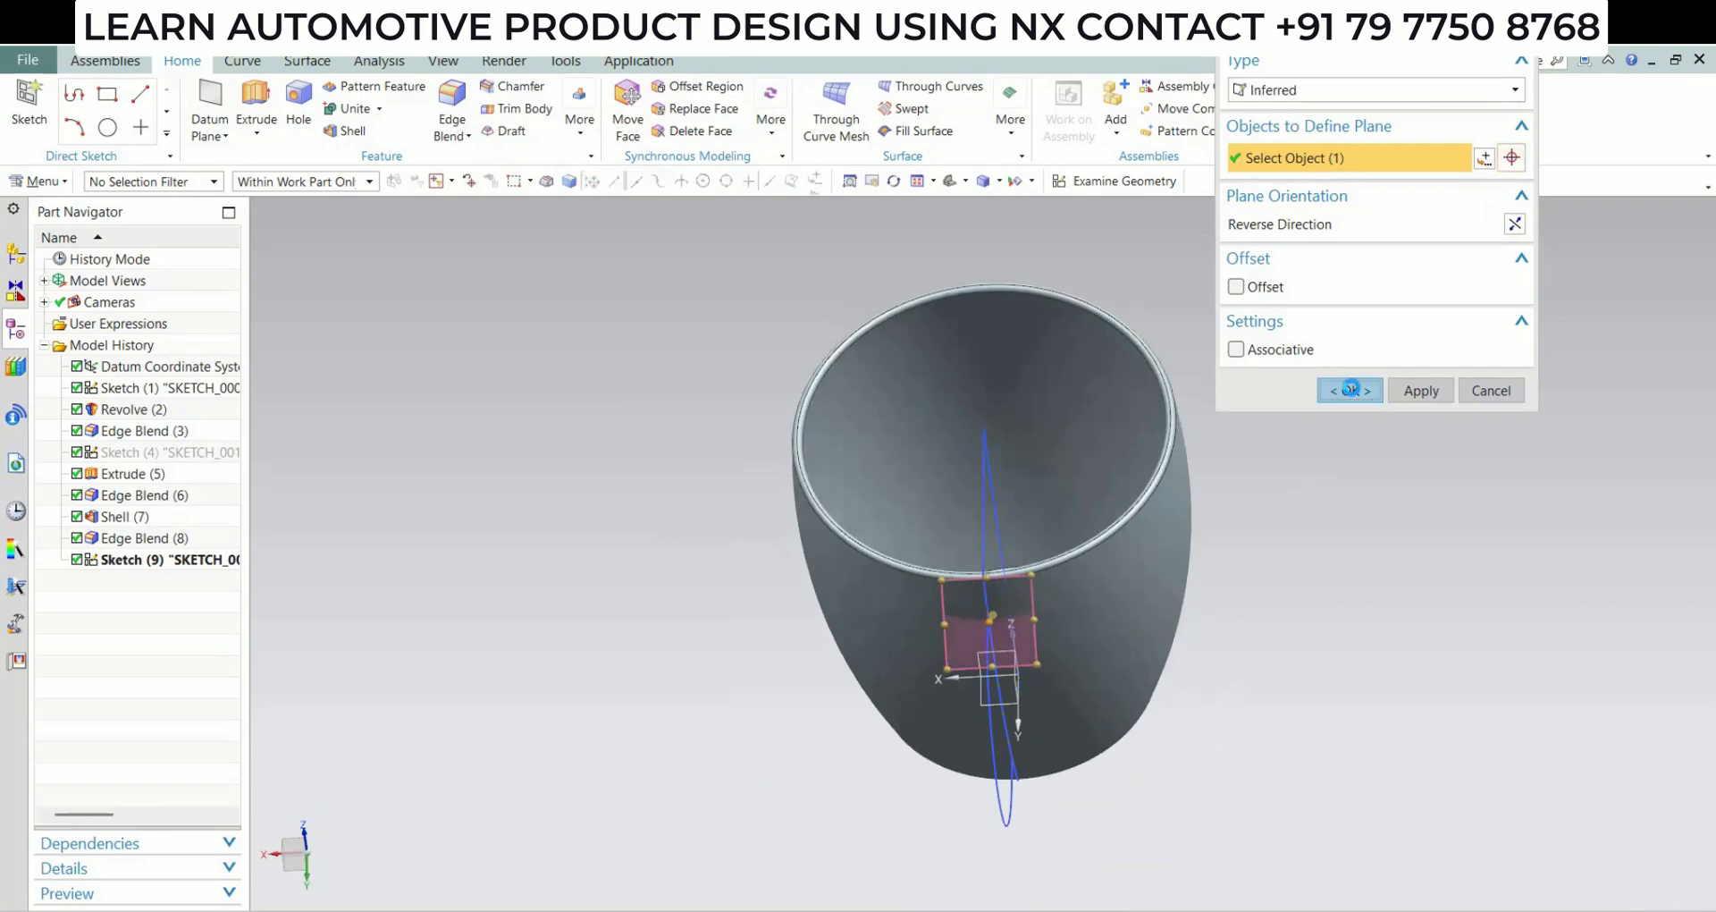
# Start a new sketch on the datum plane at the arc's end, with the horizontal reference direction reversed
pyautogui.click(1082, 182)
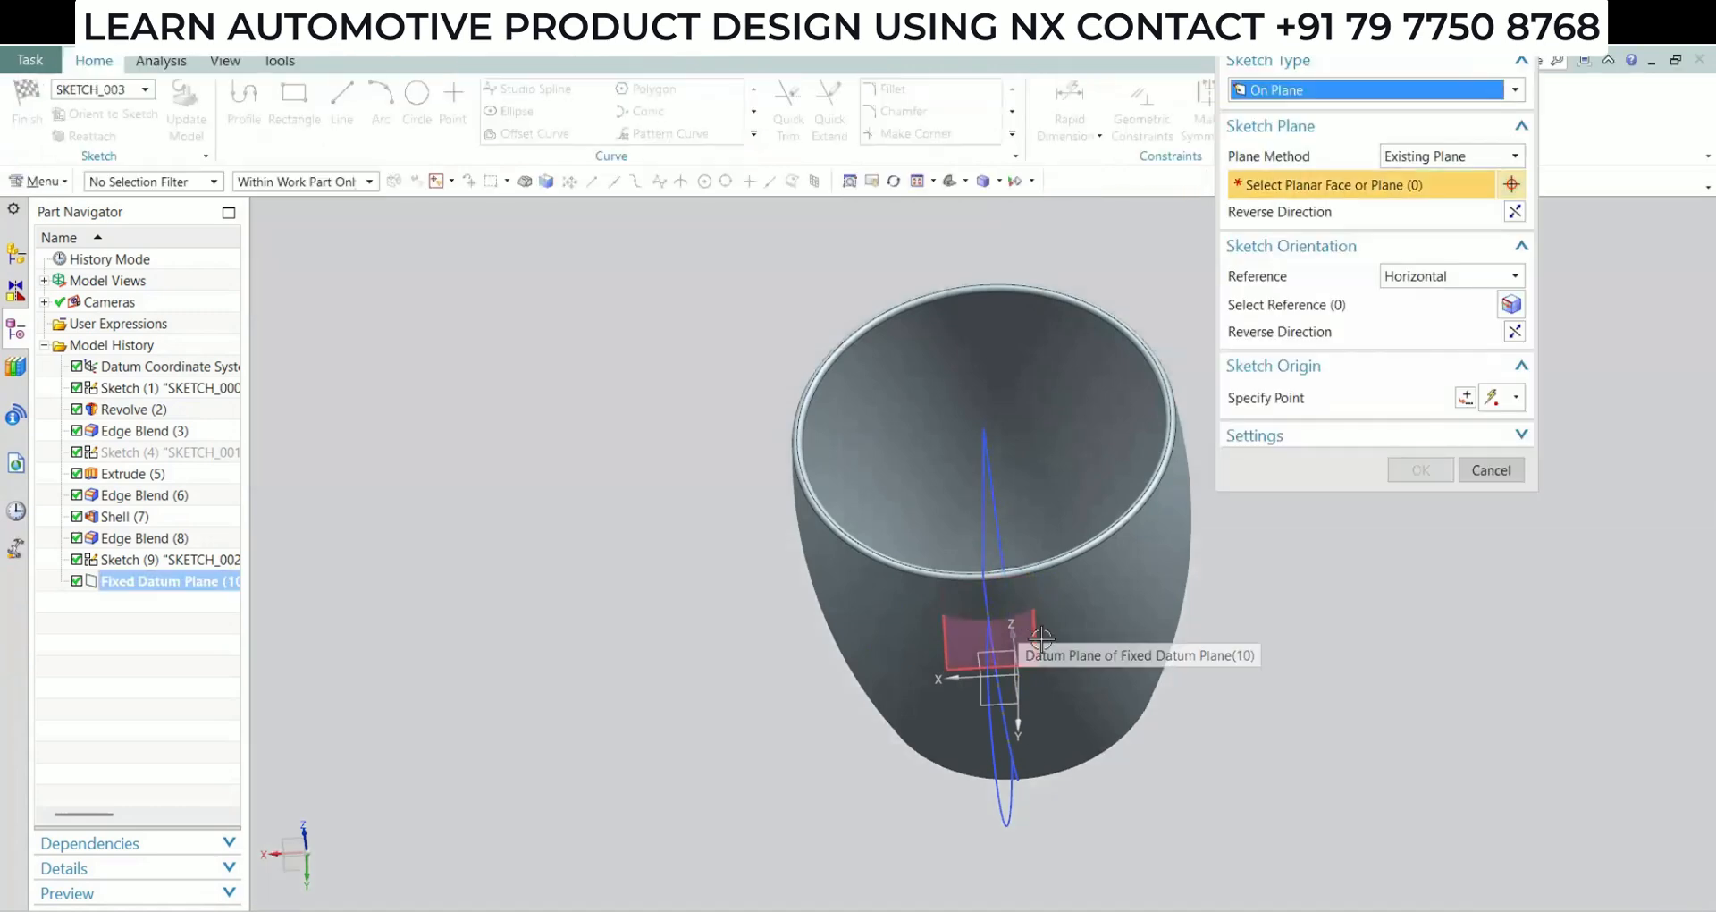
pyautogui.click(1031, 623)
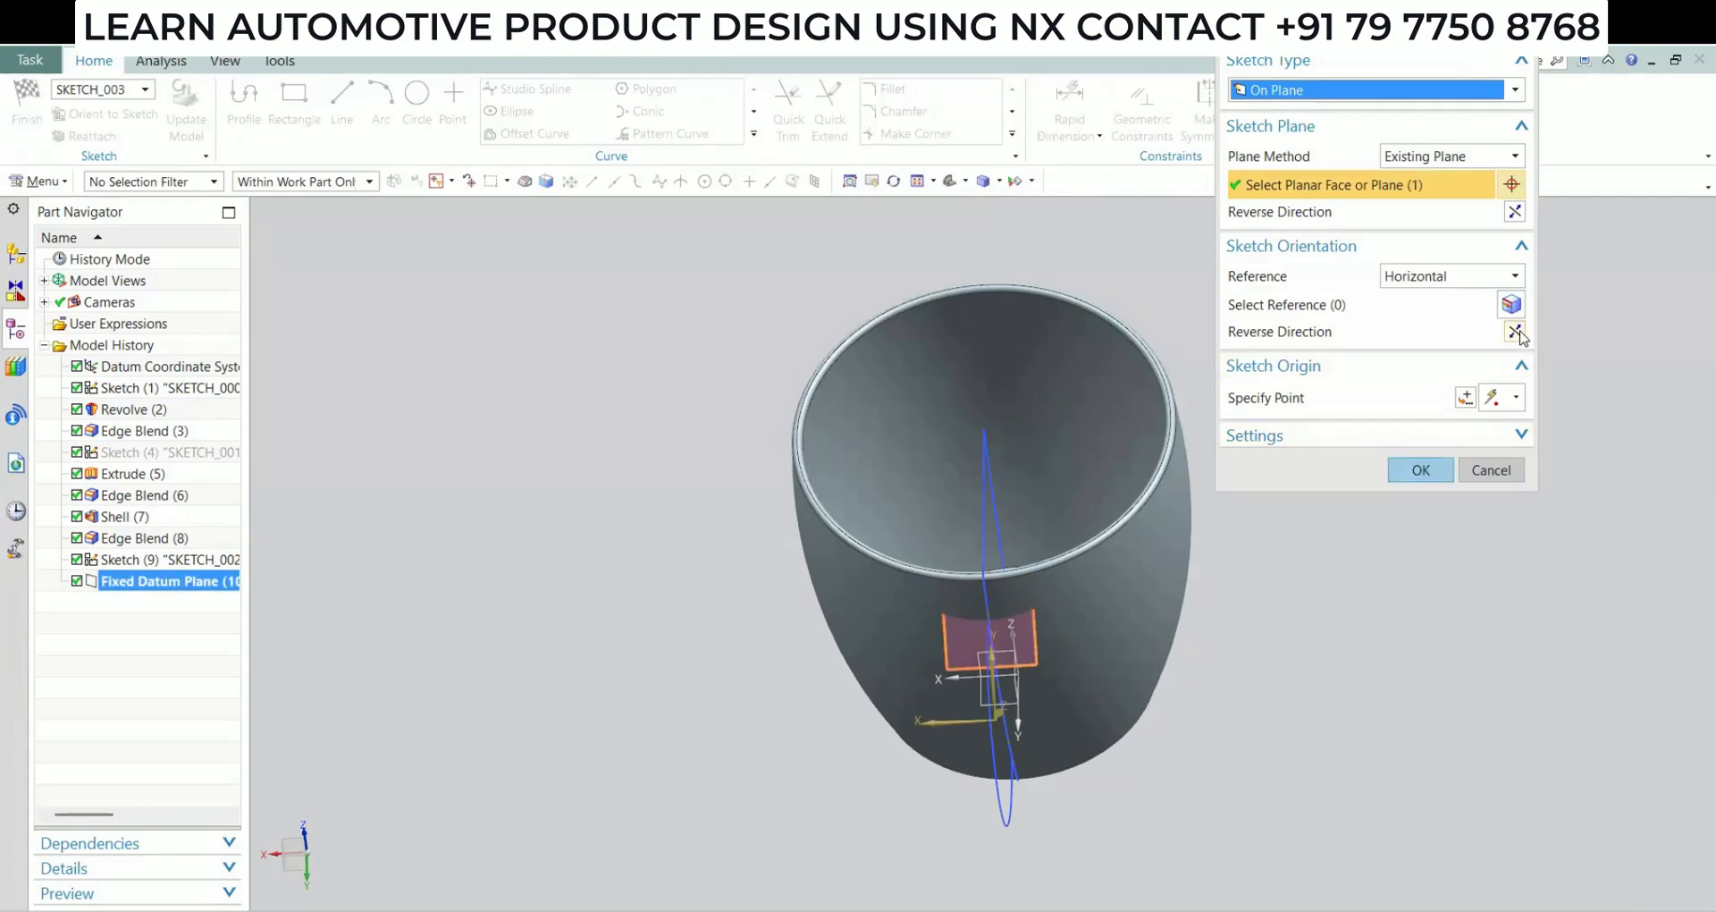
pyautogui.click(1518, 332)
pyautogui.click(1515, 217)
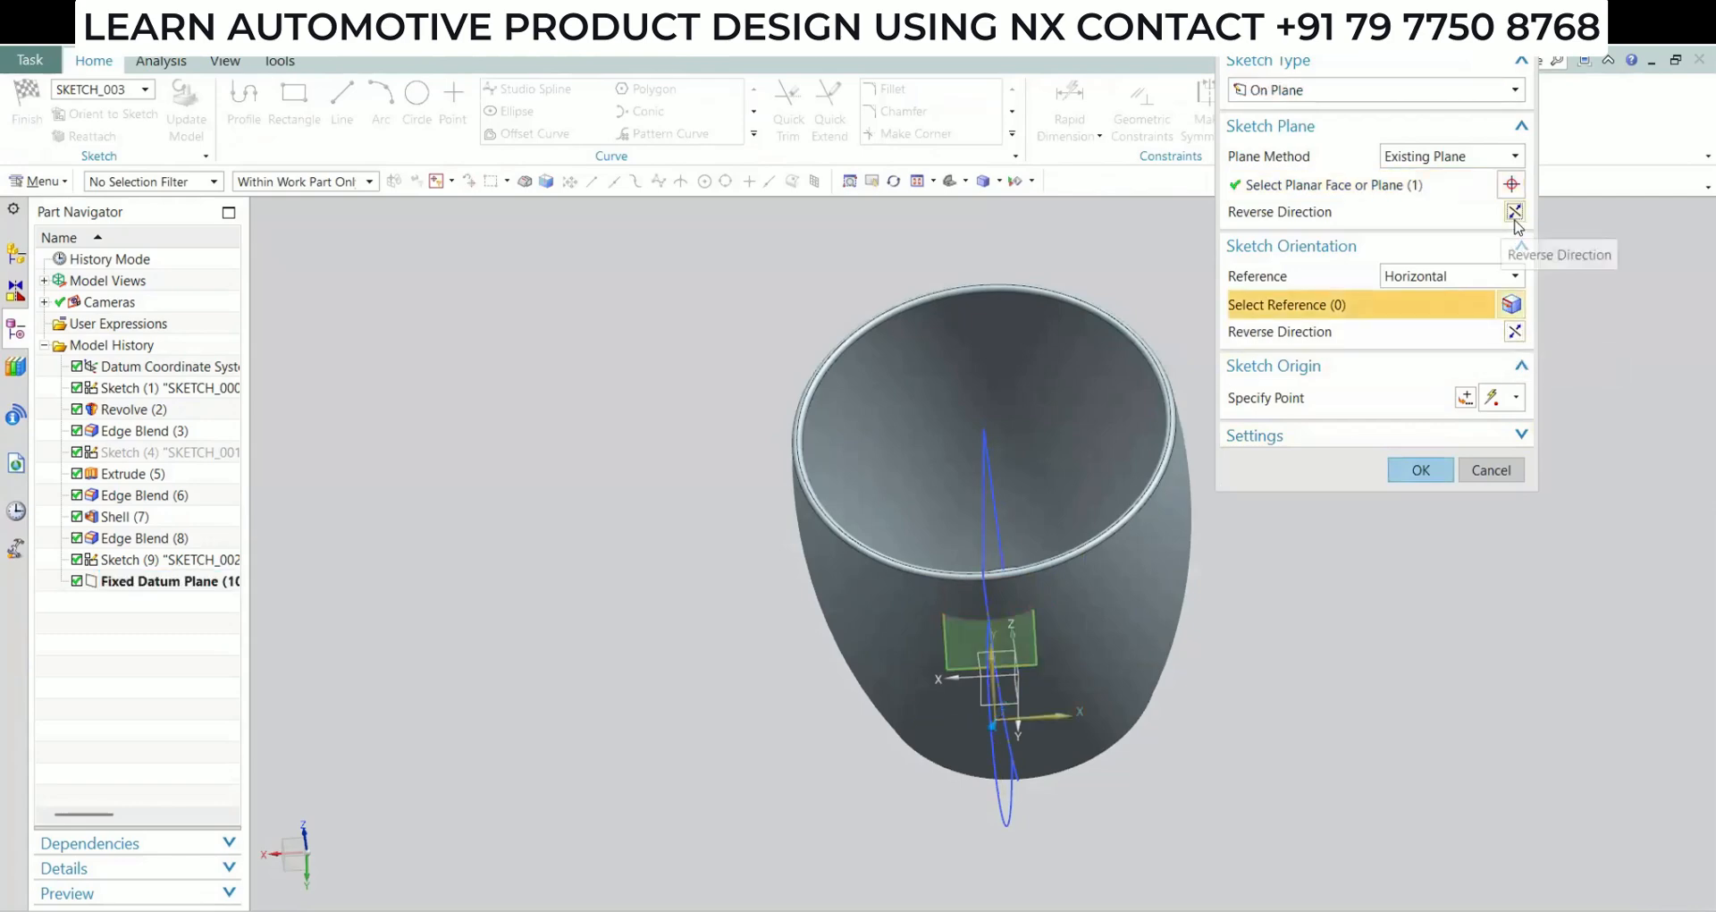
pyautogui.click(1418, 471)
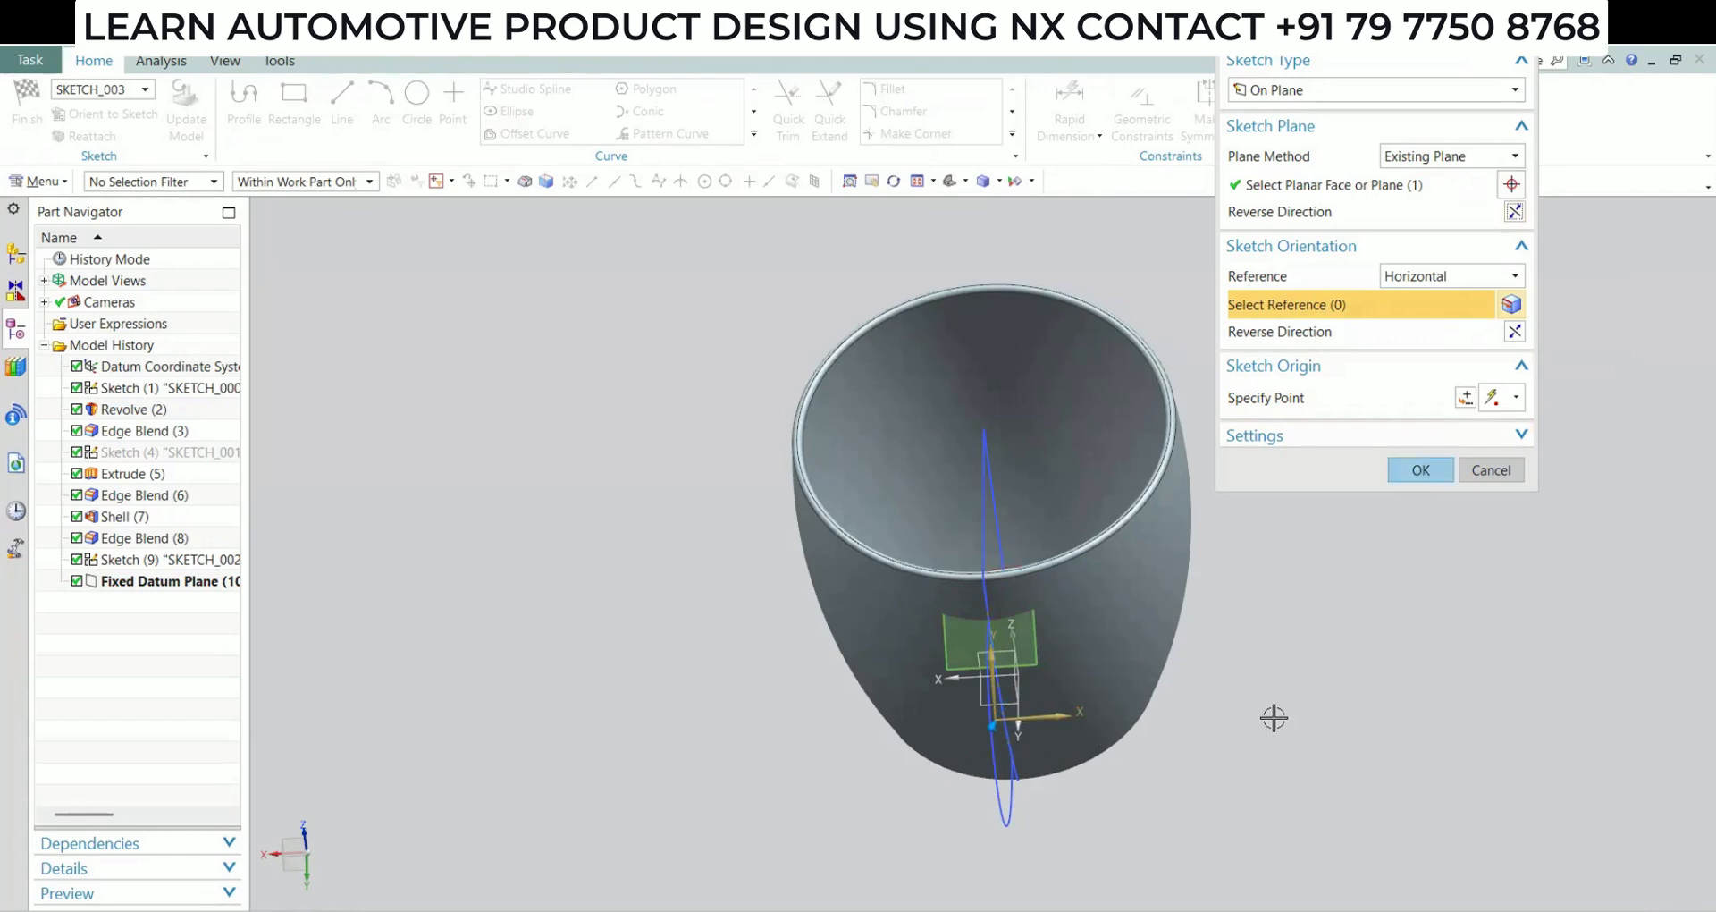
pyautogui.click(1426, 474)
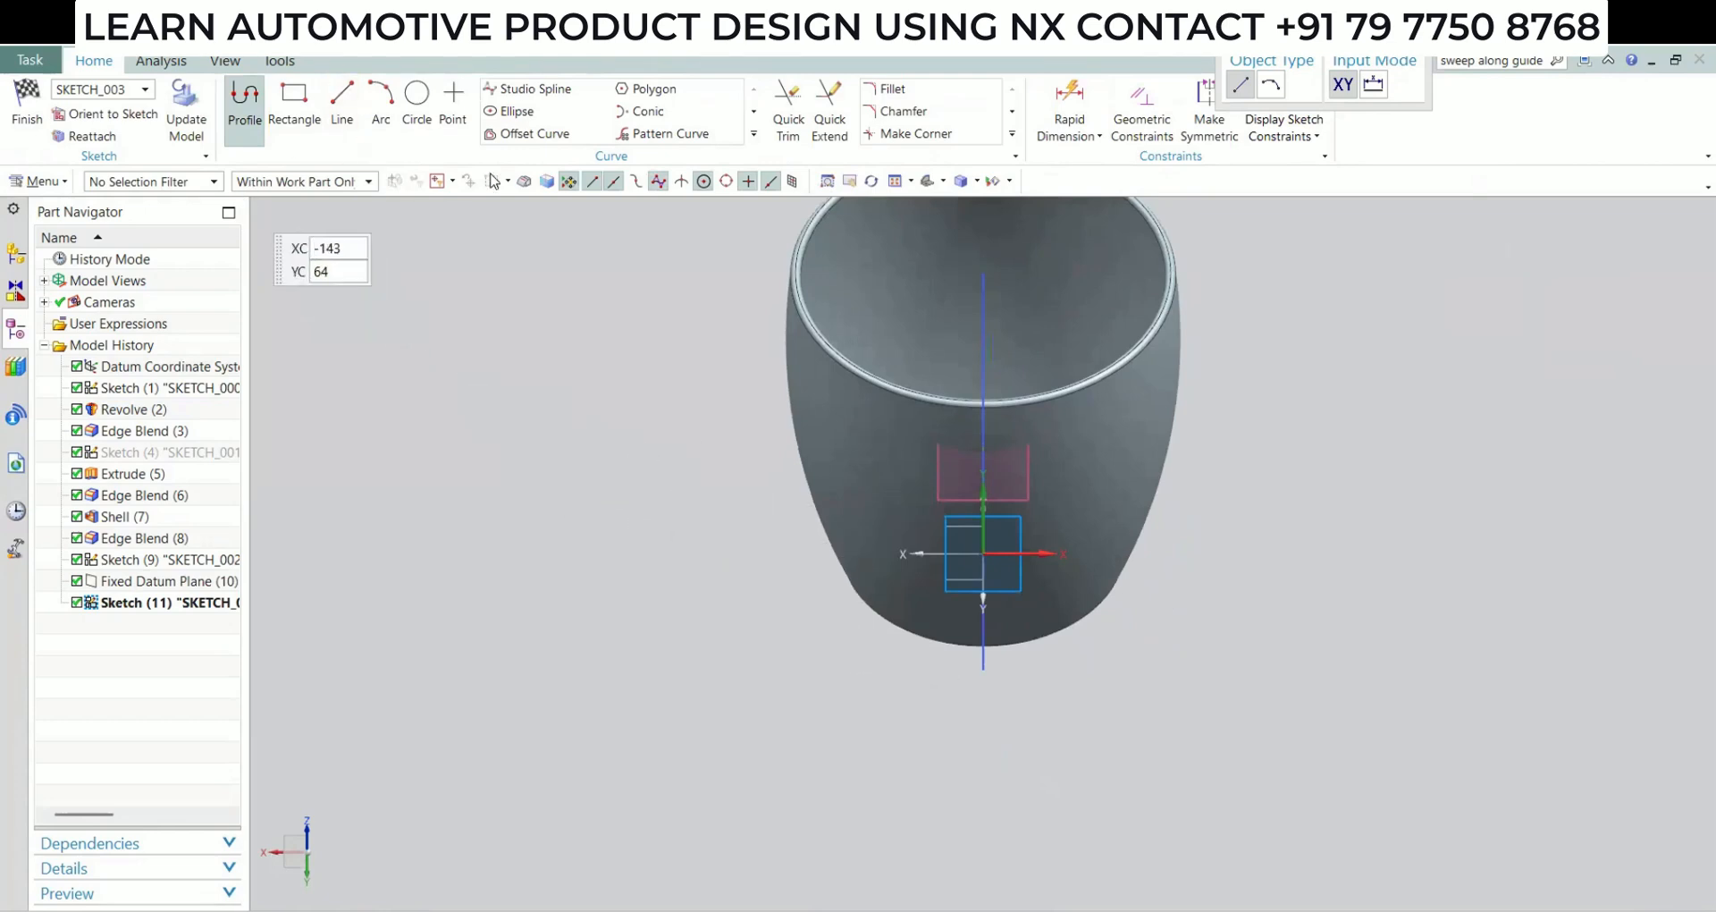
# Sketch a rectangle from its centre at the handle arc's end, about 10.5 mm wide and 8 mm high
pyautogui.click(294, 98)
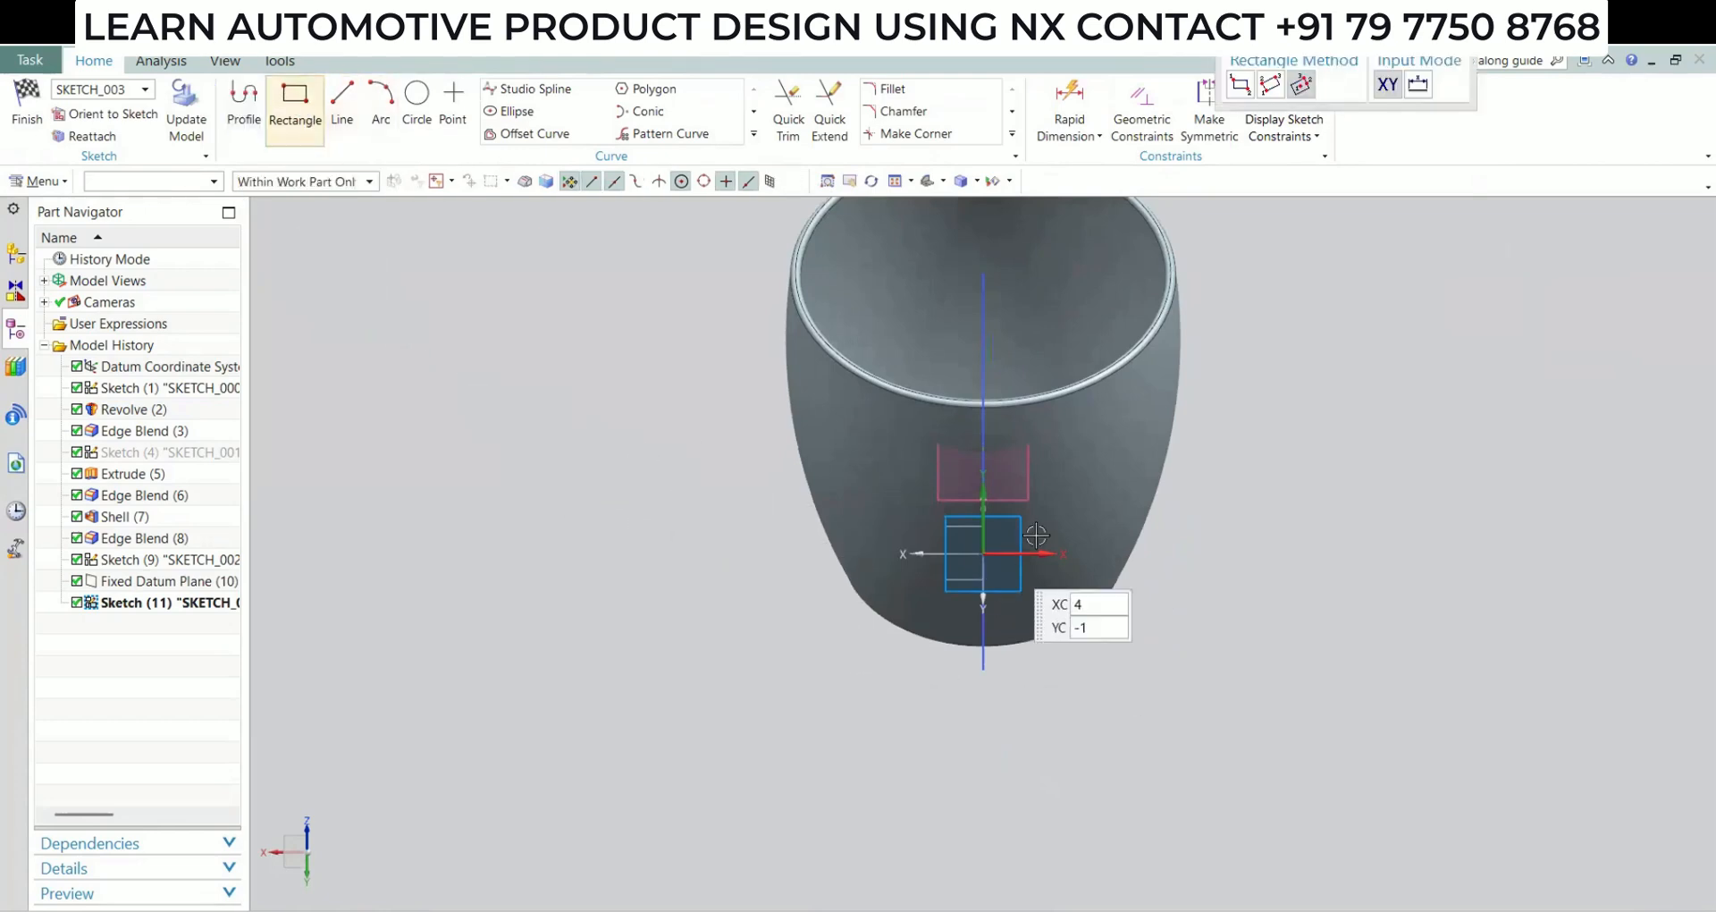
pyautogui.moveTo(1060, 500); pyautogui.dragTo(1096, 422, button='middle')
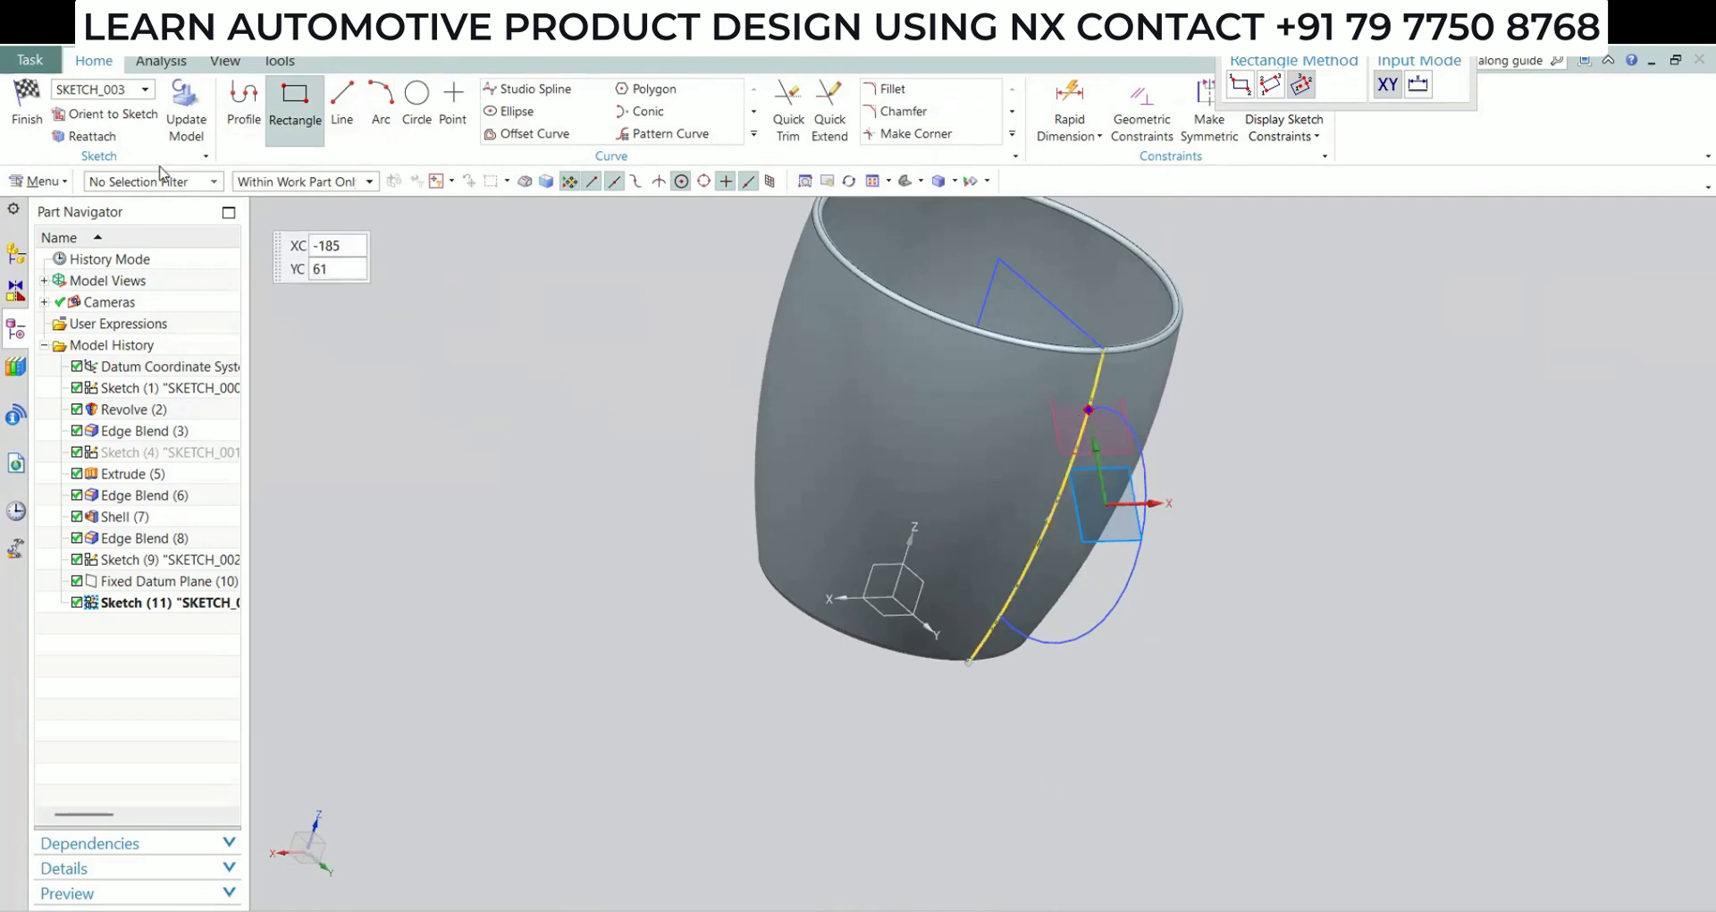
pyautogui.click(133, 118)
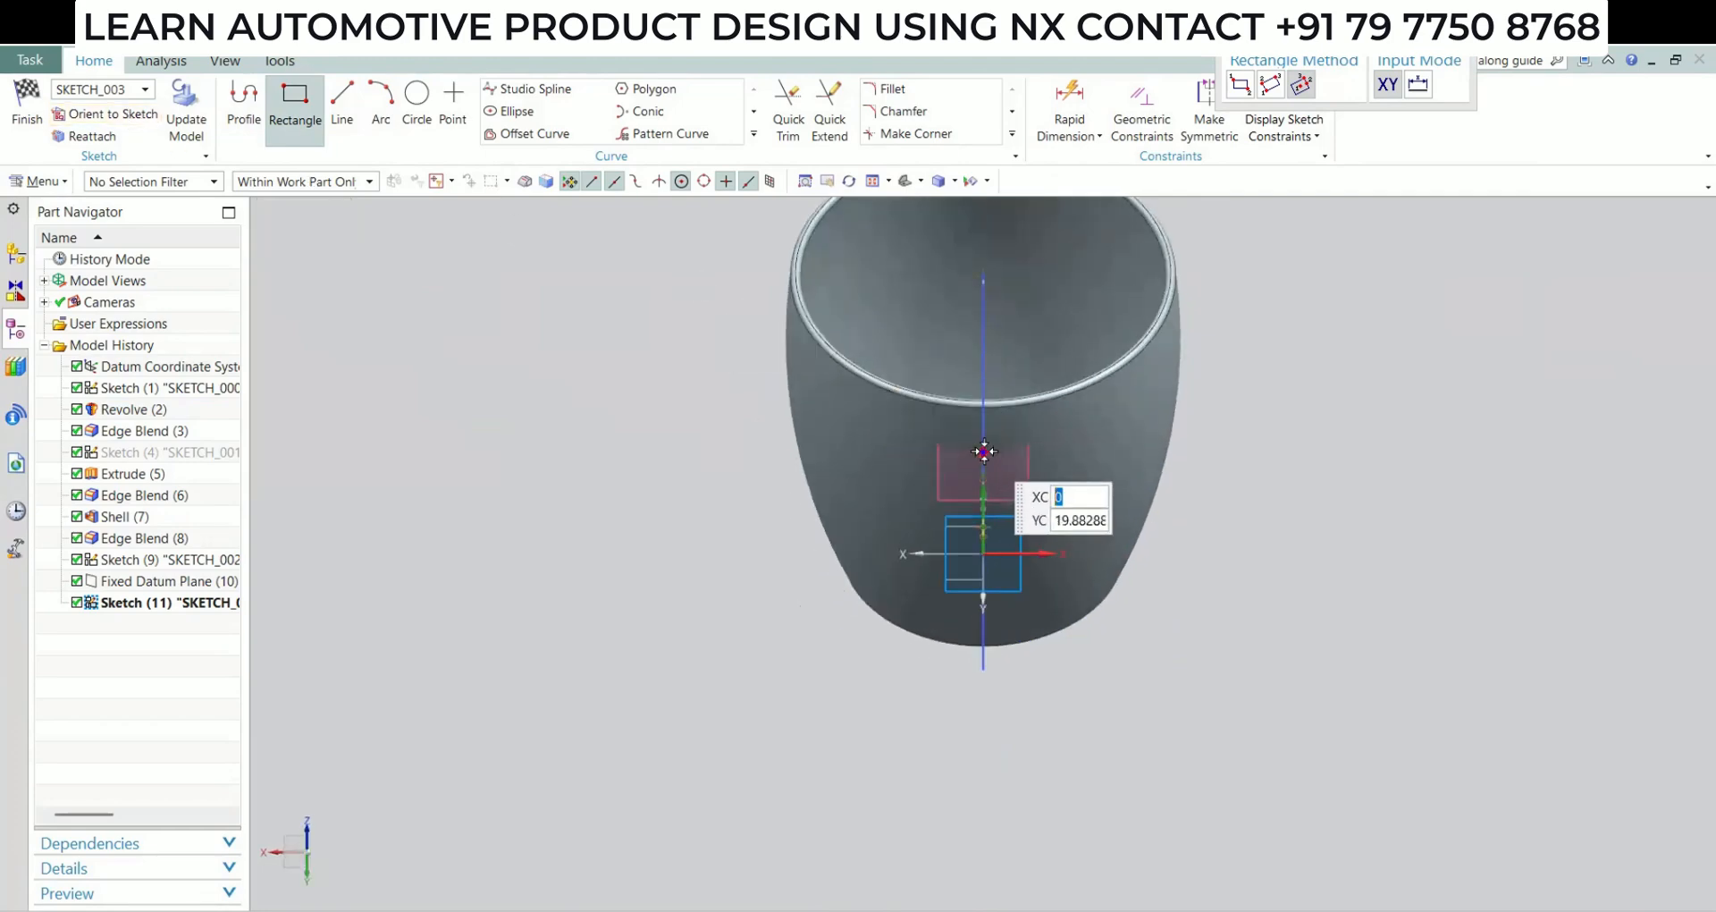
pyautogui.scroll(6, 984, 451)
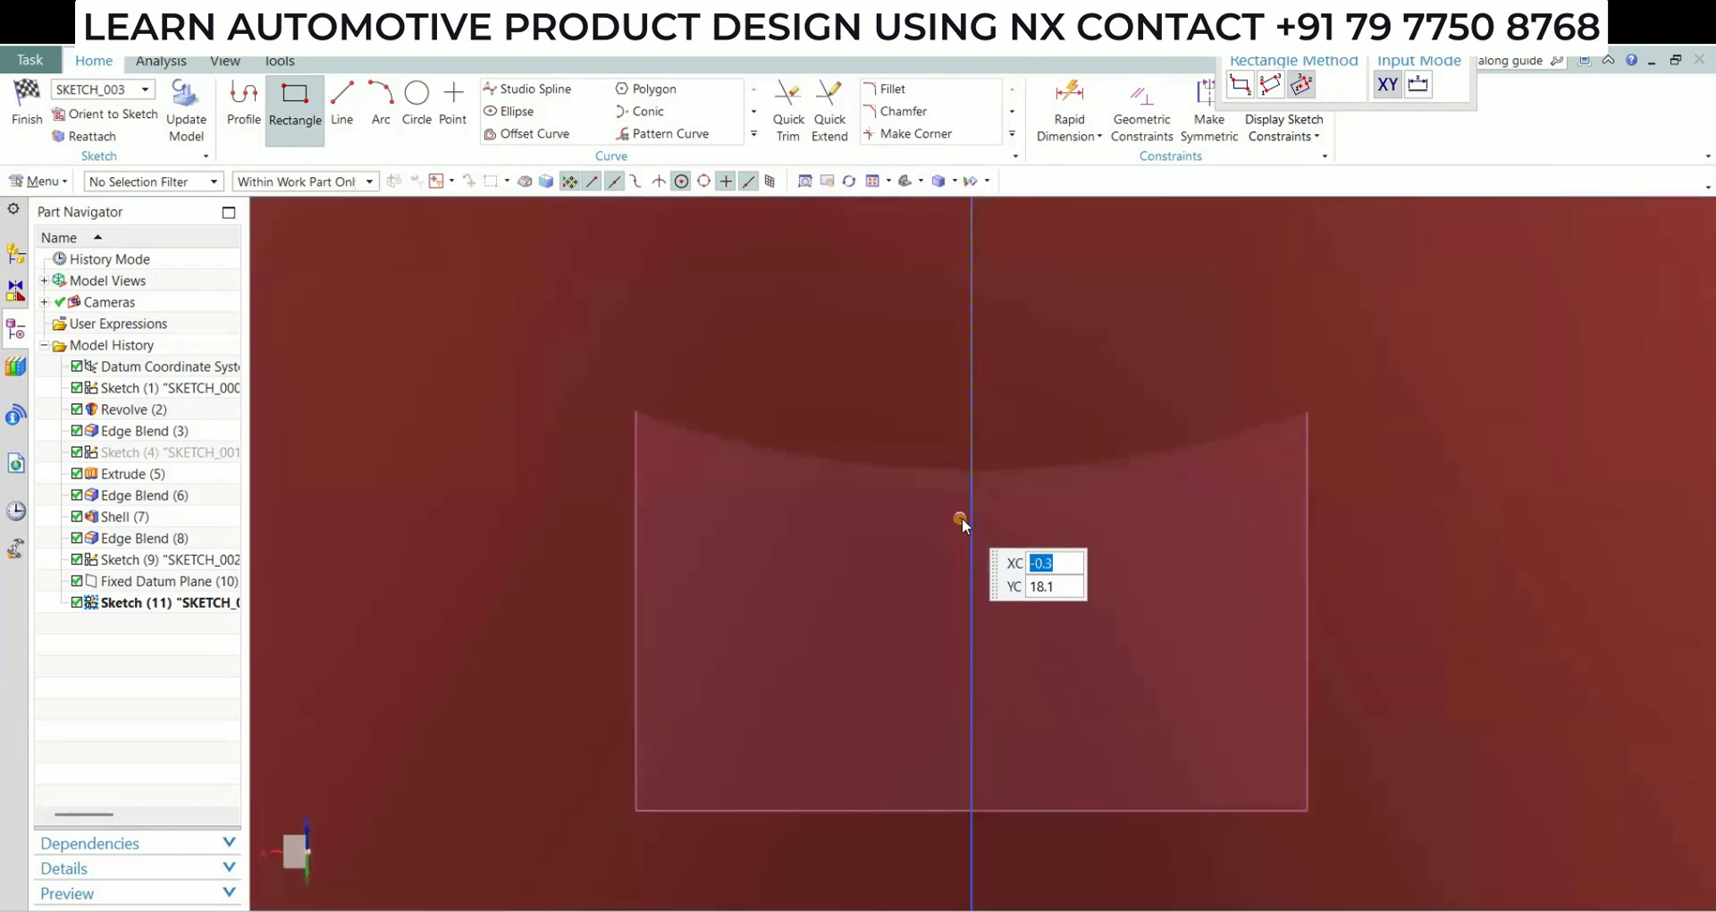
pyautogui.moveTo(962, 518)
pyautogui.mouseDown(button='middle')
pyautogui.moveTo(992, 506)
pyautogui.moveTo(999, 422)
pyautogui.mouseUp(button='middle')
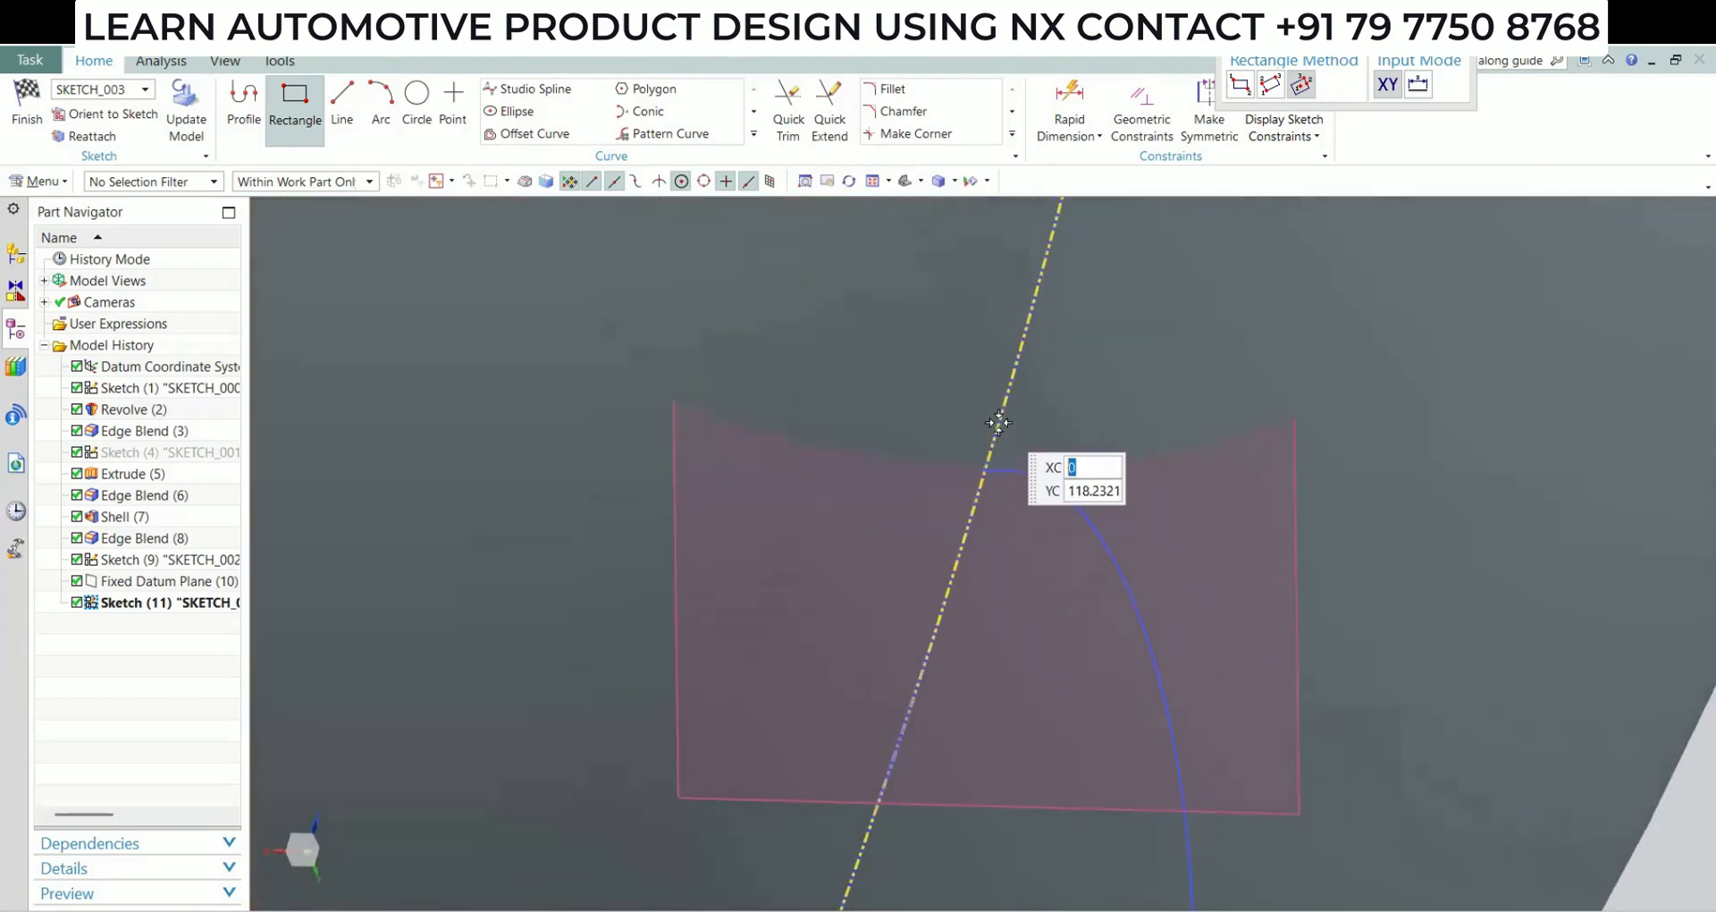
pyautogui.click(992, 471)
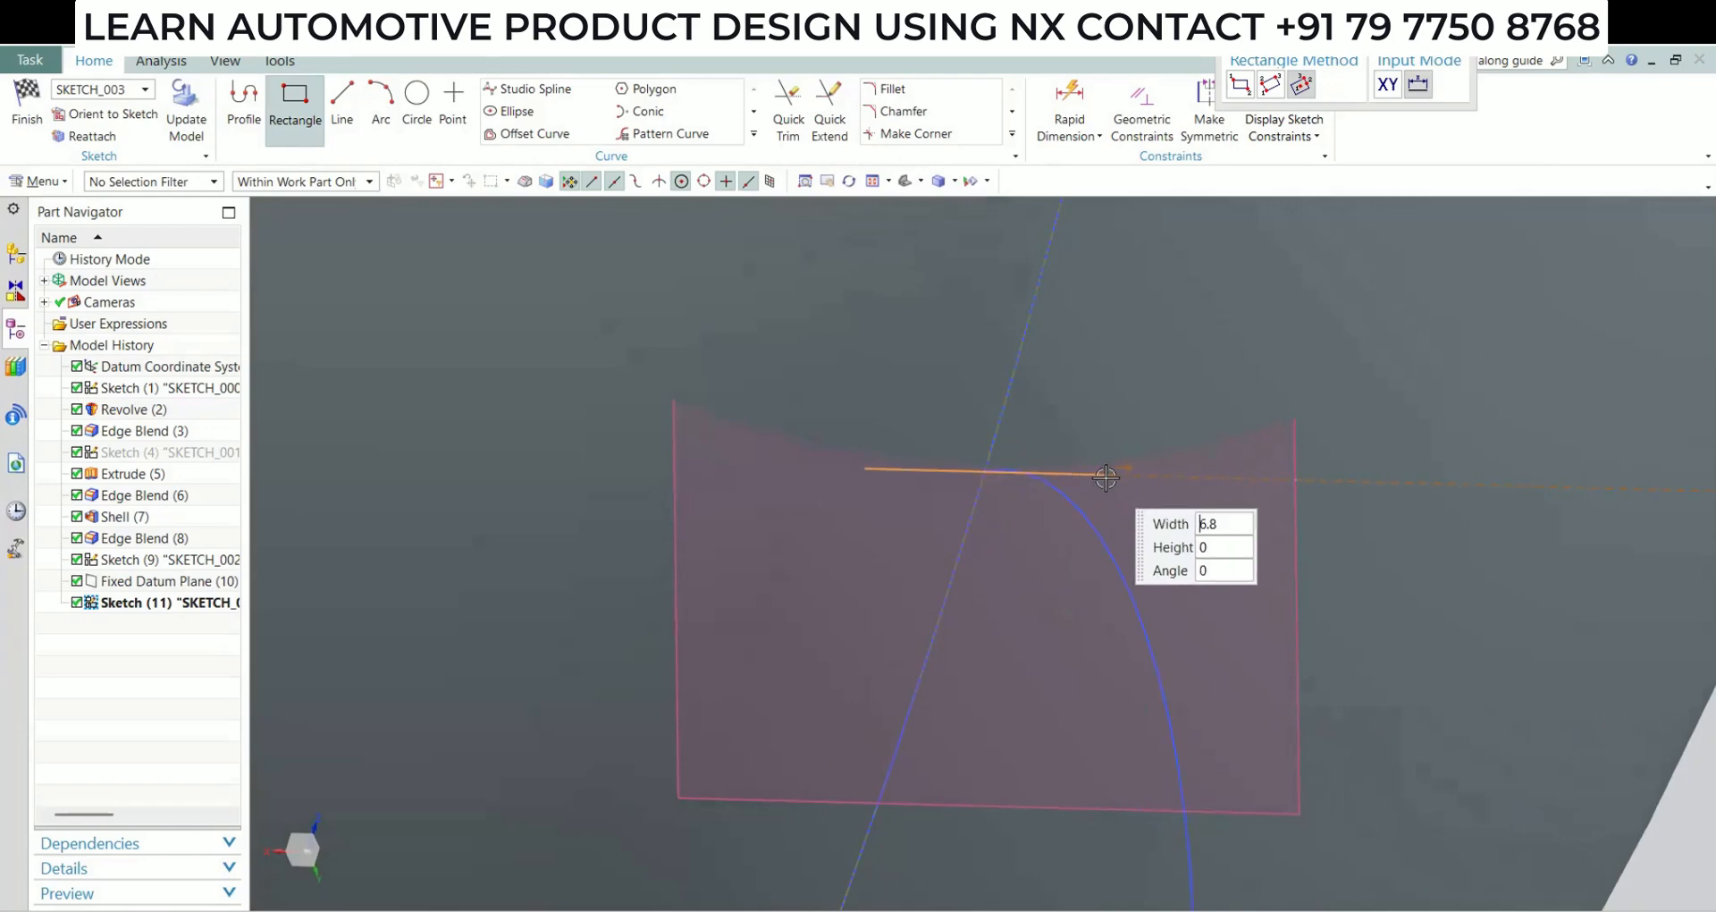
pyautogui.click(103, 114)
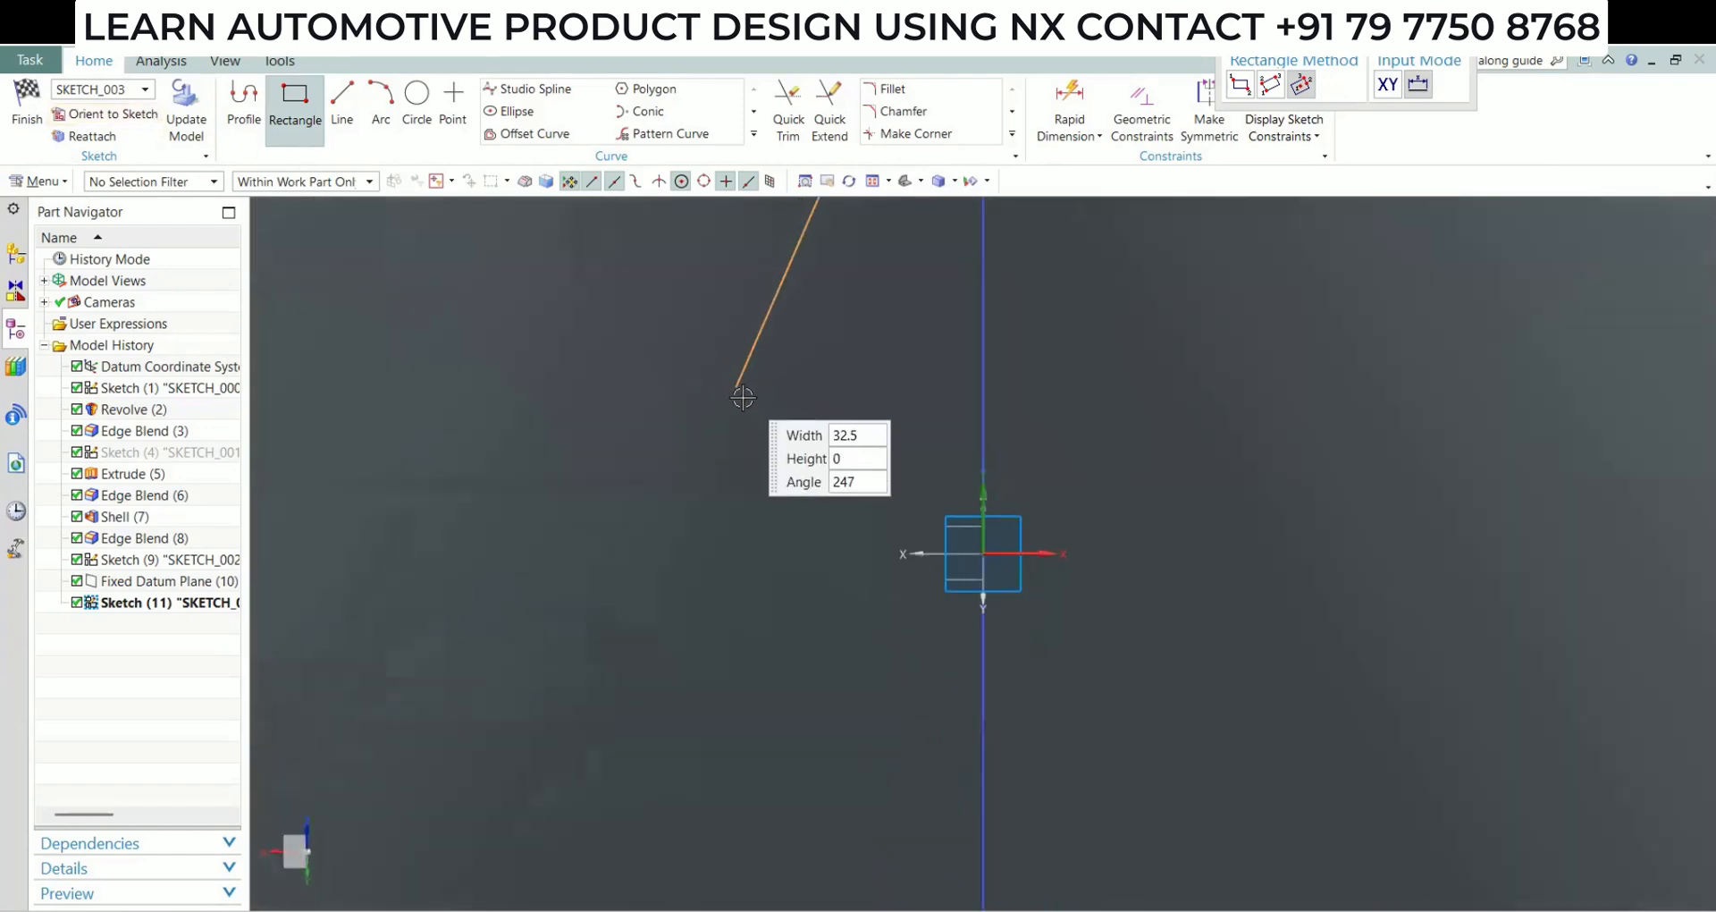
pyautogui.scroll(-5, 743, 397)
pyautogui.scroll(-2, 845, 436)
pyautogui.keyDown('shift'); pyautogui.moveTo(858, 440); pyautogui.dragTo(875, 751, button='middle'); pyautogui.keyUp('shift')
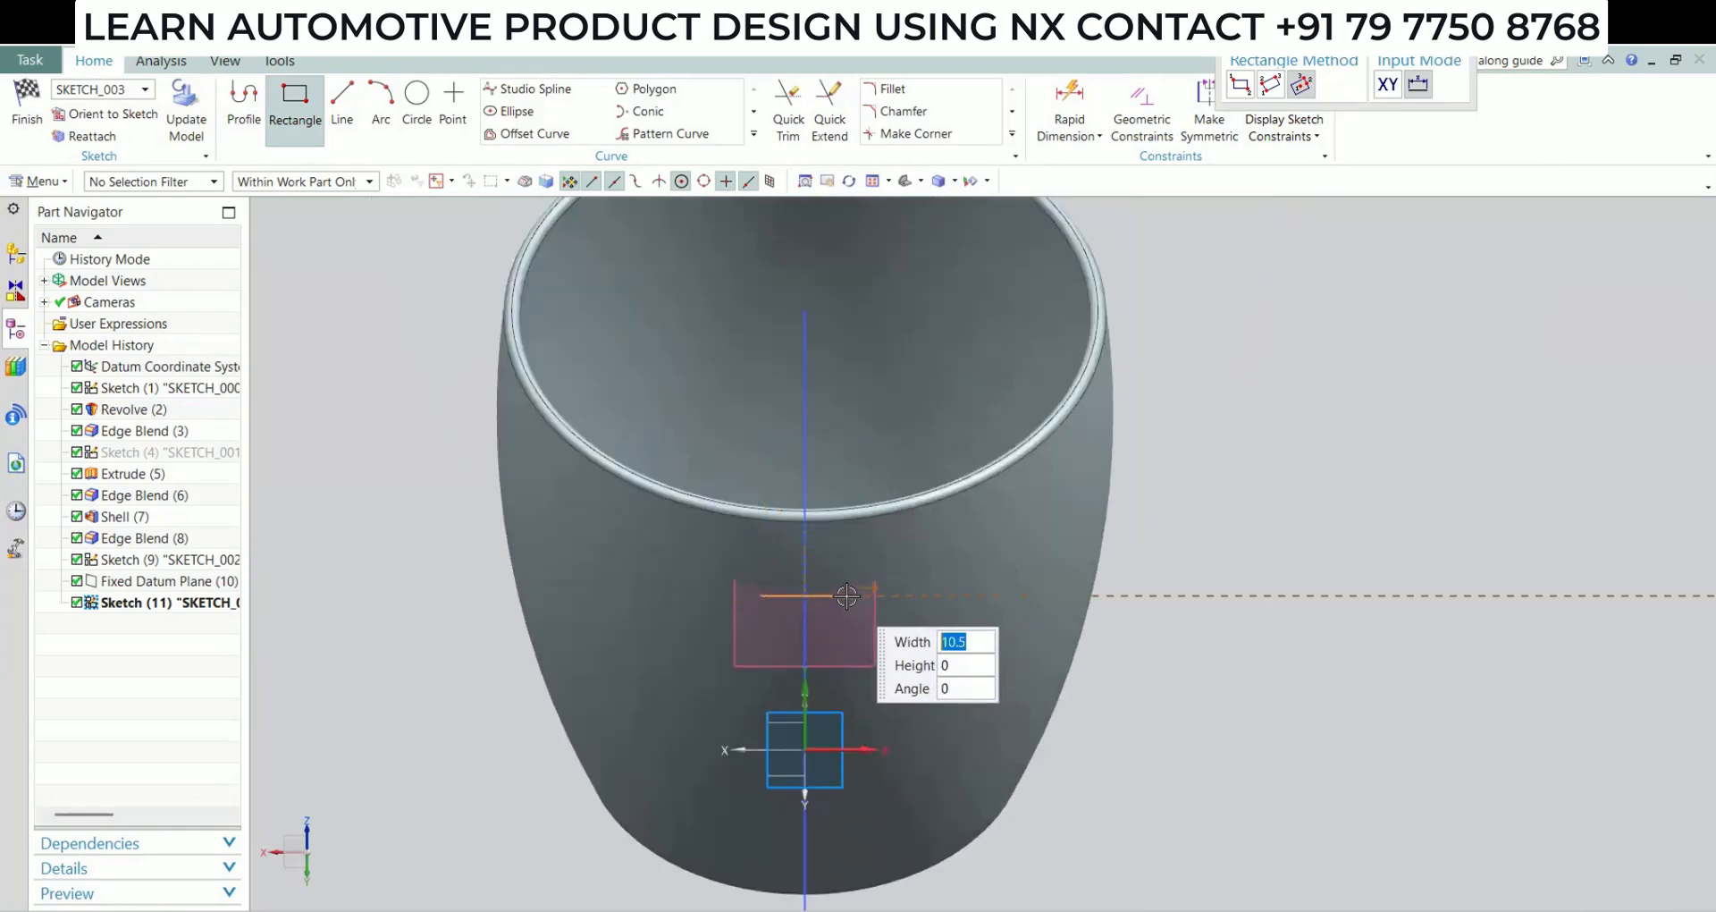
pyautogui.click(846, 595)
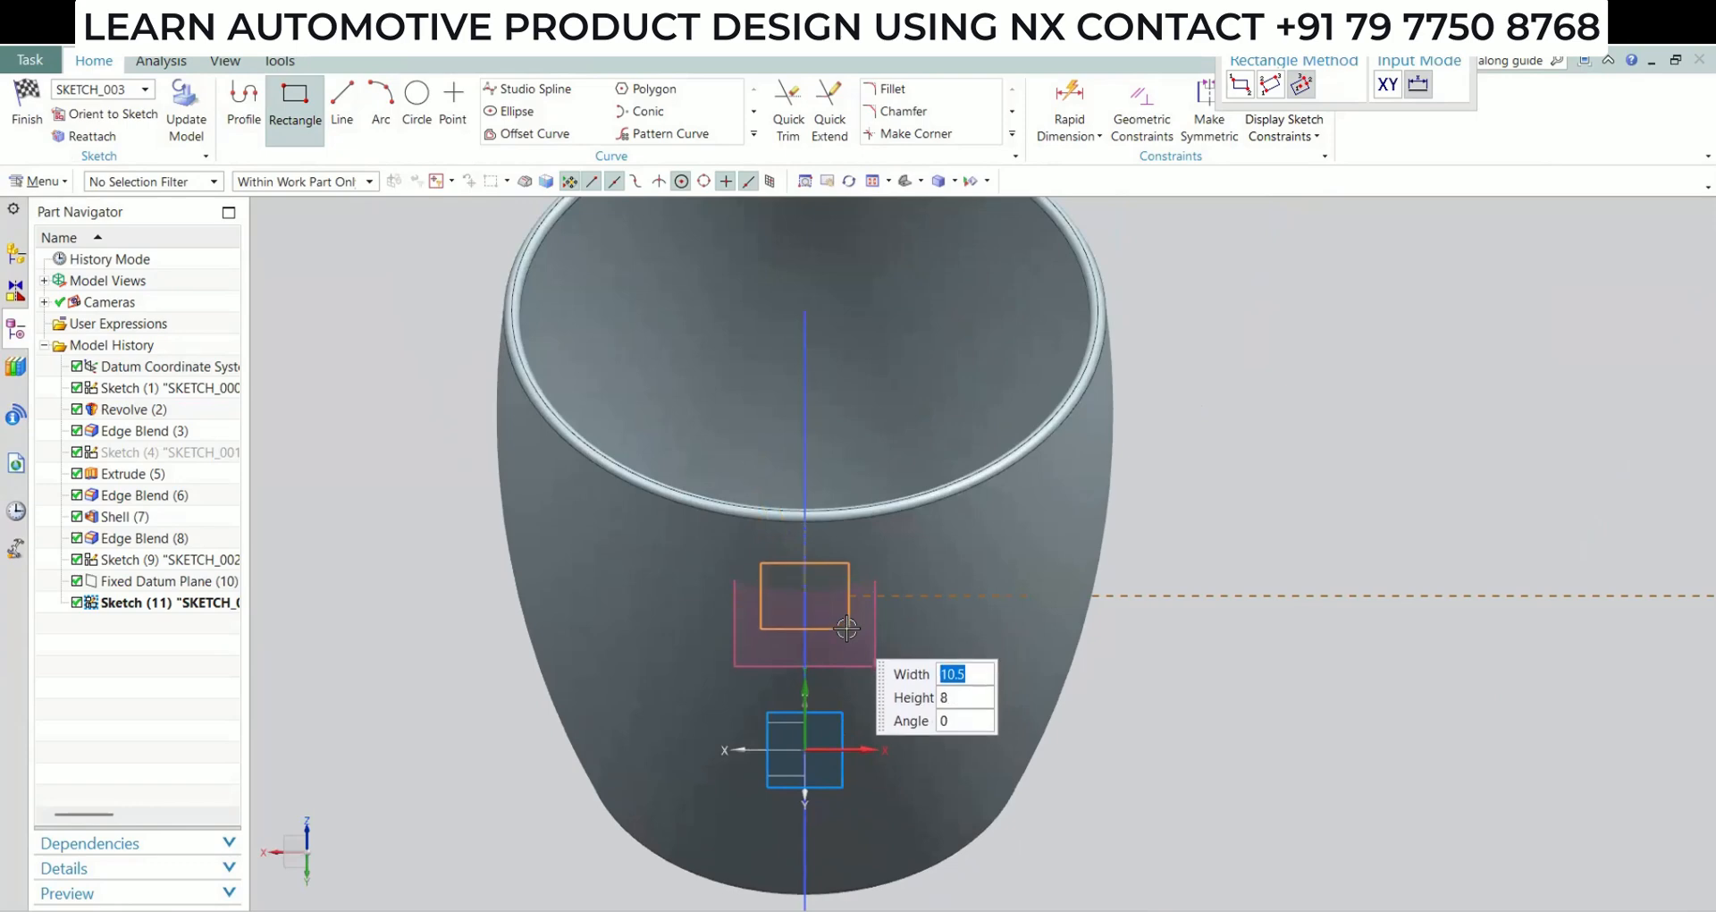
pyautogui.click(845, 628)
pyautogui.press('Escape')
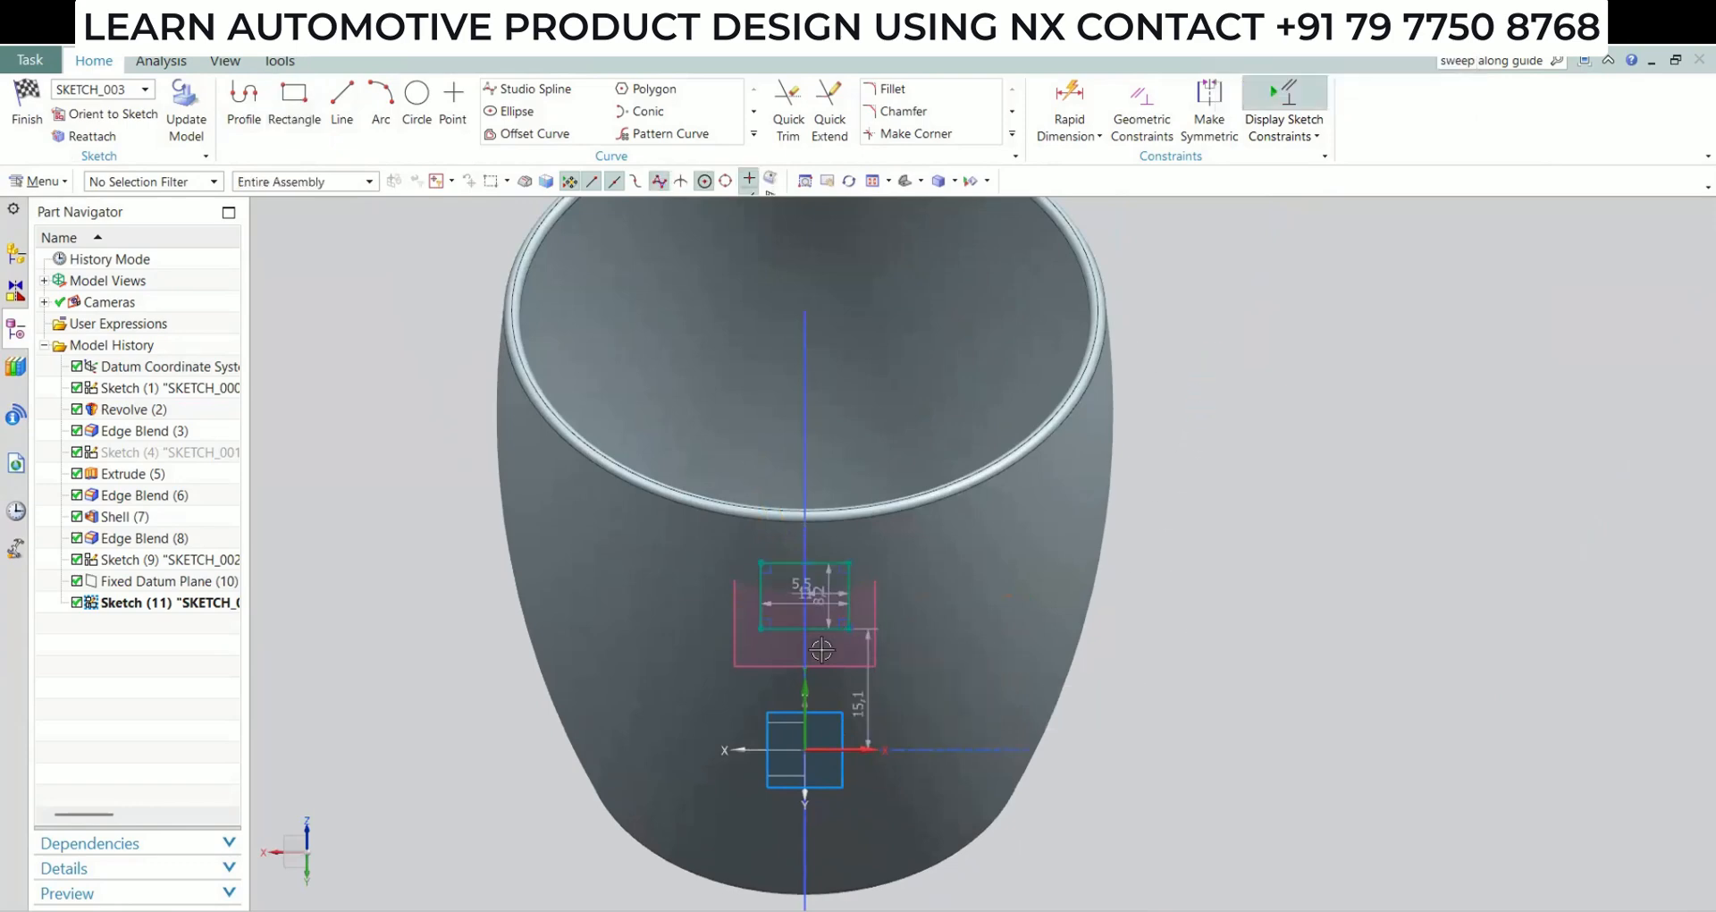
# Delete the rectangle along with its automatic dimensions and turn off Continuous Auto Dimensioning
pyautogui.click(830, 609)
pyautogui.press('Delete')
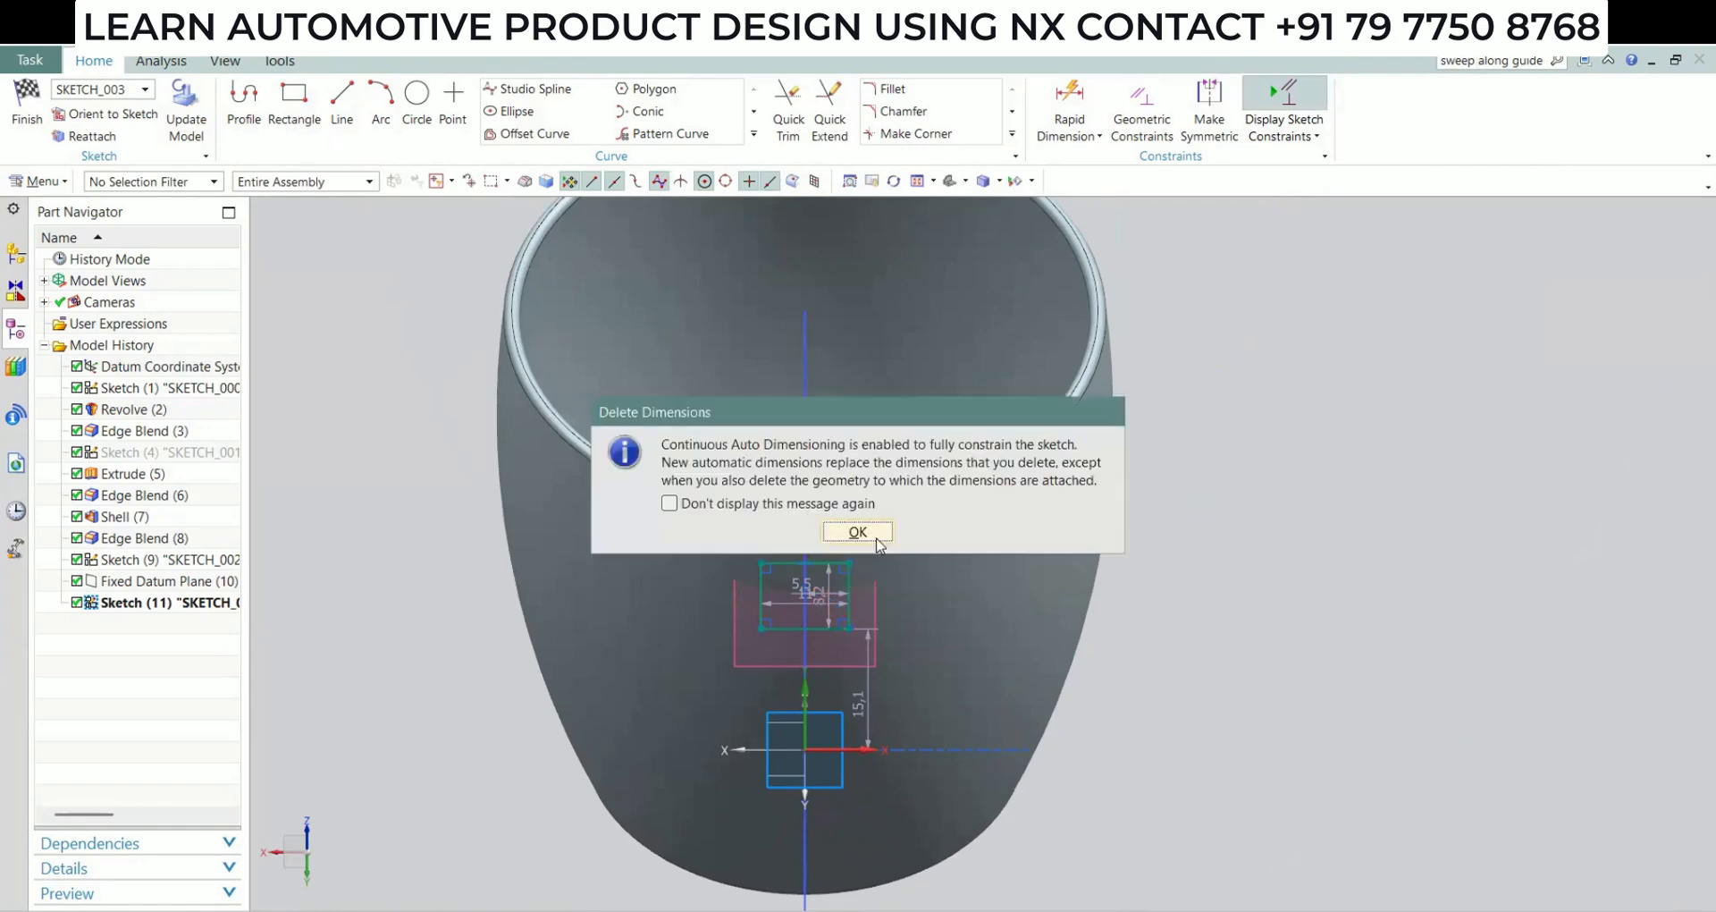
pyautogui.click(876, 538)
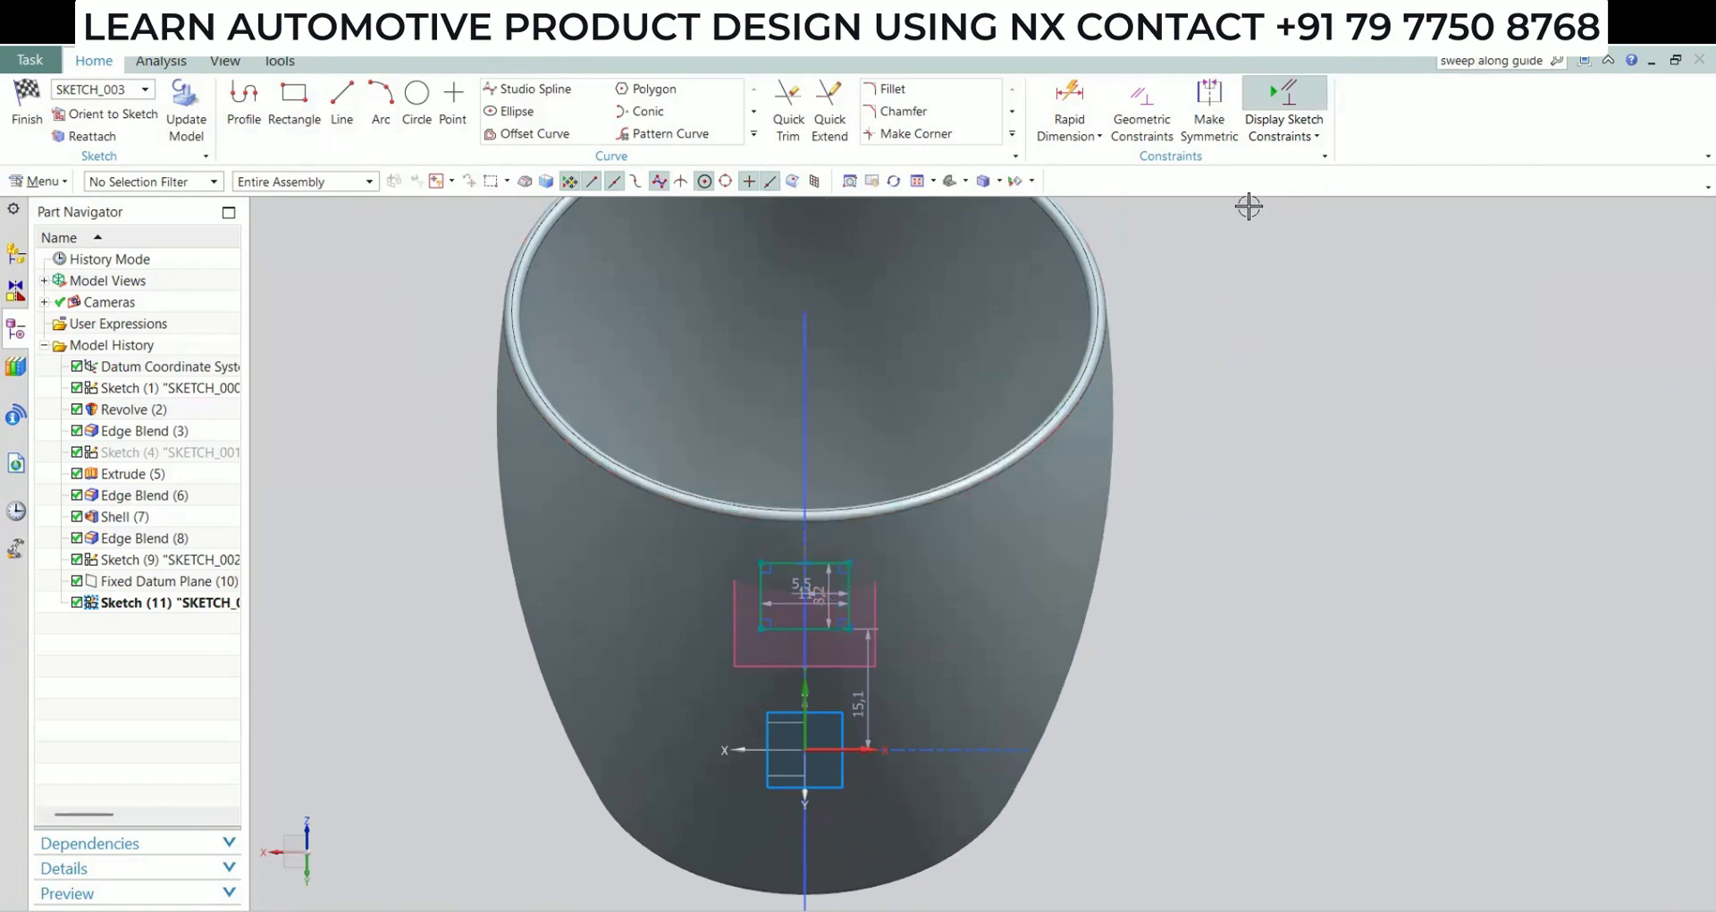
pyautogui.click(1307, 136)
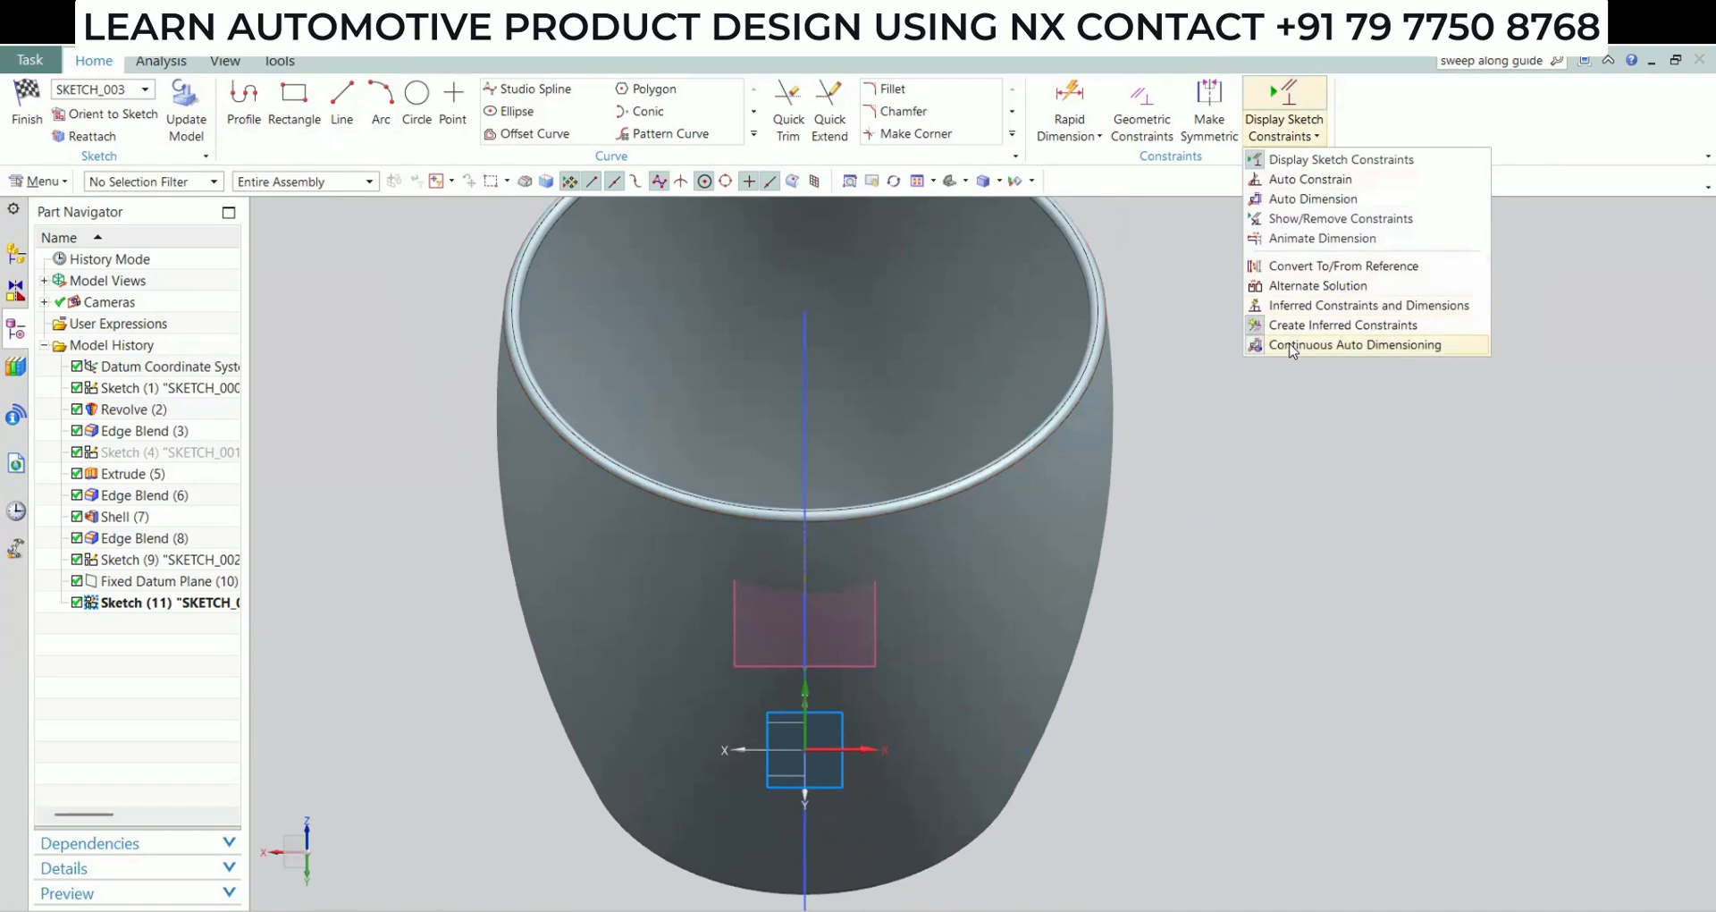
pyautogui.click(1322, 349)
# Sketch a rectangle centred on the handle arc's end, about 11 mm wide and 8 mm high
pyautogui.click(294, 103)
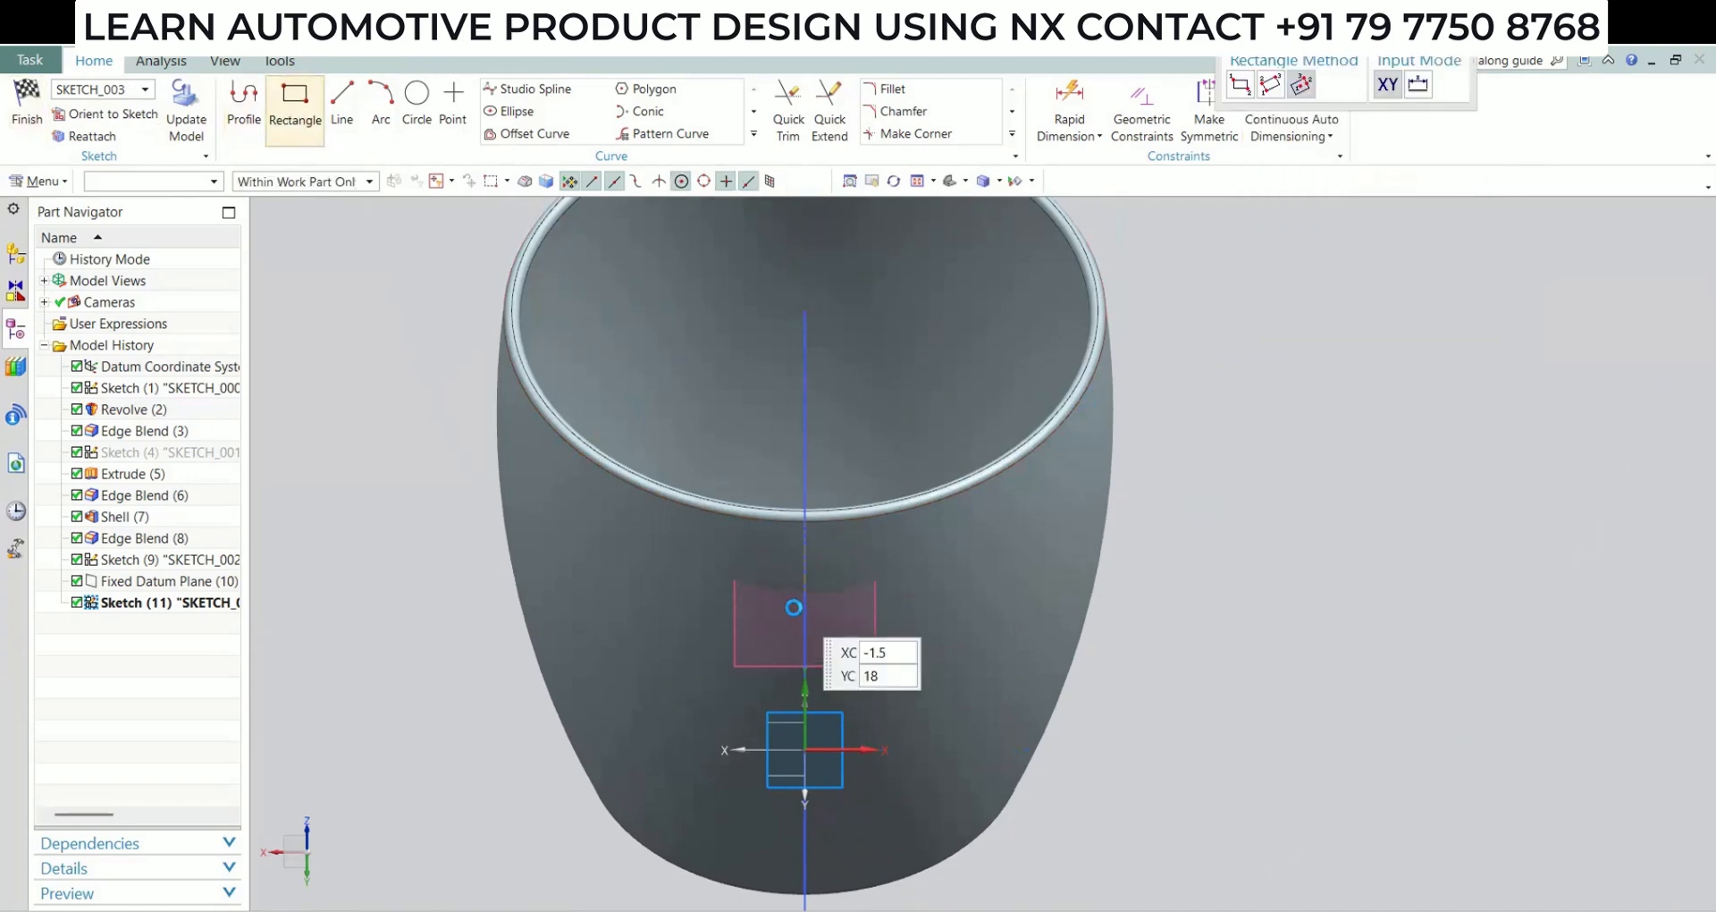
pyautogui.moveTo(796, 607); pyautogui.dragTo(843, 607, button='middle')
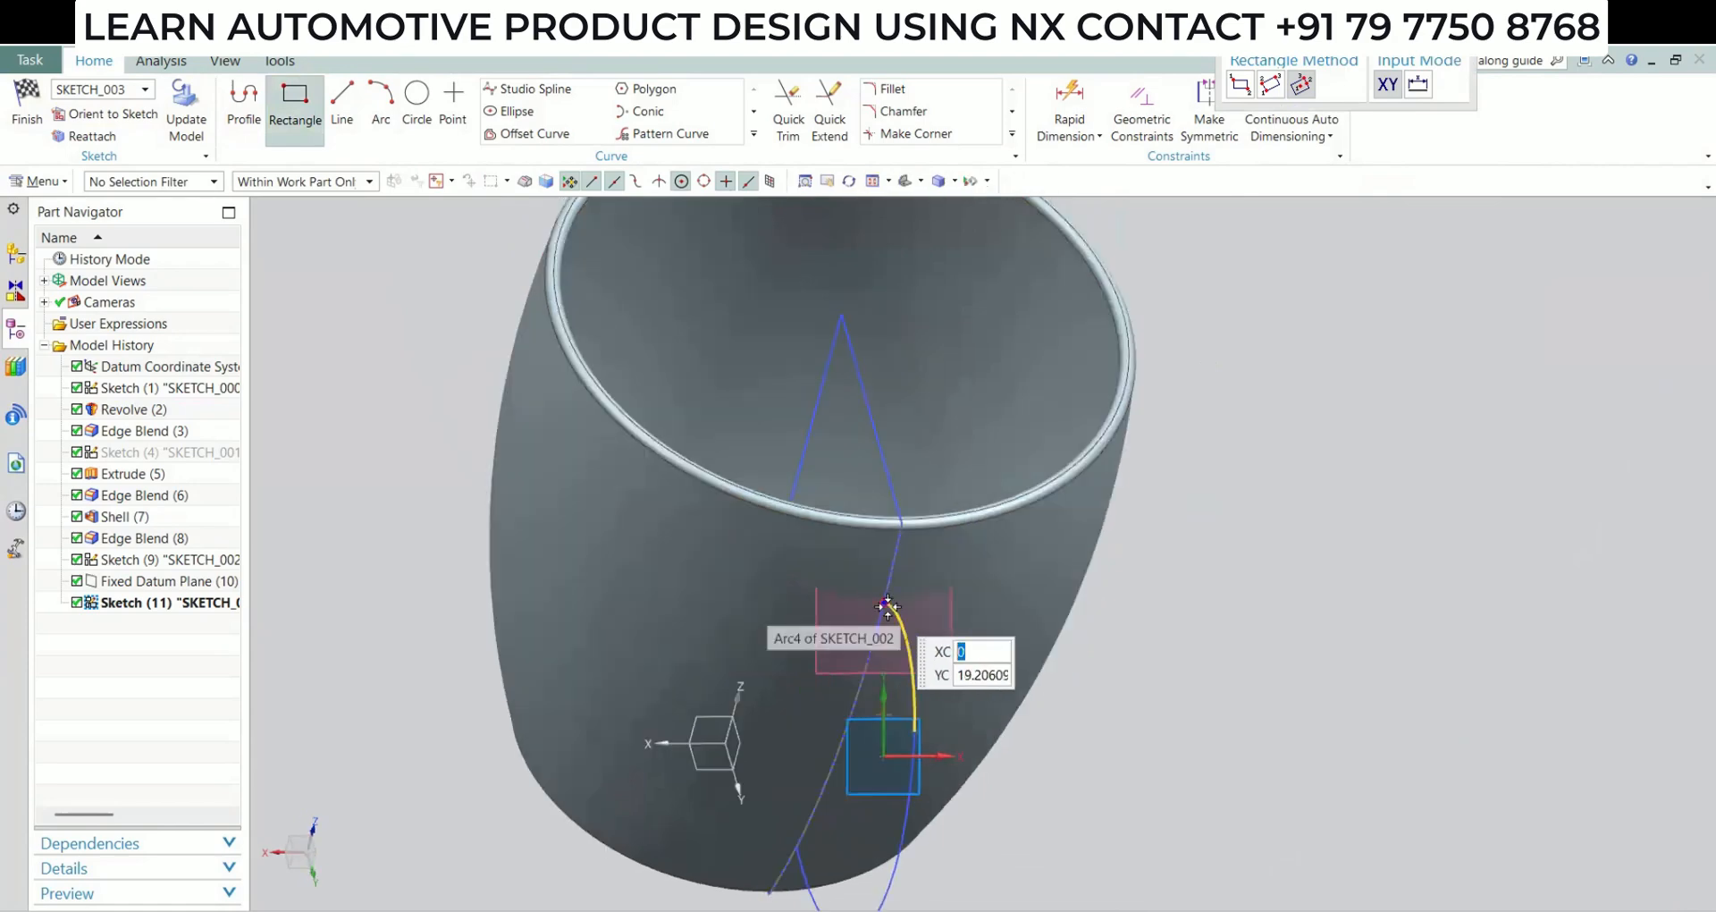
pyautogui.click(885, 605)
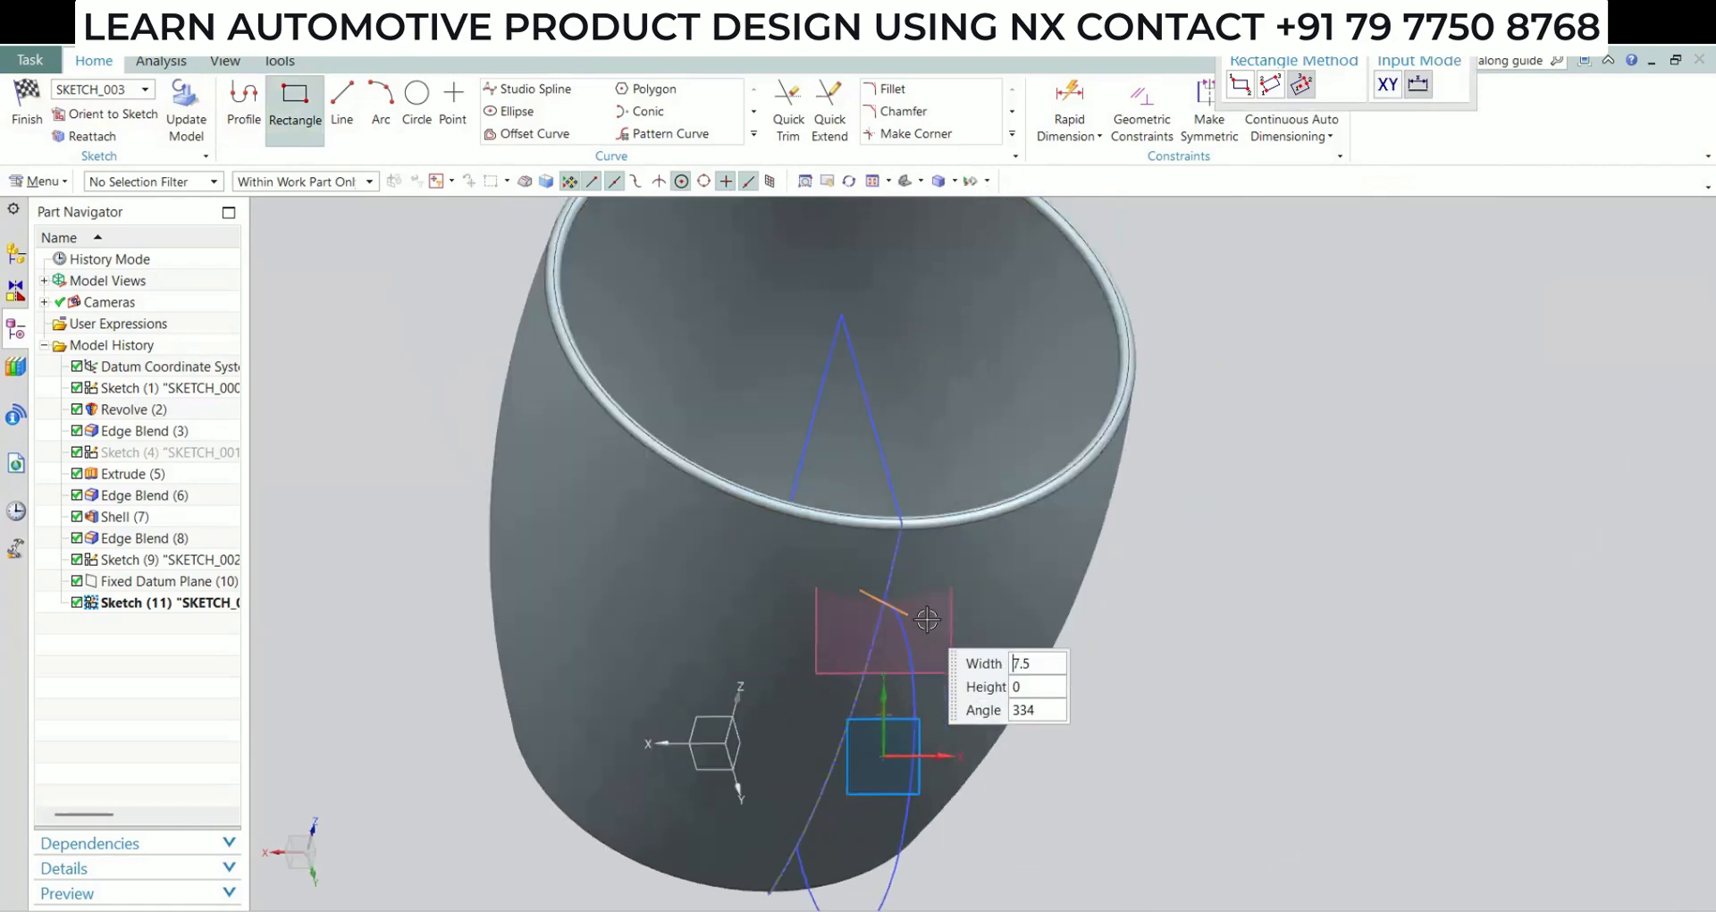
pyautogui.click(102, 114)
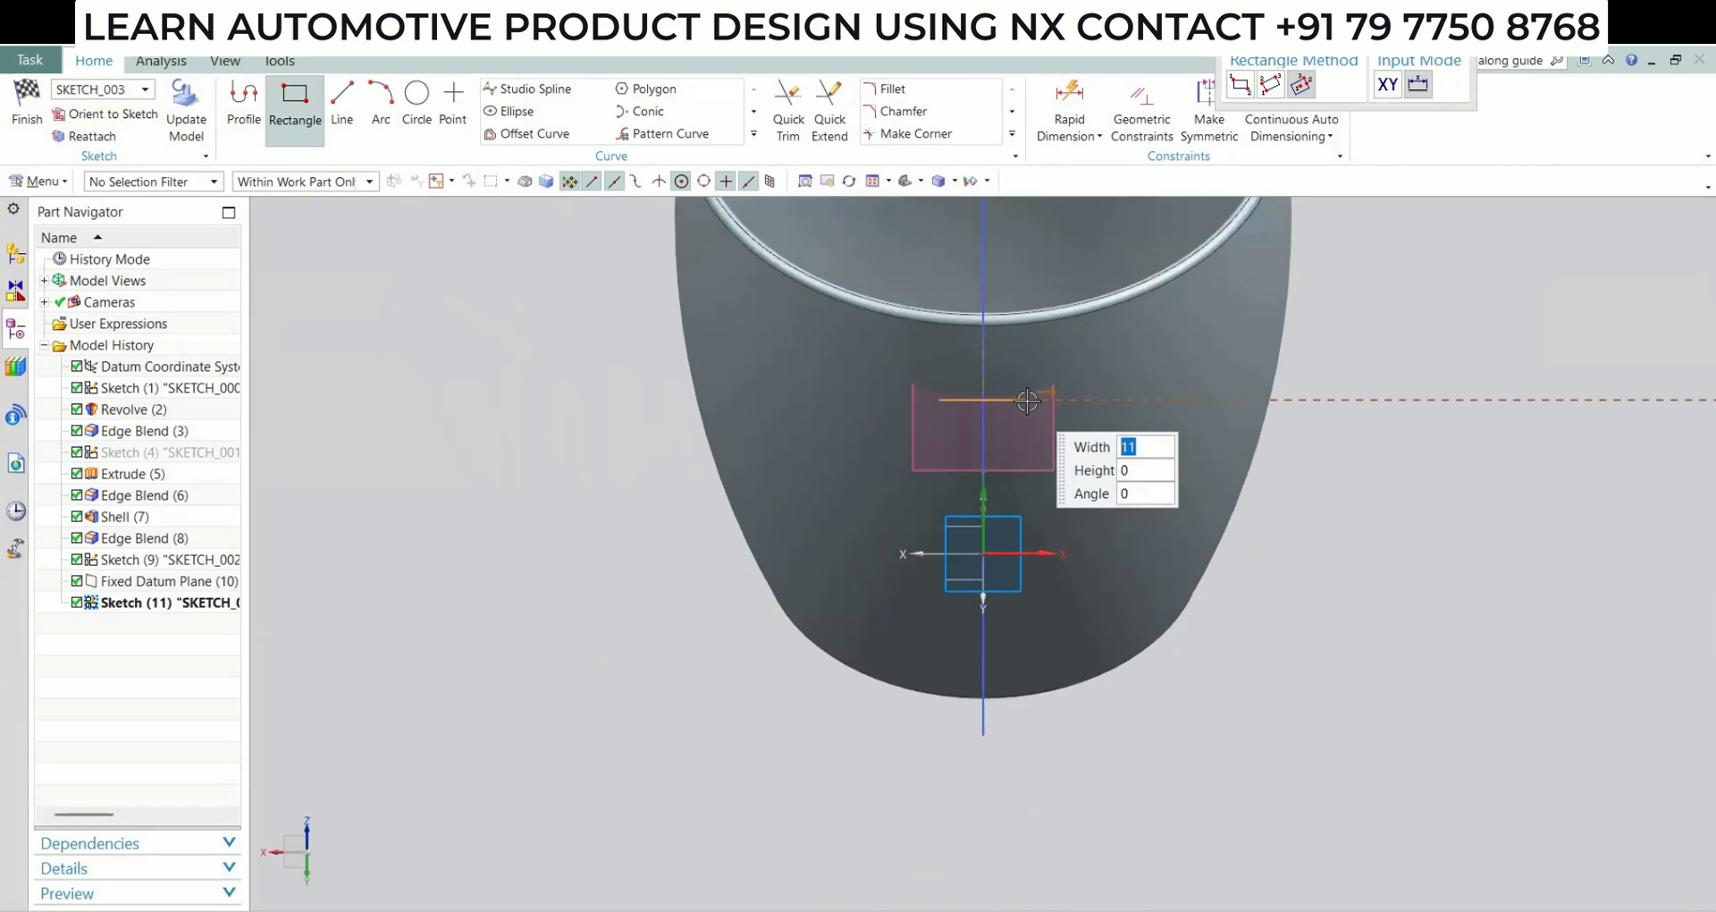
pyautogui.click(1028, 400)
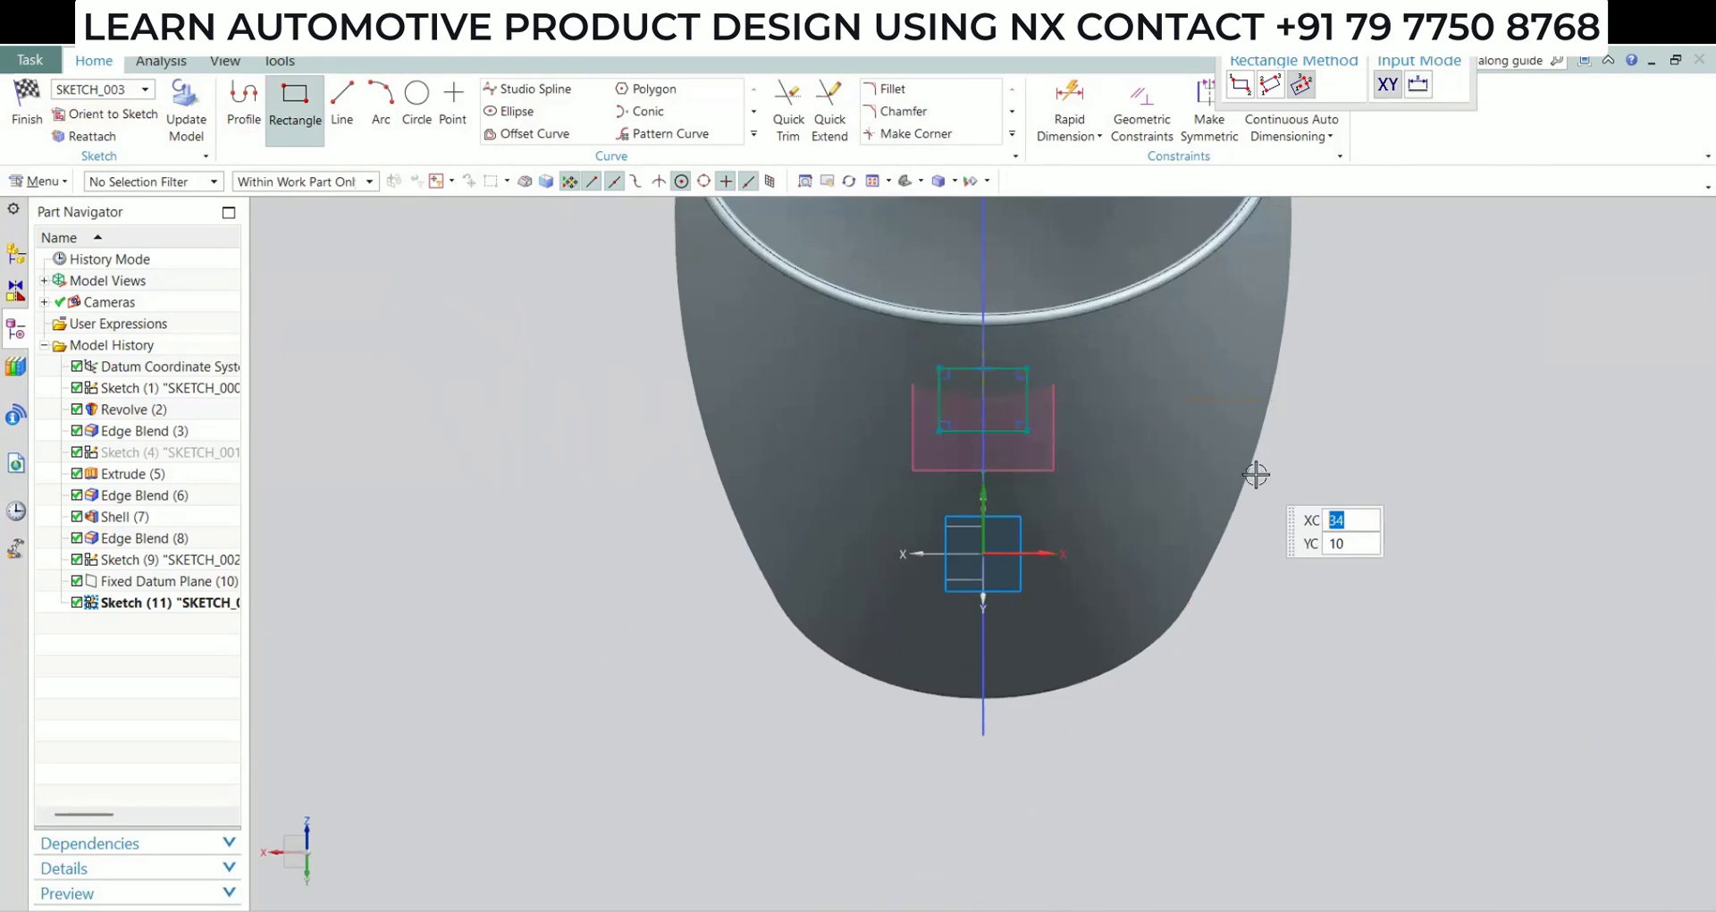
pyautogui.press('Escape')
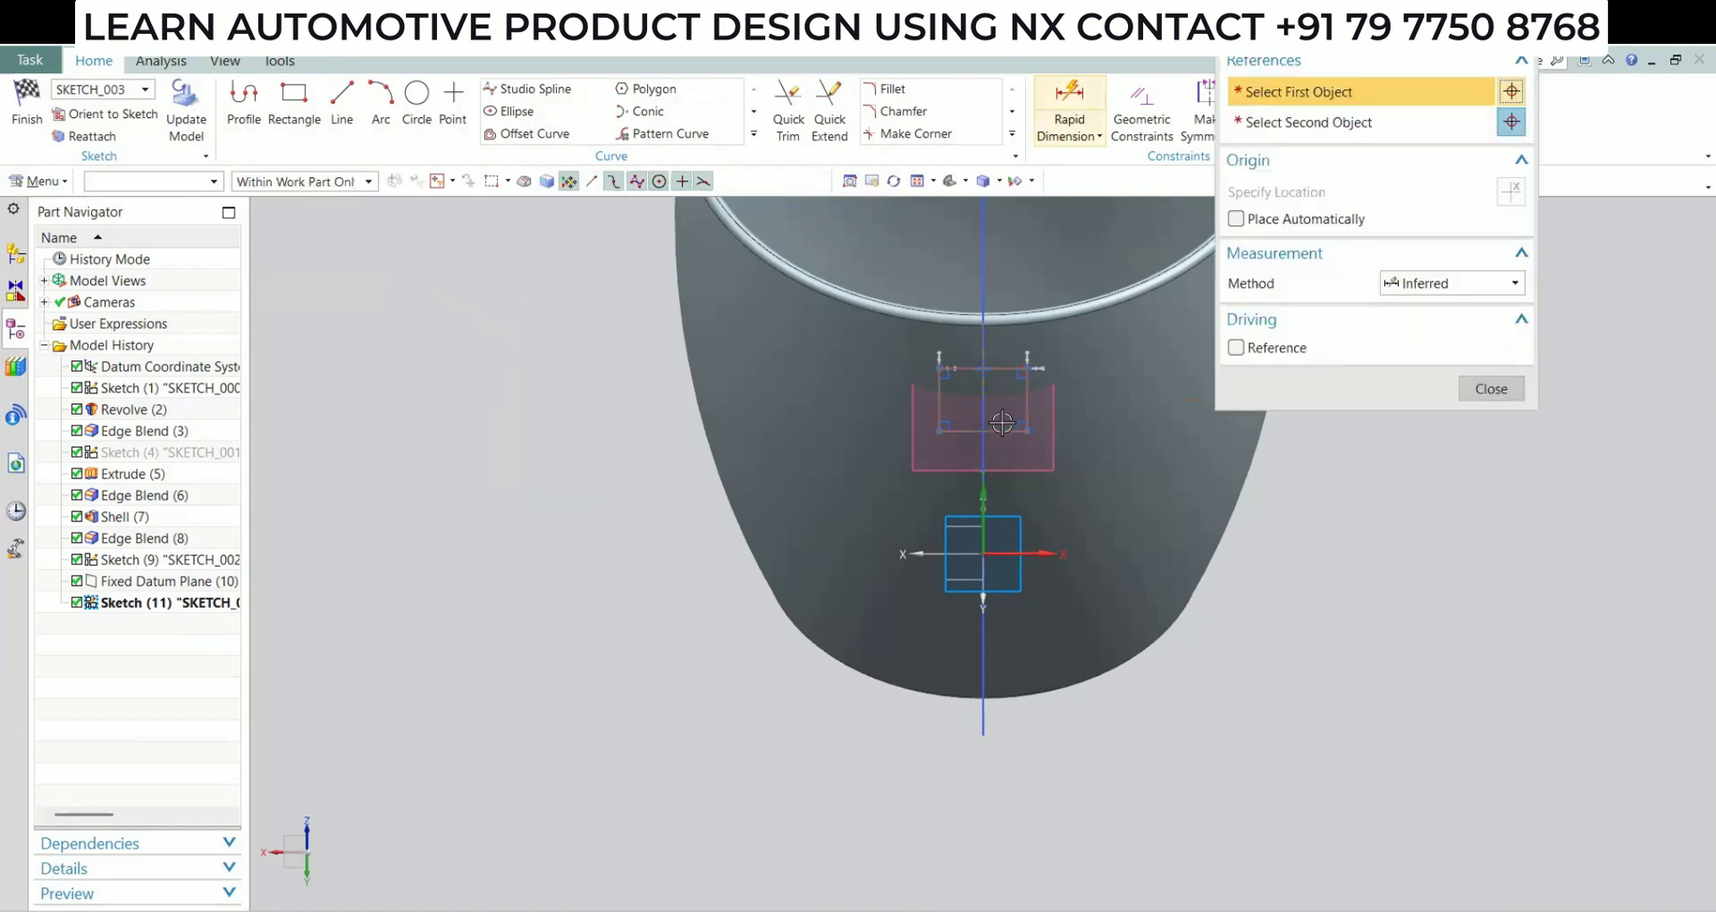
# Dimension the rectangle's width as 10 mm and the distance from the sketch's vertical axis to its right side as 5 mm
pyautogui.click(1127, 775)
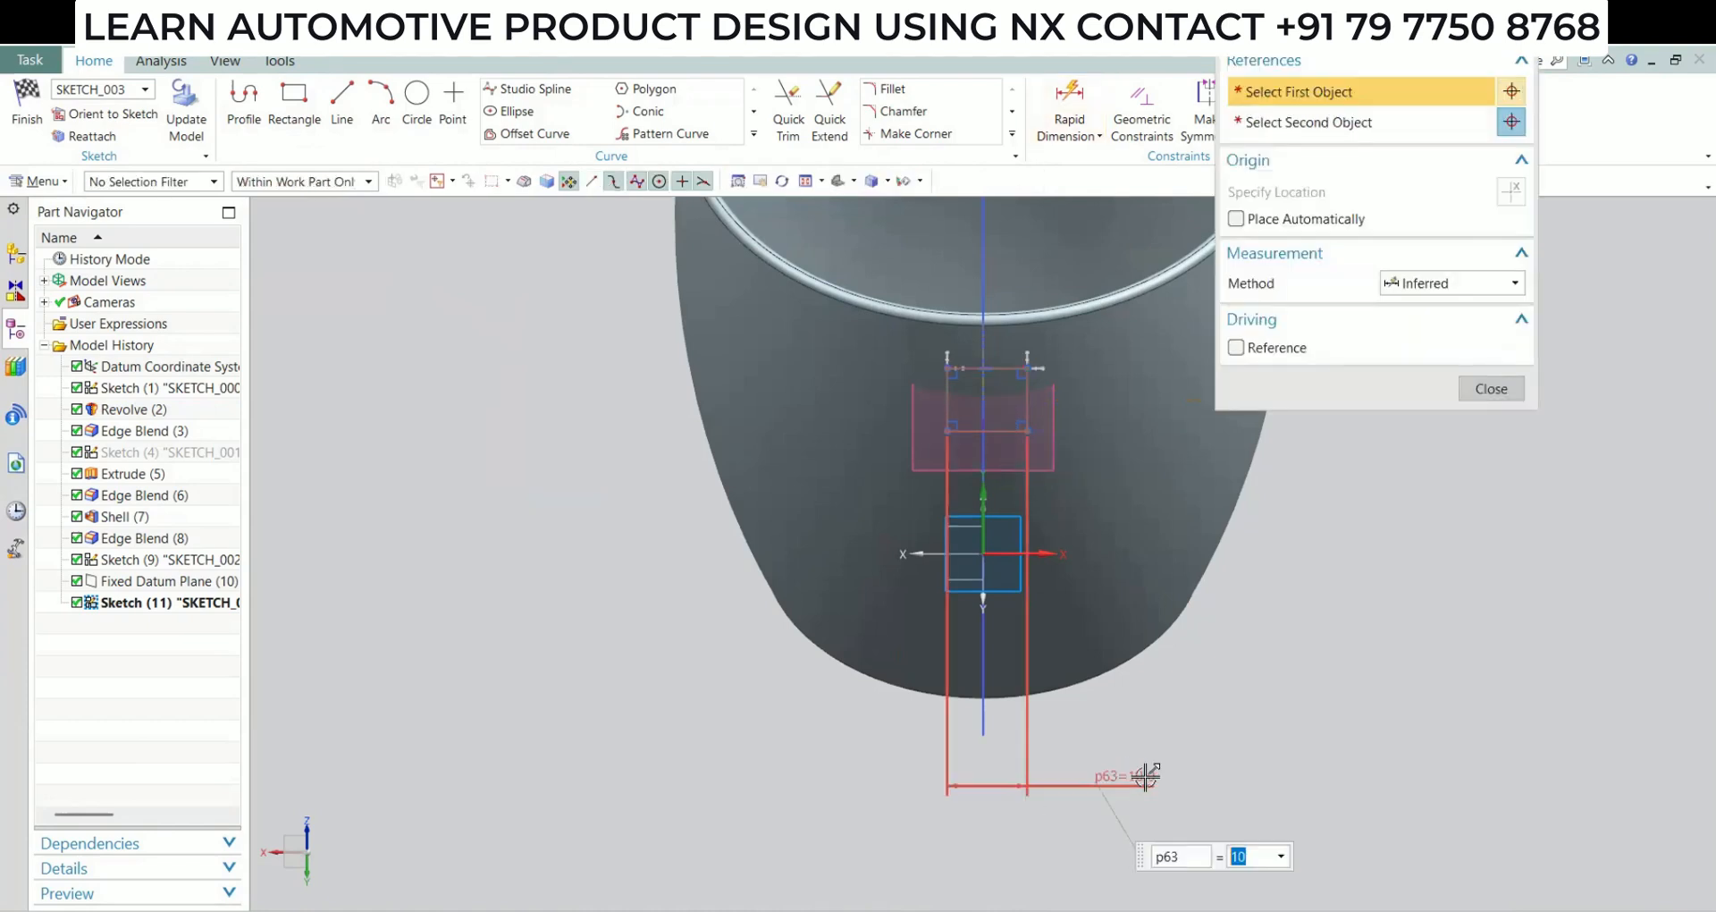
pyautogui.click(1491, 388)
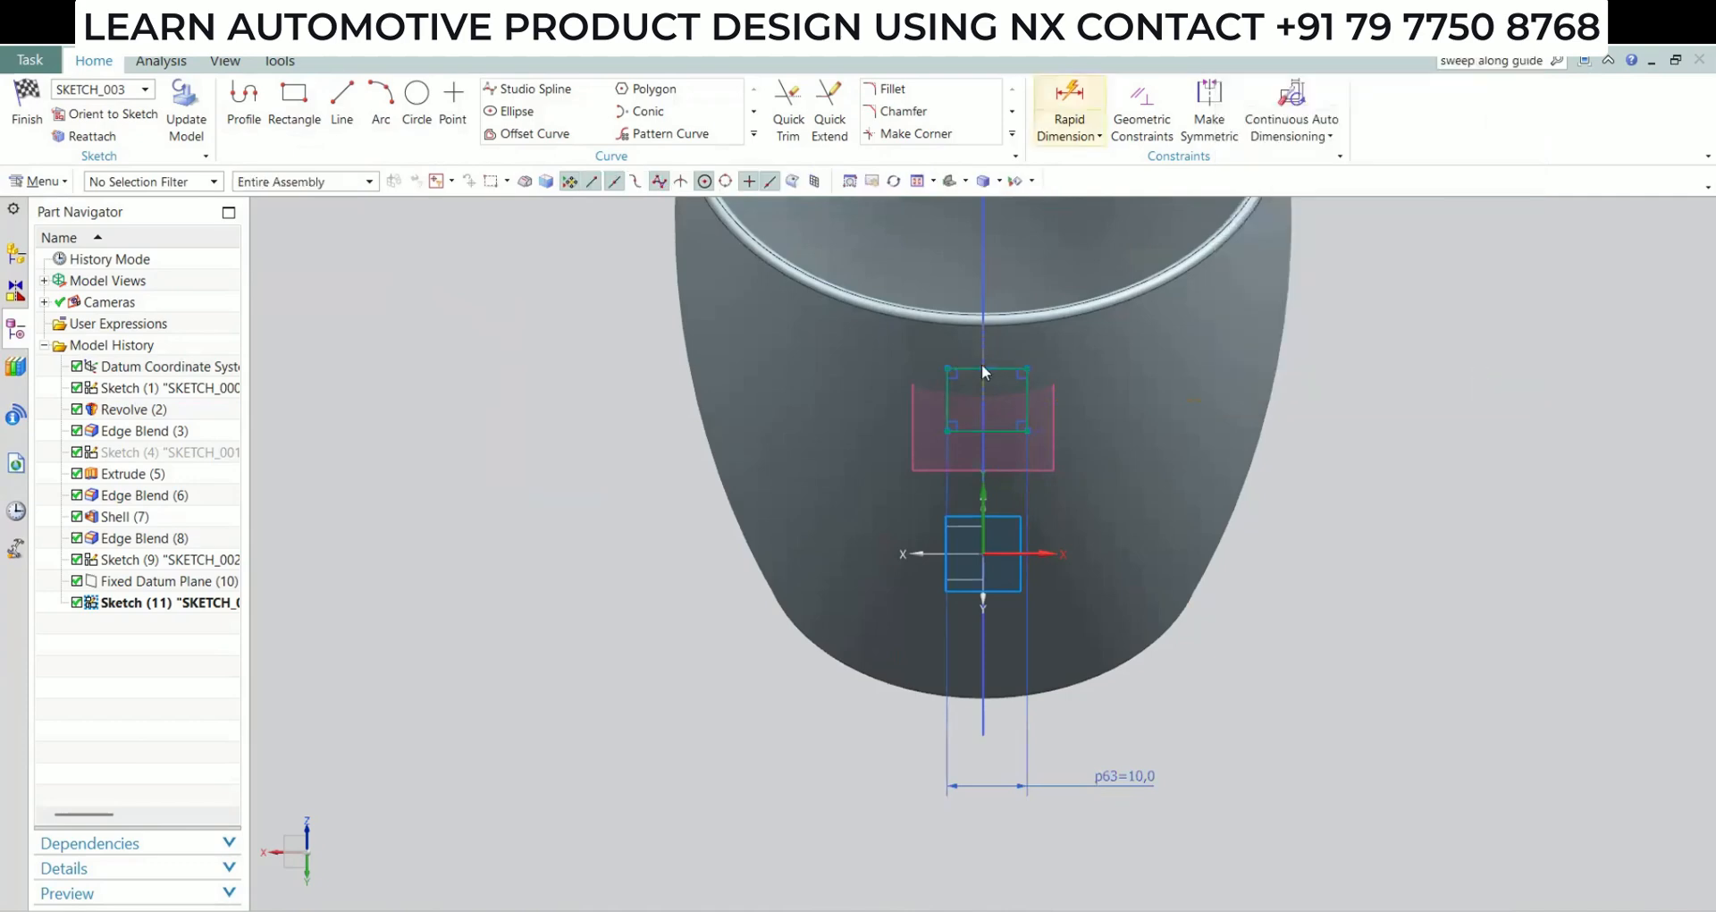
pyautogui.press('d')
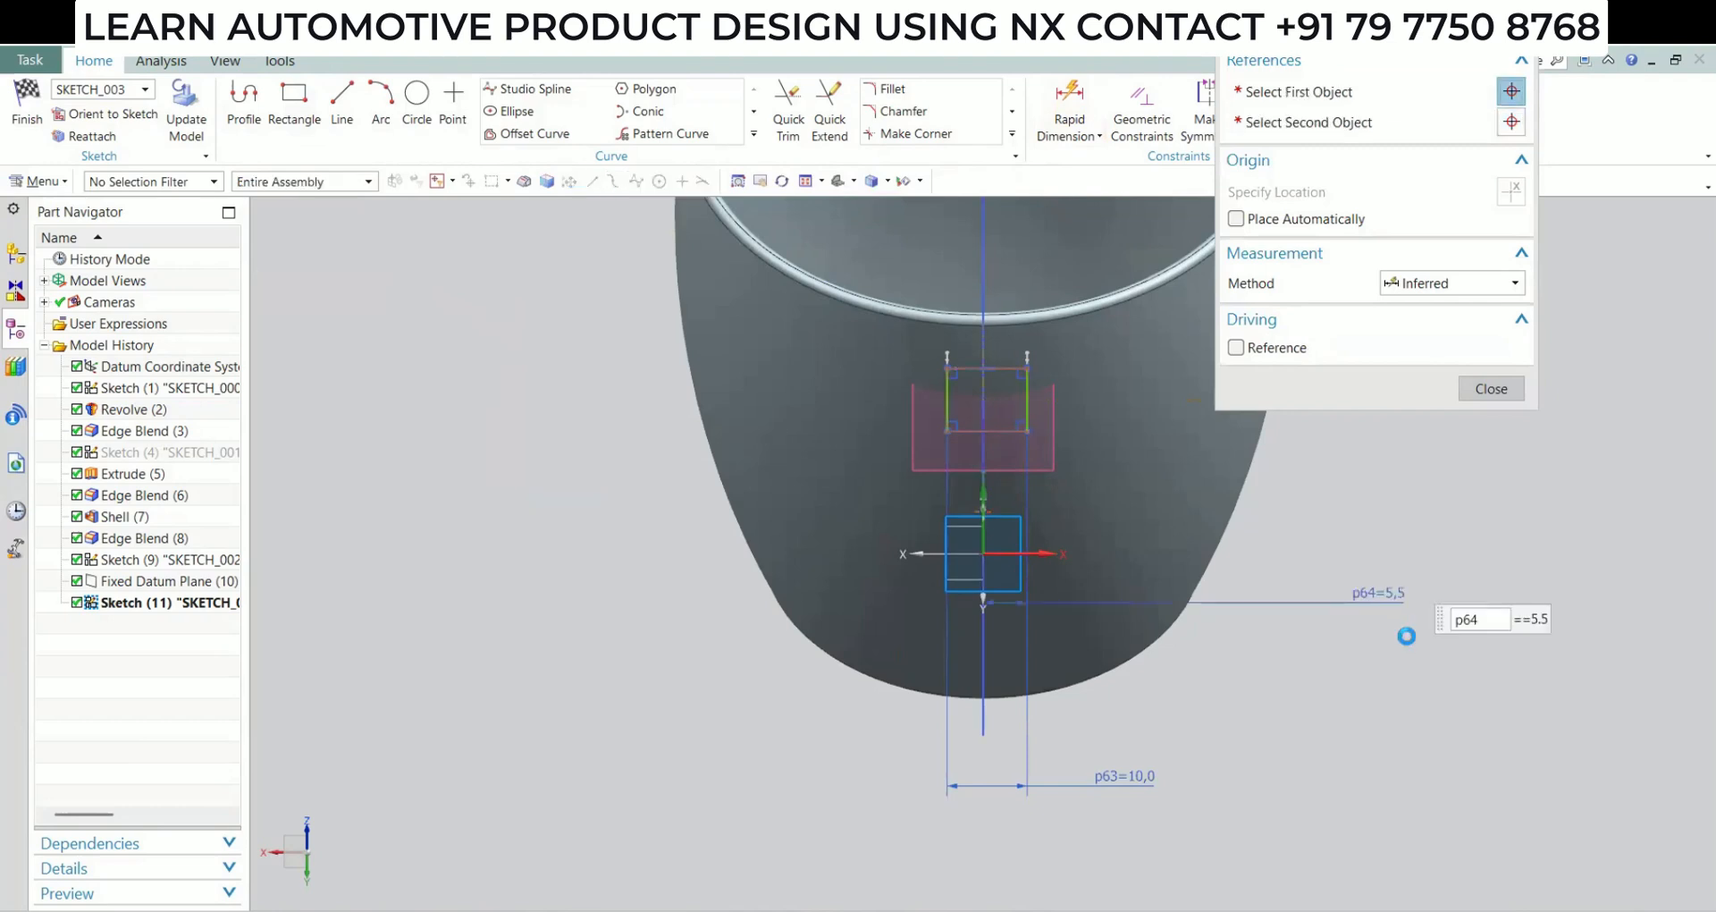
pyautogui.write('5')
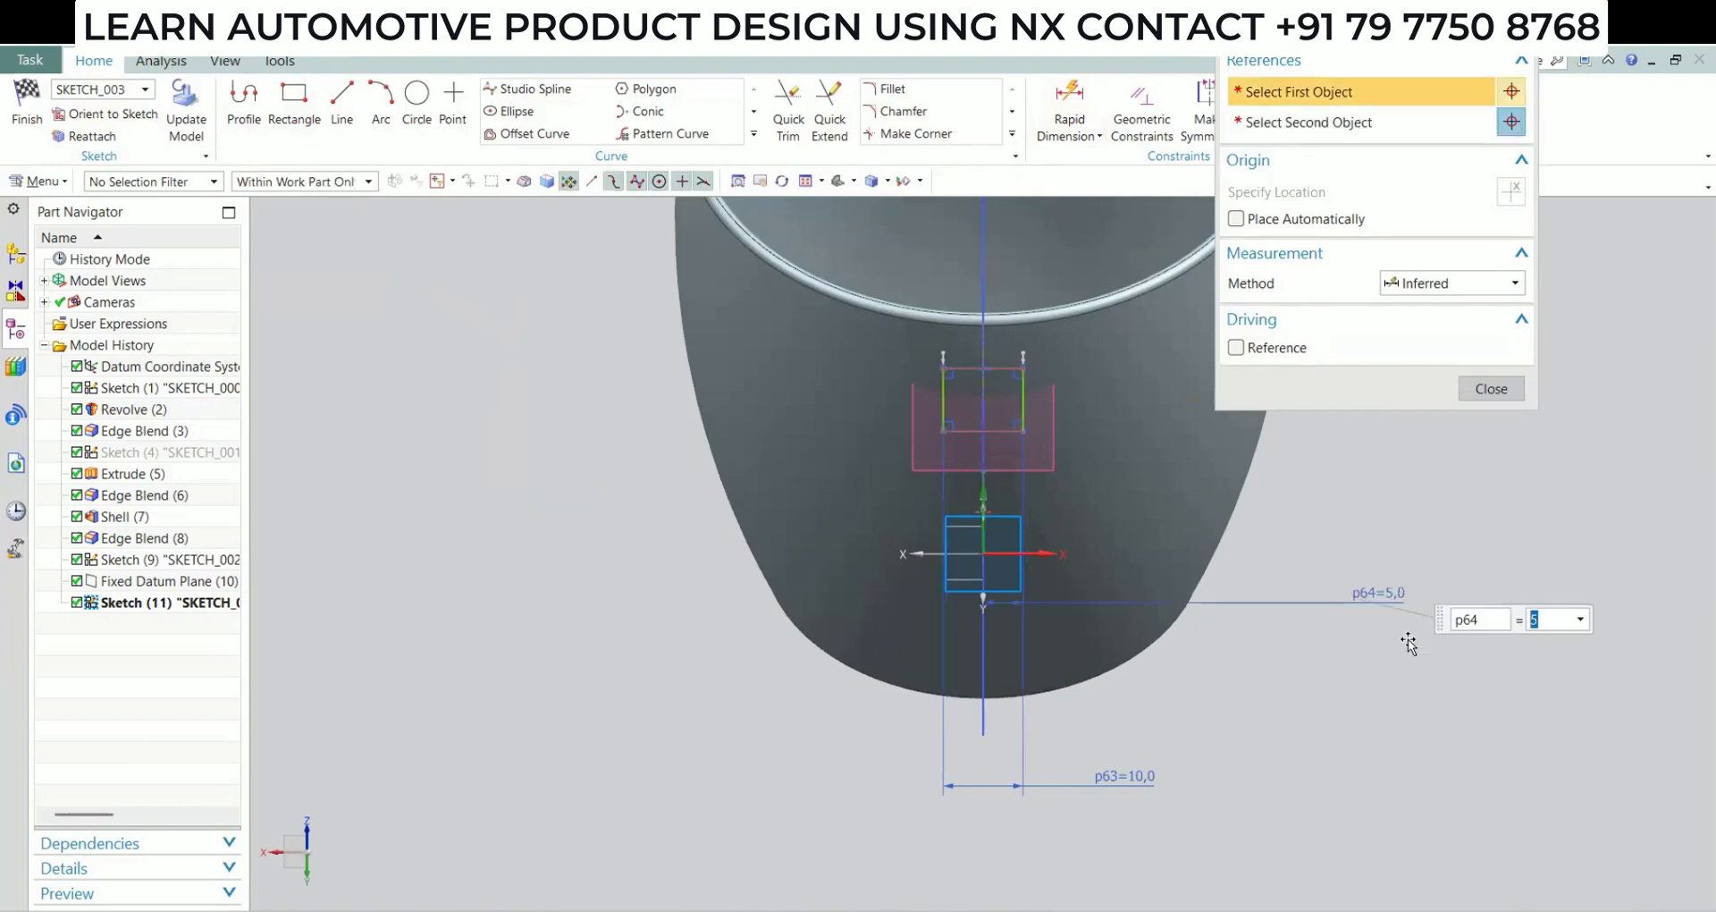
# Dimension the rectangle's height as 5.2 mm
pyautogui.click(942, 409)
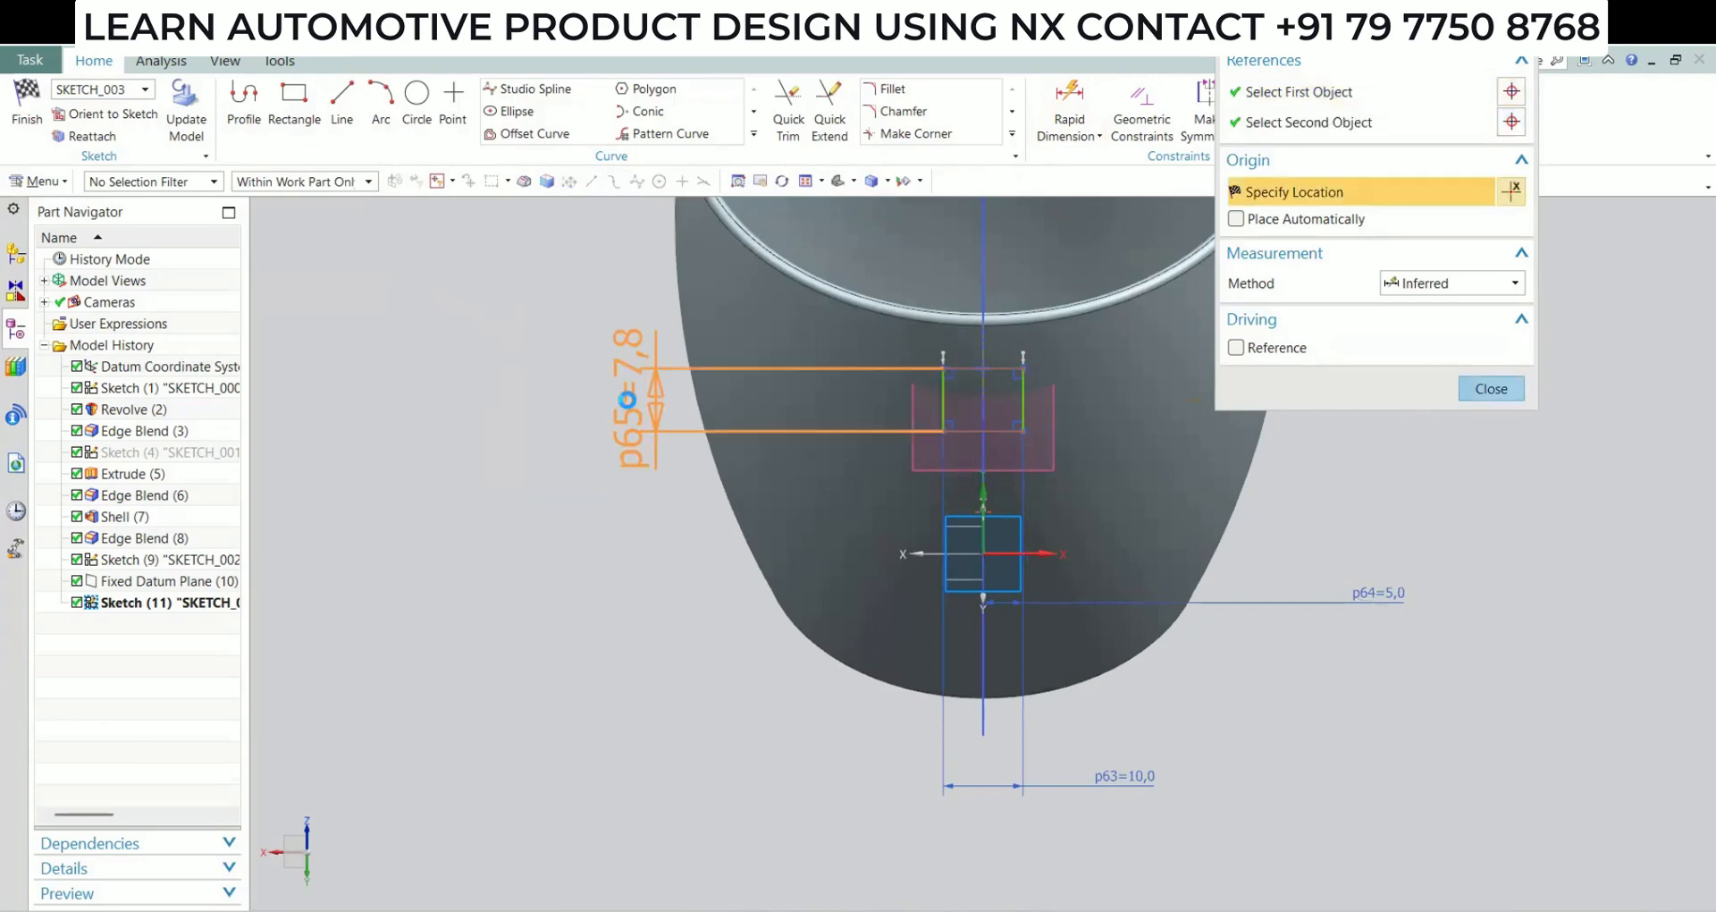
pyautogui.click(629, 400)
pyautogui.write('5.2')
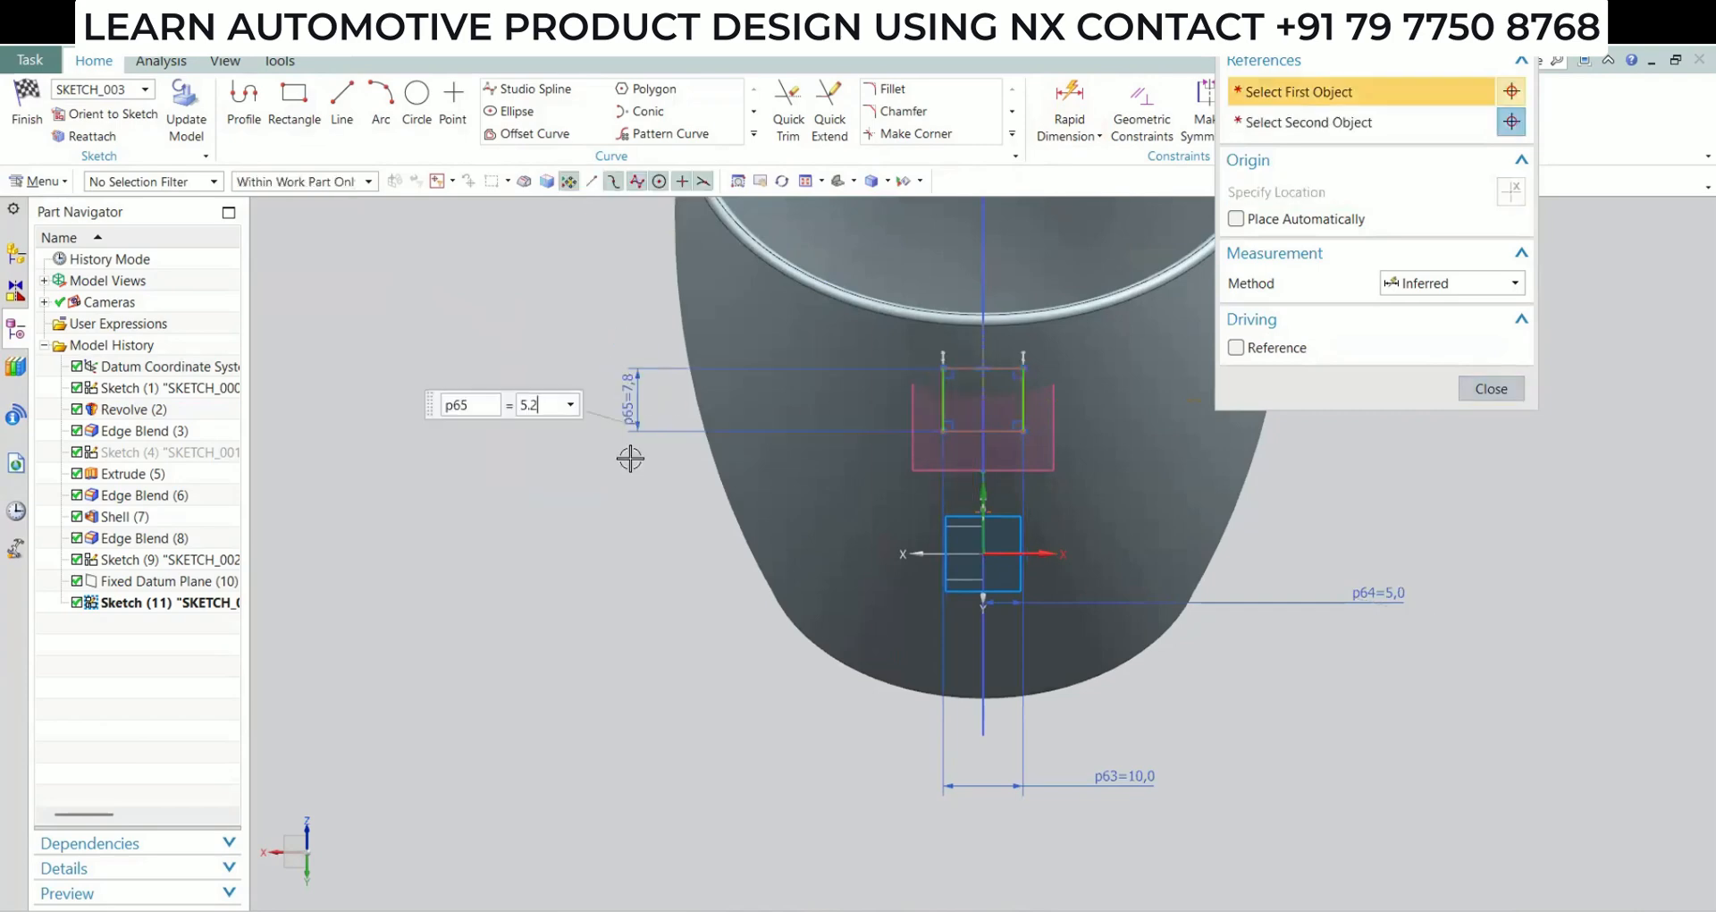
pyautogui.press('Return')
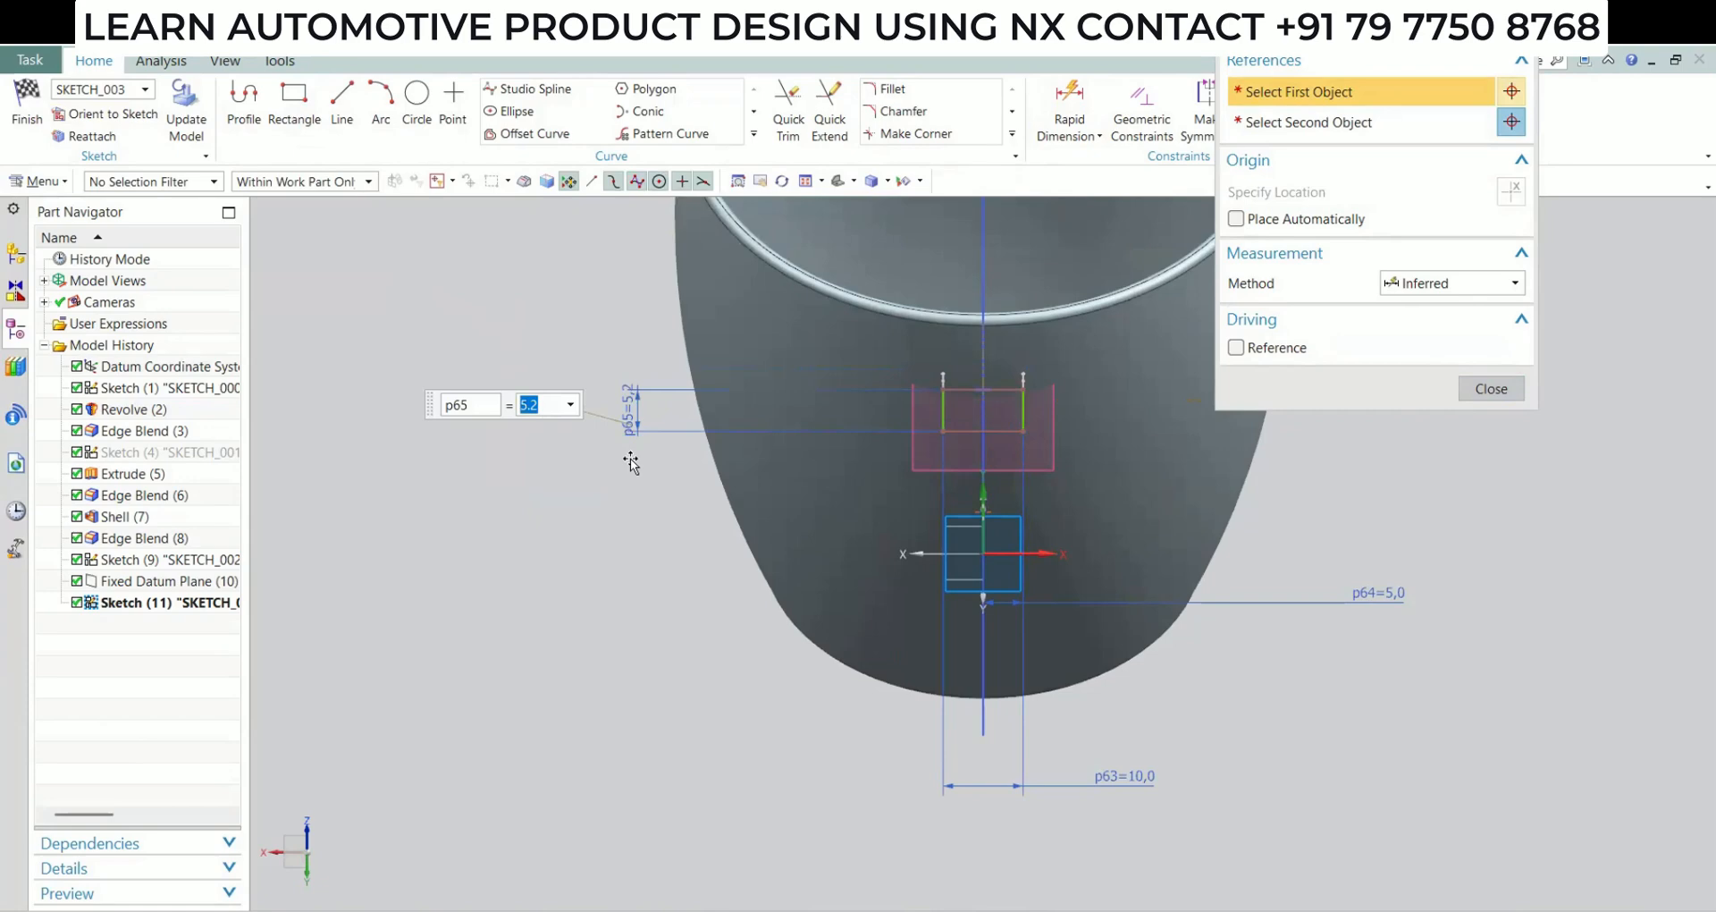
pyautogui.click(1490, 389)
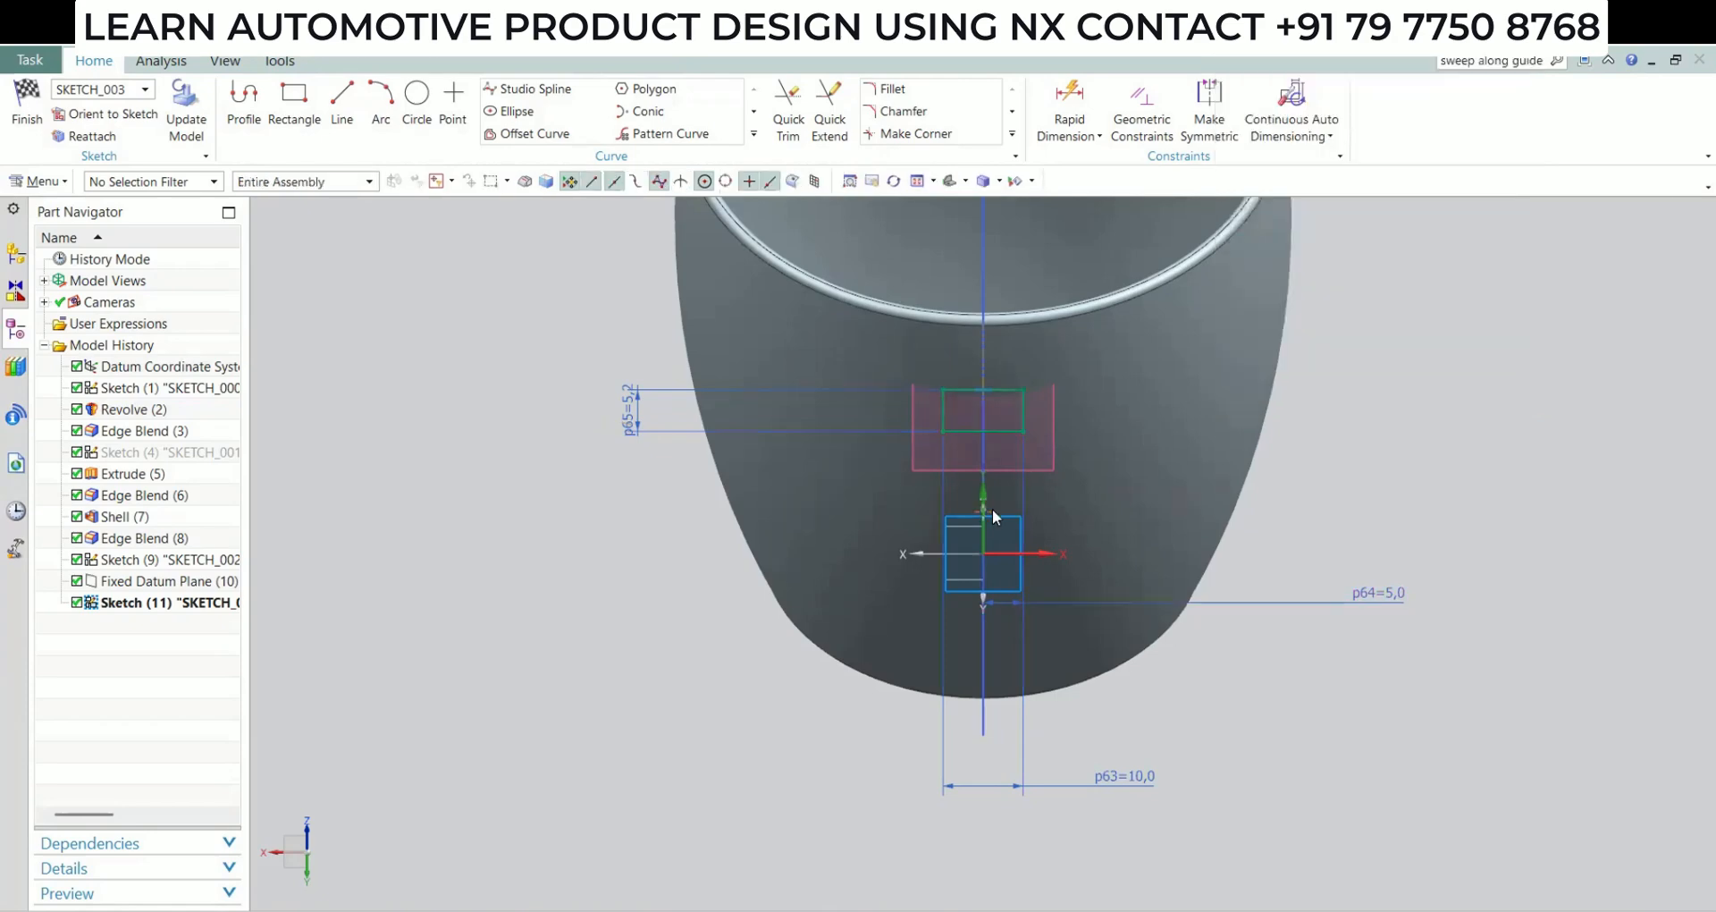
# Dimension the vertical distance from the handle arc's end to the rectangle's upper edge as 5.2/2
pyautogui.moveTo(992, 508)
pyautogui.mouseDown(button='middle')
pyautogui.moveTo(1029, 502)
pyautogui.moveTo(1059, 445)
pyautogui.mouseUp(button='middle')
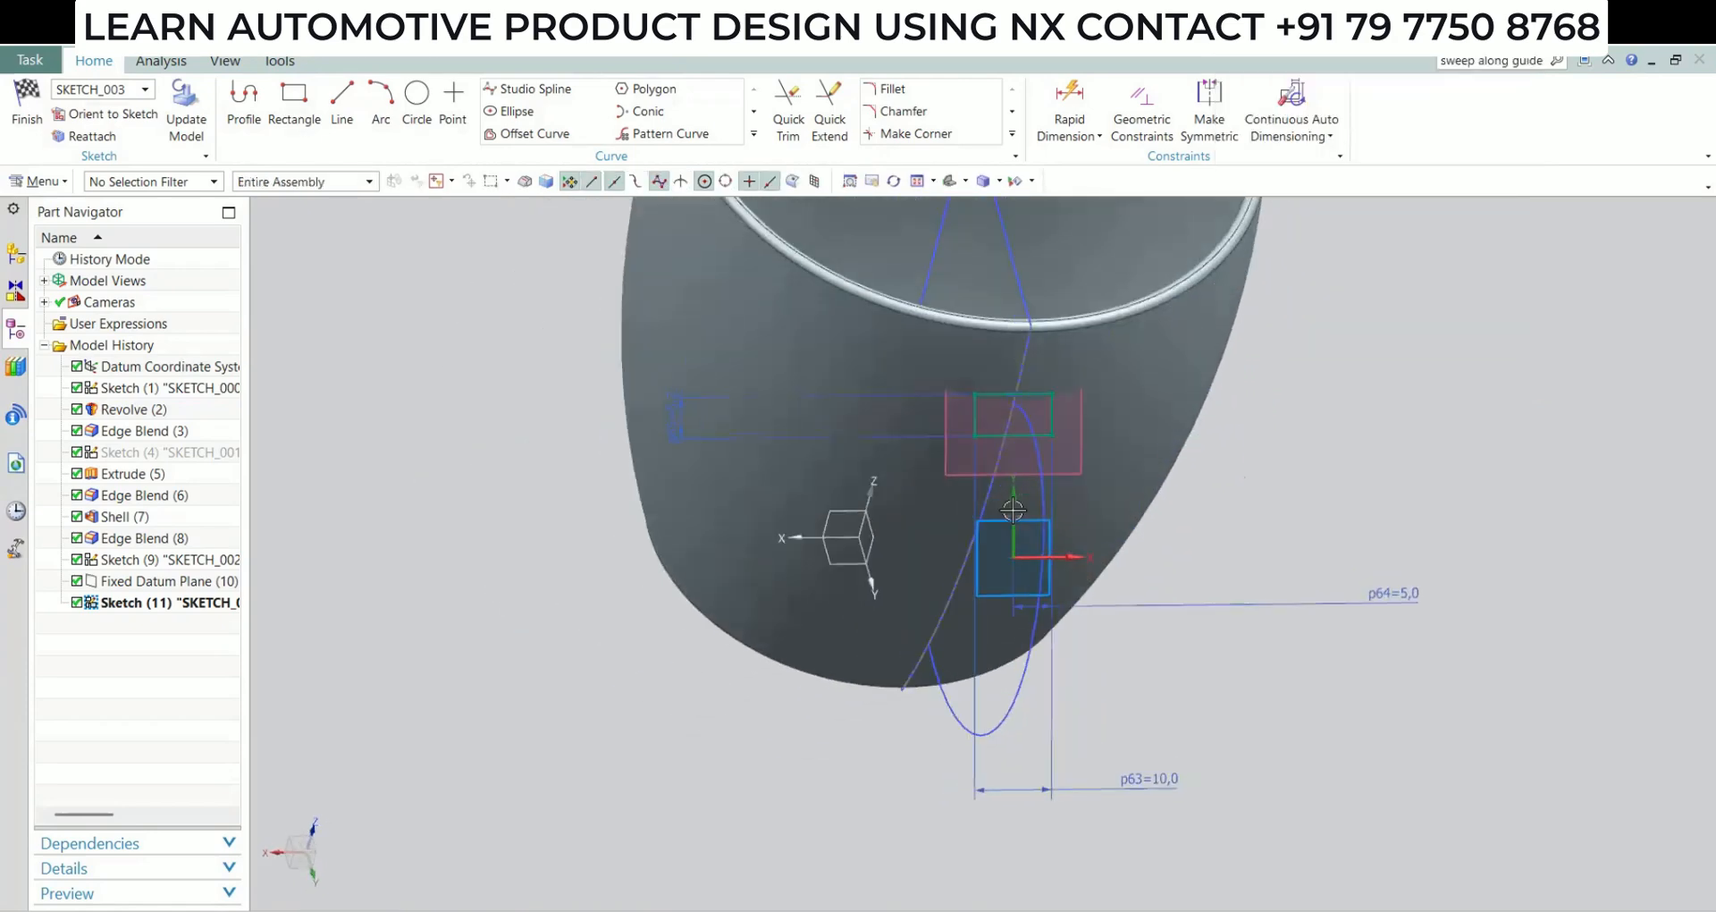
pyautogui.click(1099, 127)
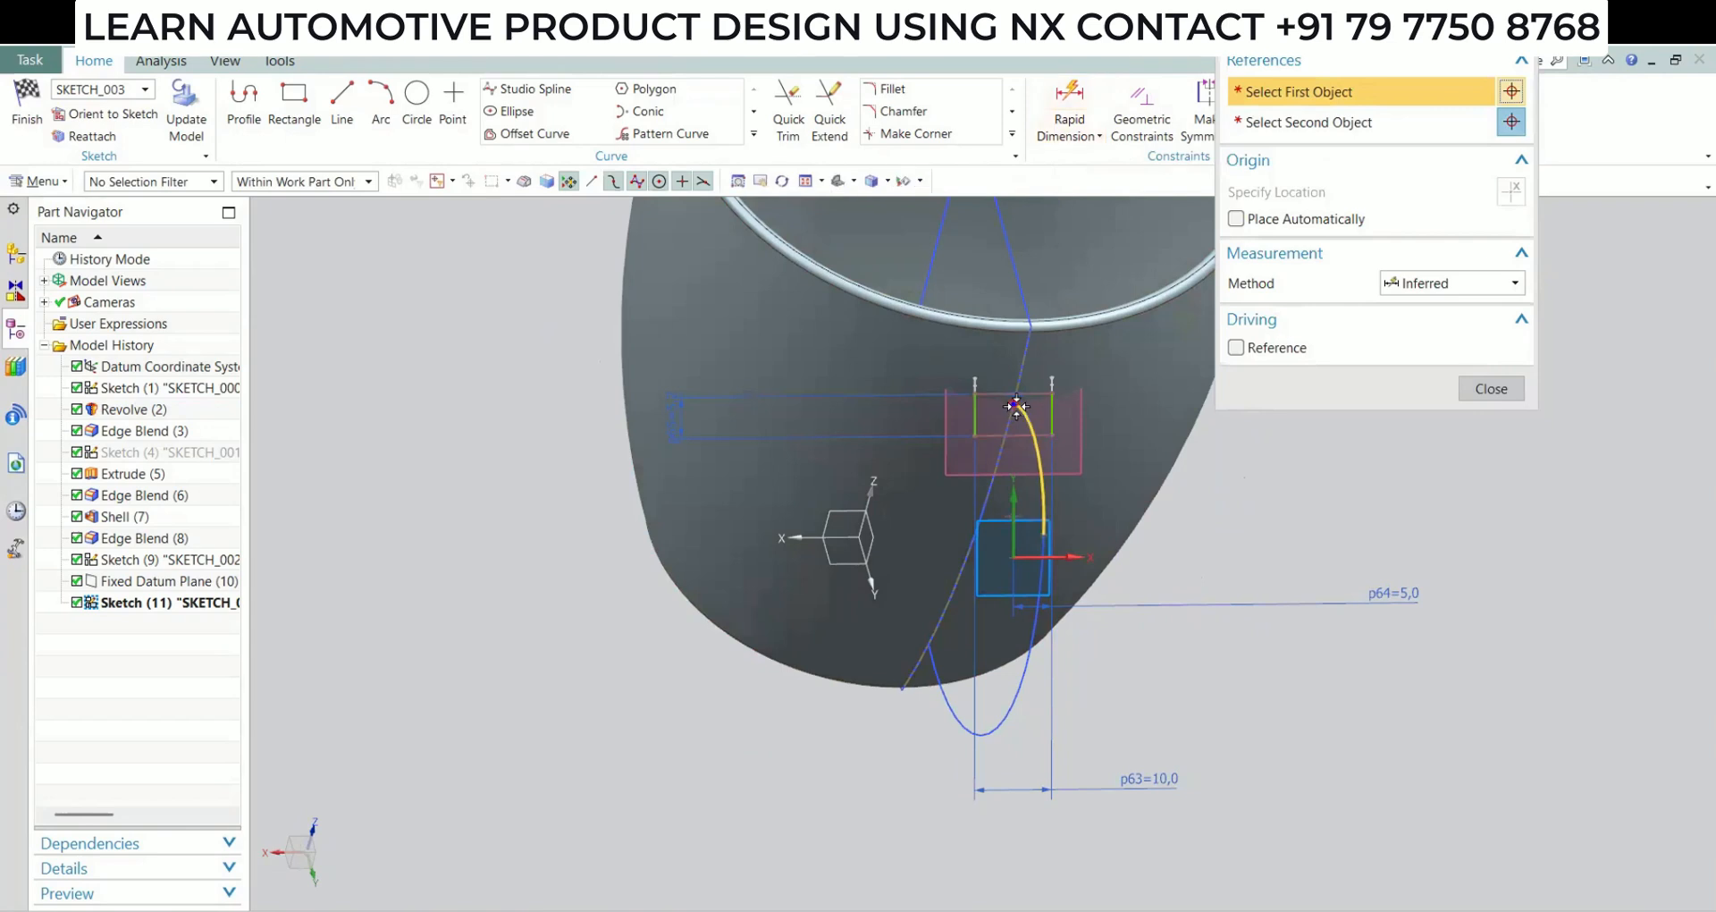
pyautogui.click(1009, 393)
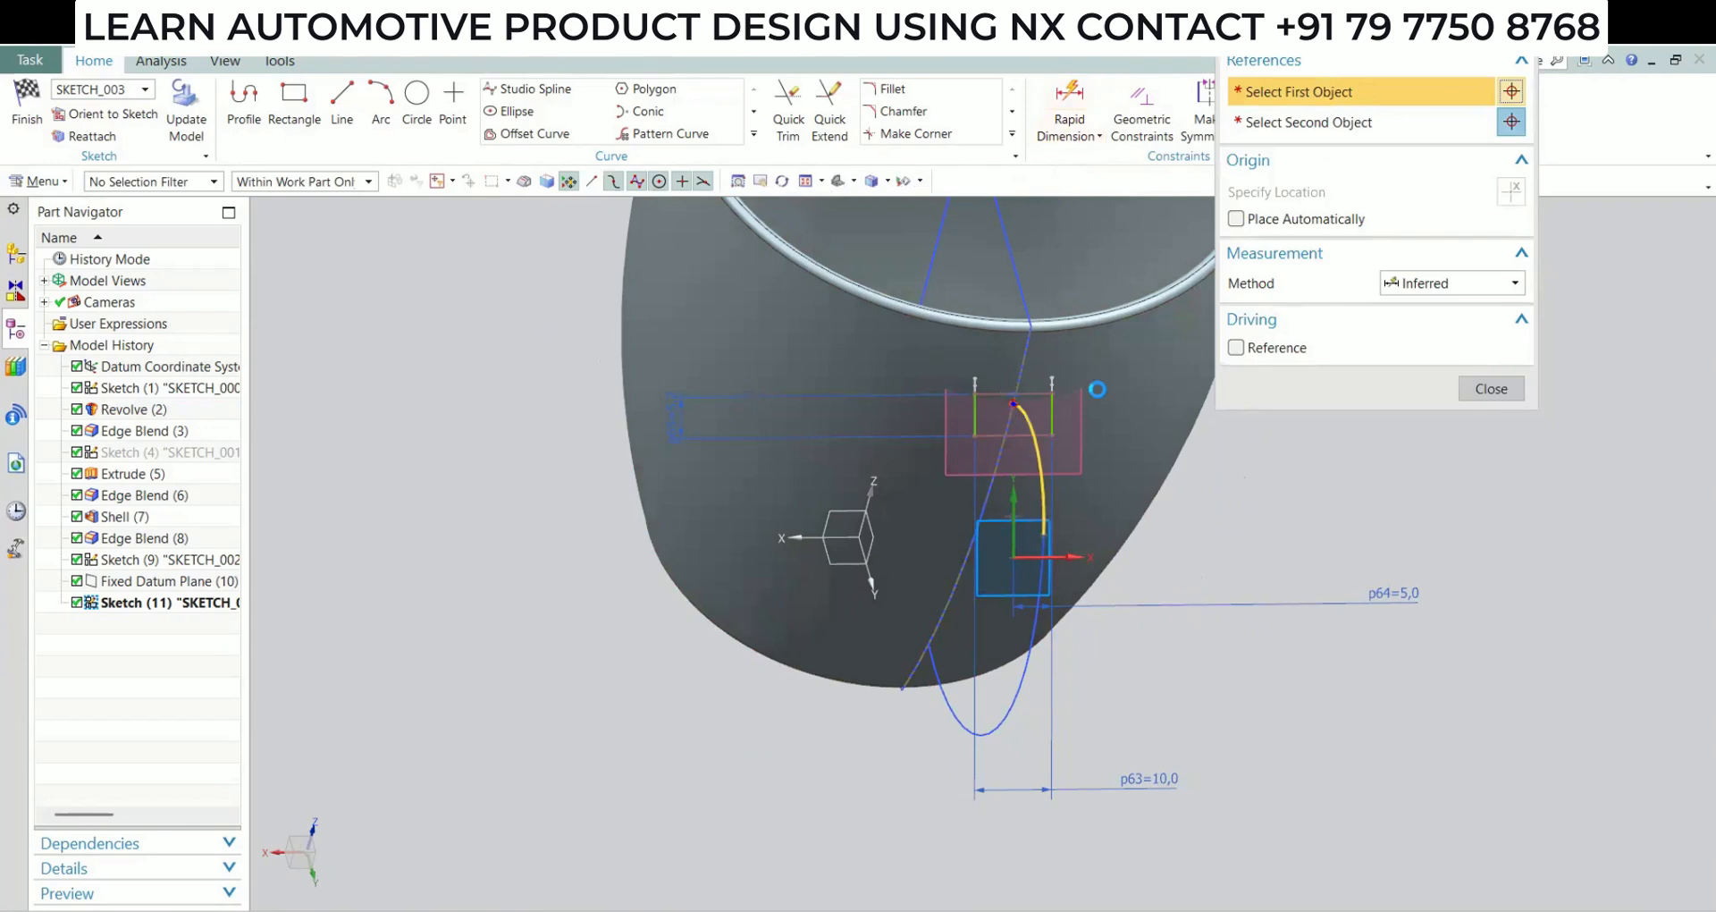
pyautogui.click(548, 366)
pyautogui.write('5')
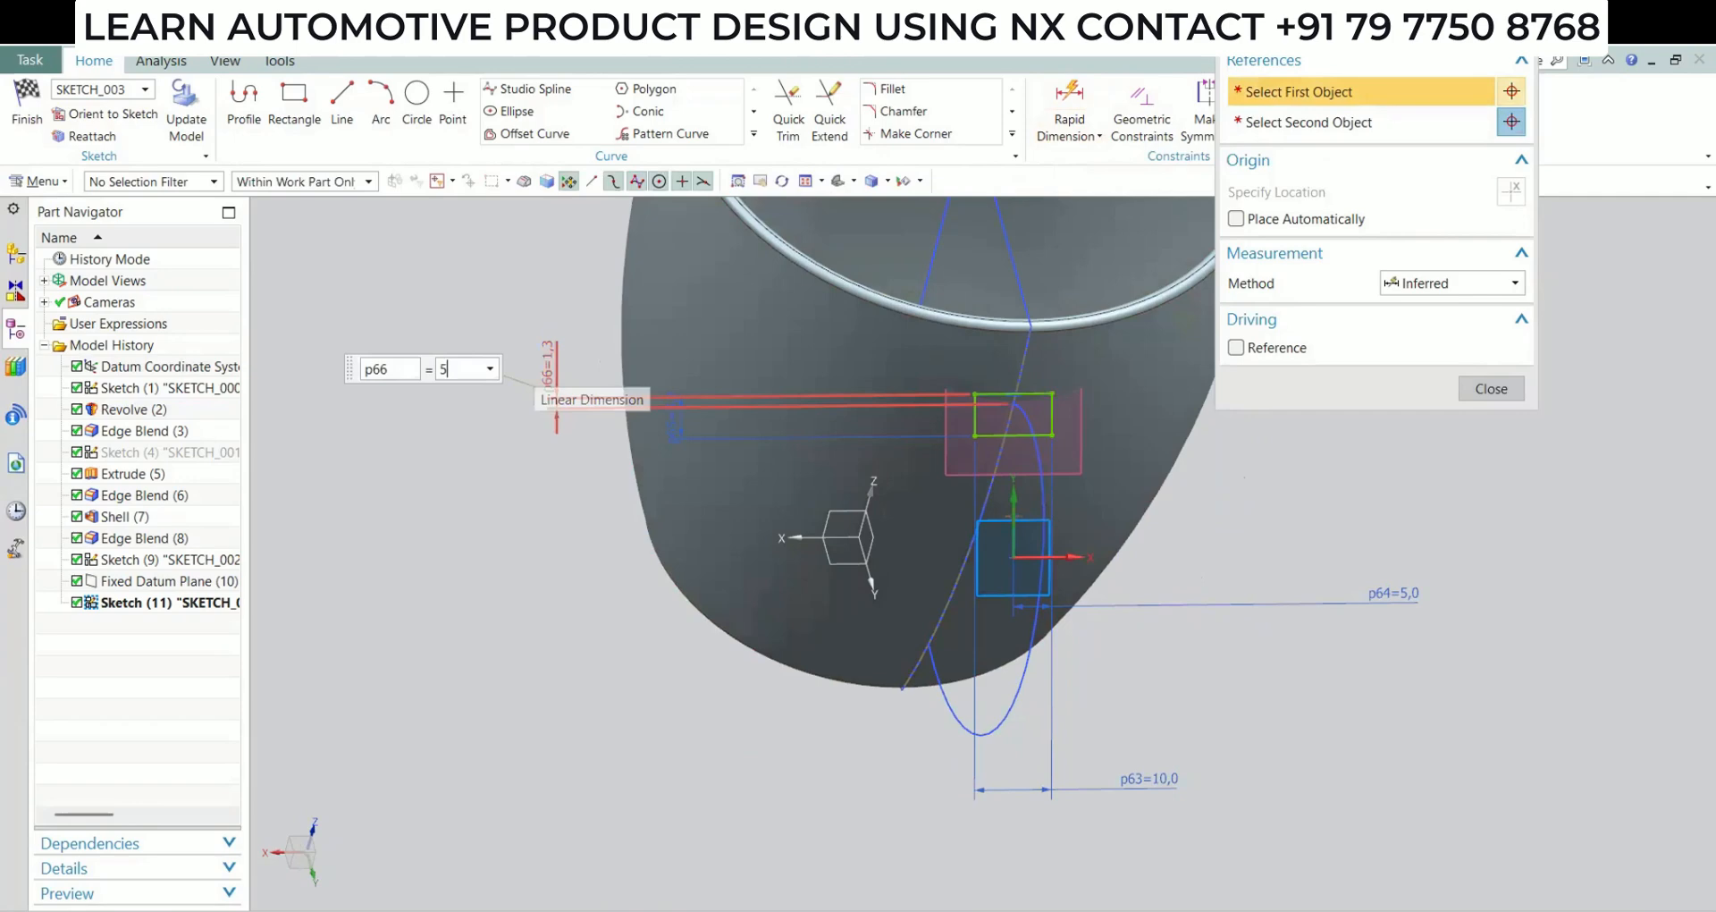
pyautogui.write('.2/2')
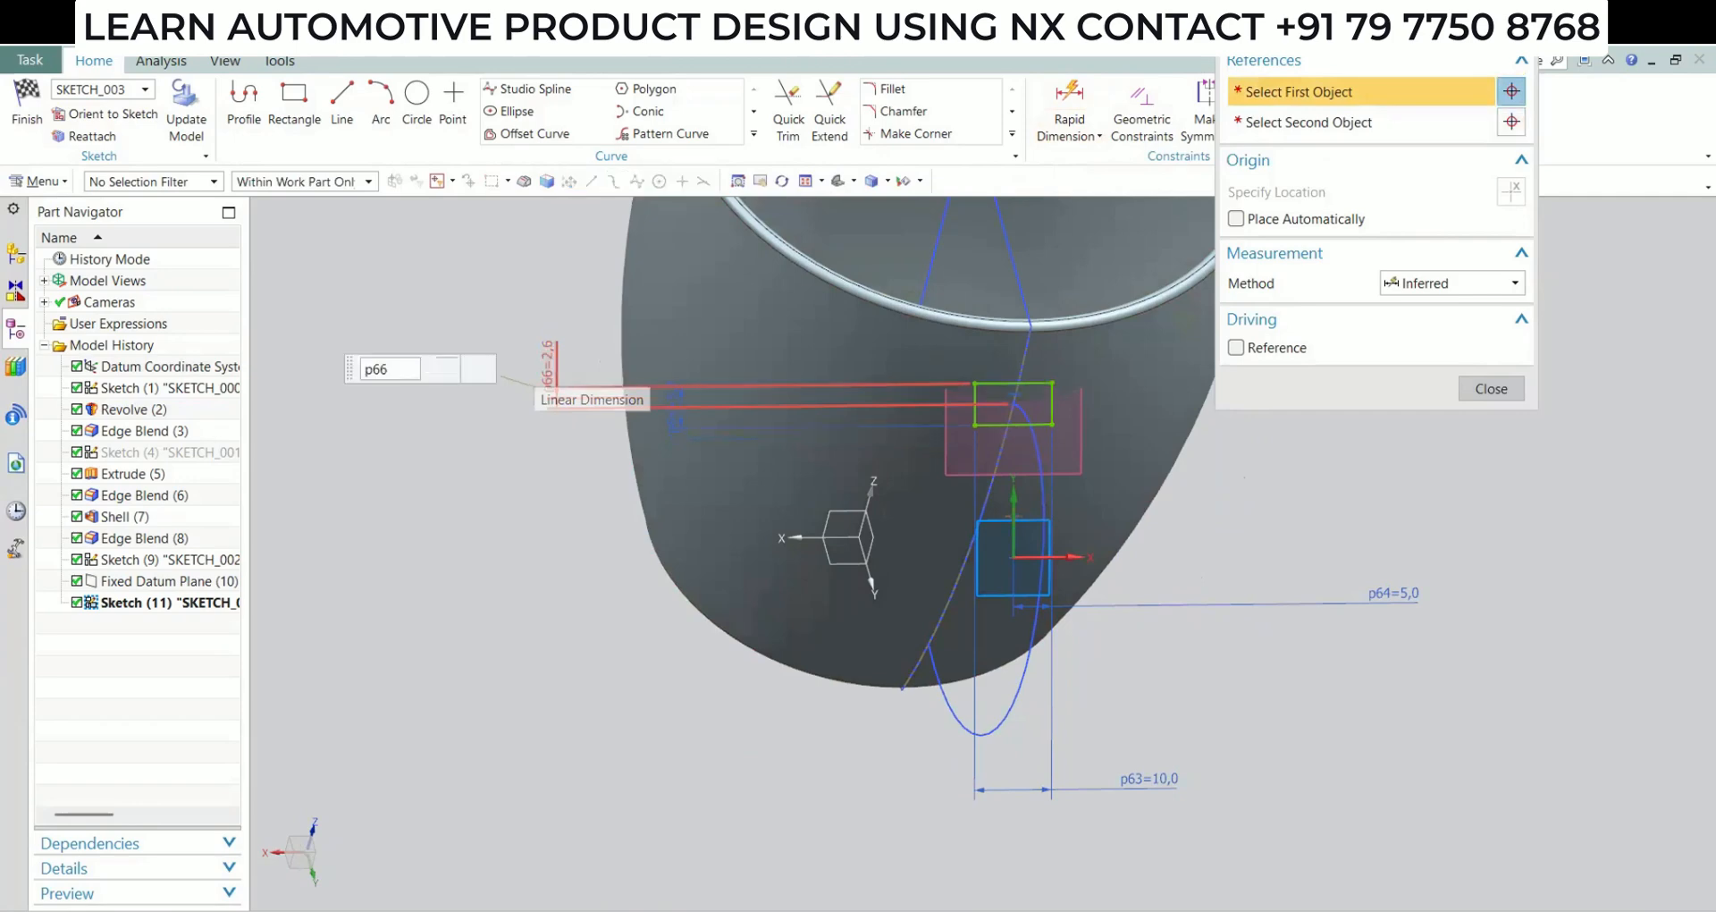
pyautogui.press('Return')
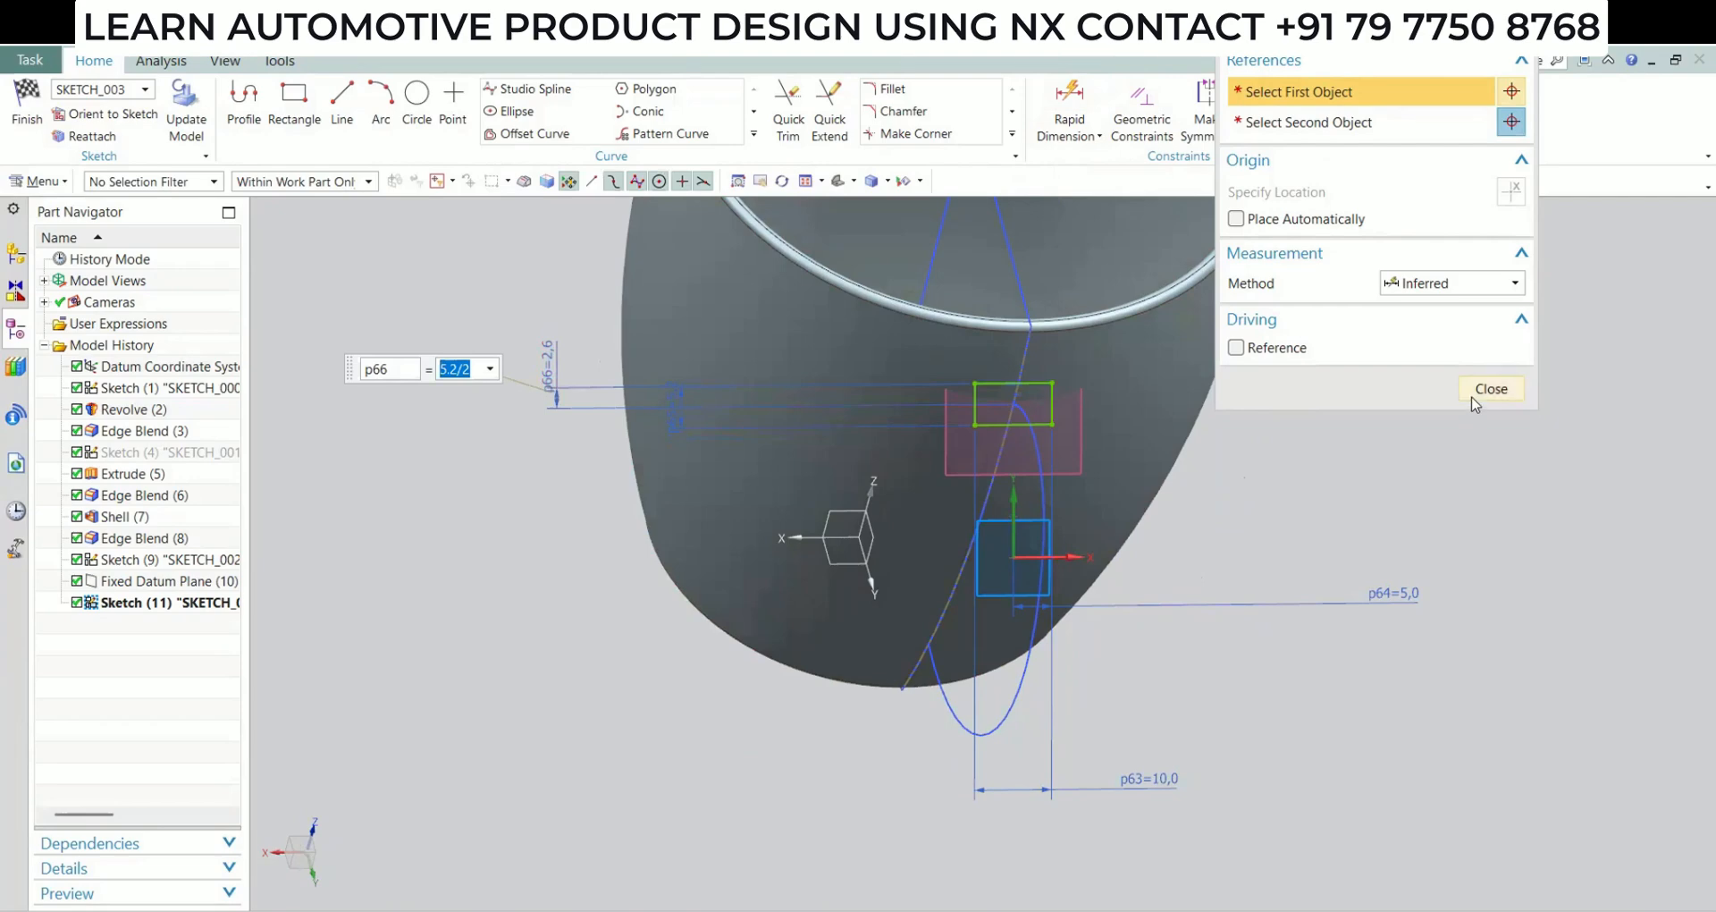
pyautogui.click(1474, 399)
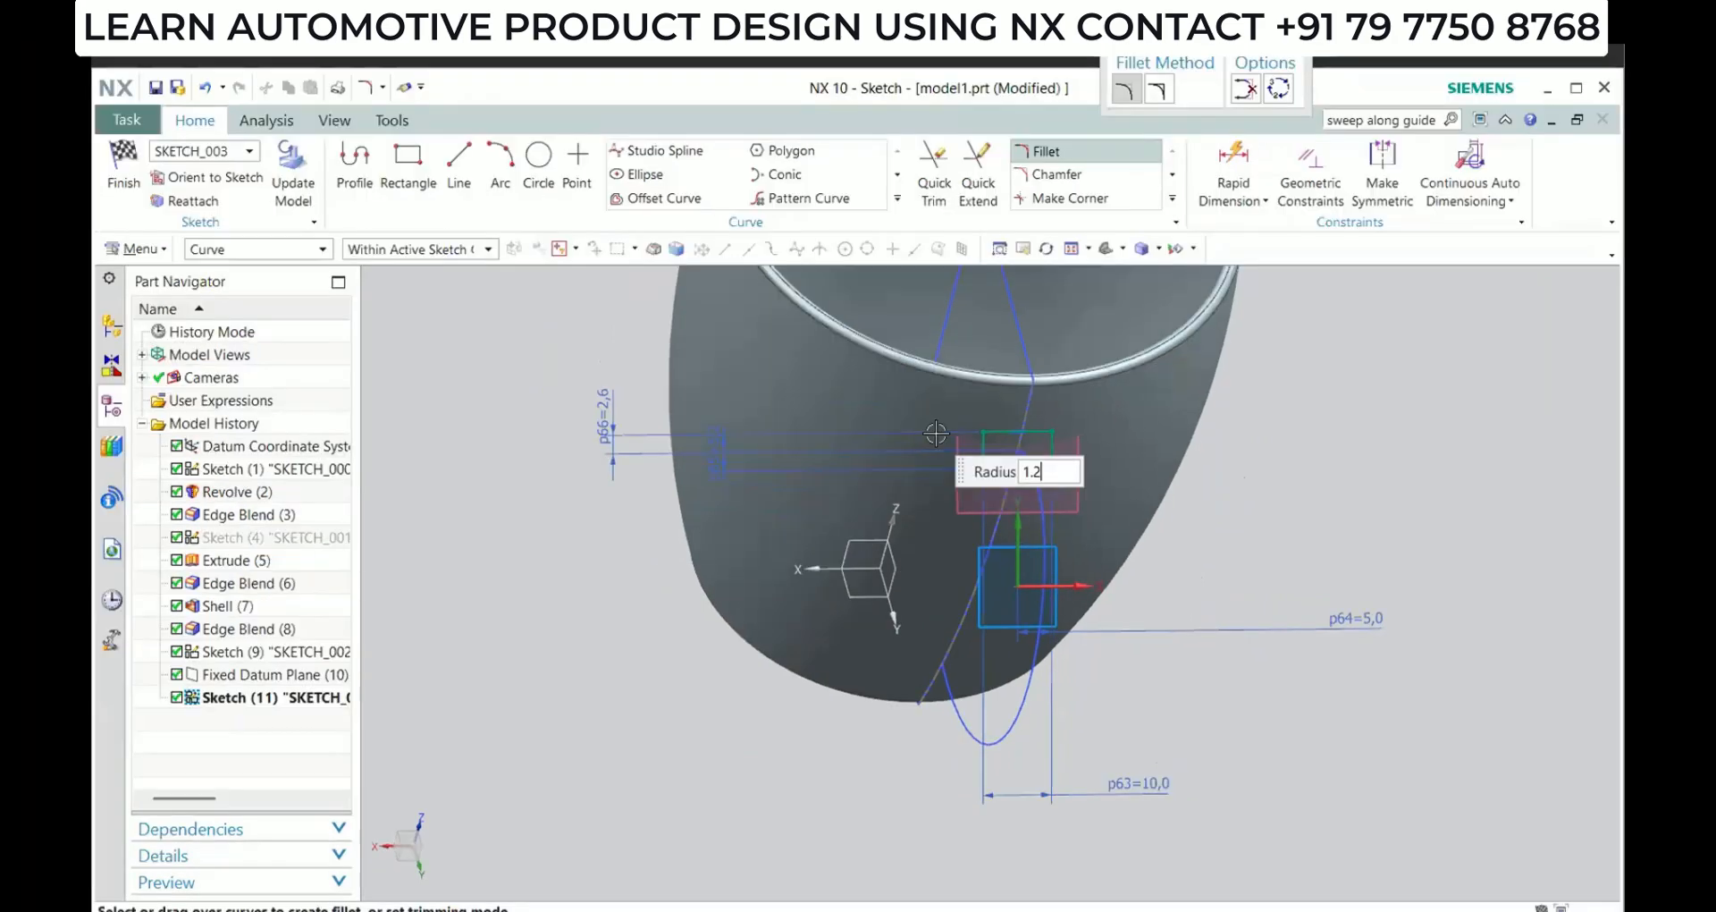
# Fillet all four corners of the rectangular handle section with a 1.2 mm radius and finish the sketch
pyautogui.scroll(5, 957, 424)
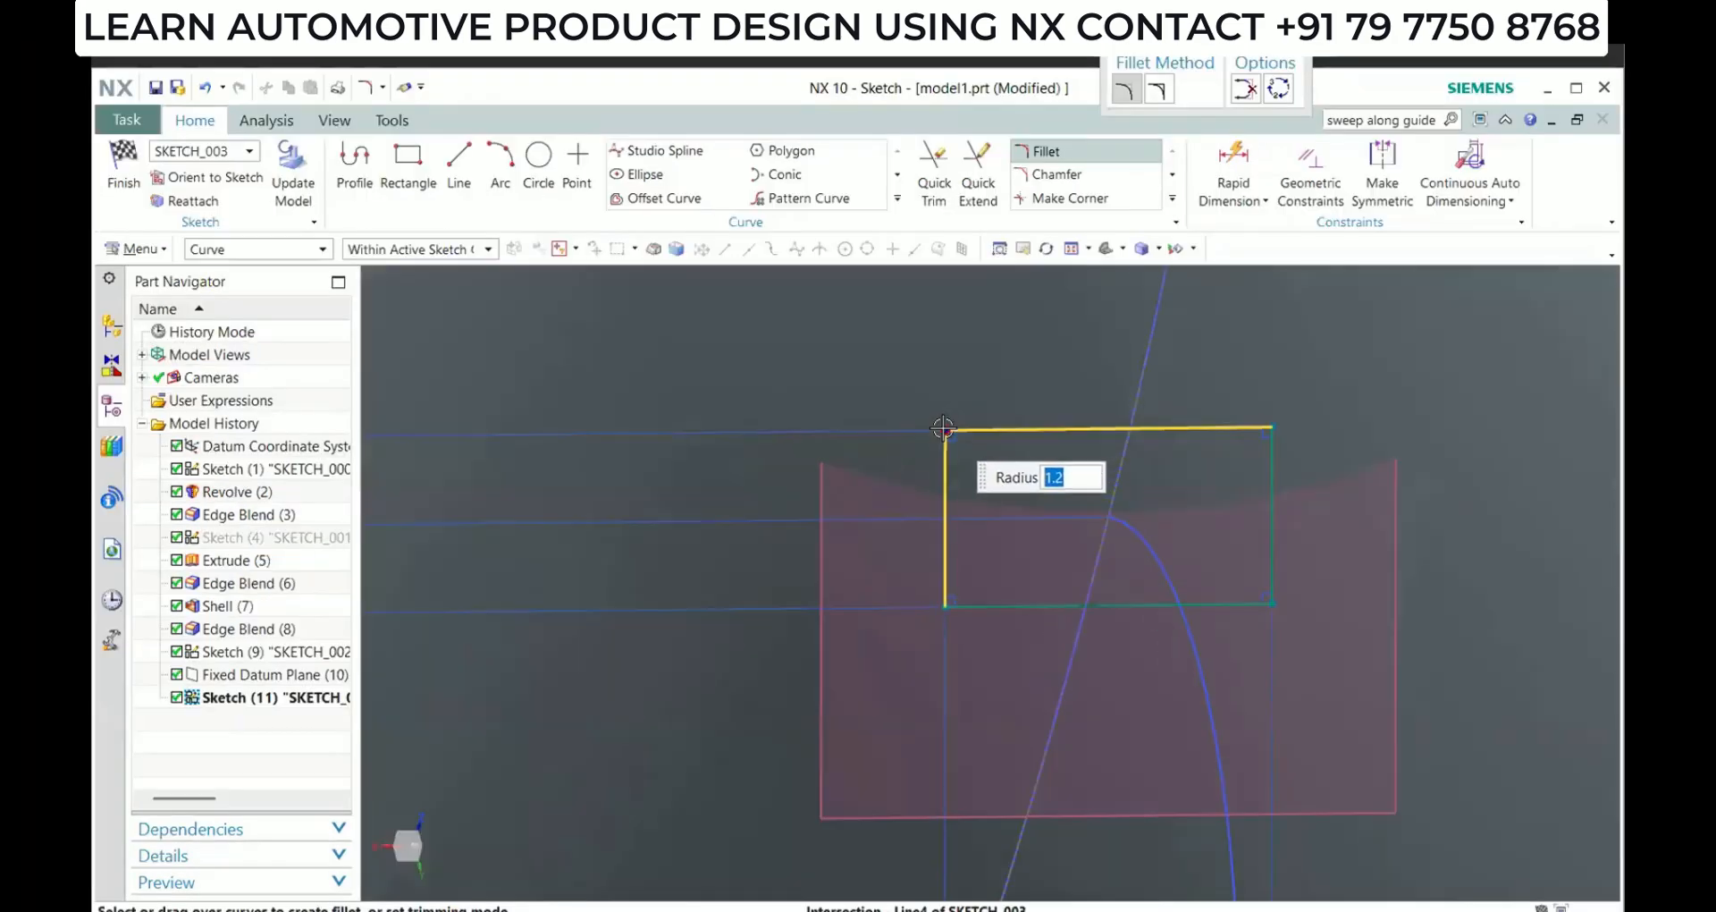
pyautogui.click(949, 428)
pyautogui.click(1268, 430)
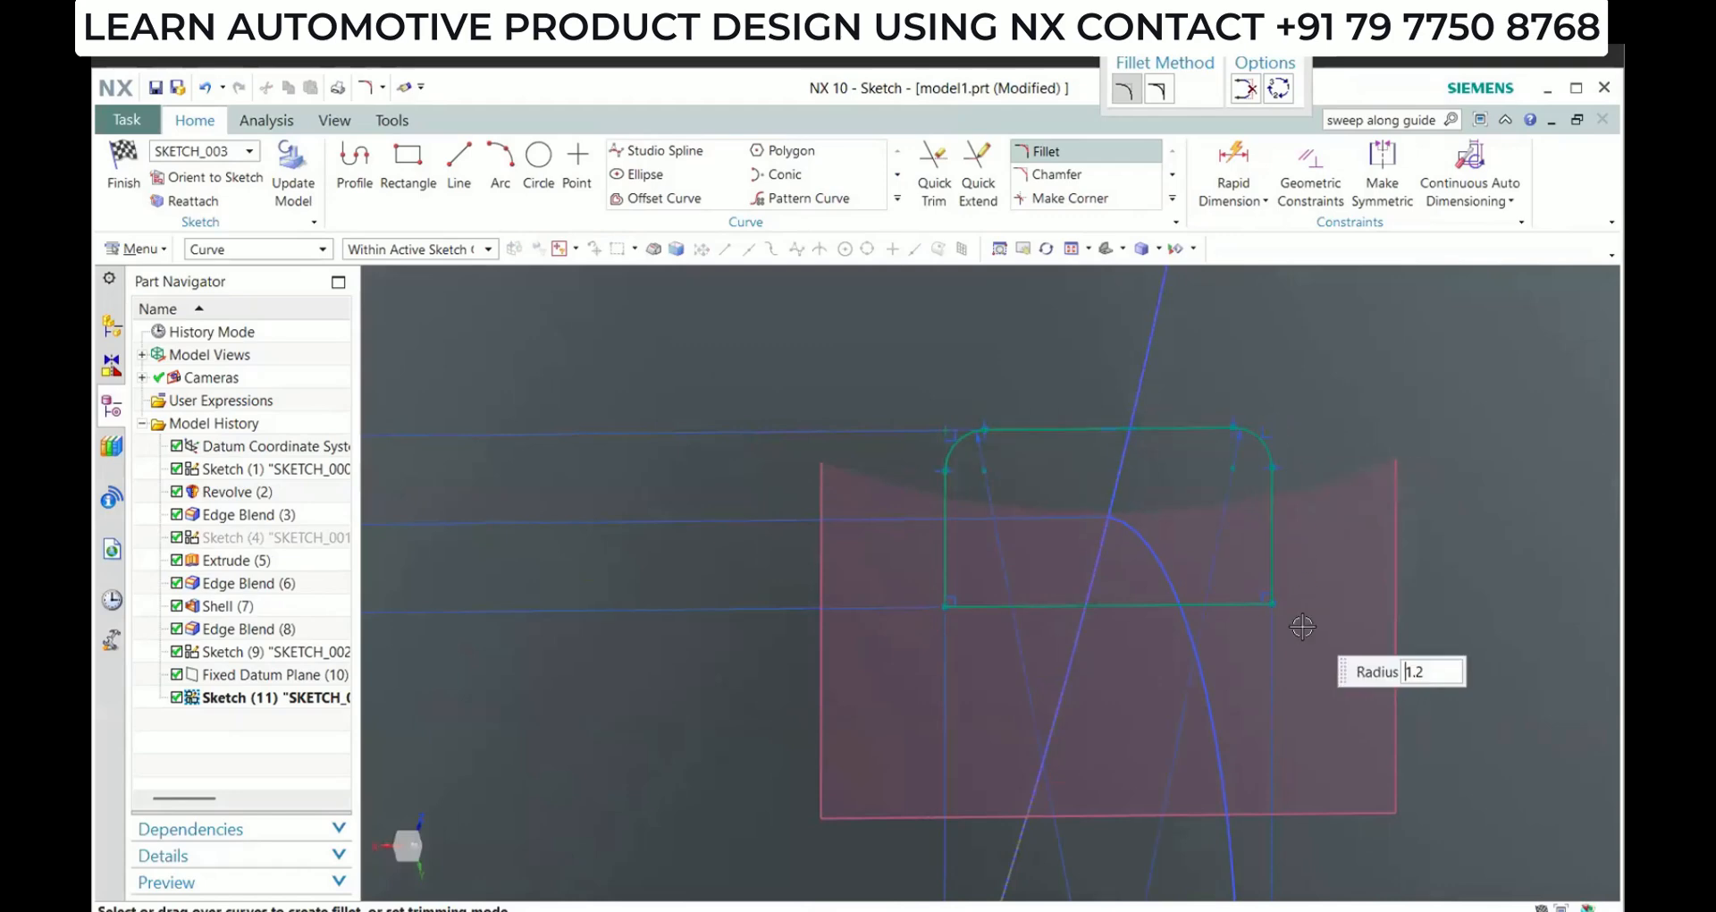
pyautogui.click(1272, 602)
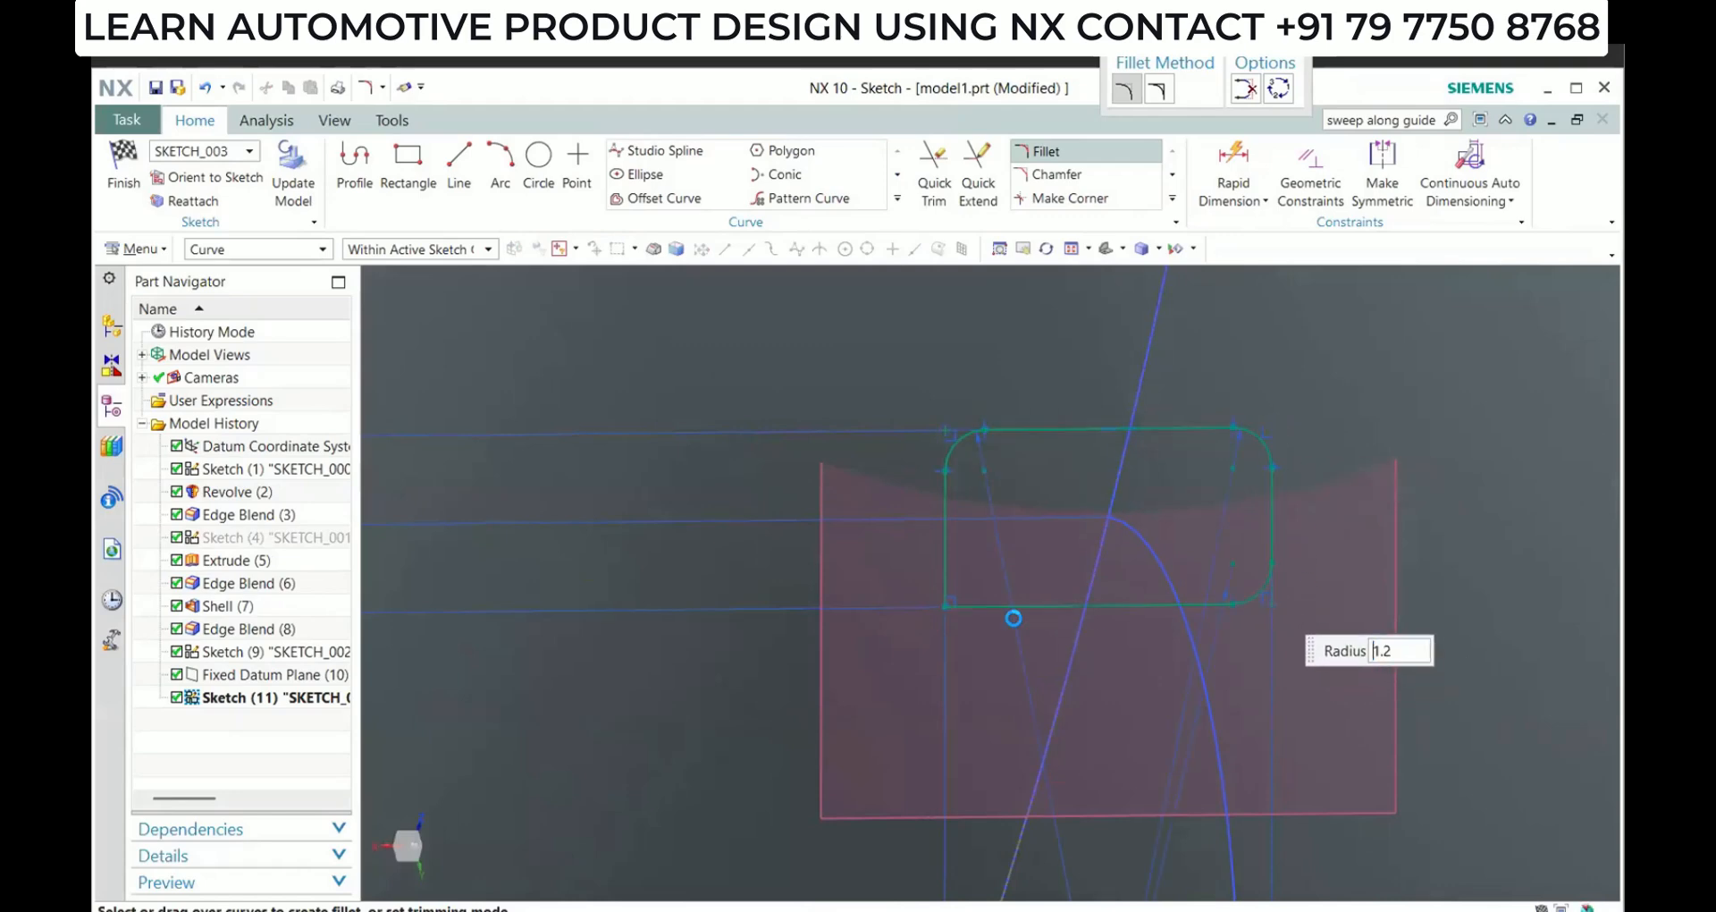
pyautogui.click(948, 606)
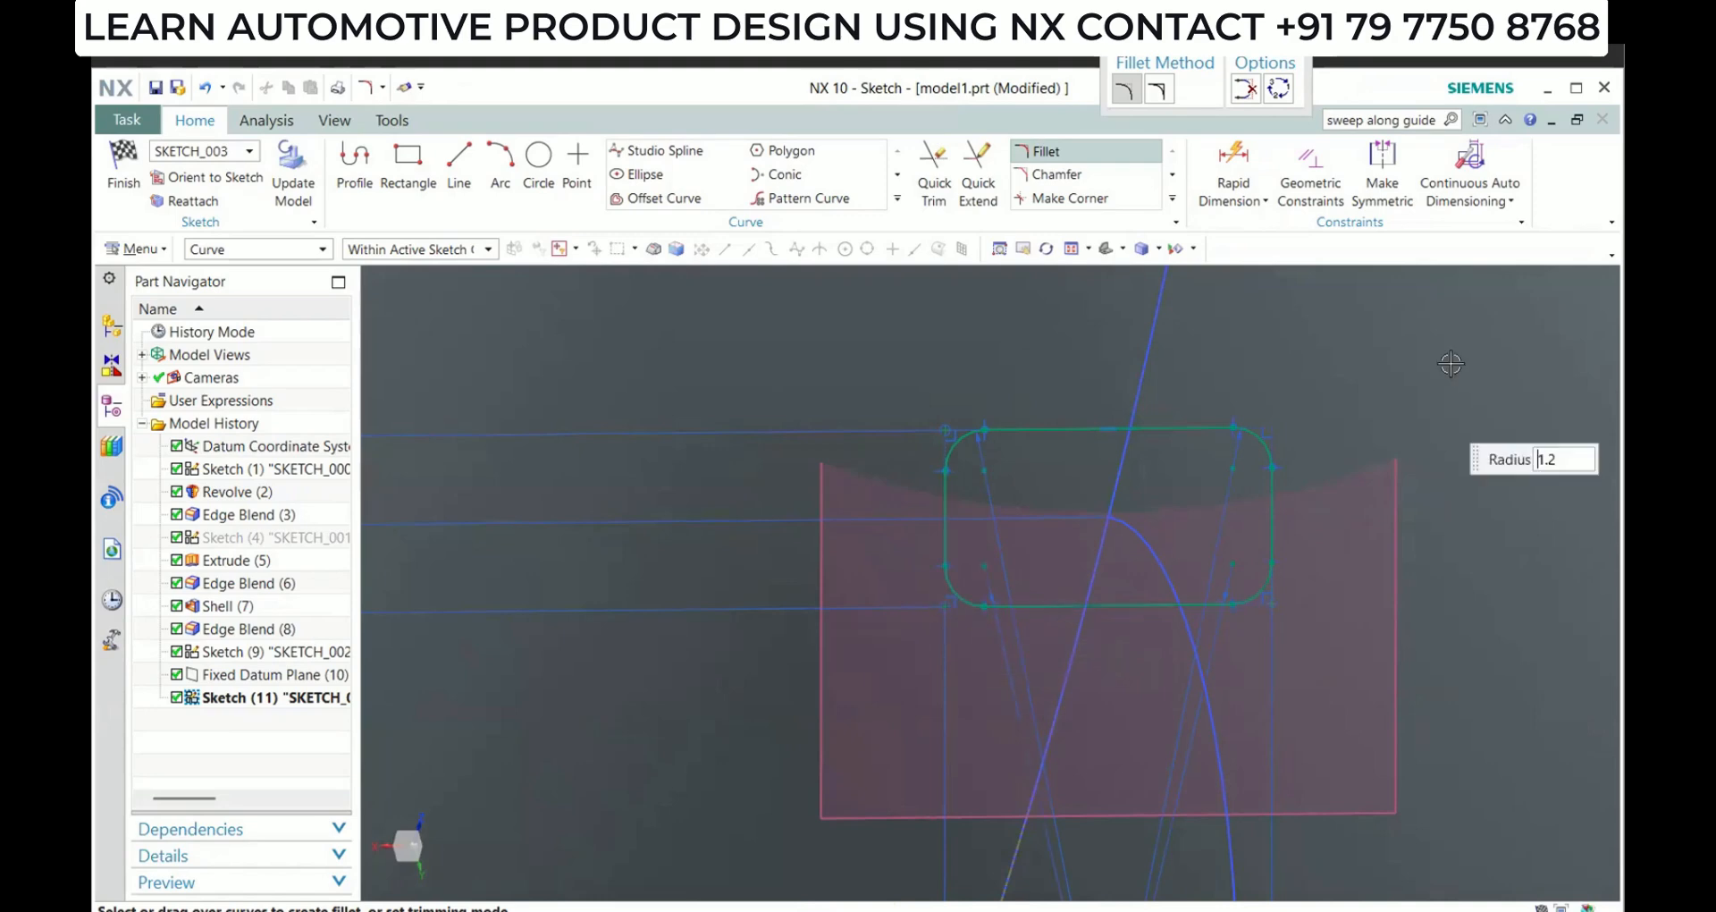
pyautogui.click(1575, 95)
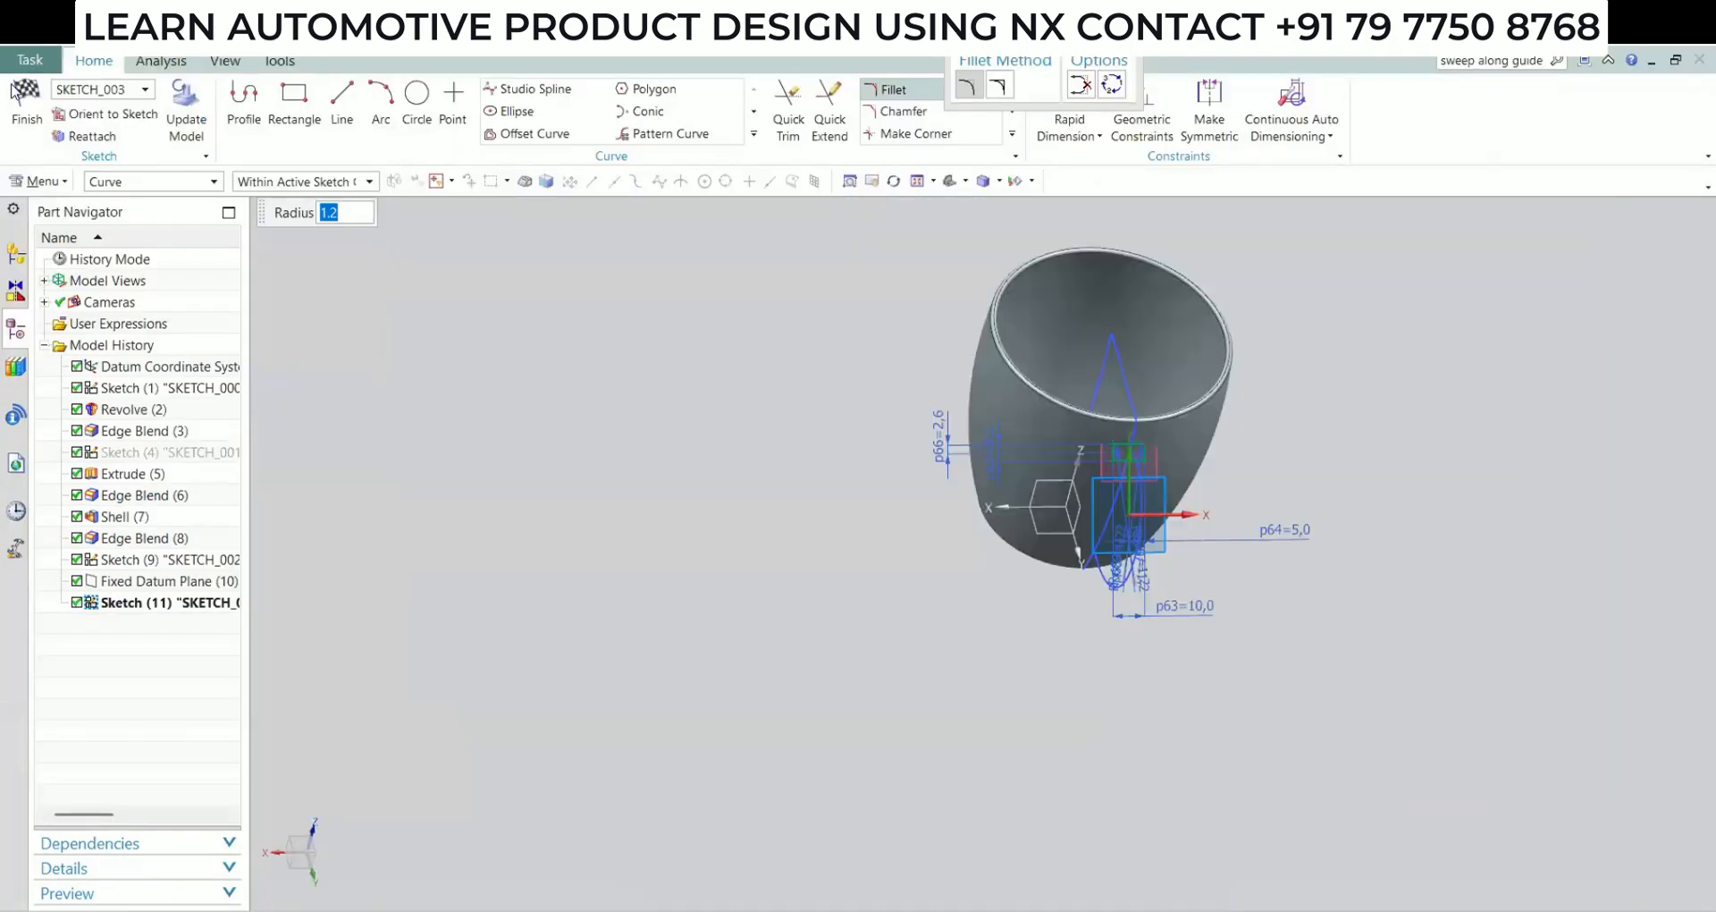
pyautogui.click(27, 105)
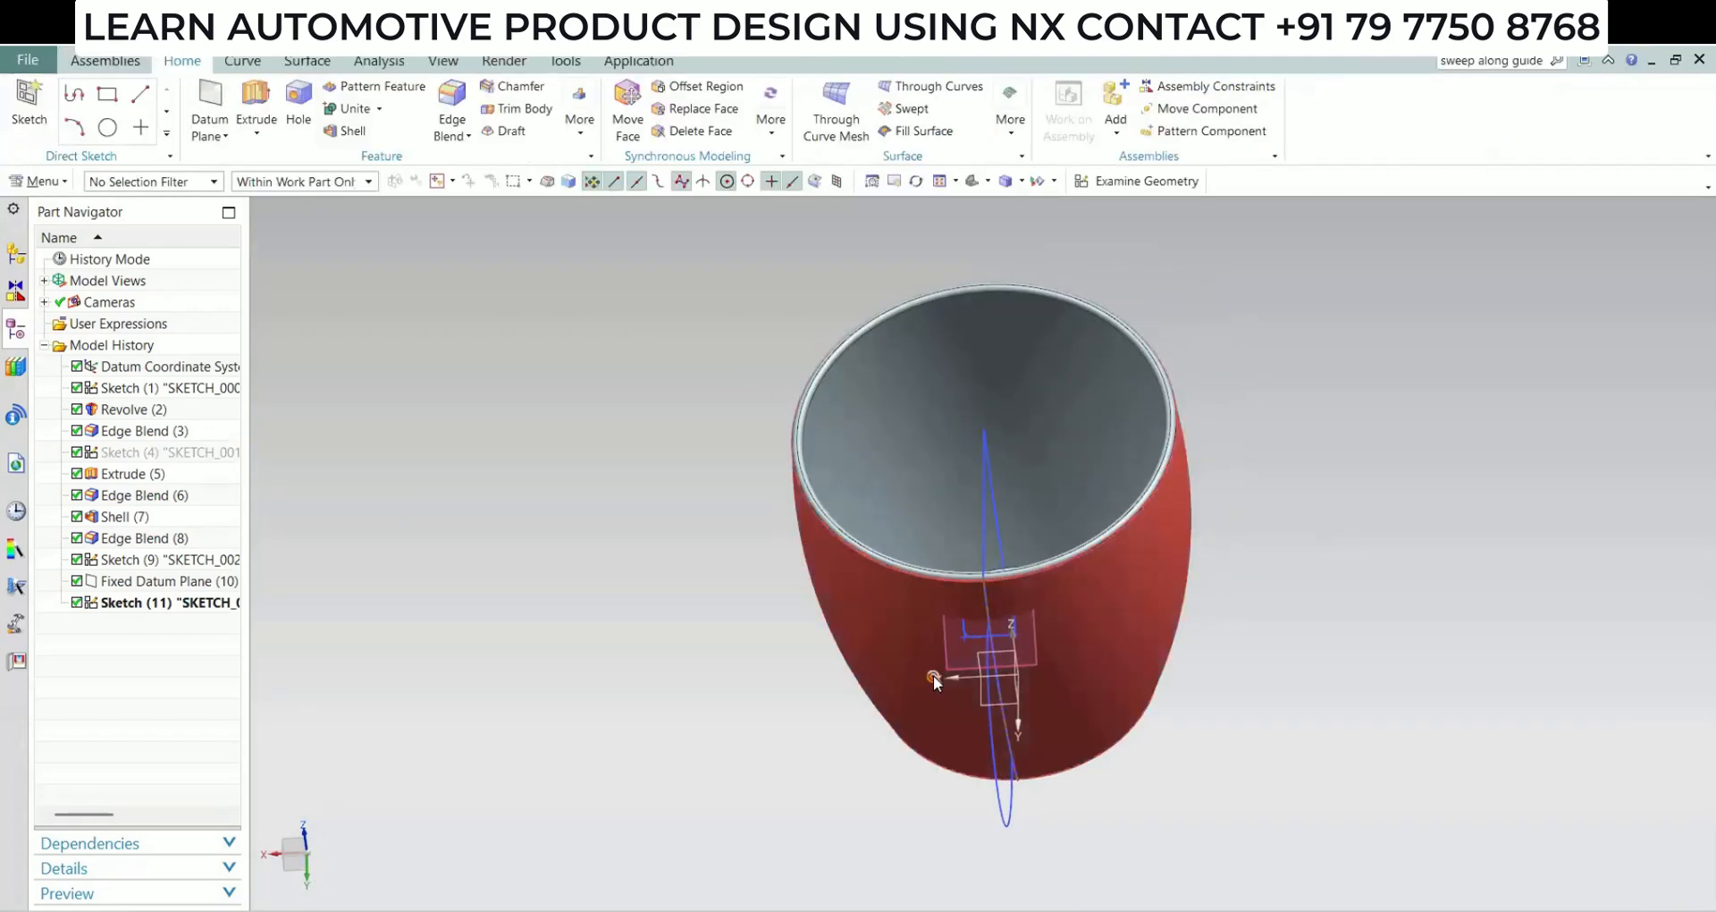
# Sweep the filleted rectangular section along the handle arc using Sweep along Guide, with zero offsets and Boolean set to None
pyautogui.moveTo(932, 677)
pyautogui.mouseDown(button='middle')
pyautogui.moveTo(991, 599)
pyautogui.moveTo(1019, 601)
pyautogui.mouseUp(button='middle')
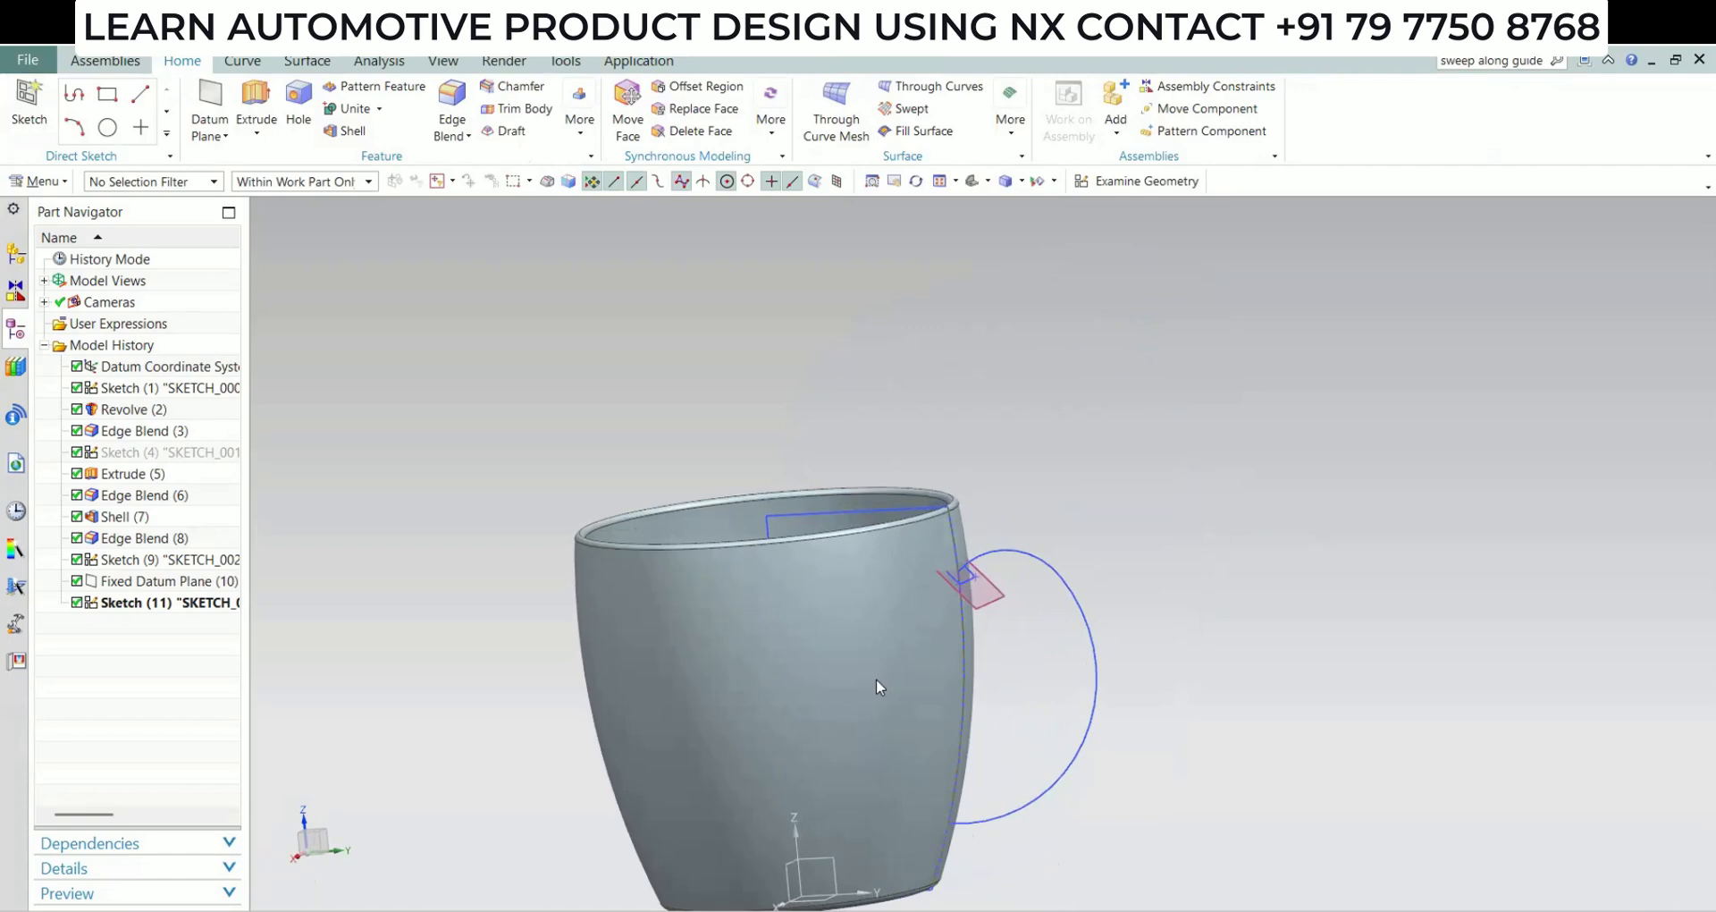
pyautogui.click(1546, 61)
pyautogui.click(1556, 64)
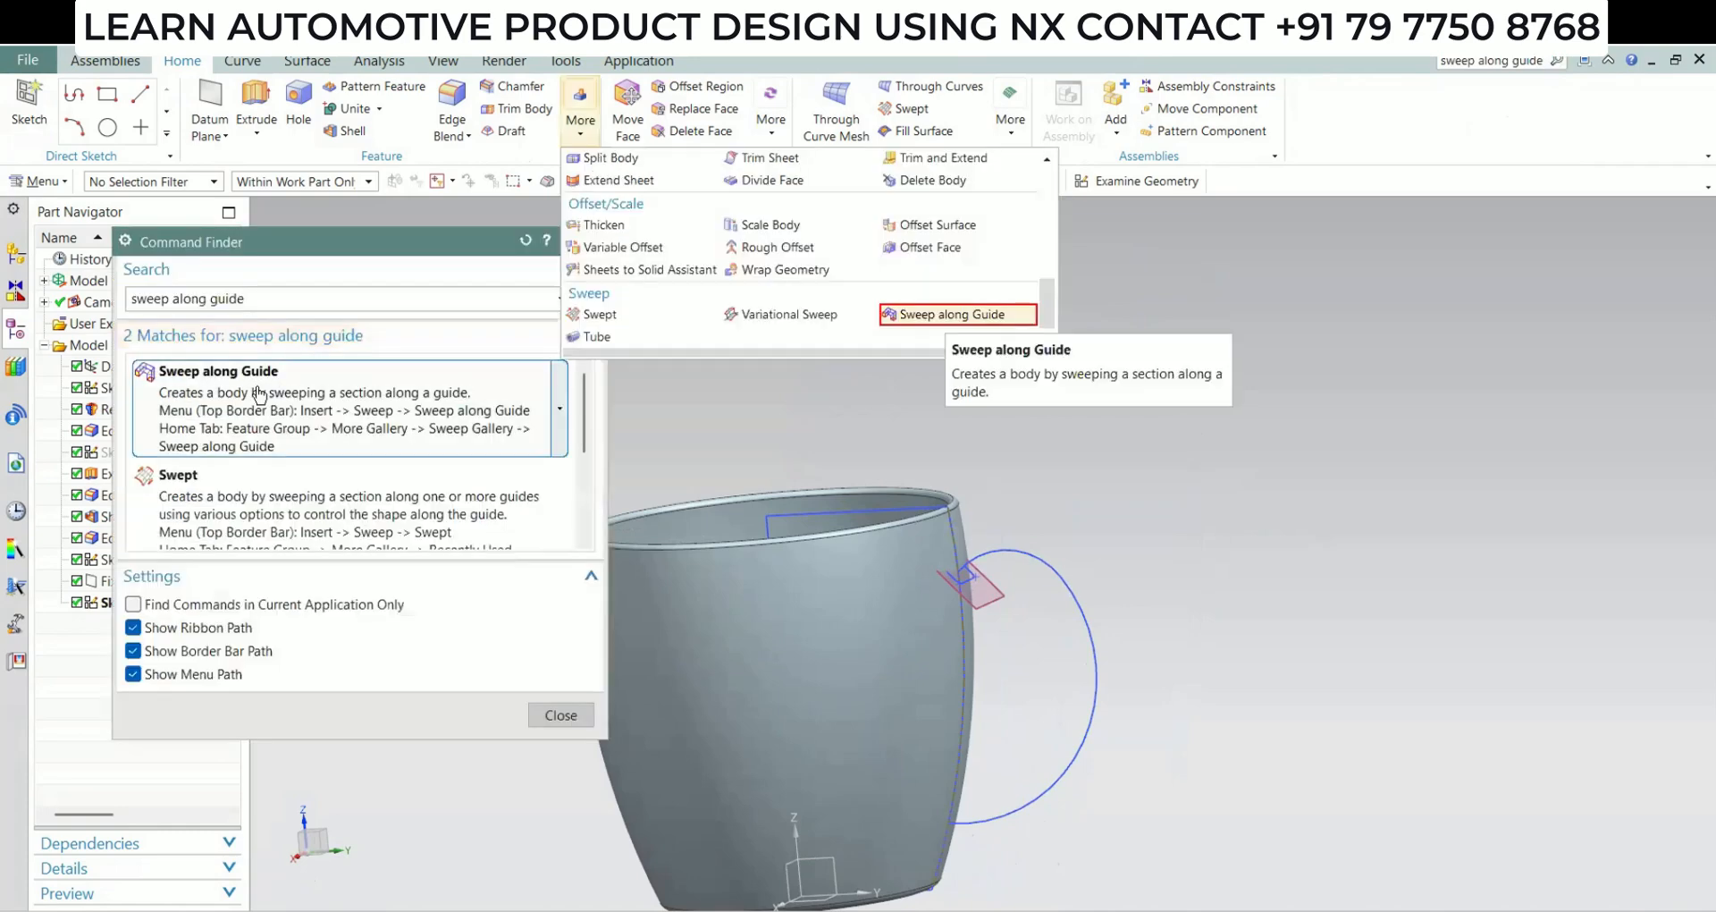
pyautogui.click(259, 389)
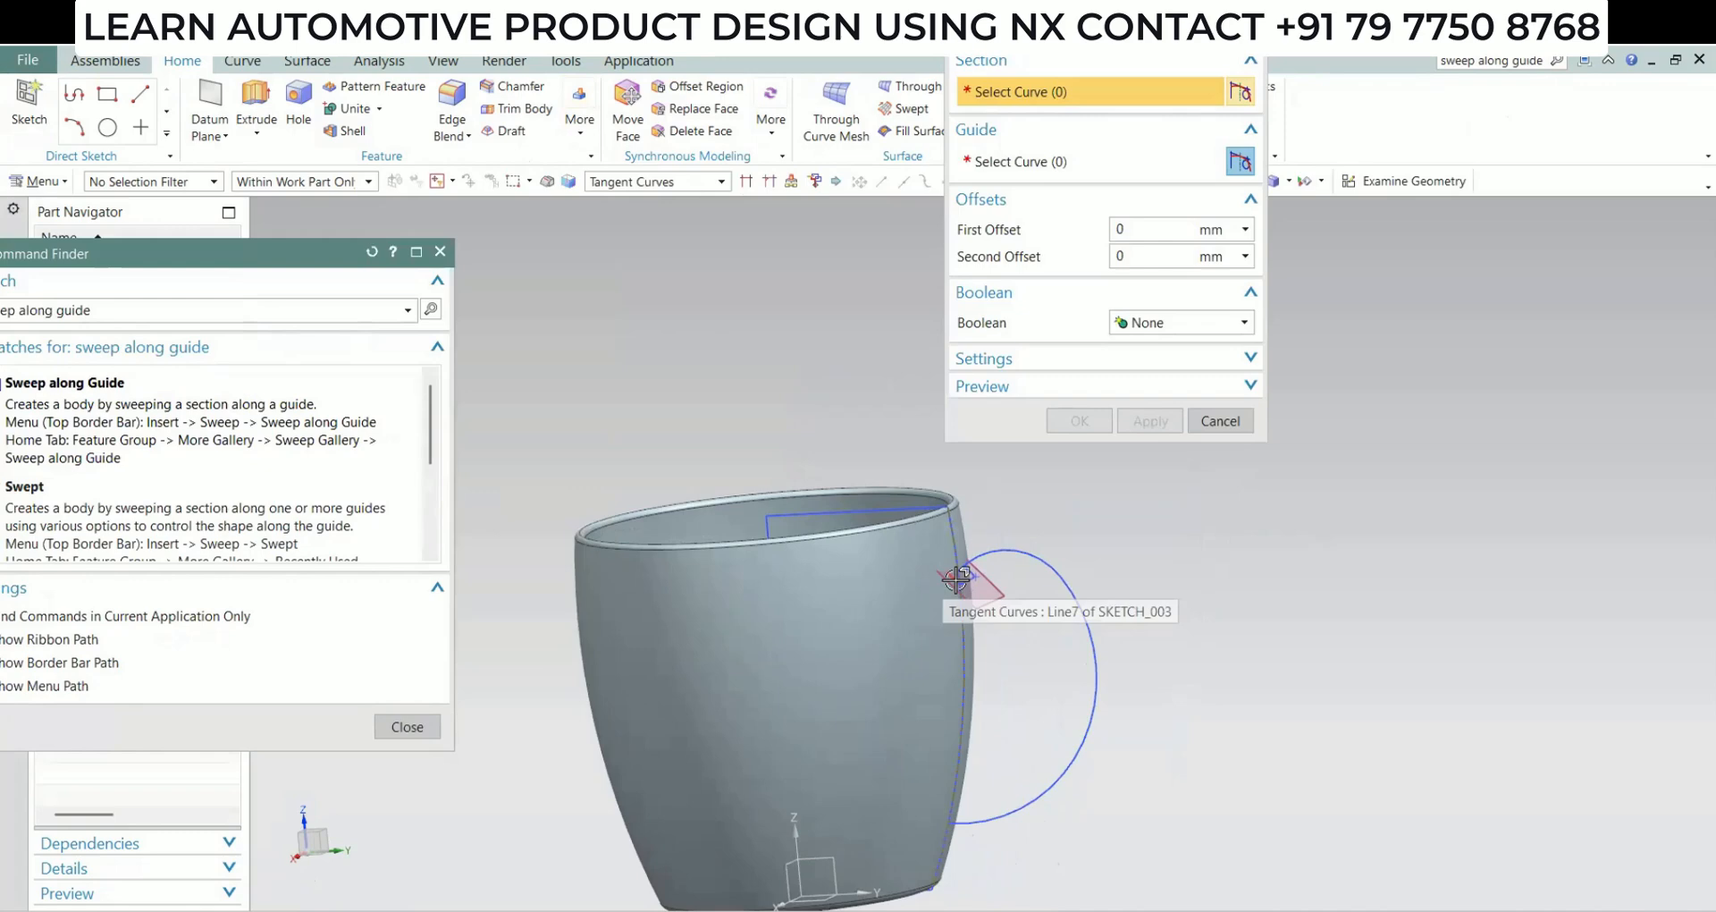
pyautogui.click(955, 579)
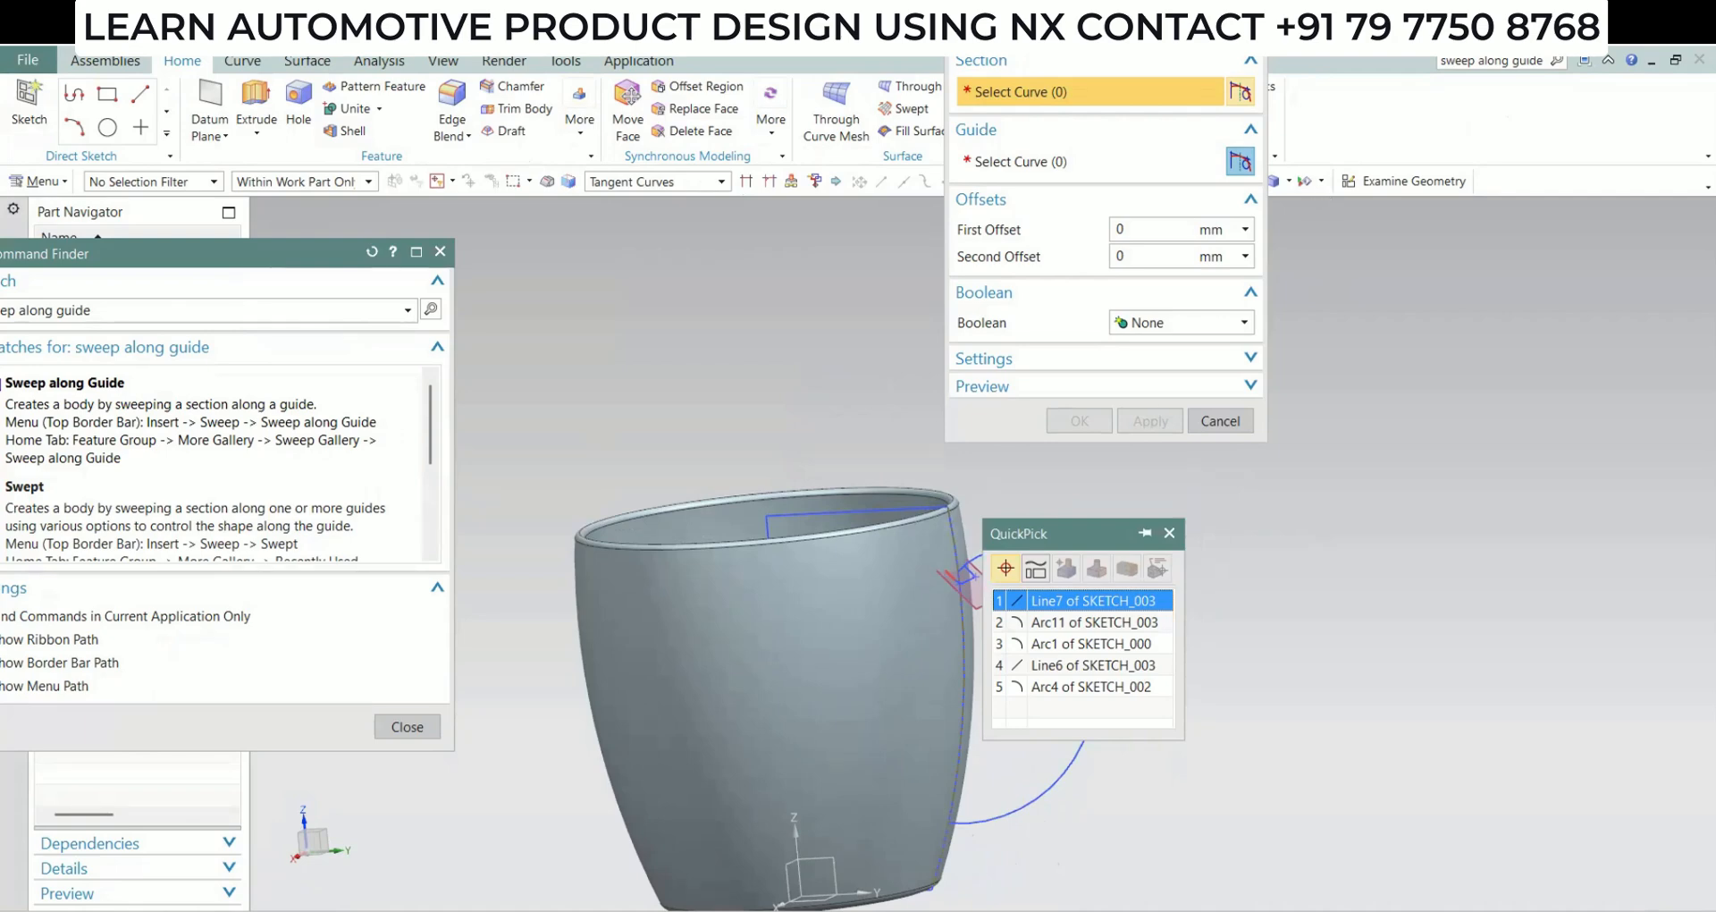
pyautogui.scroll(-1, 1279, 501)
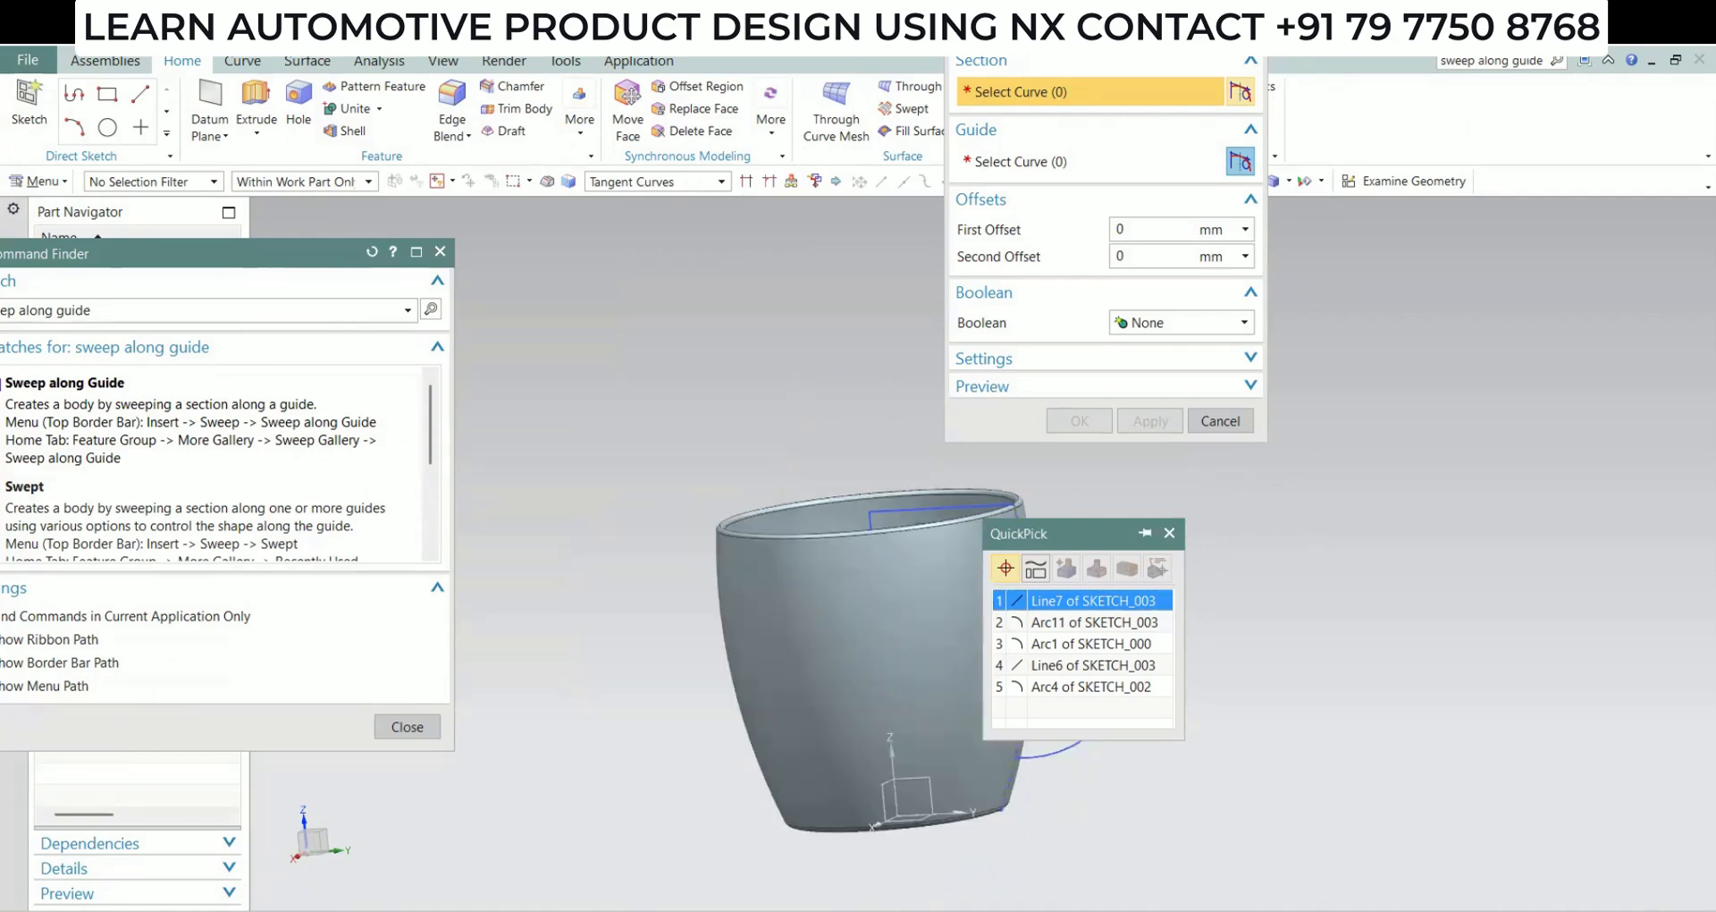
pyautogui.click(1674, 30)
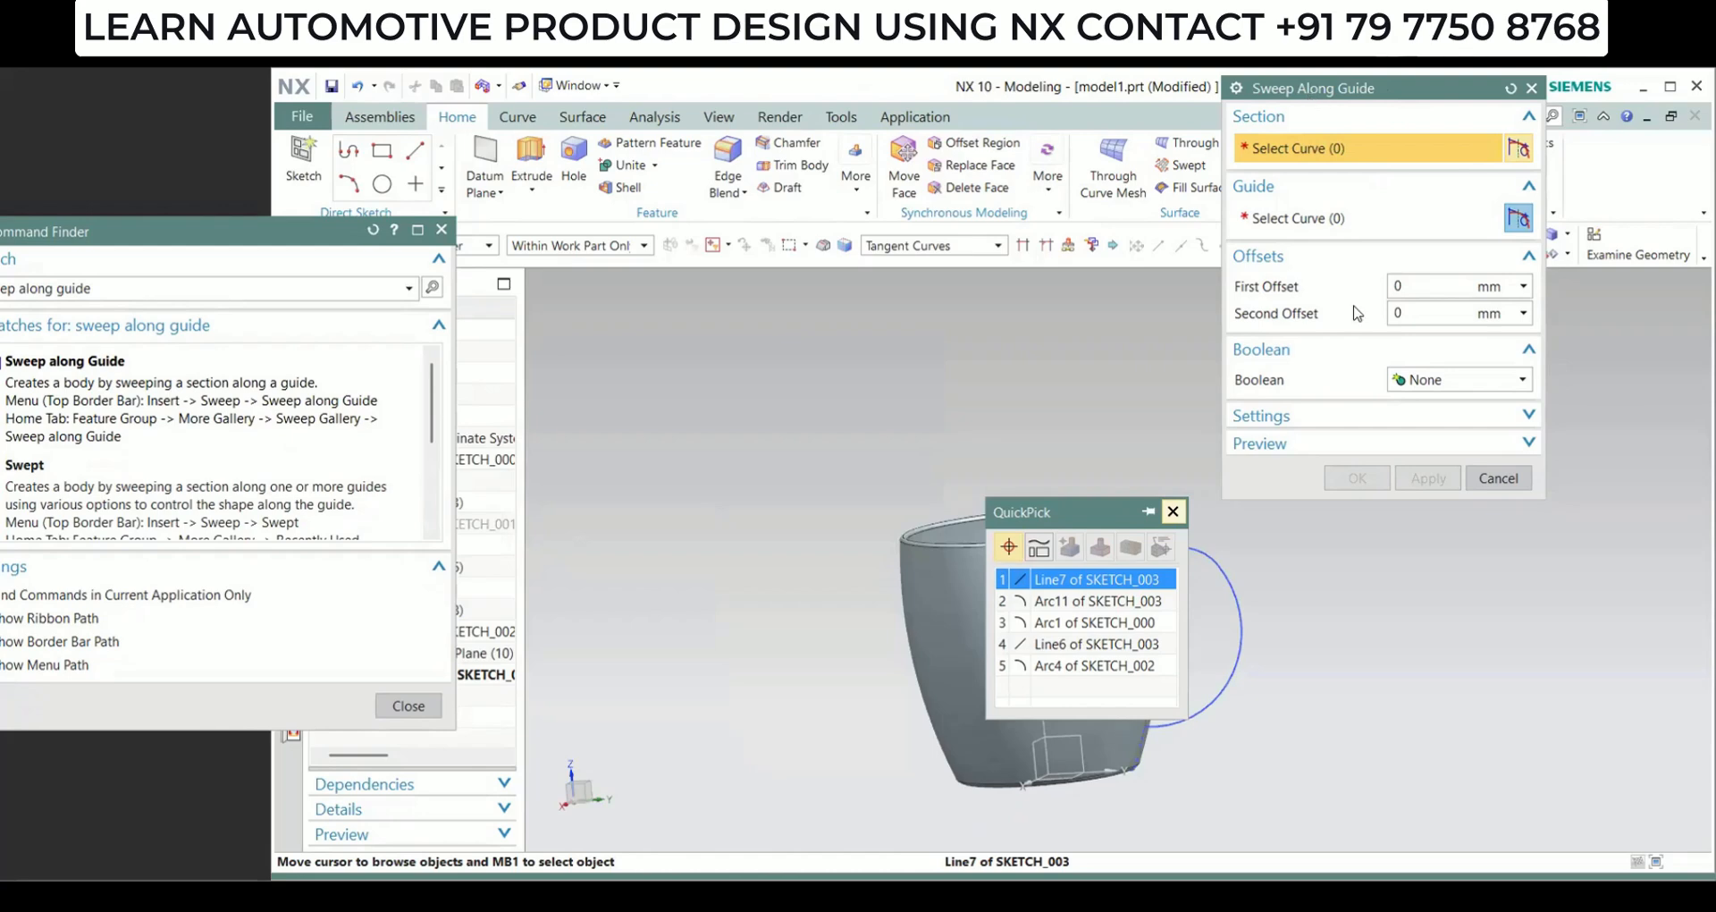
pyautogui.moveTo(1309, 89); pyautogui.dragTo(1358, 313)
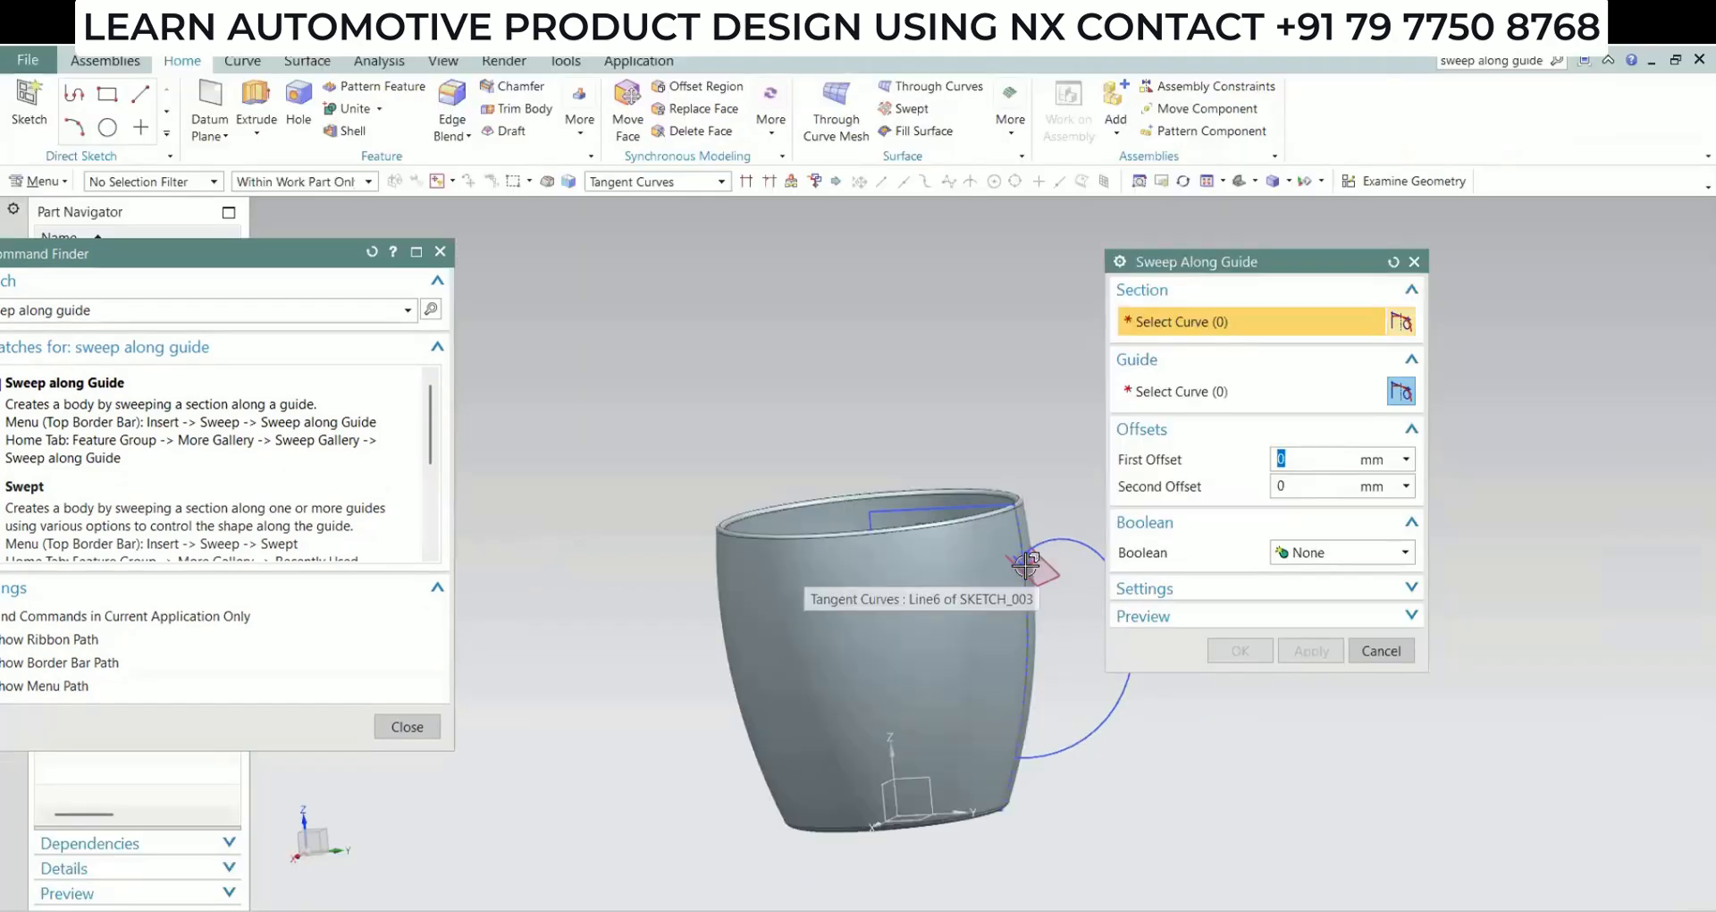
pyautogui.click(1067, 591)
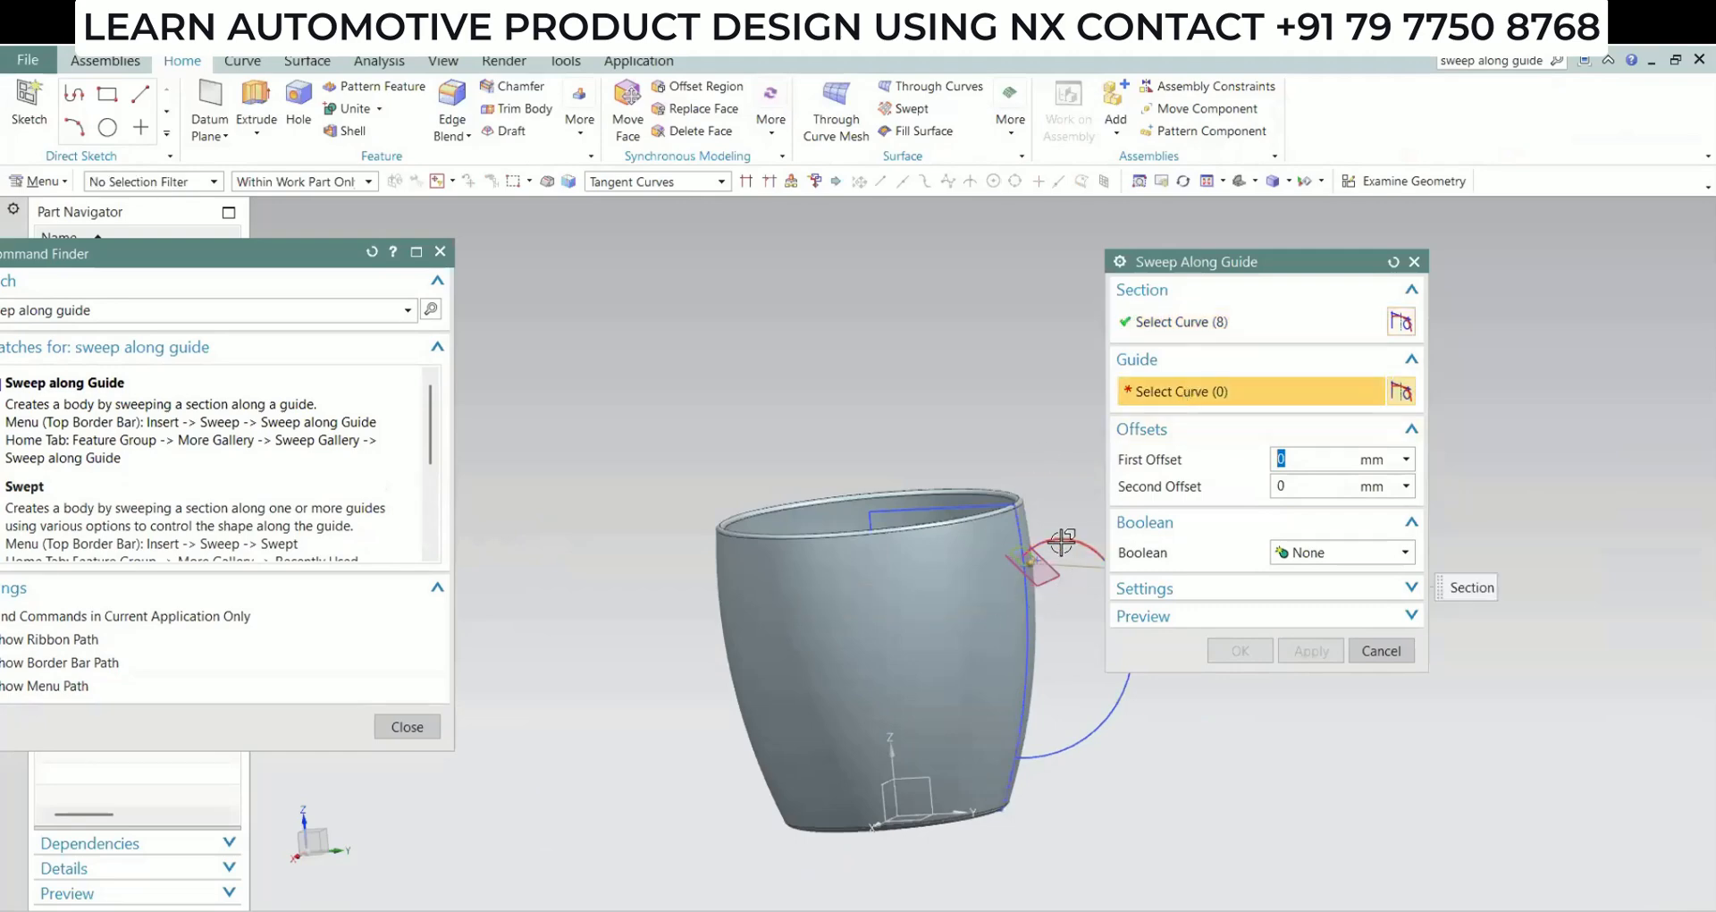
pyautogui.click(1087, 646)
pyautogui.moveTo(983, 657); pyautogui.dragTo(866, 582, button='middle')
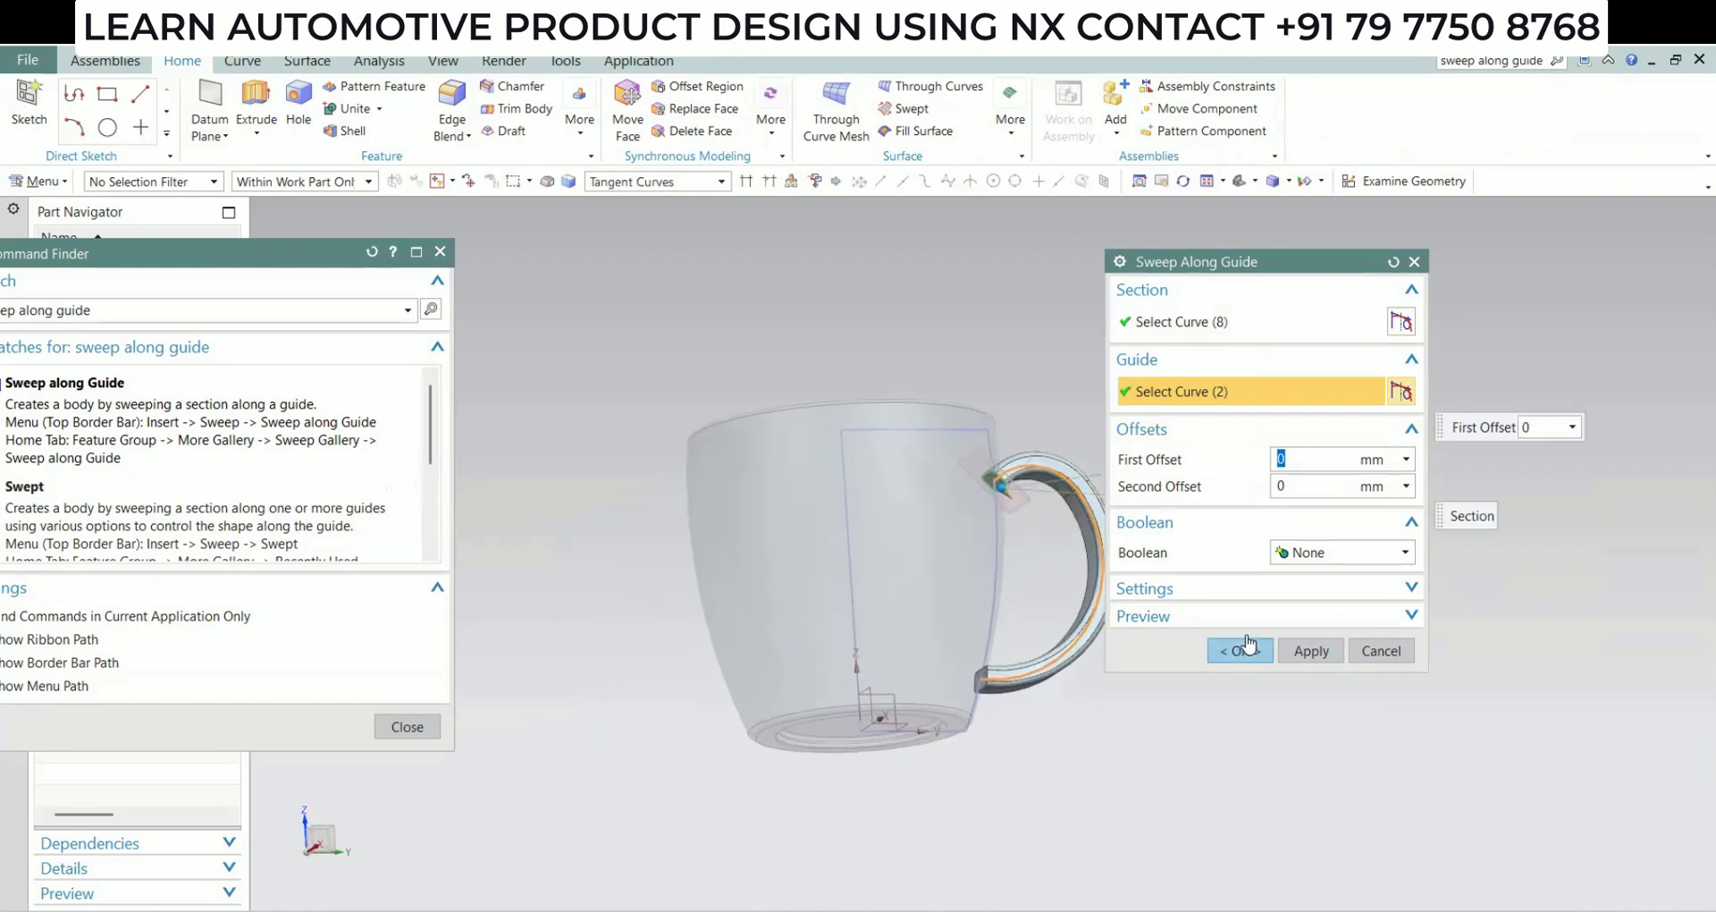
pyautogui.click(1259, 657)
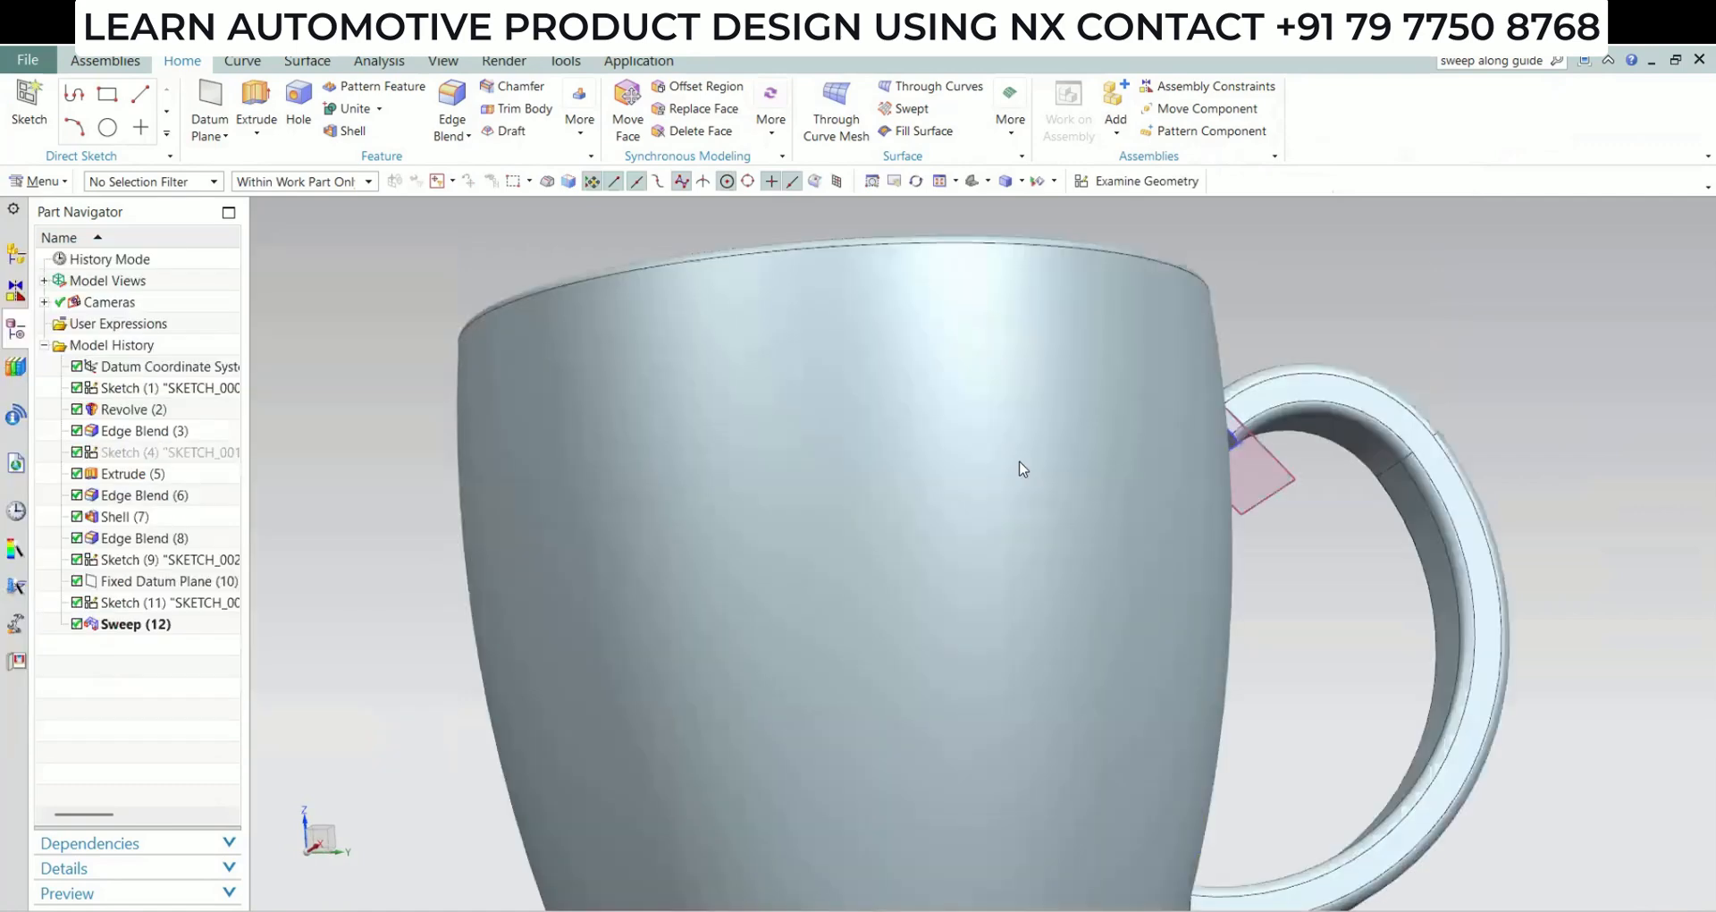
# Replace the handle's upper end face with the cup's outer wall face at 0 mm offset
pyautogui.moveTo(1020, 467); pyautogui.dragTo(801, 371, button='middle')
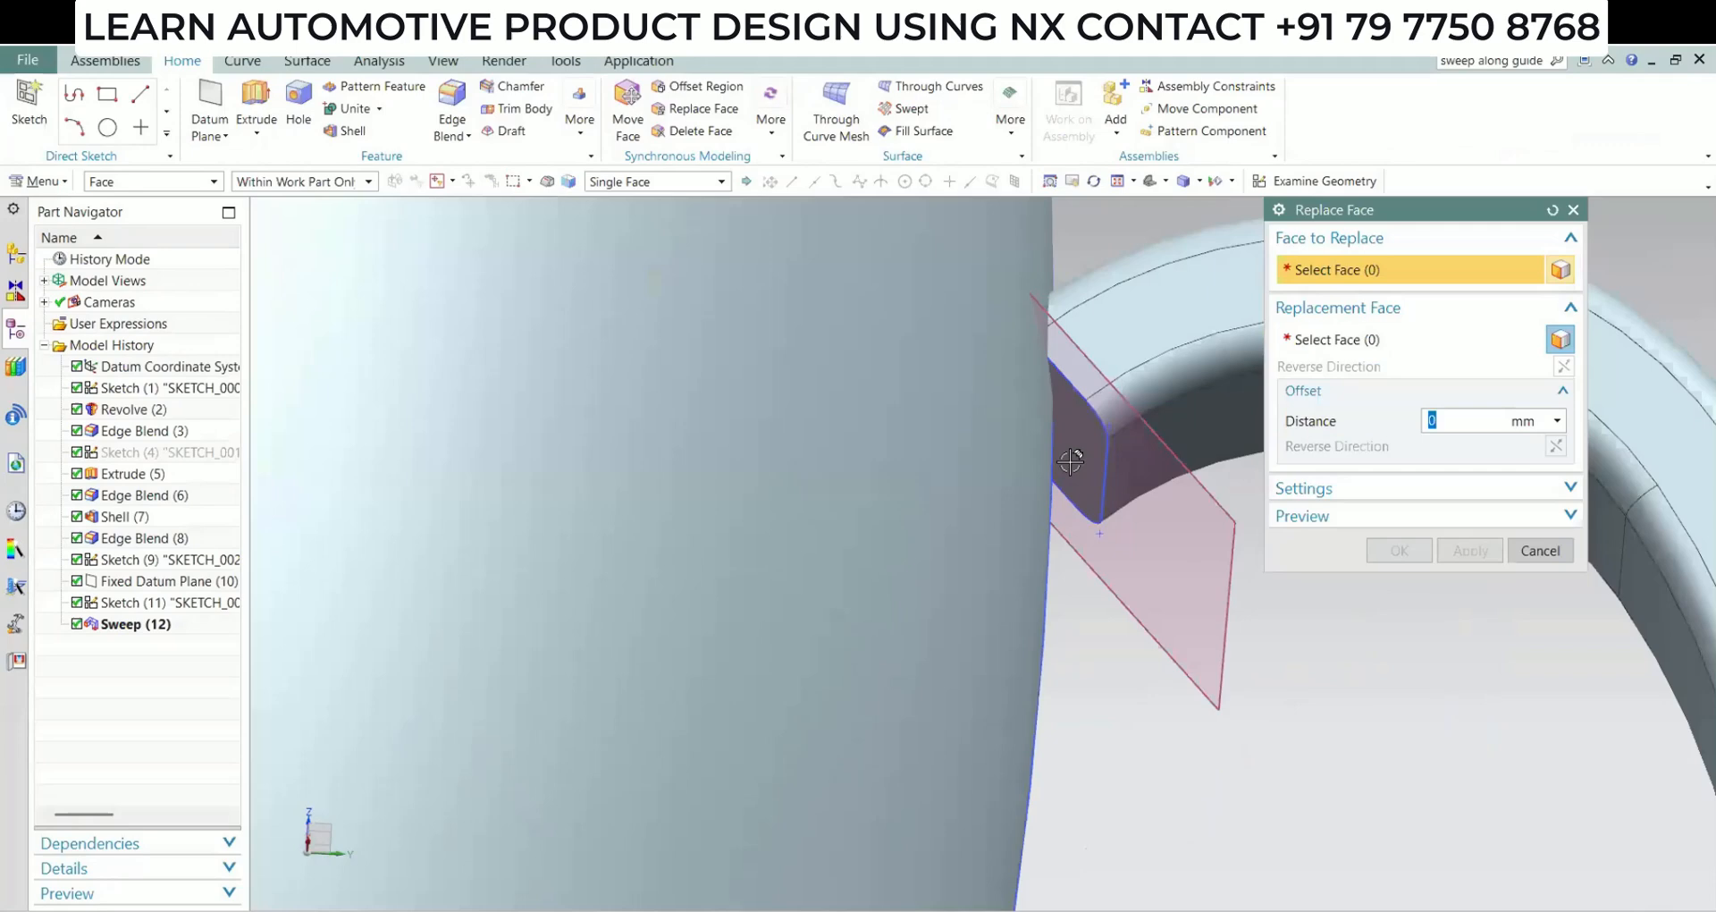
pyautogui.click(1071, 461)
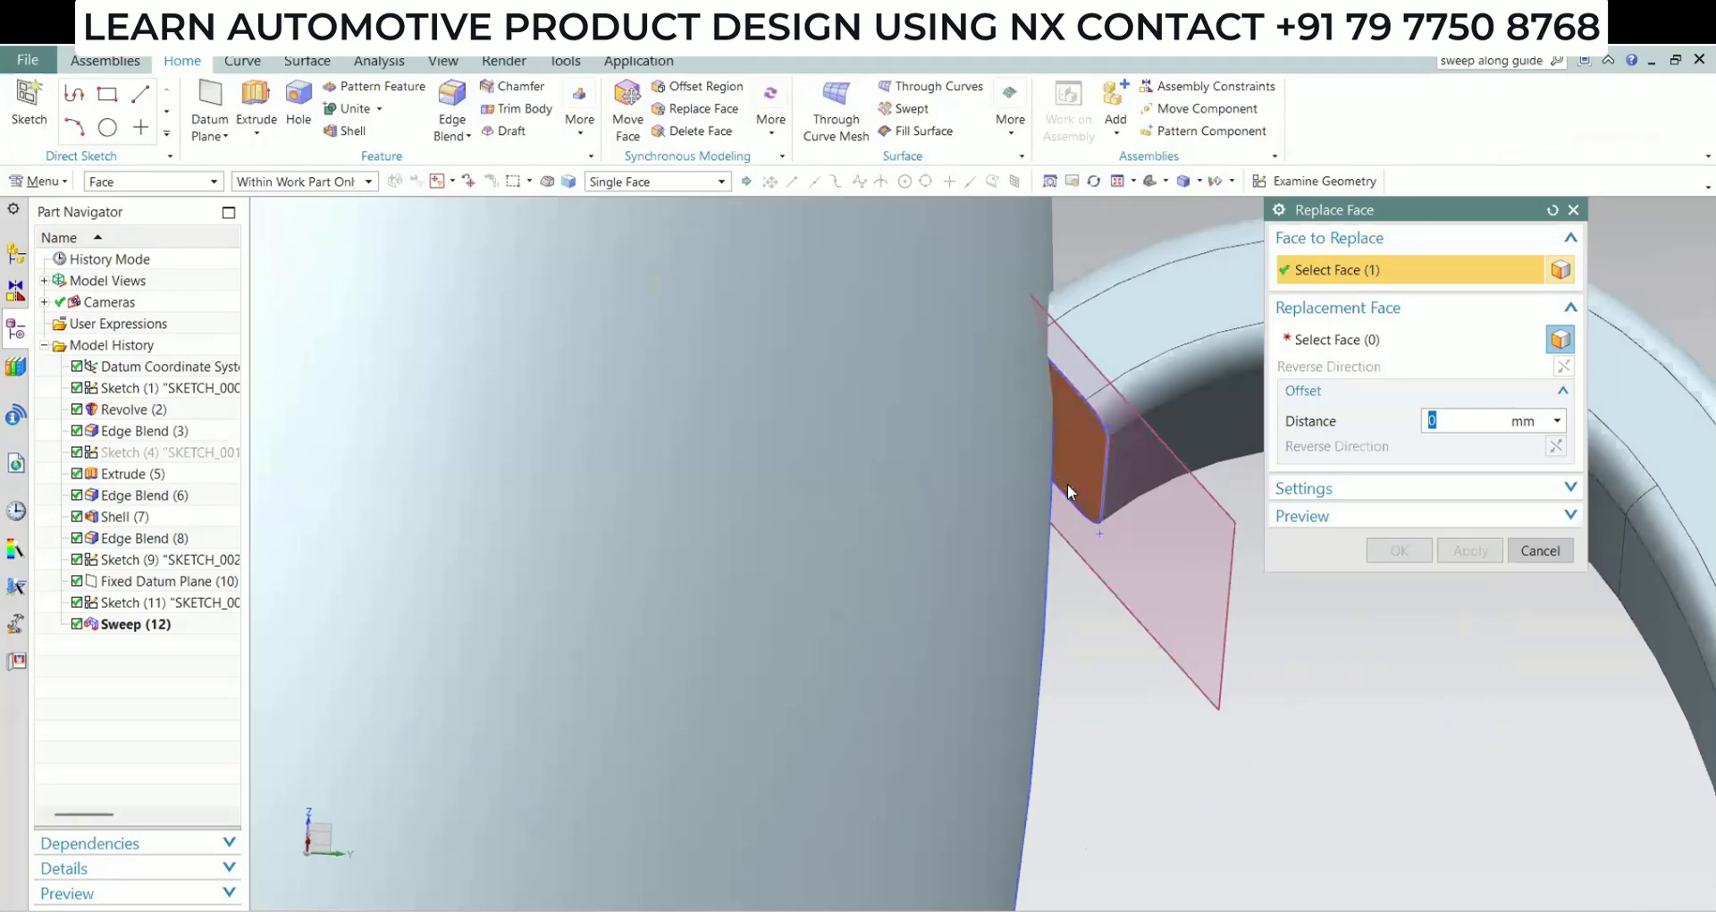
pyautogui.moveTo(1071, 461); pyautogui.dragTo(952, 538, button='middle')
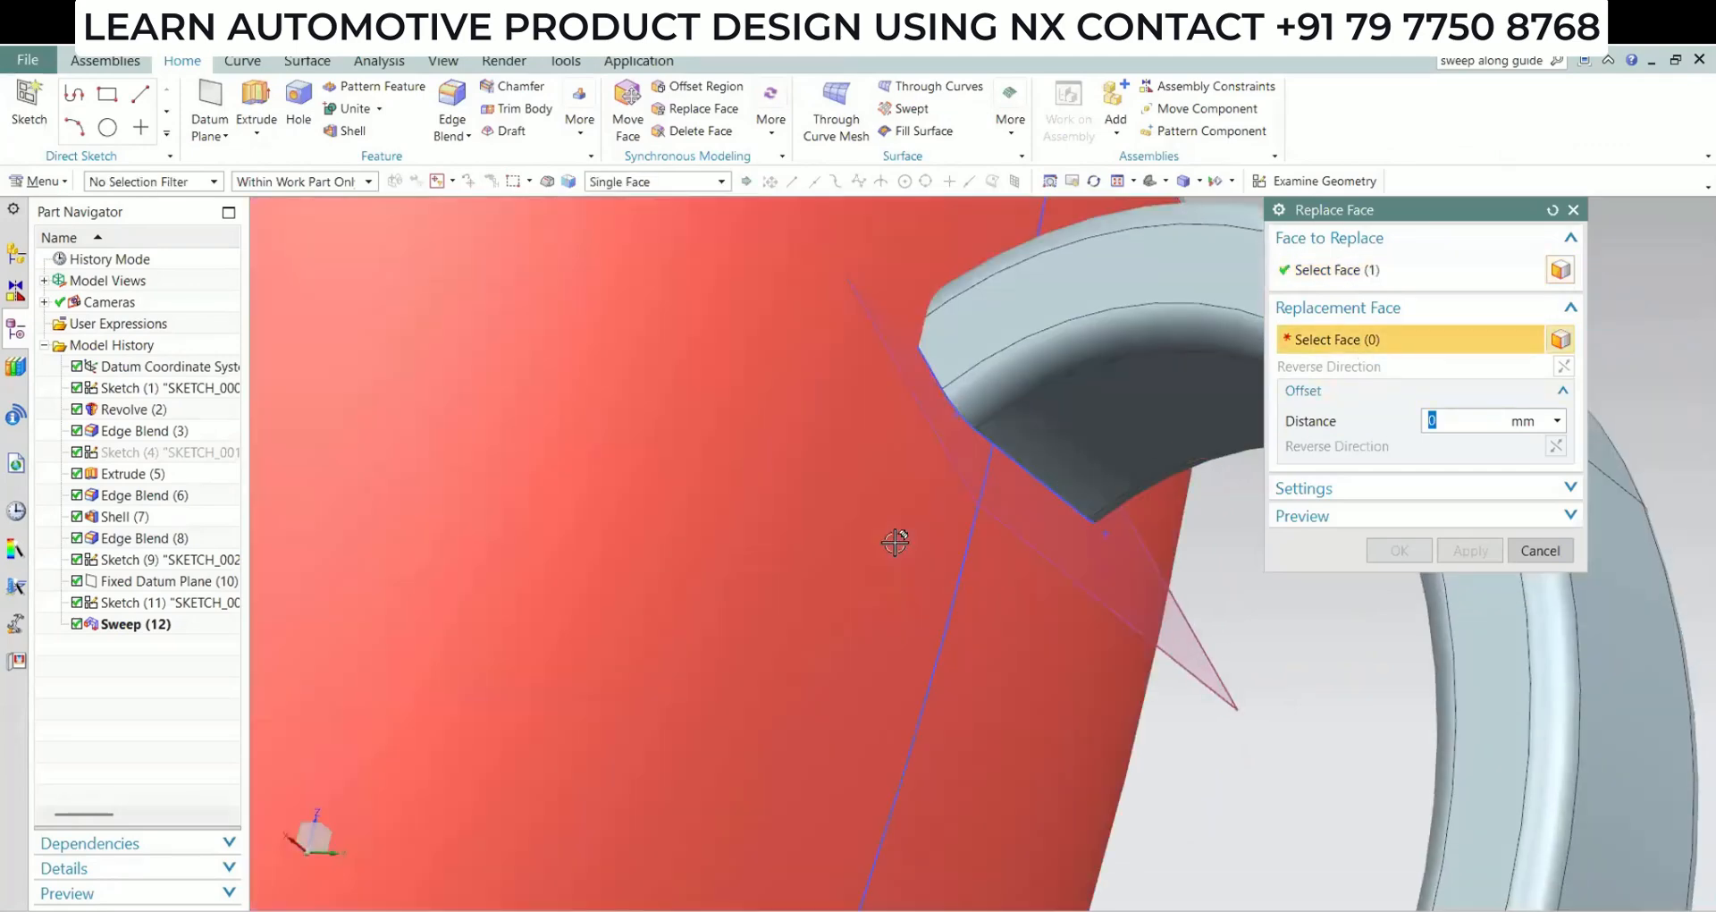
pyautogui.click(983, 383)
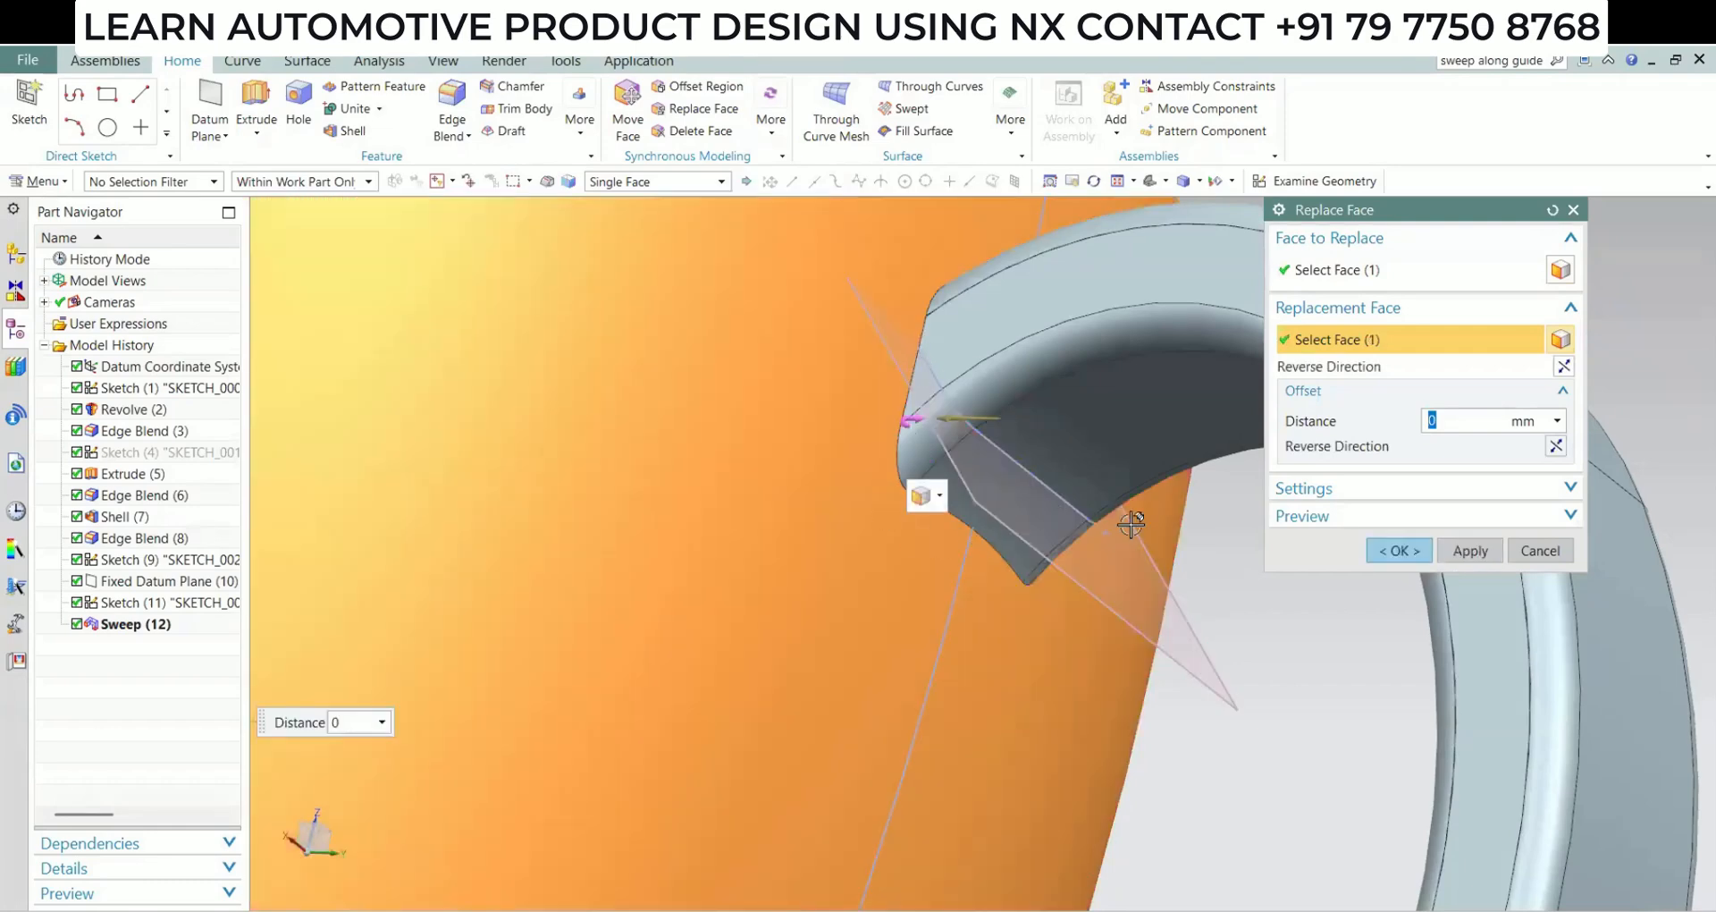
pyautogui.click(1399, 550)
# Replace the handle's lower end face with the cup's outer wall face at 0 mm offset
pyautogui.scroll(-3, 914, 600)
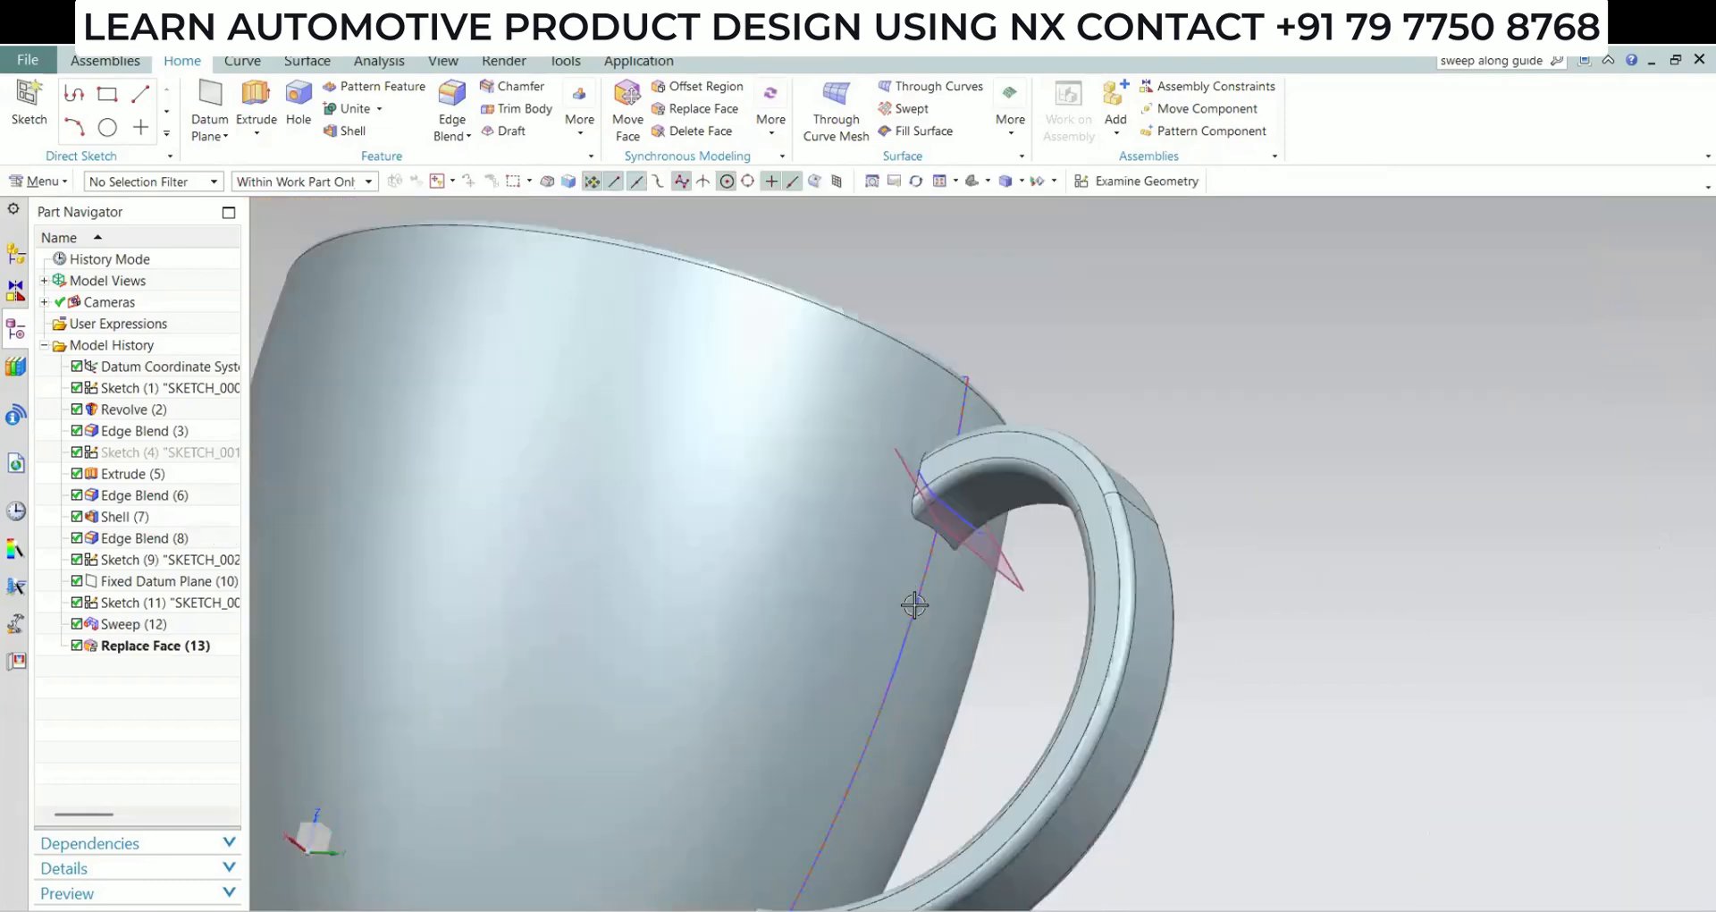
pyautogui.moveTo(947, 602); pyautogui.dragTo(927, 211, button='middle')
pyautogui.click(927, 211)
pyautogui.press('Escape')
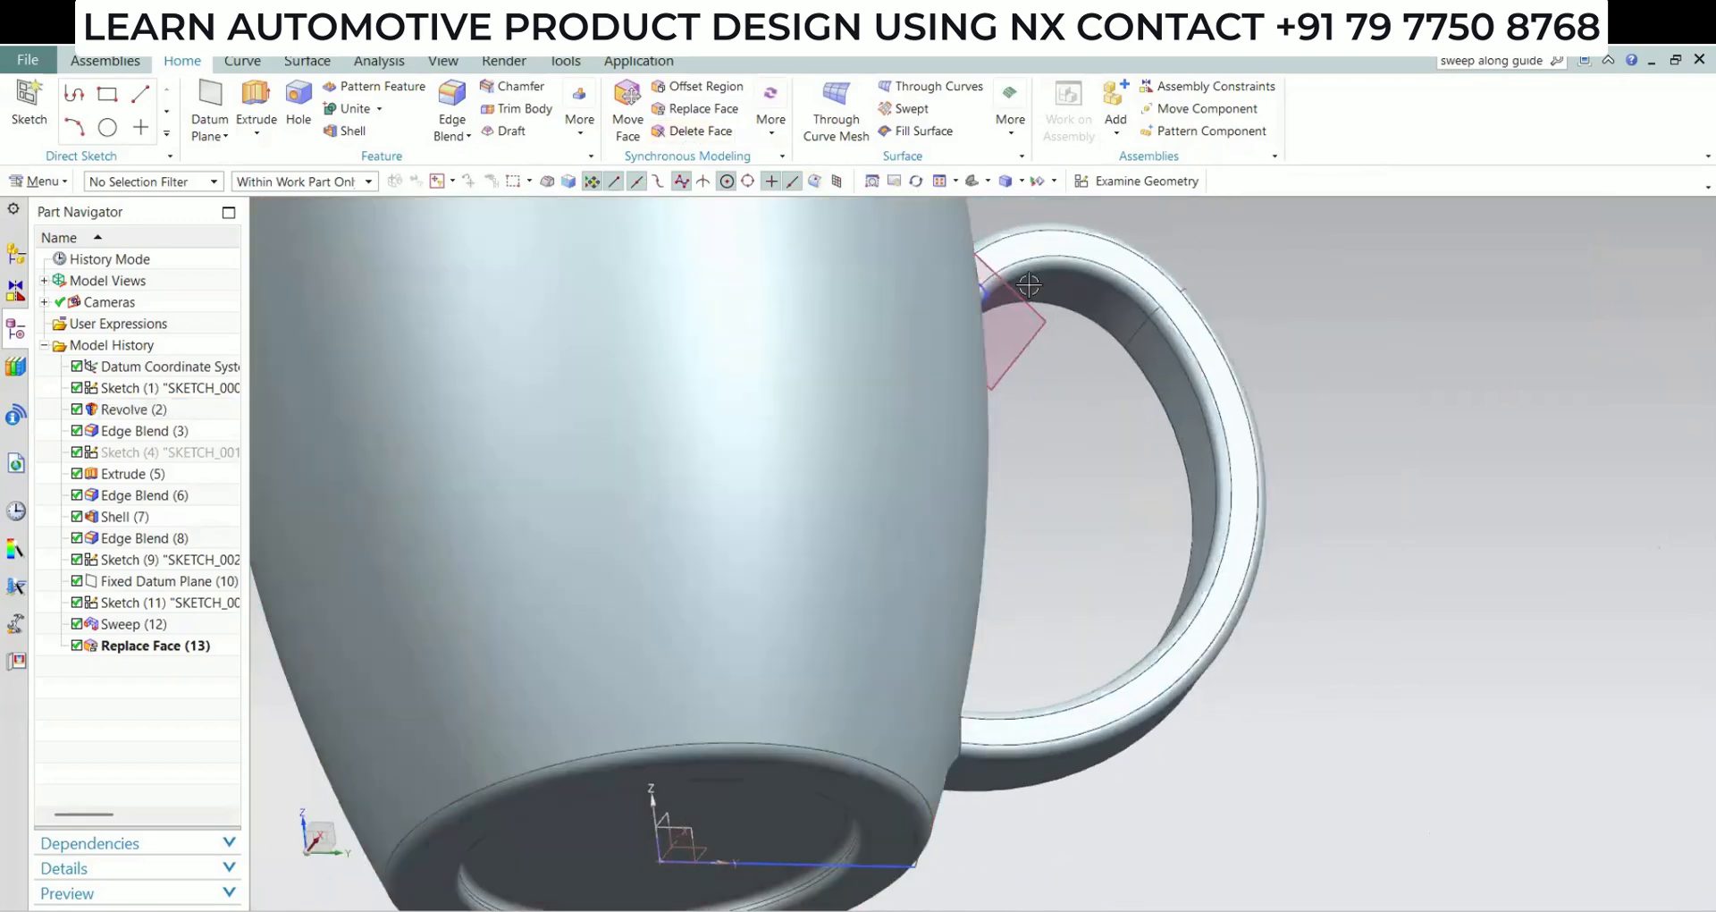
pyautogui.click(1321, 396)
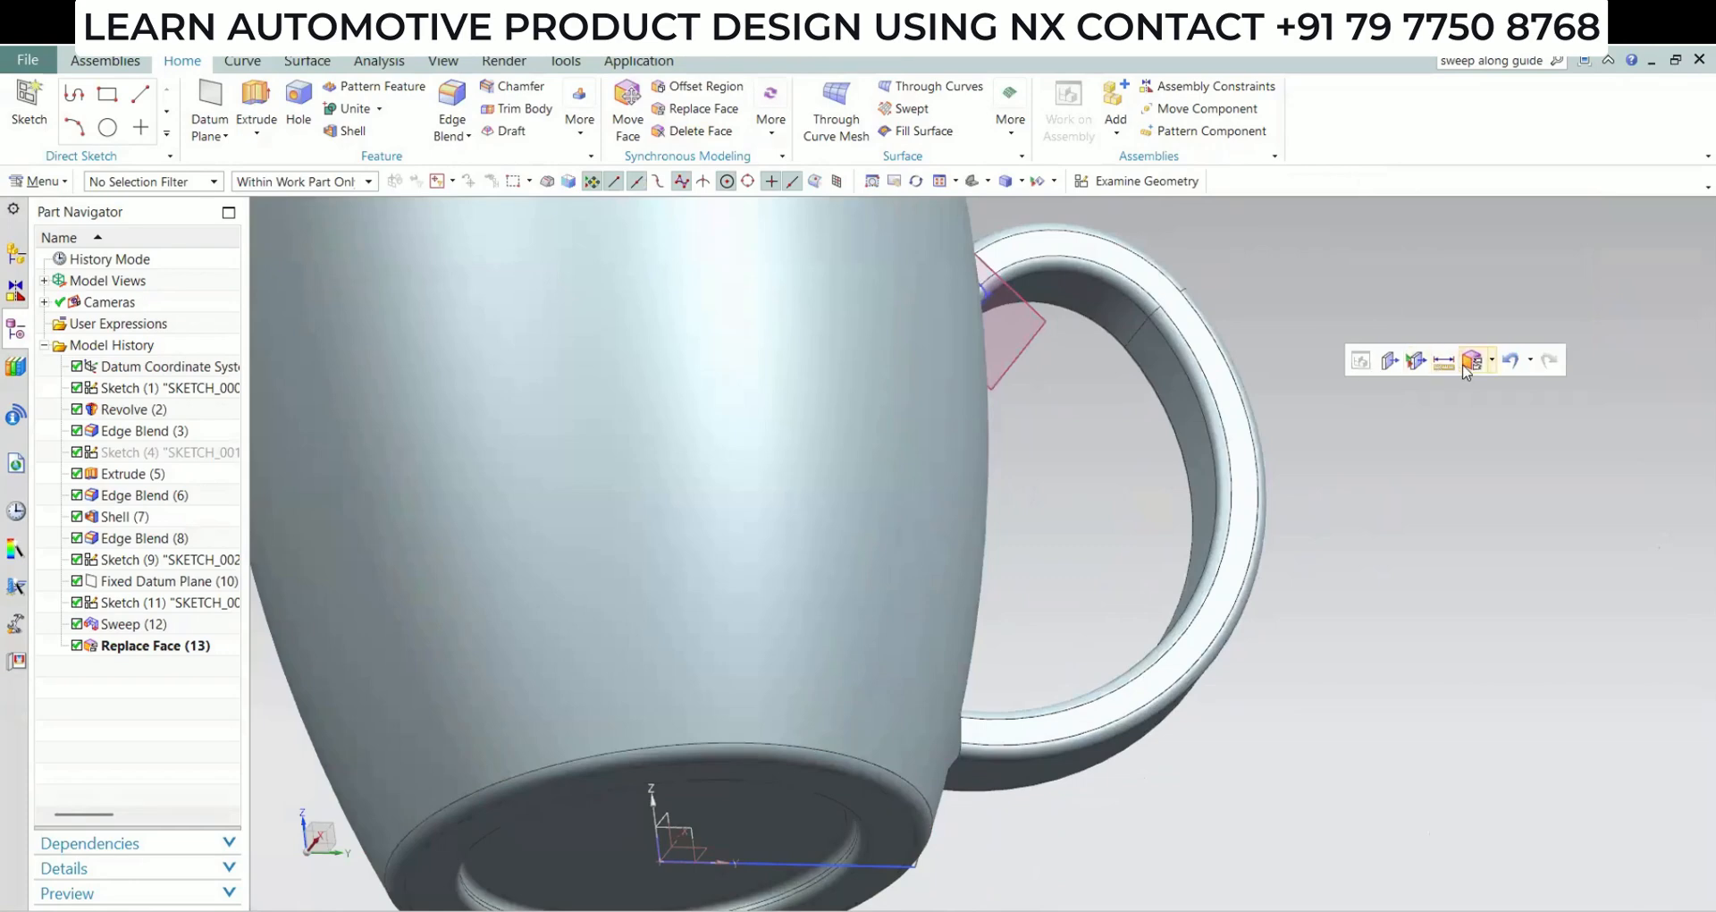
pyautogui.scroll(4, 957, 734)
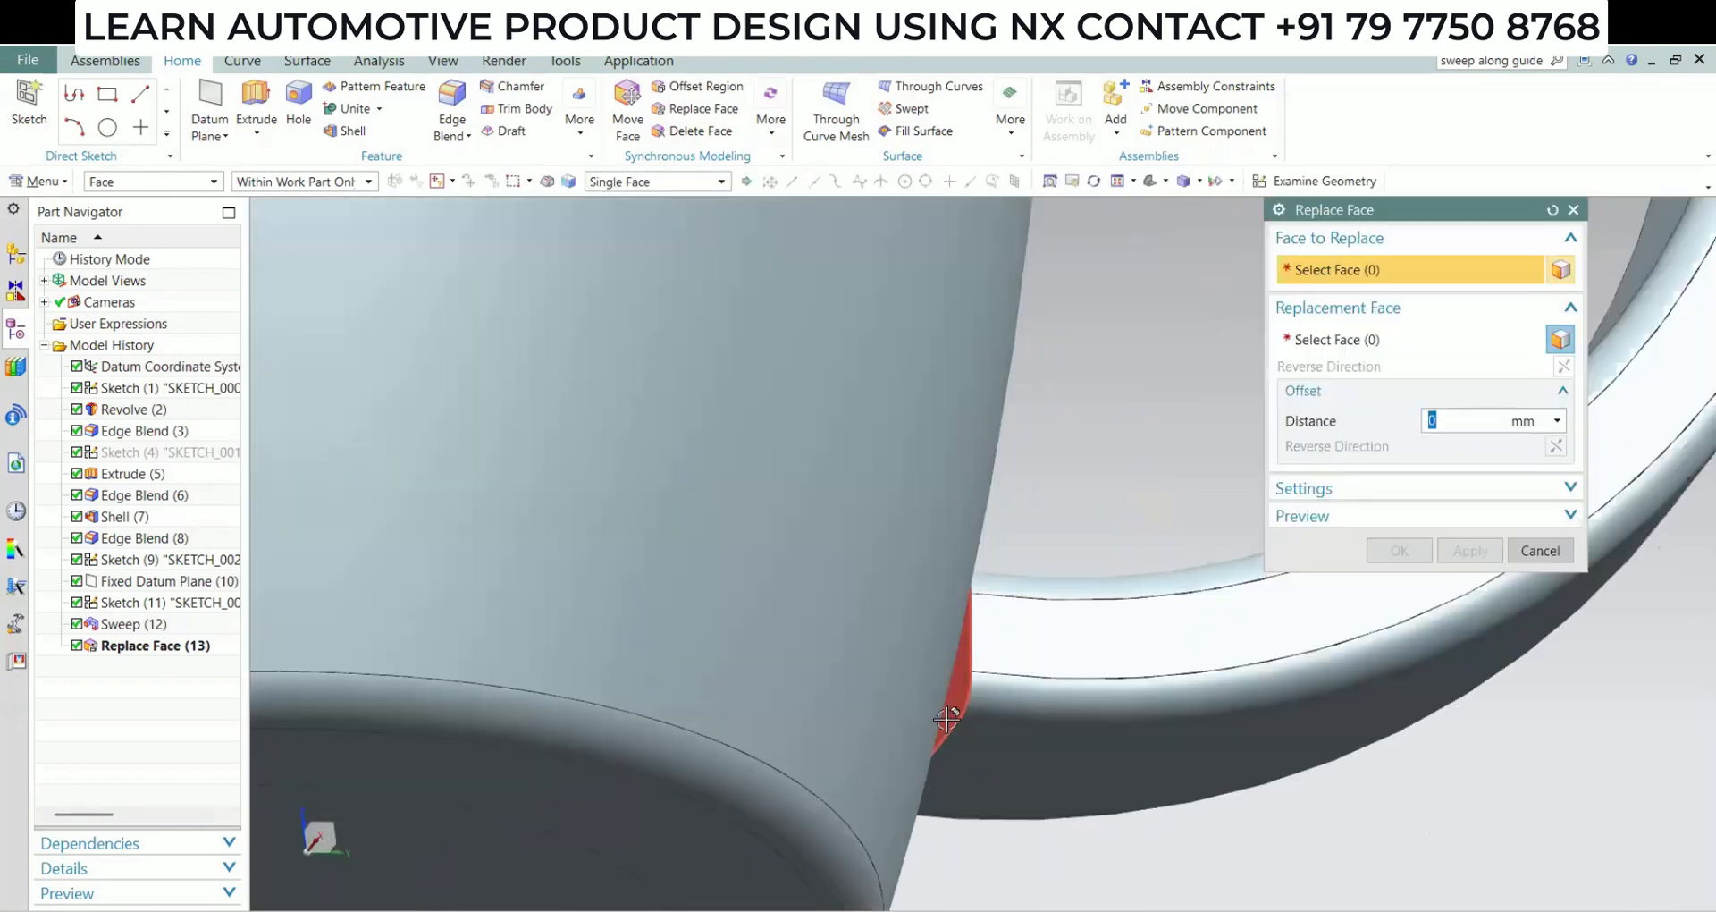
pyautogui.click(896, 650)
pyautogui.click(925, 617)
pyautogui.middleClick(1117, 602)
pyautogui.scroll(-6, 726, 577)
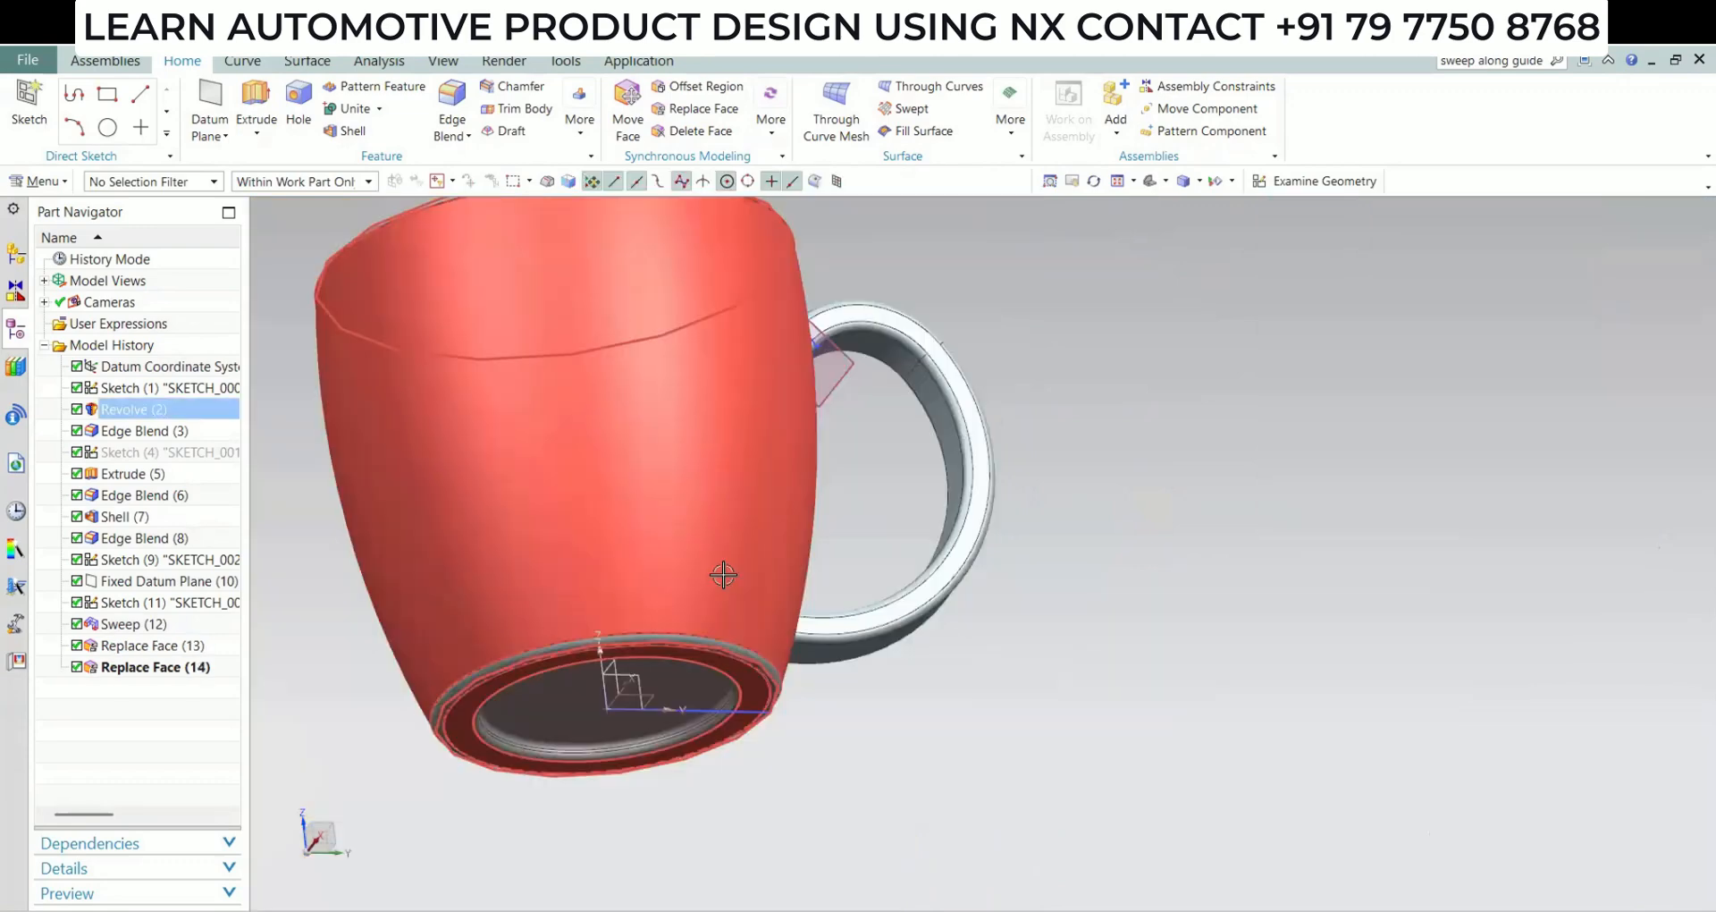
# Unite the cup body as target with the handle body as tool
pyautogui.moveTo(724, 575); pyautogui.dragTo(510, 319, button='middle')
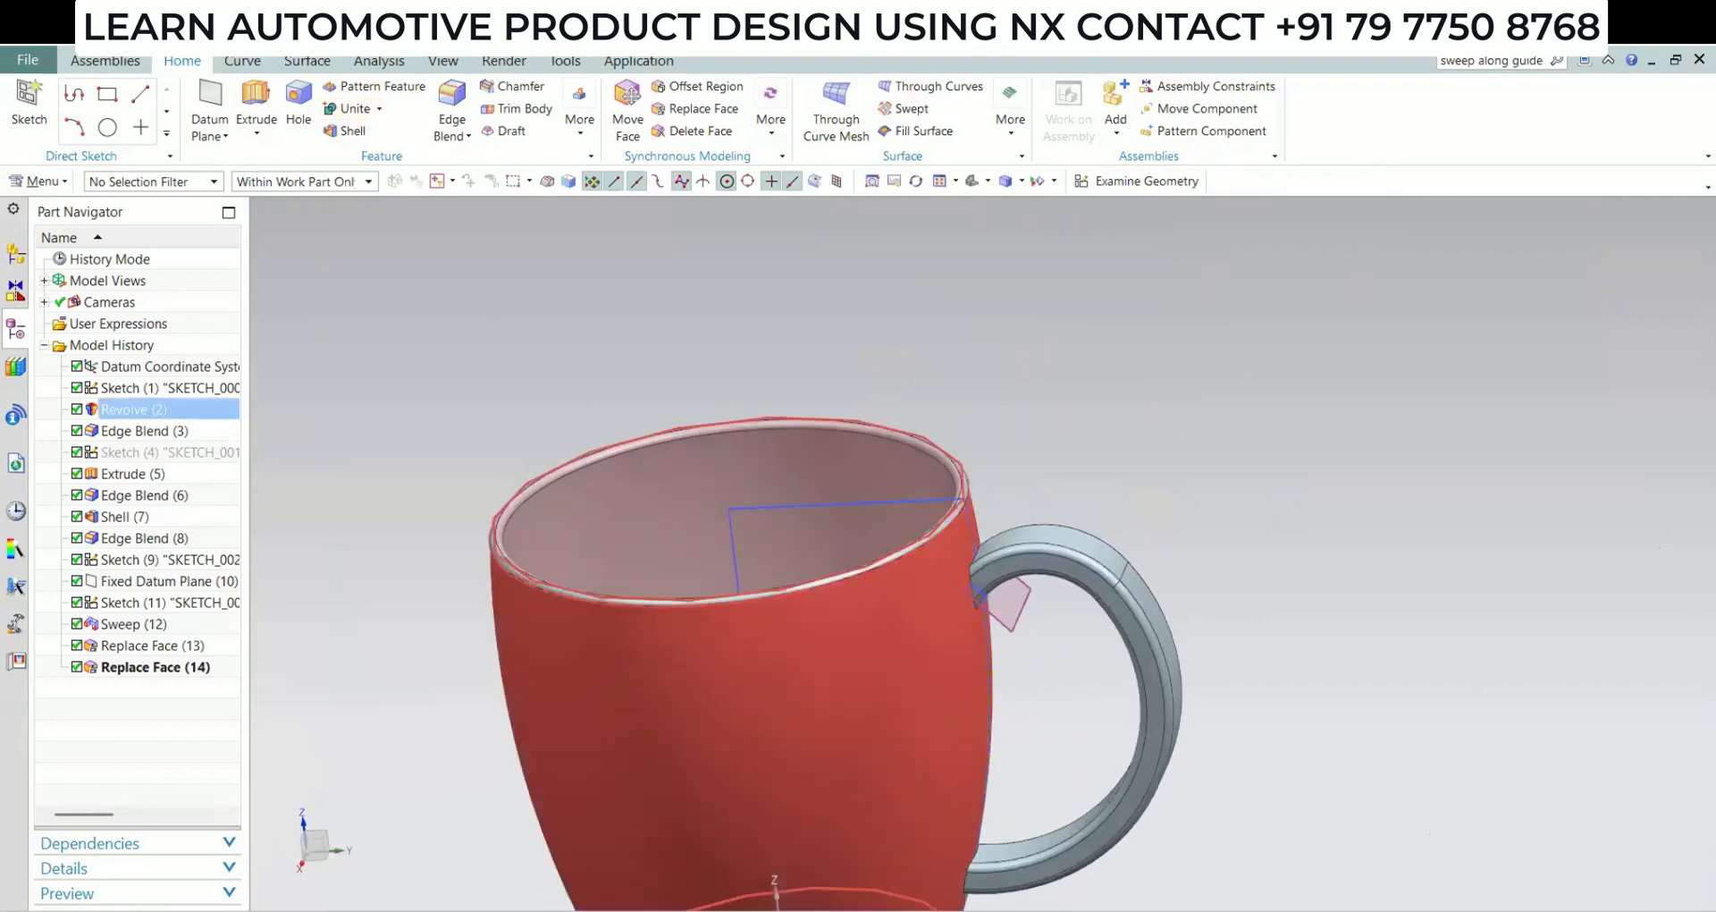
pyautogui.click(170, 559)
pyautogui.press('Escape')
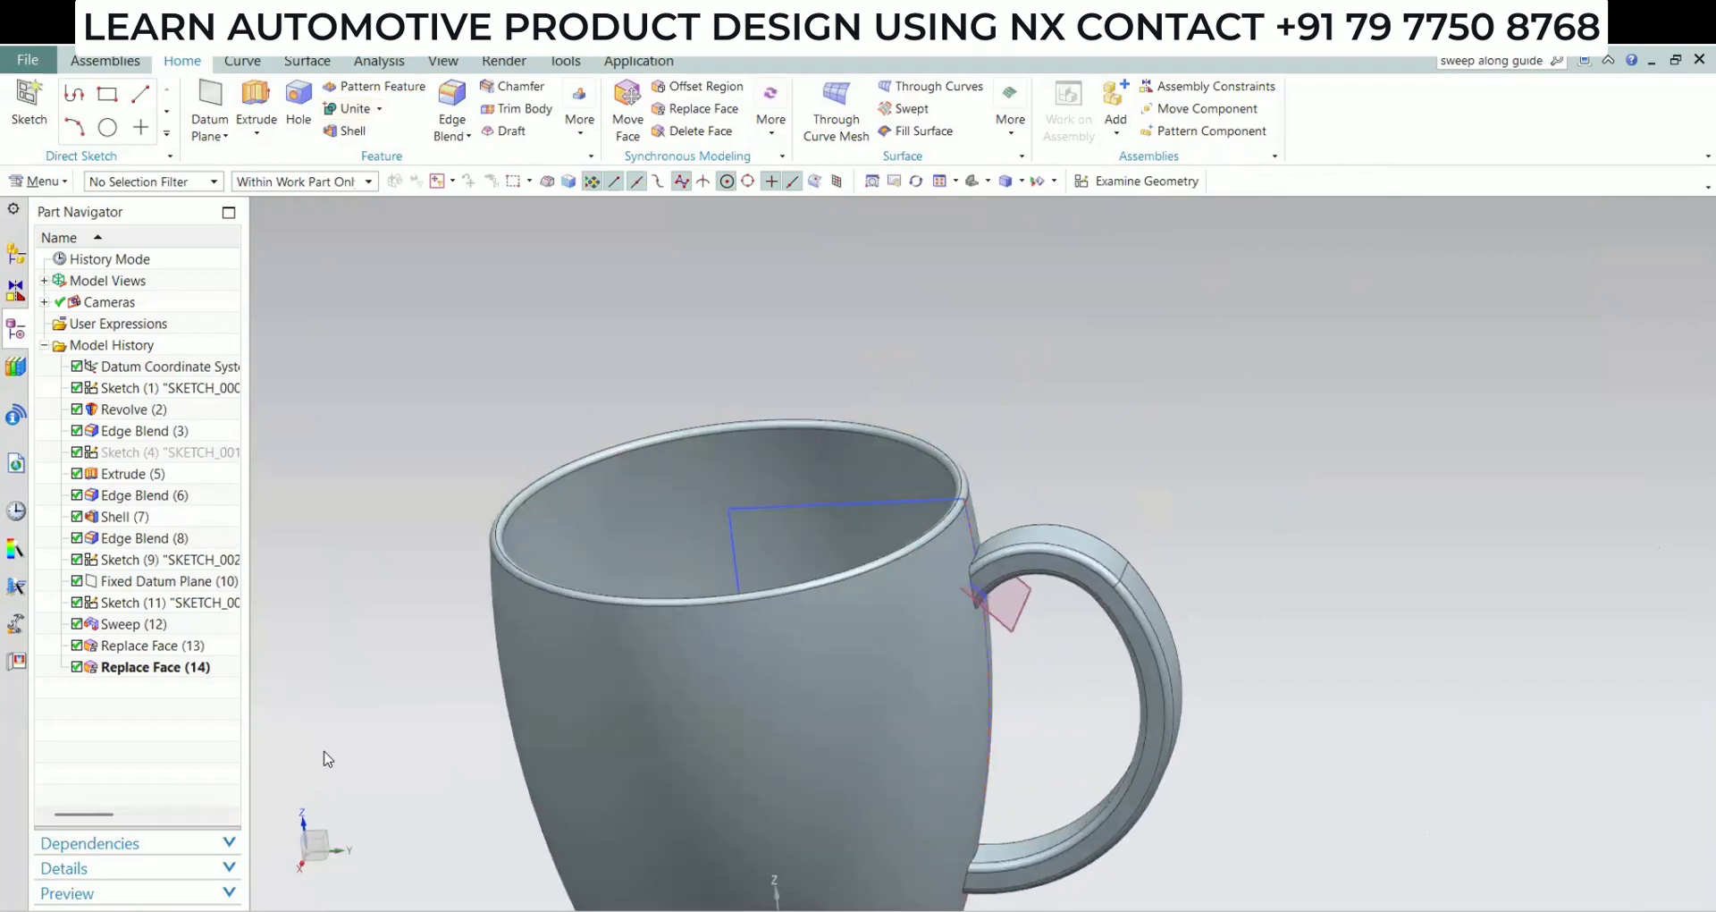
pyautogui.click(355, 108)
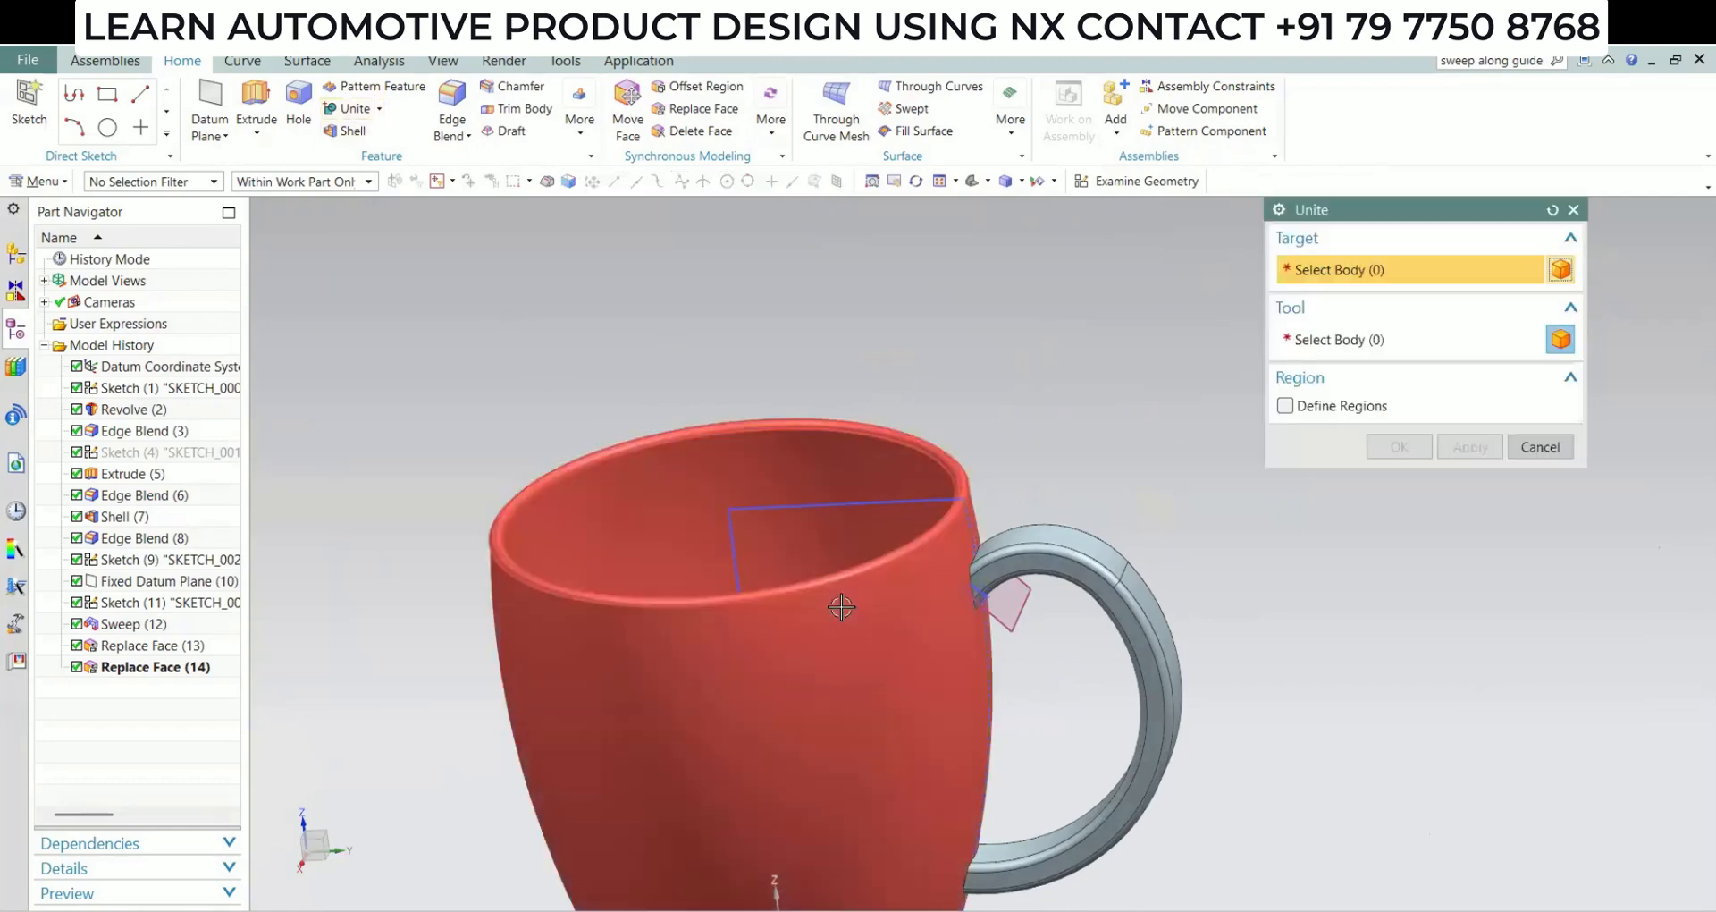
pyautogui.click(1051, 552)
pyautogui.click(1418, 441)
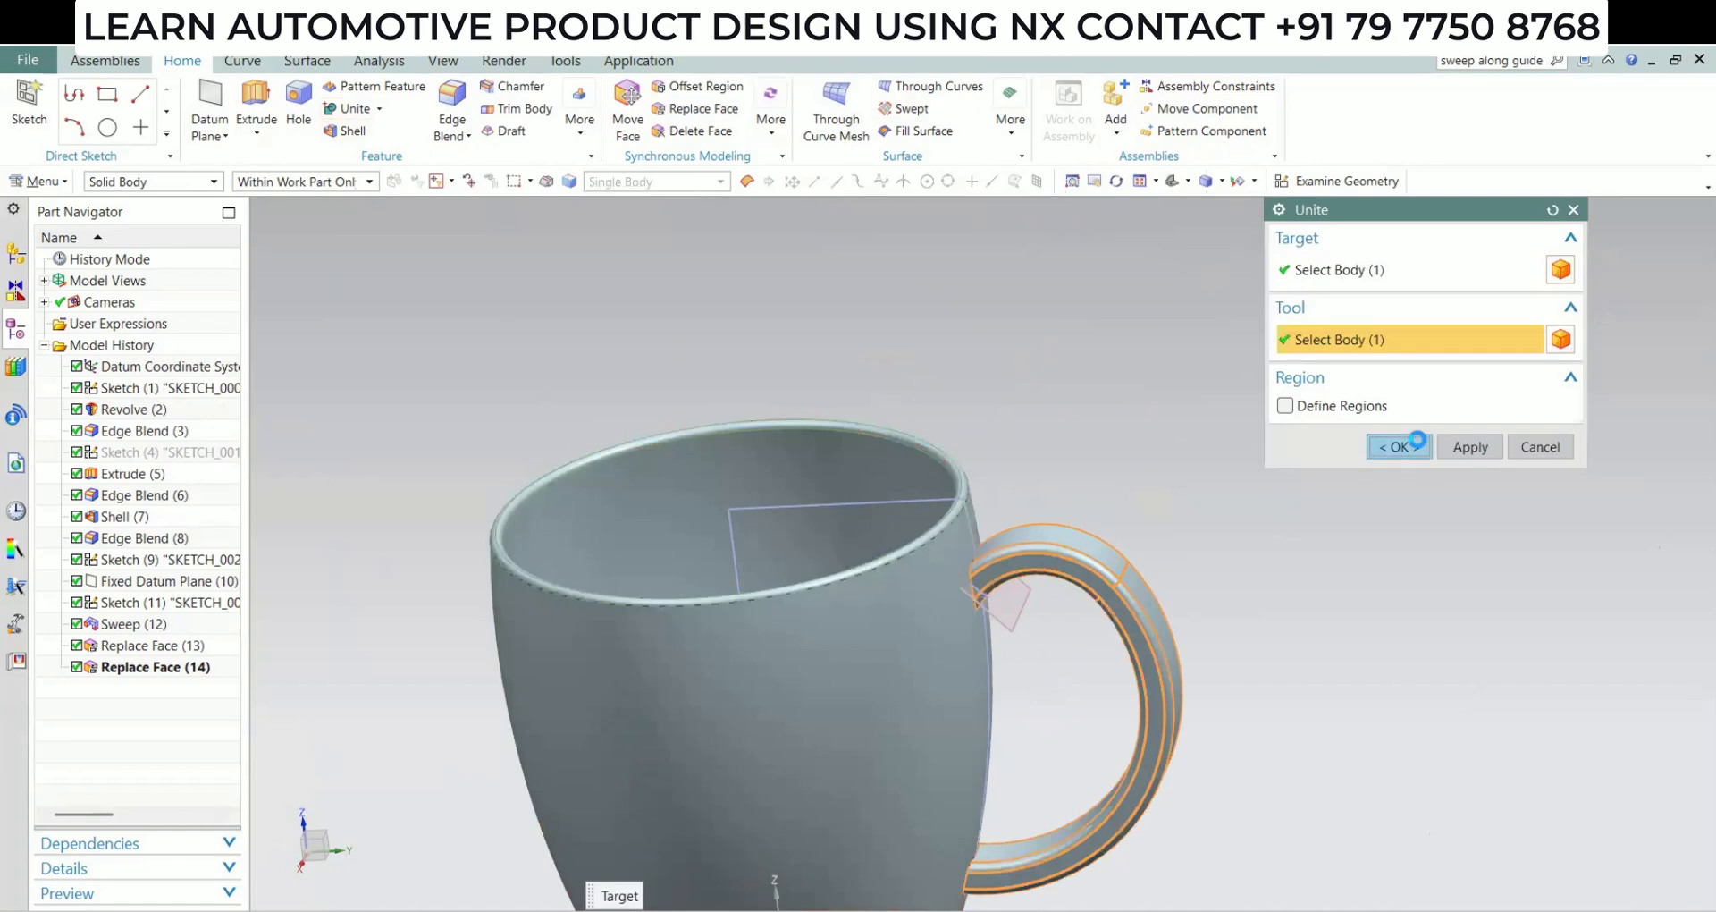
# Hide all sketches and datums so that only the solid cup remains displayed
pyautogui.scroll(-3, 953, 612)
pyautogui.scroll(-1, 887, 706)
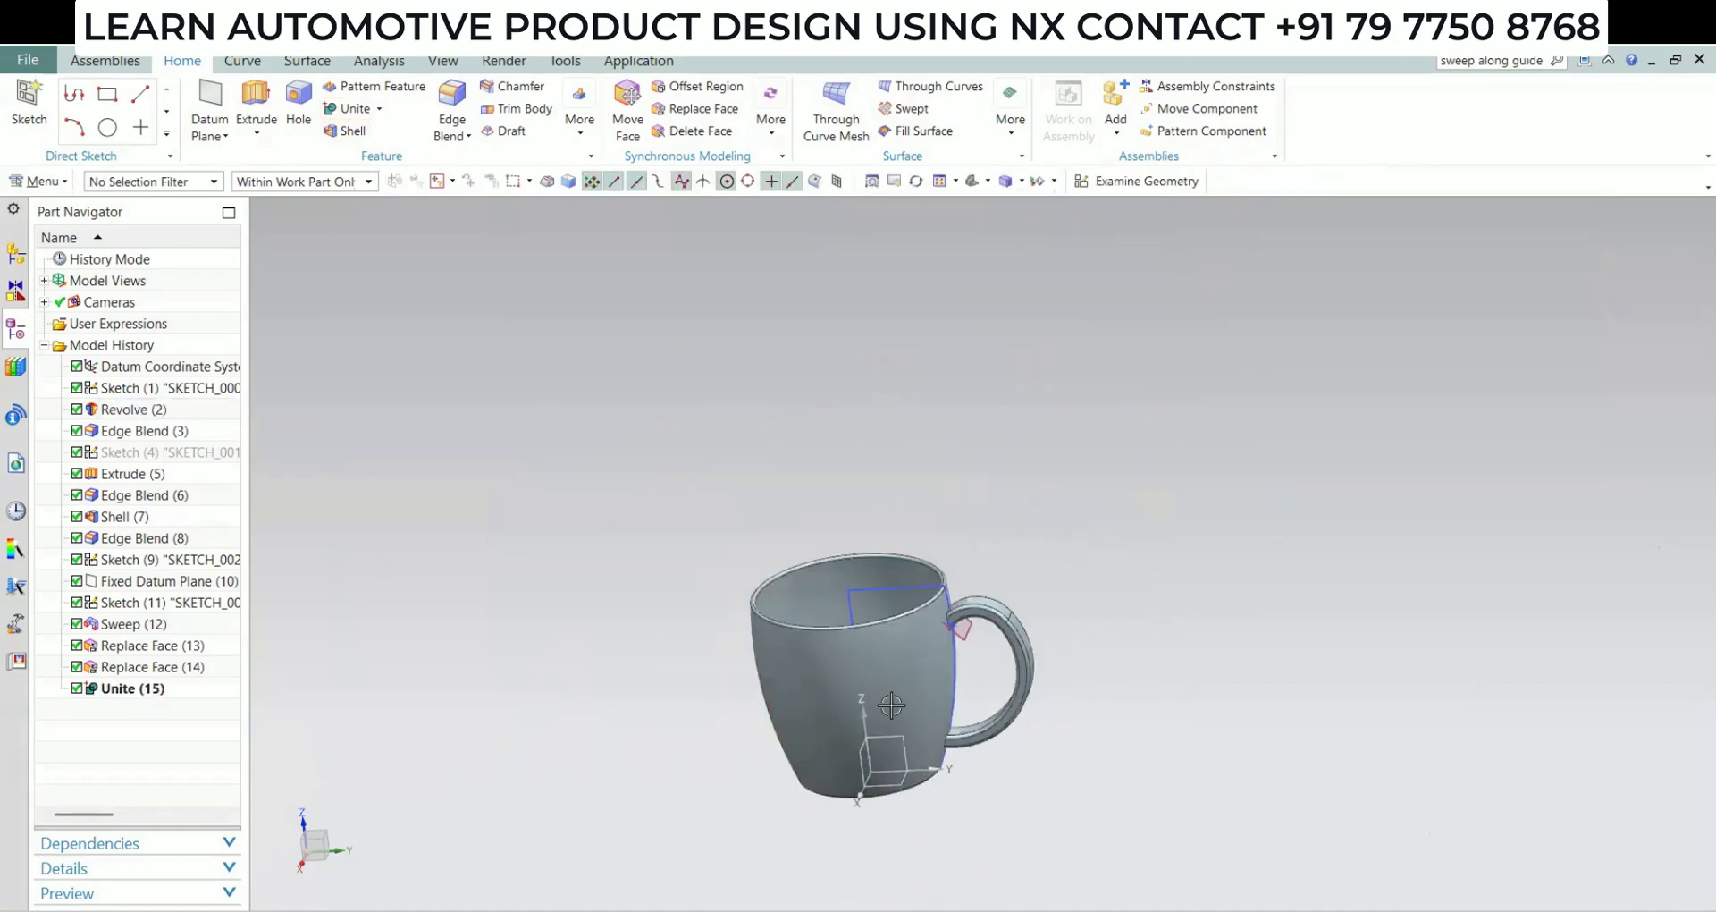
pyautogui.moveTo(885, 707); pyautogui.dragTo(897, 786, button='middle')
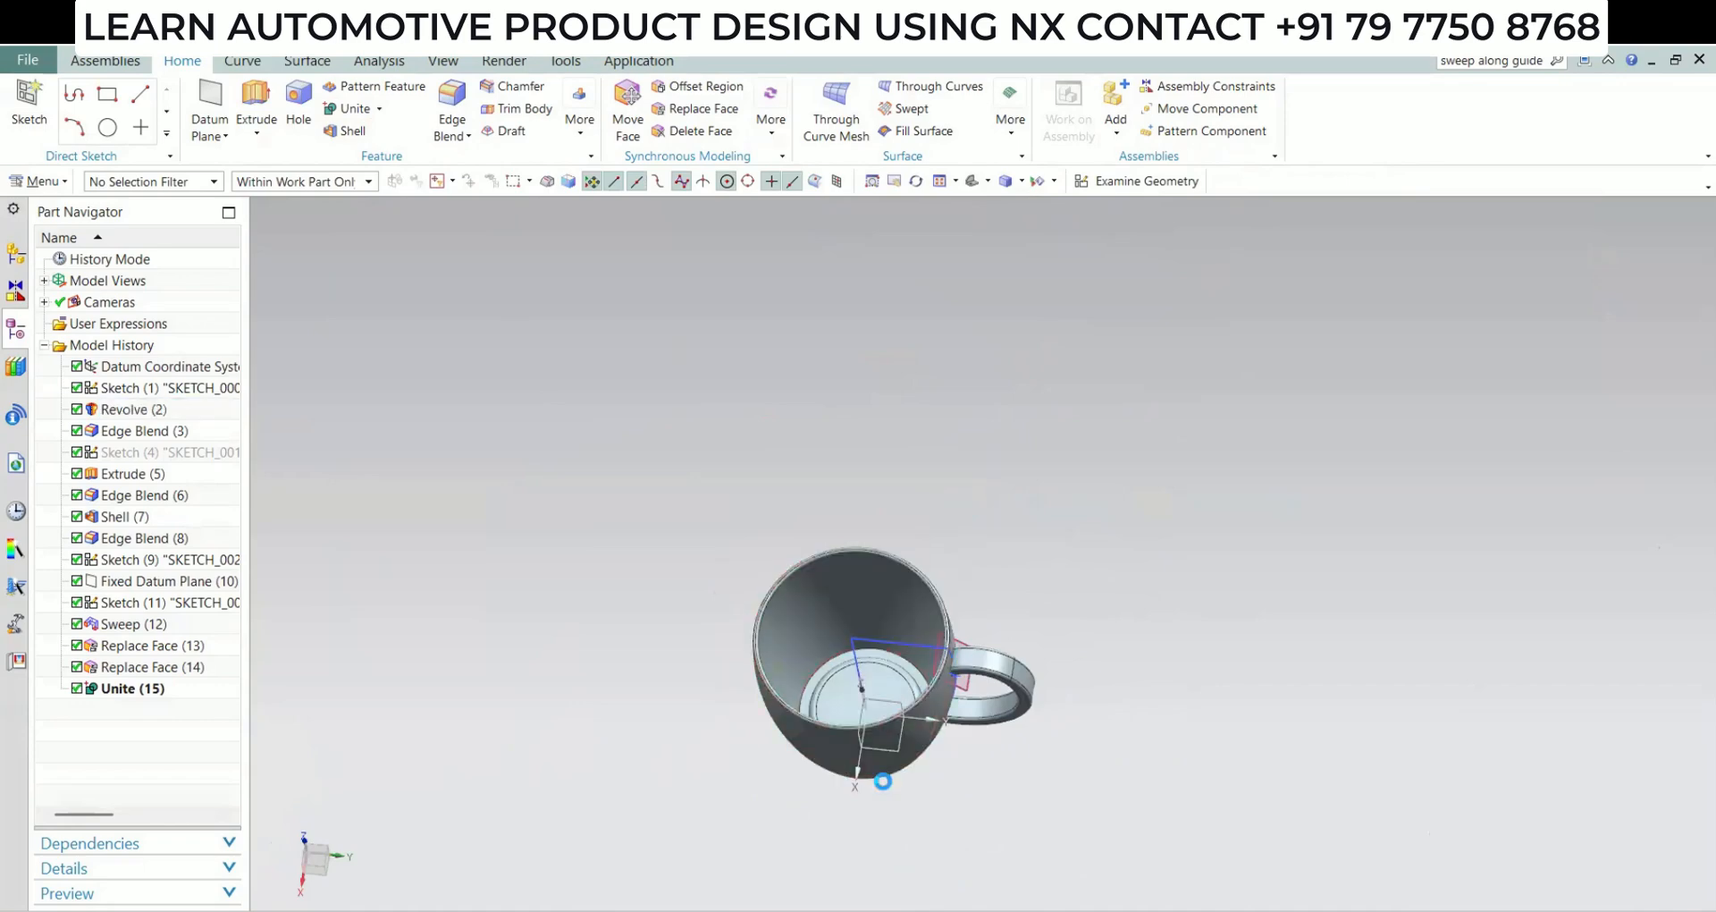
pyautogui.click(1526, 371)
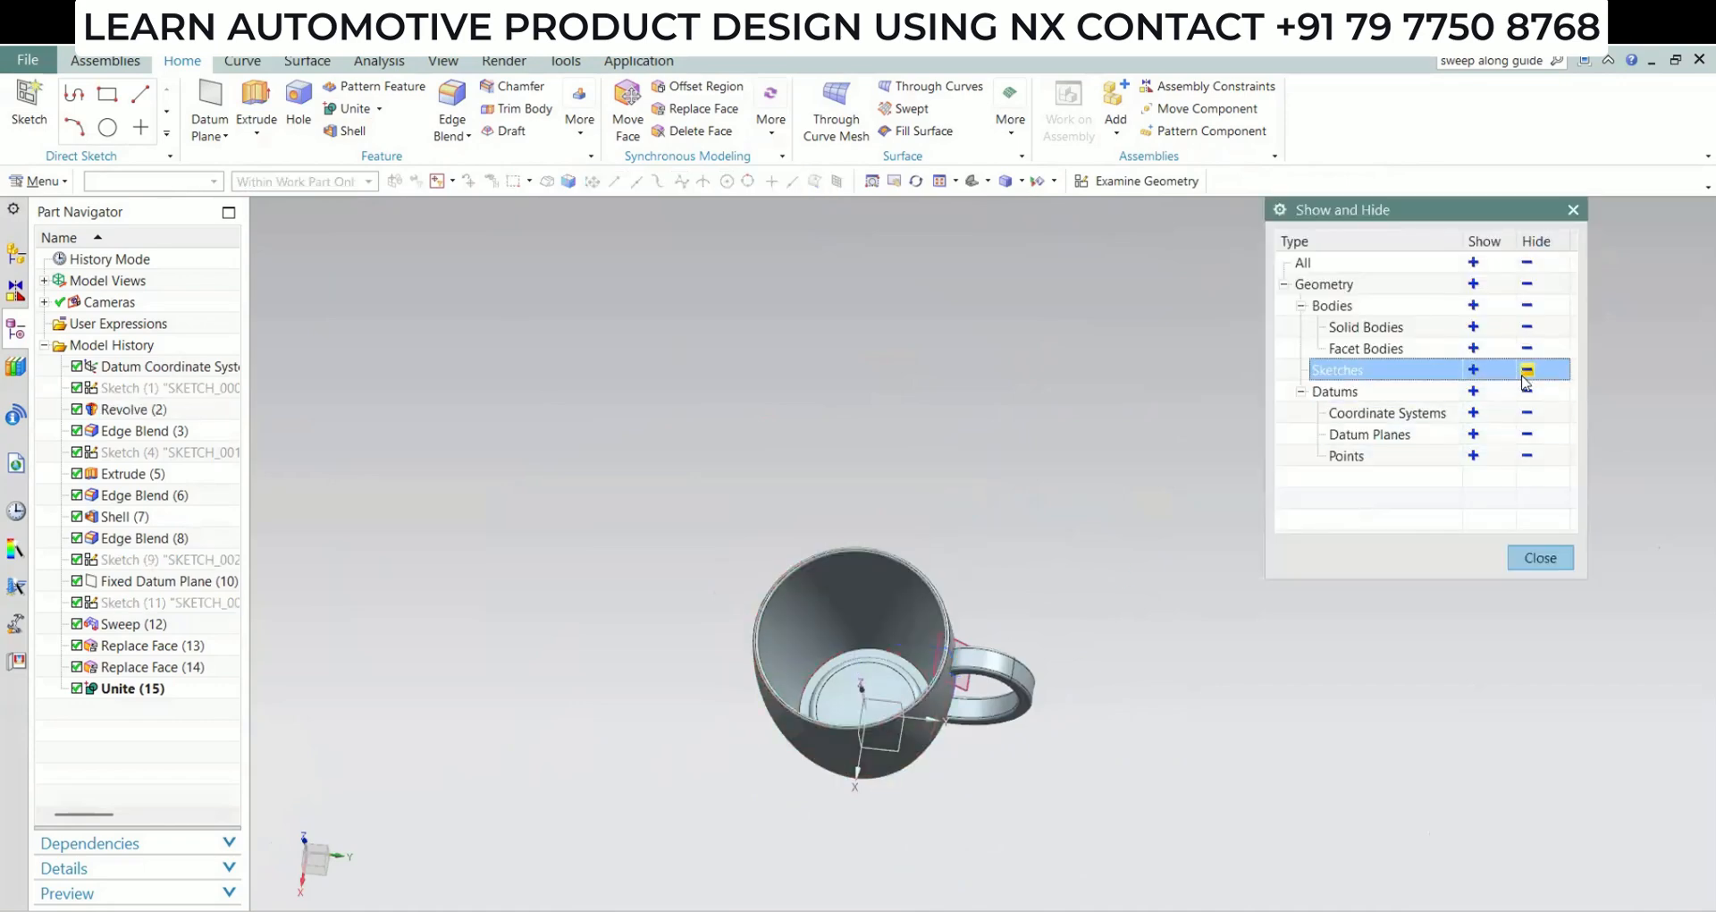
pyautogui.click(1527, 391)
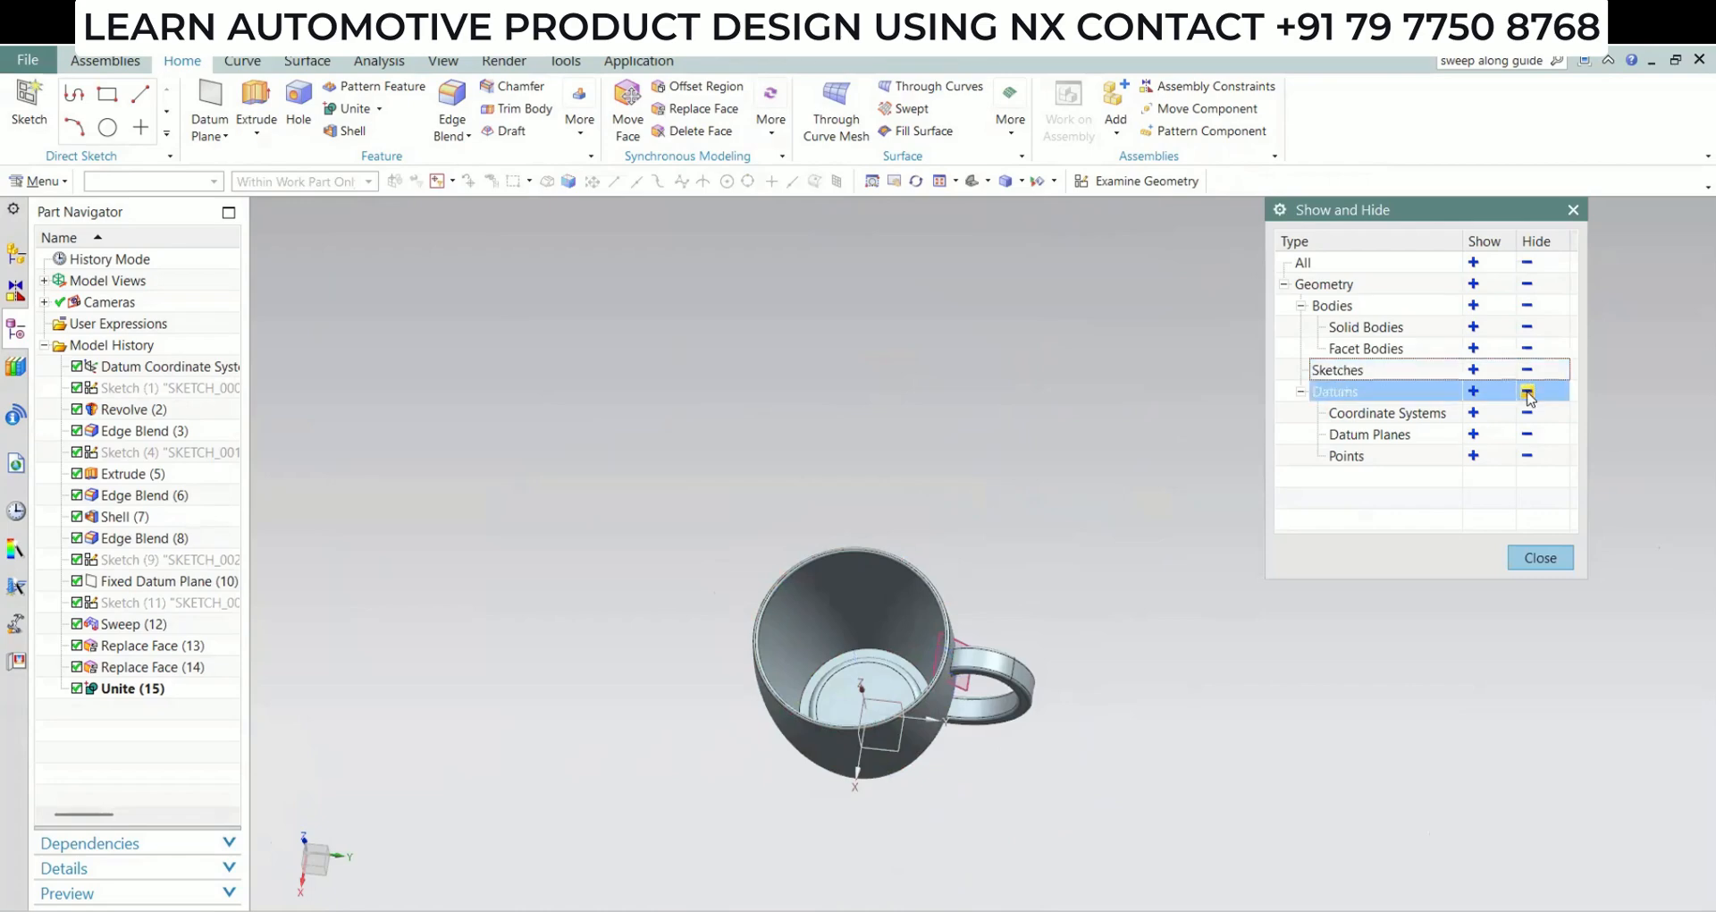
pyautogui.click(1530, 563)
# Turn on True Shading rendering and set the global material to Brass
pyautogui.scroll(6, 818, 684)
pyautogui.moveTo(912, 747); pyautogui.dragTo(910, 666, button='middle')
pyautogui.scroll(-5, 977, 728)
pyautogui.moveTo(977, 728); pyautogui.dragTo(931, 778, button='middle')
pyautogui.scroll(1, 931, 779)
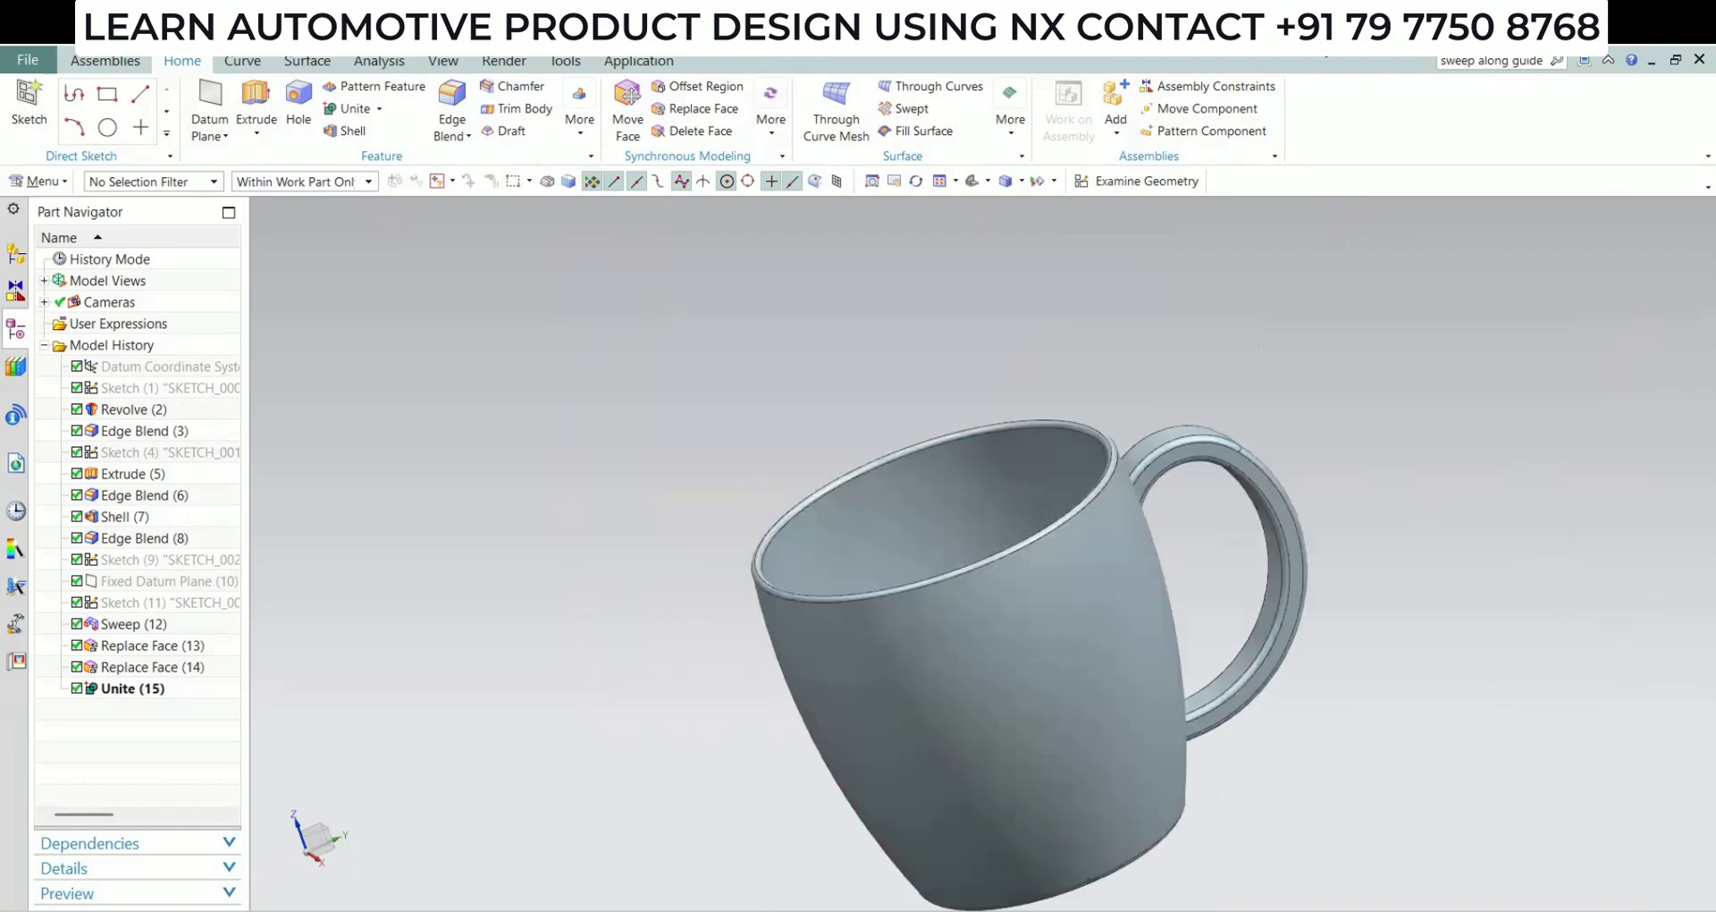
pyautogui.click(523, 63)
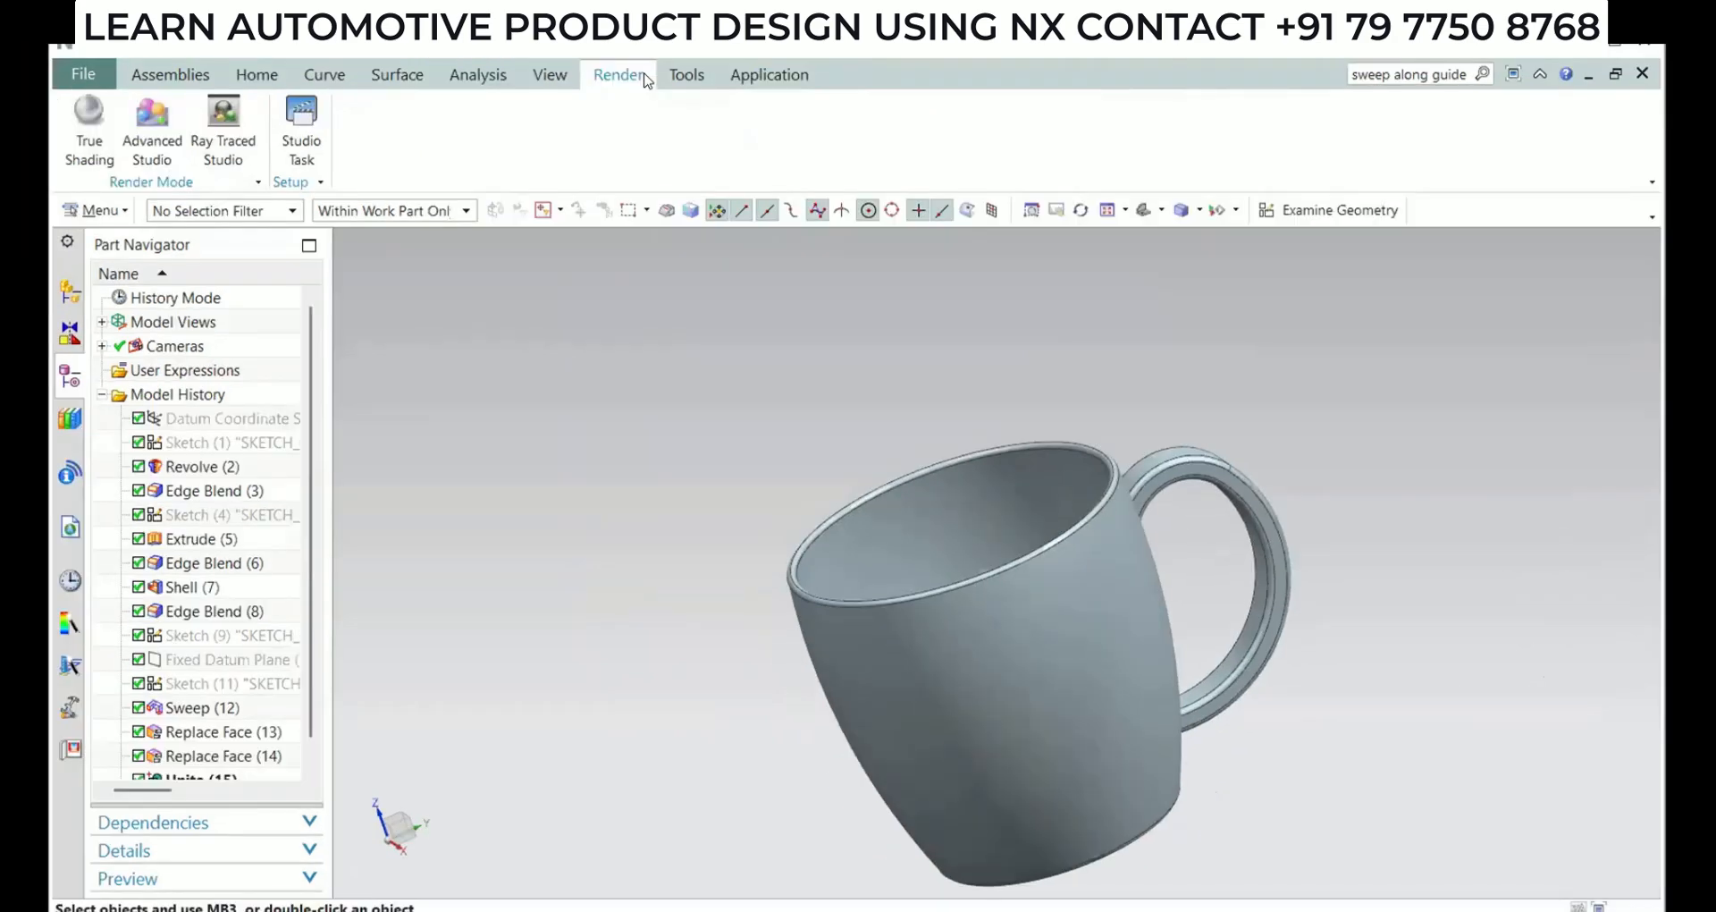
pyautogui.click(89, 125)
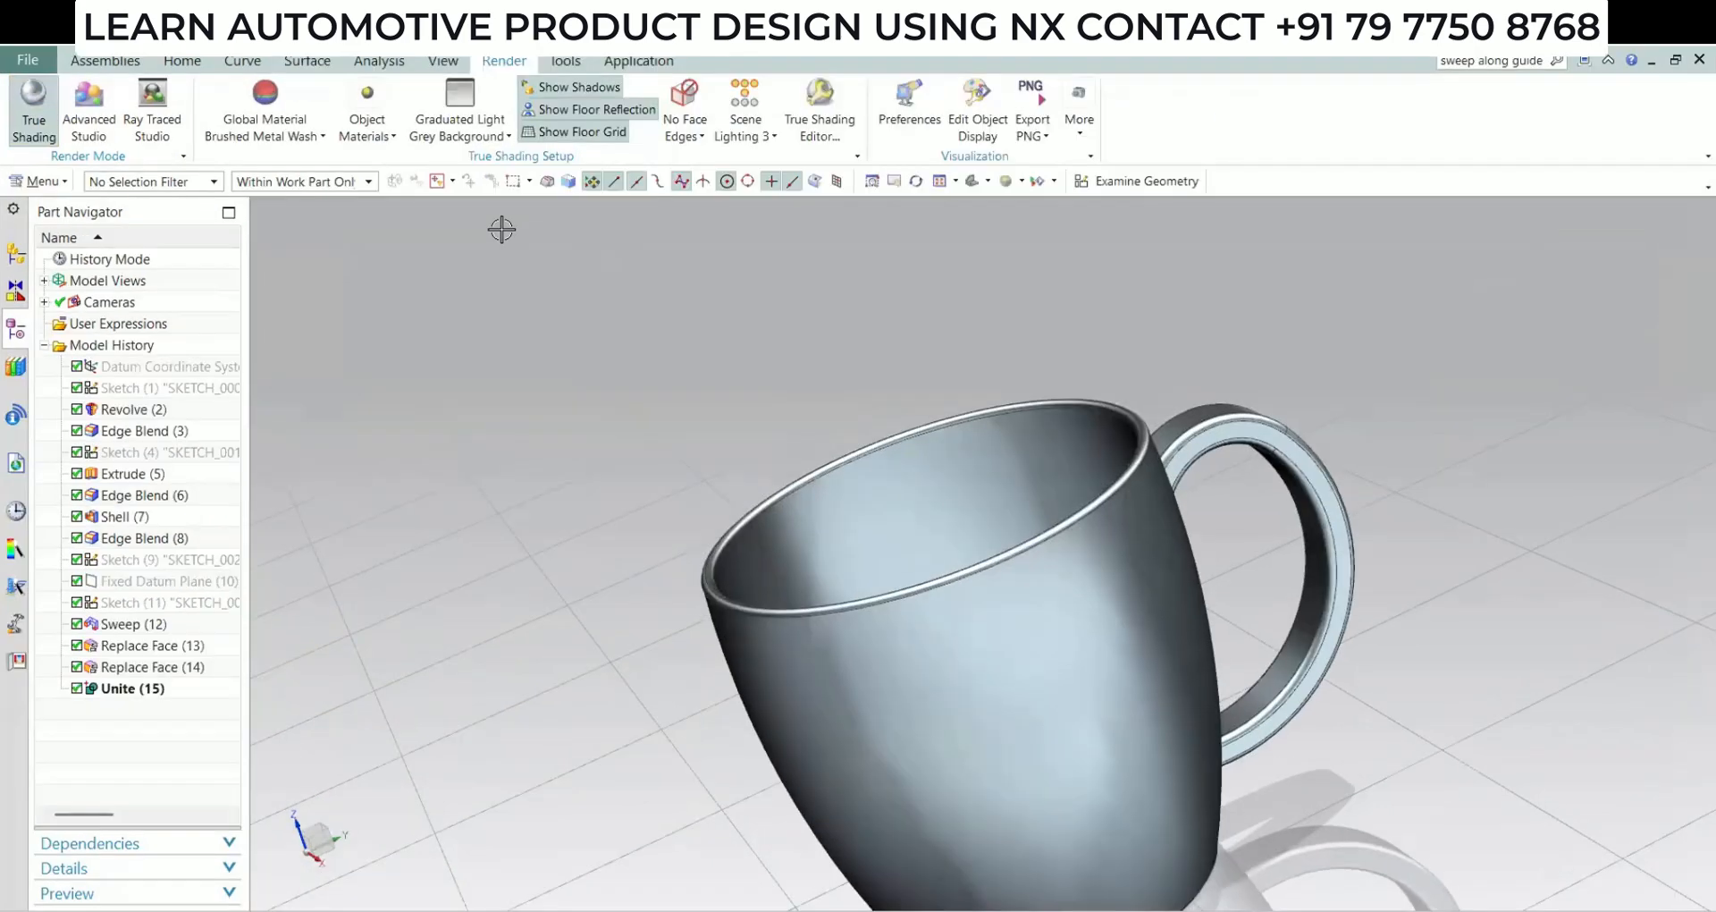
pyautogui.click(268, 112)
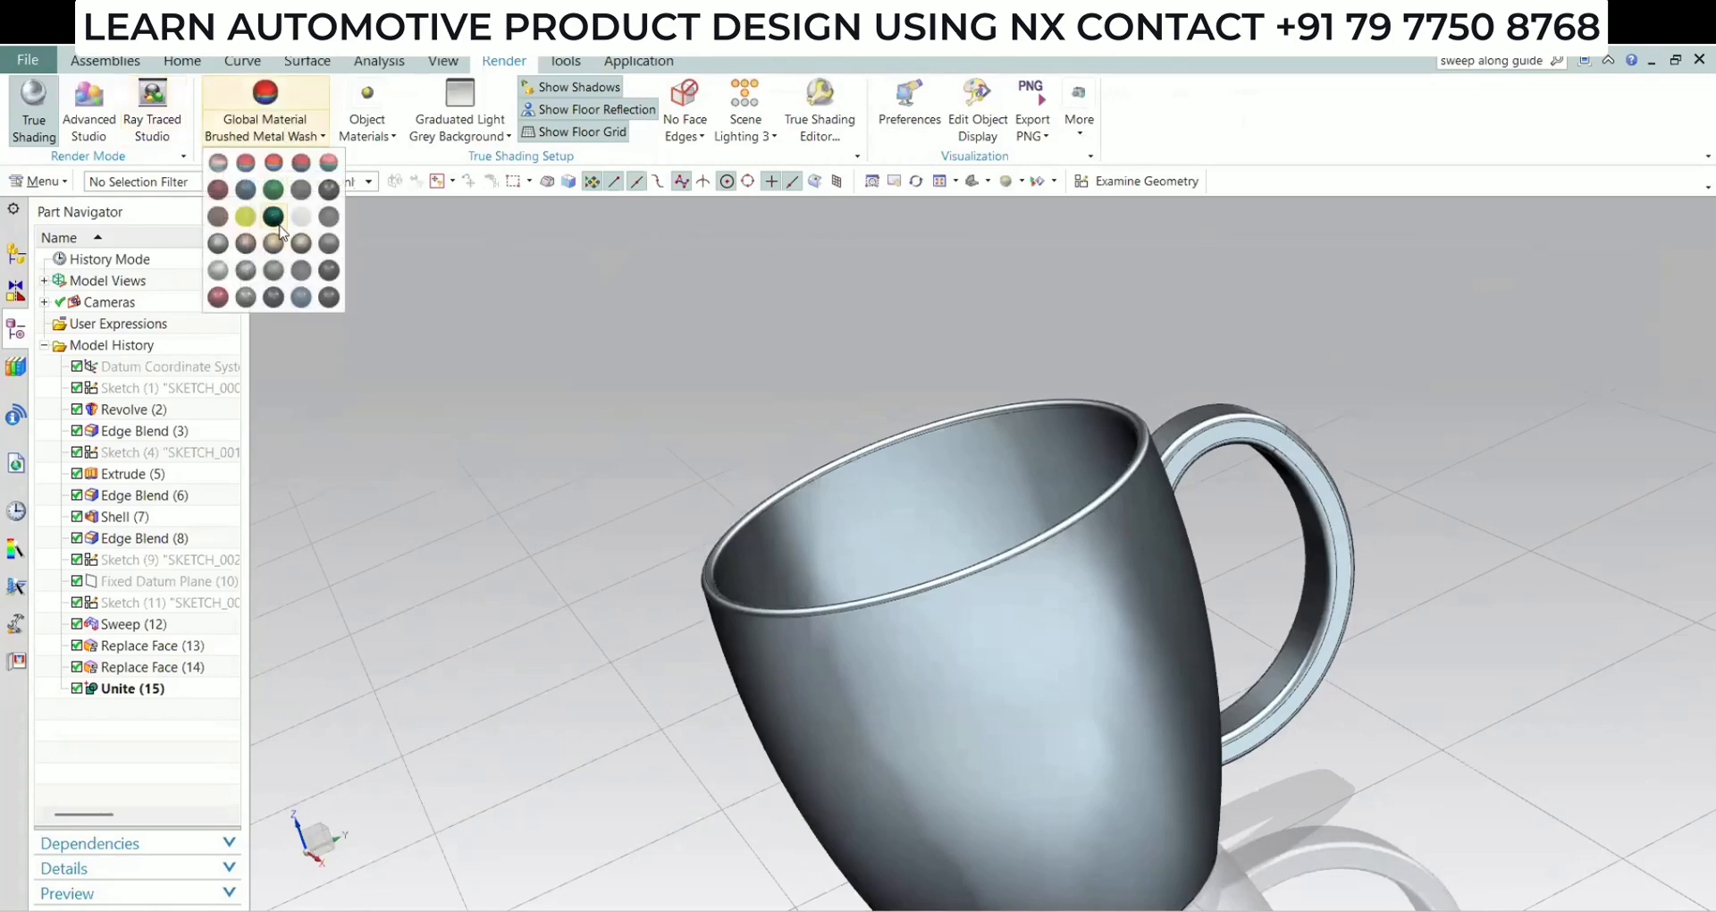
pyautogui.click(301, 249)
pyautogui.moveTo(1027, 575); pyautogui.dragTo(932, 217, button='middle')
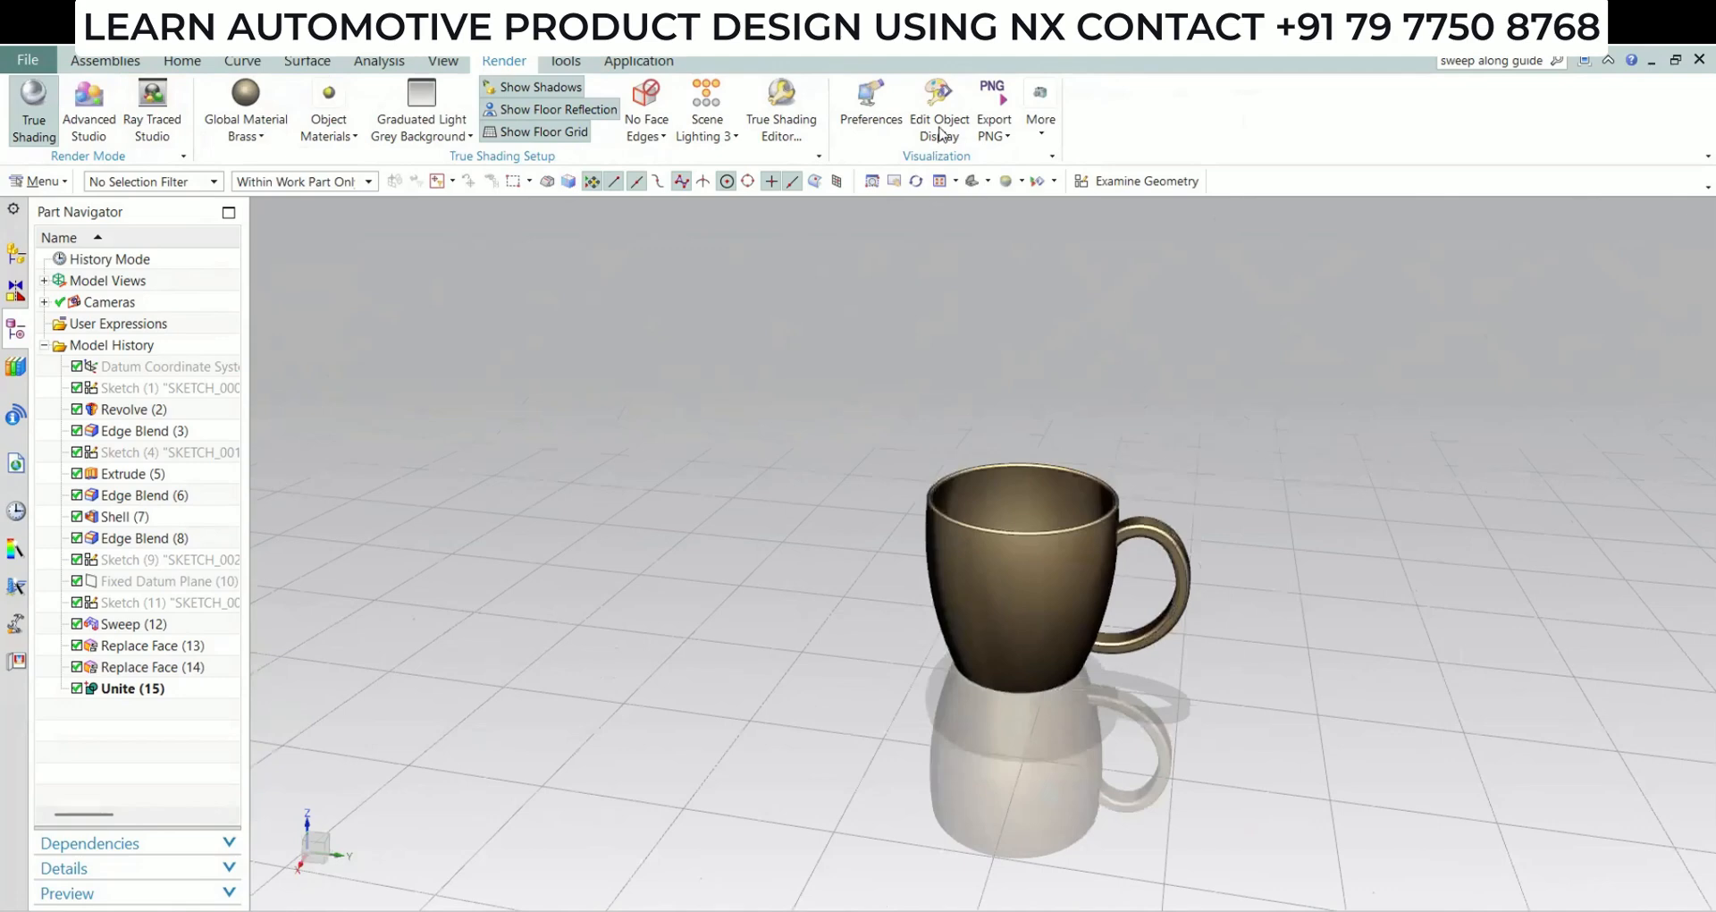